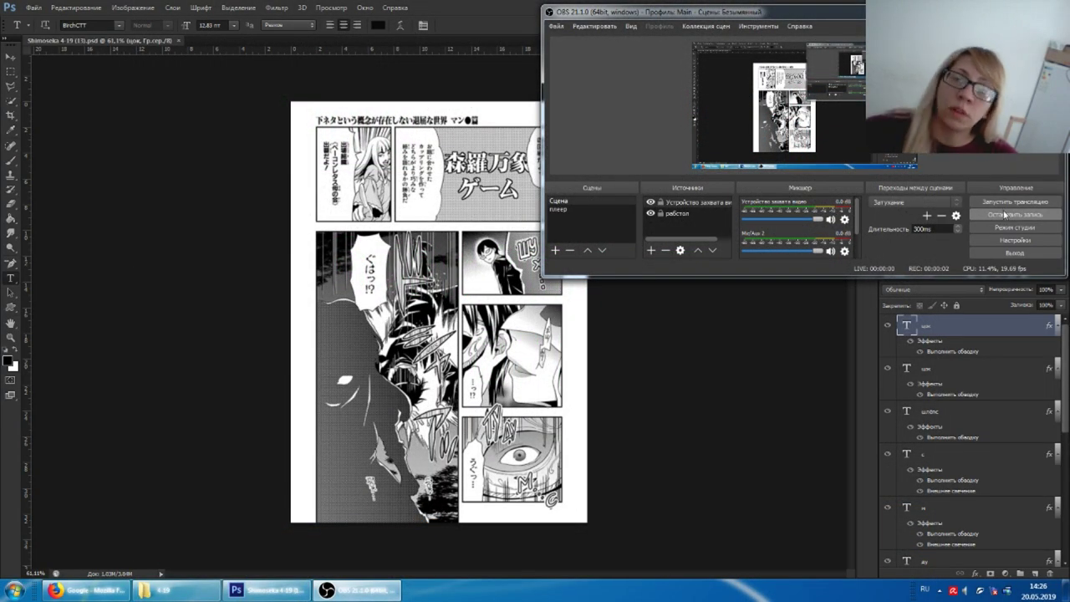
Close the open manga page, then briefly reopen and close page 13 from the chapter folder
click(468, 6)
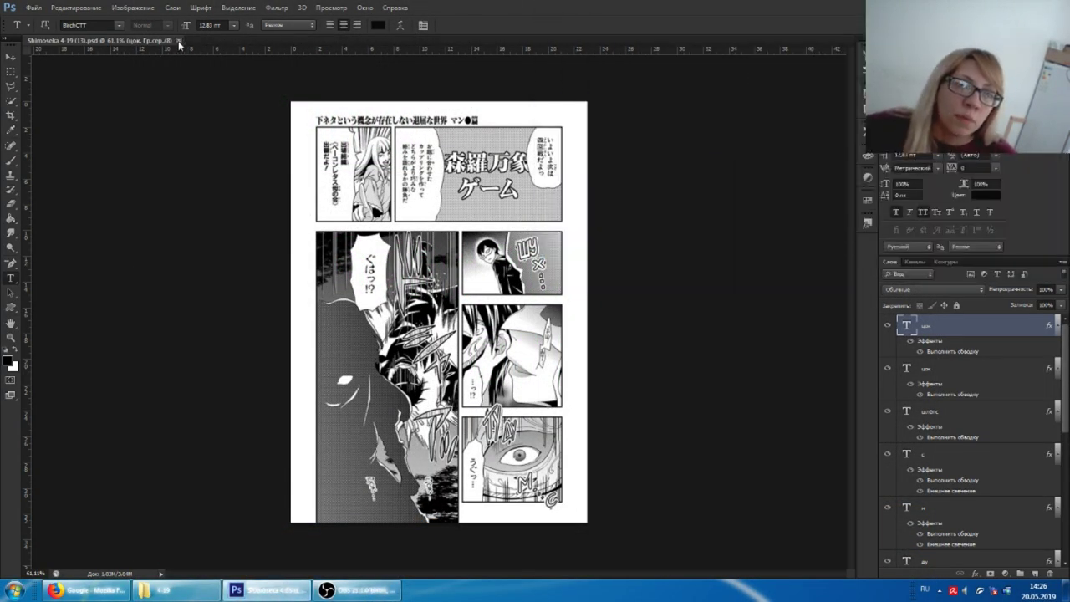
click(178, 40)
click(176, 591)
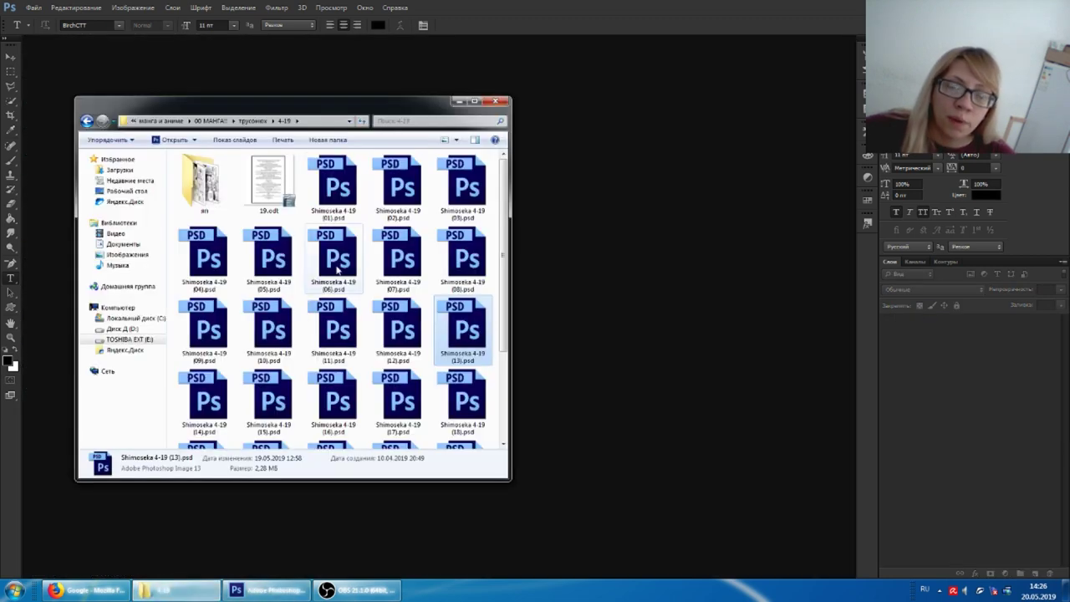
click(646, 251)
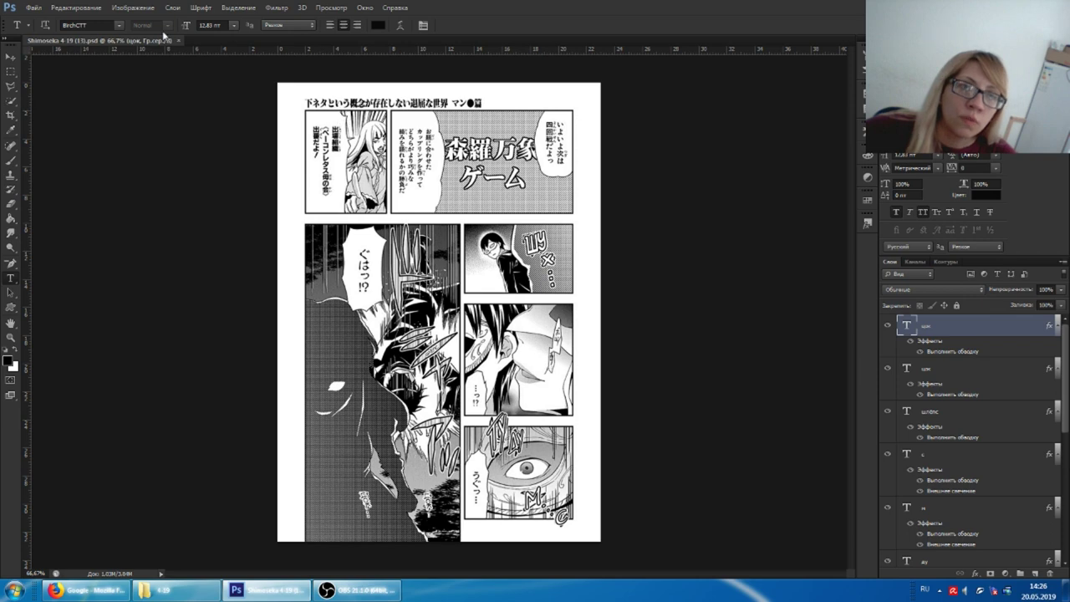
click(178, 40)
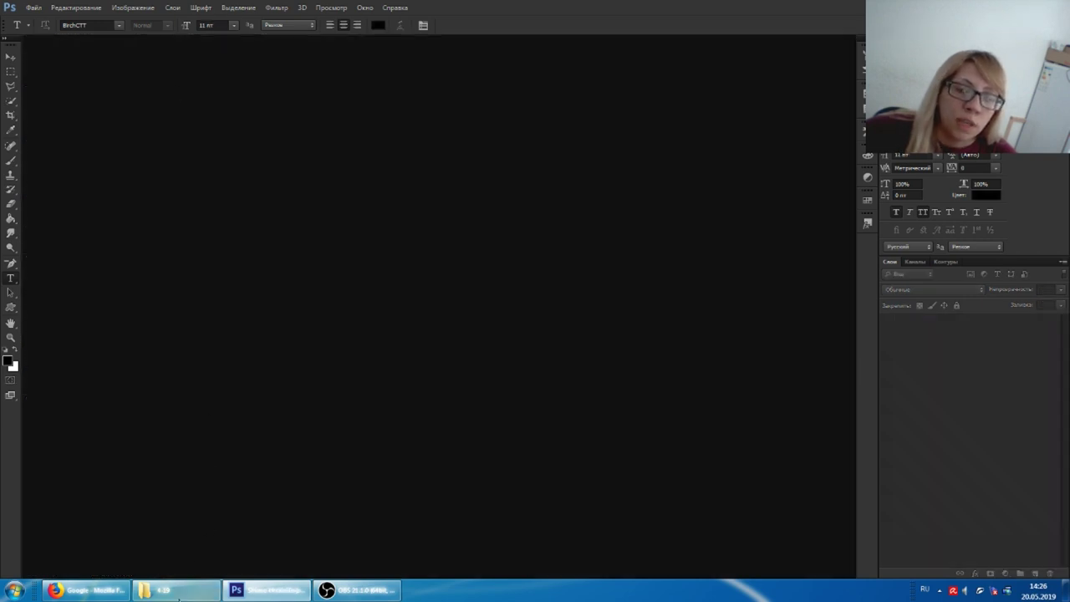
Open and close page 14, then drag Shimoseka 4-19 (15).psd into Photoshop
click(171, 591)
mouse_move(205, 401)
mouse_down()
mouse_move(555, 280)
mouse_move(583, 259)
mouse_up()
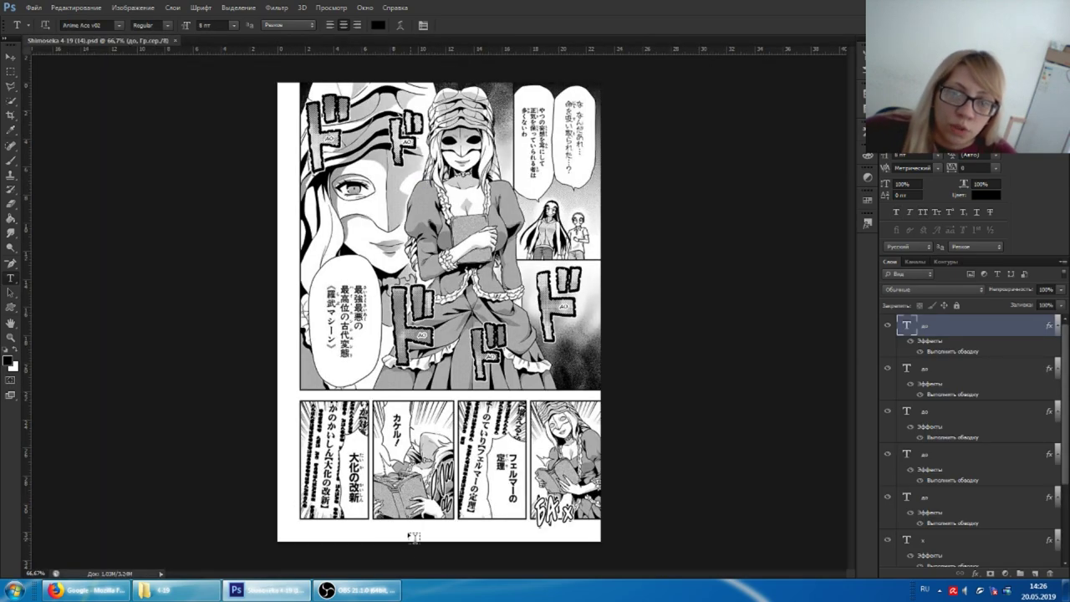
click(173, 40)
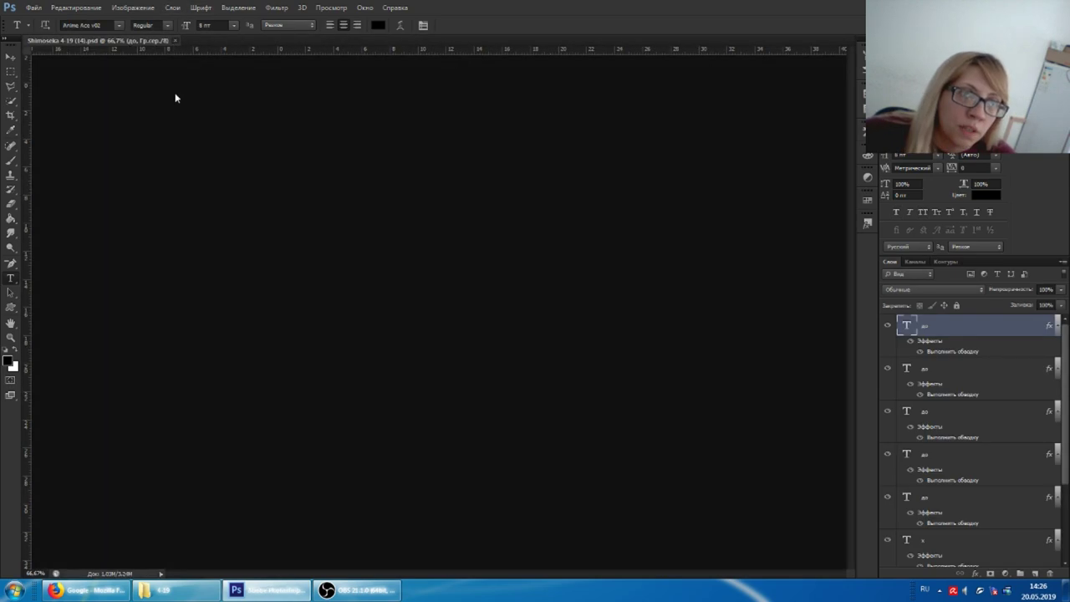
click(183, 599)
drag(250, 402, 652, 270)
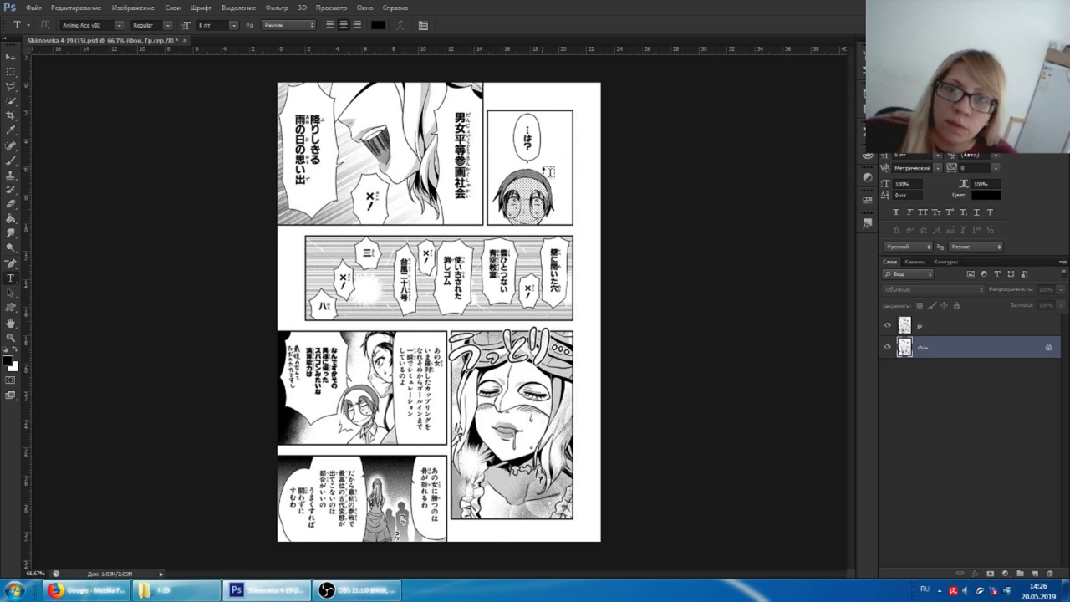
scroll(498, 182, up, 1)
scroll(498, 182, up, 3)
scroll(476, 217, up, 2)
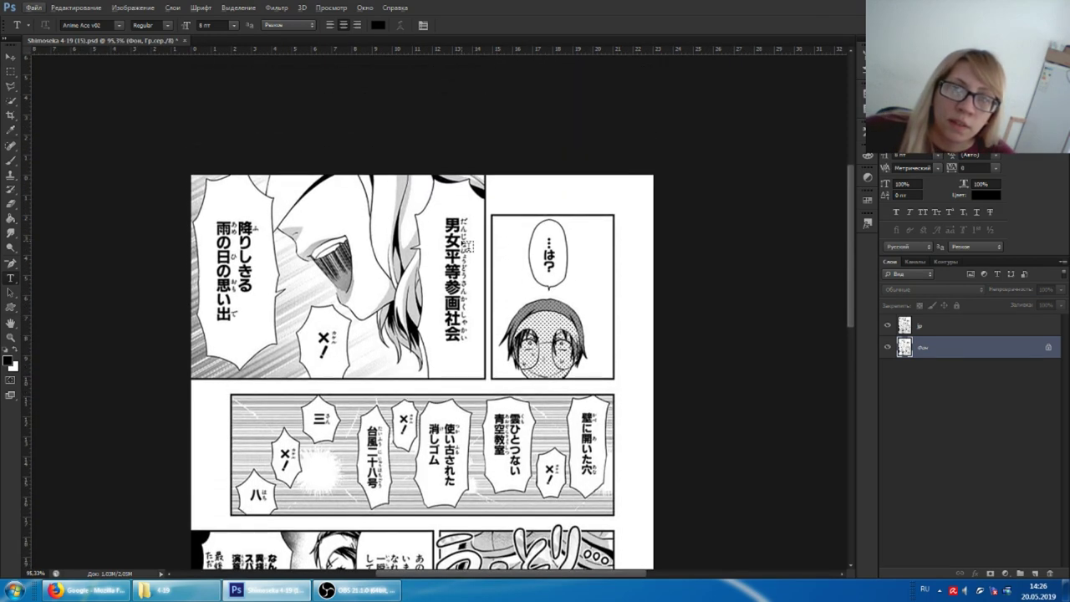
scroll(466, 247, down, 3)
scroll(477, 238, down, 3)
scroll(493, 226, down, 3)
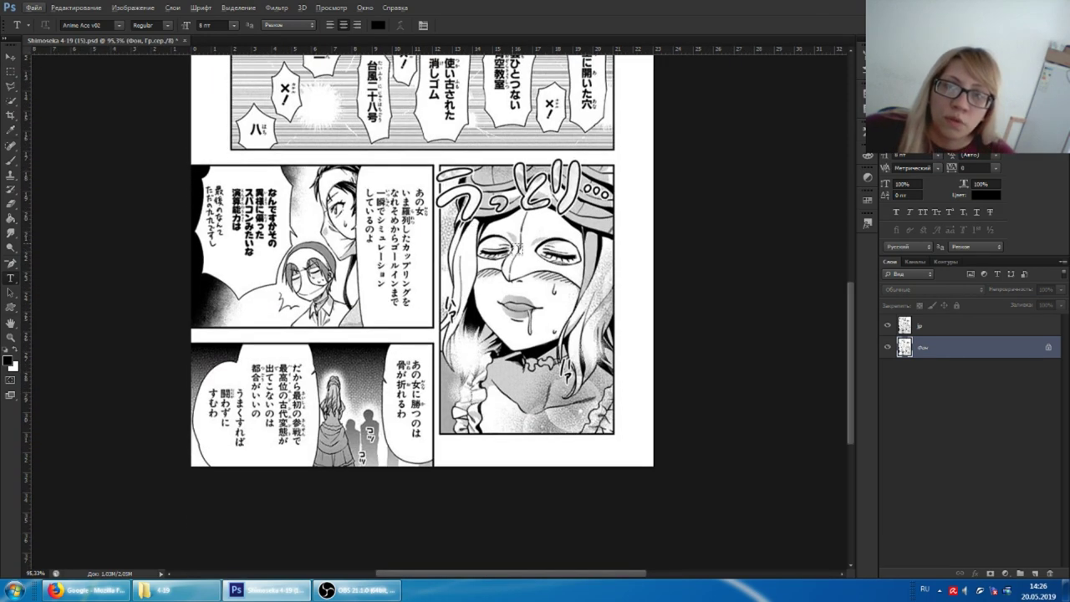
scroll(504, 217, right, 2)
scroll(473, 238, up, 2)
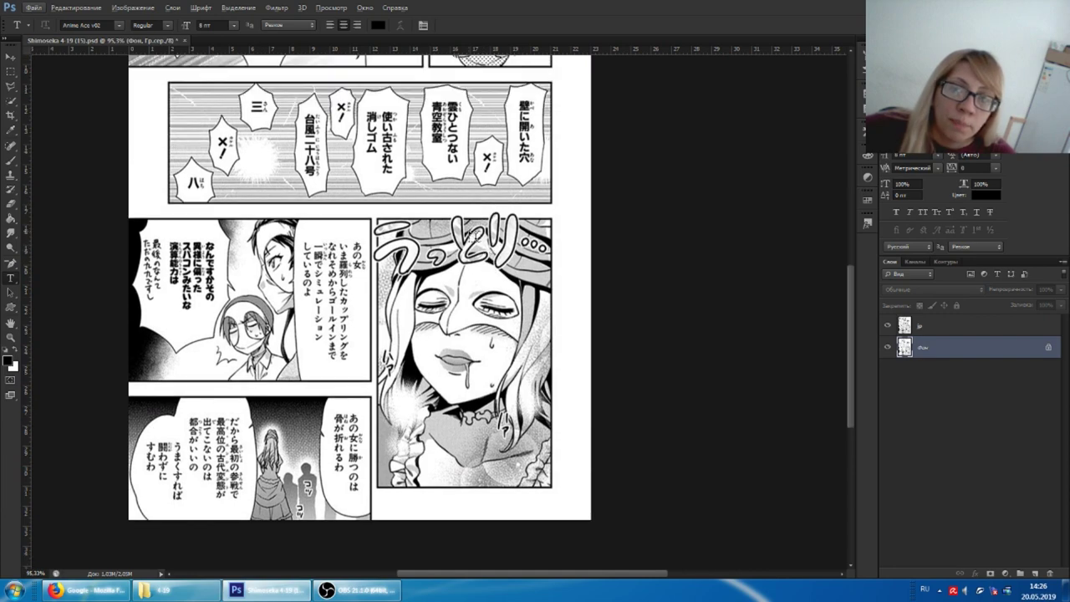
scroll(474, 236, left, 2)
scroll(545, 240, up, 1)
scroll(552, 251, up, 2)
scroll(588, 288, down, 1)
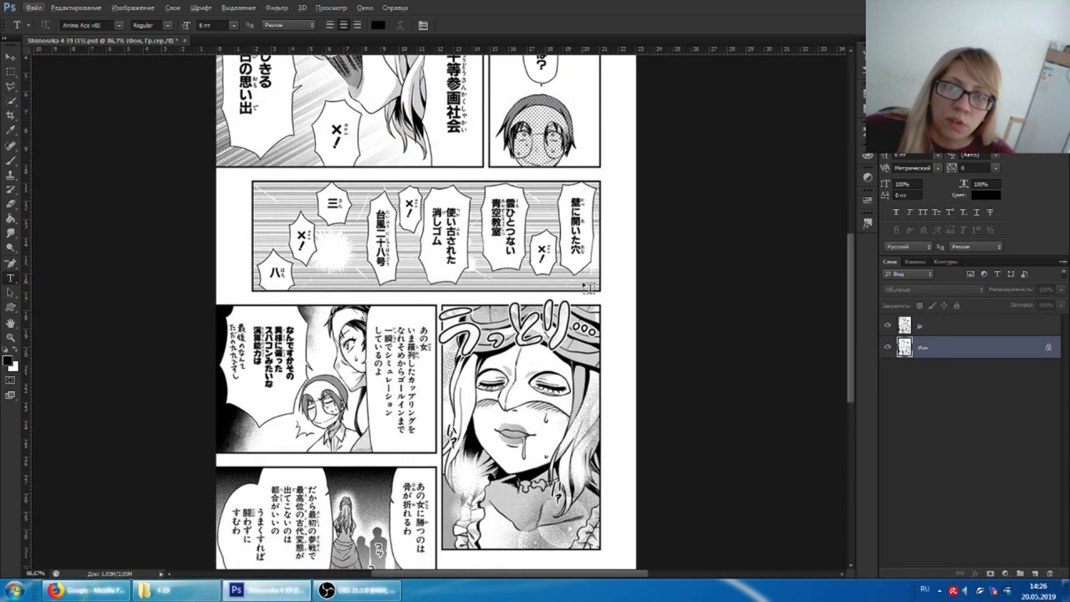
scroll(502, 351, up, 1)
scroll(417, 338, up, 1)
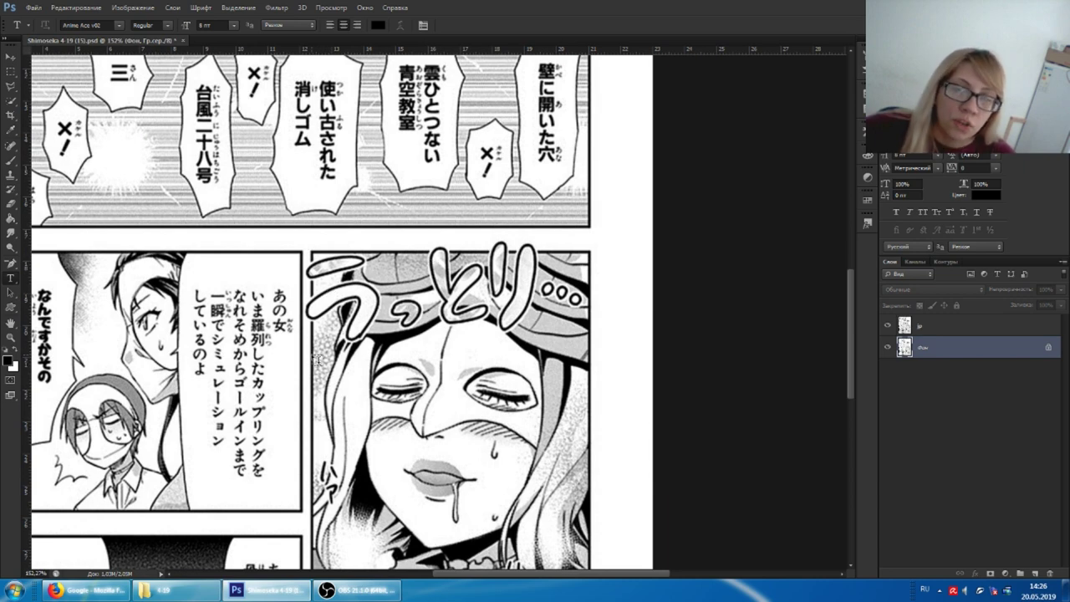
scroll(325, 351, down, 1)
scroll(355, 318, down, 1)
scroll(359, 327, down, 1)
scroll(363, 327, down, 1)
scroll(361, 328, up, 1)
scroll(361, 328, up, 1)
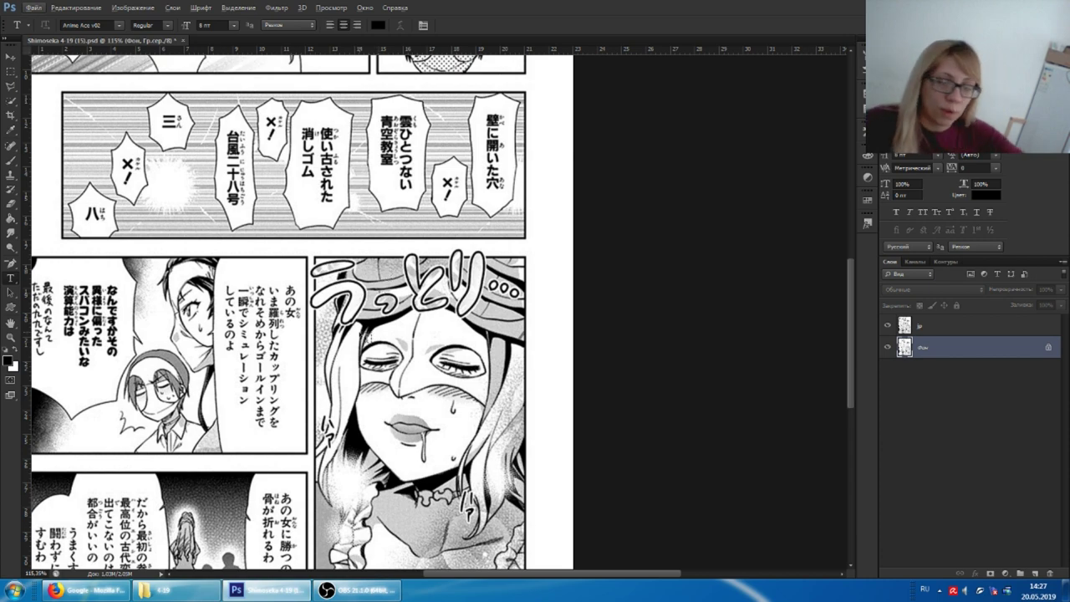
Load animanga.ru/sounds.aspx from the 'звуки' bookmark in Firefox, then return to page 15
click(84, 590)
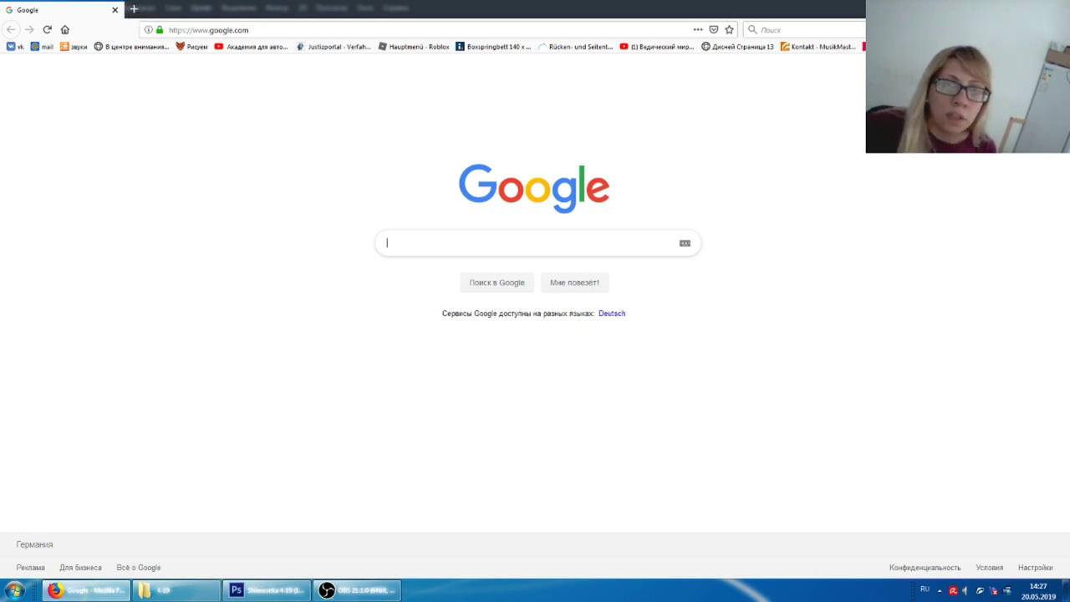
click(350, 590)
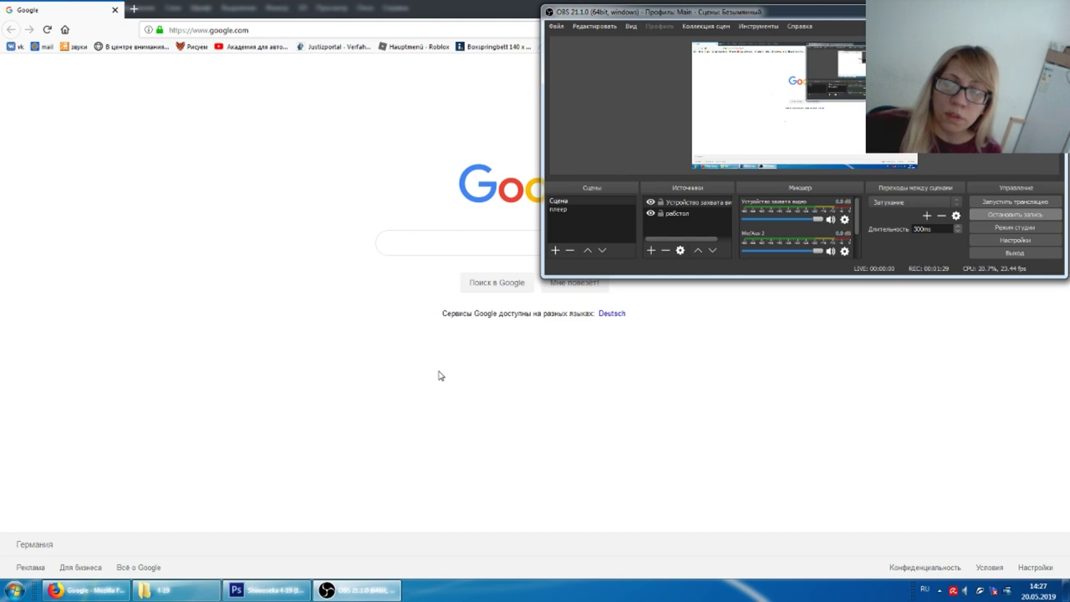
click(265, 59)
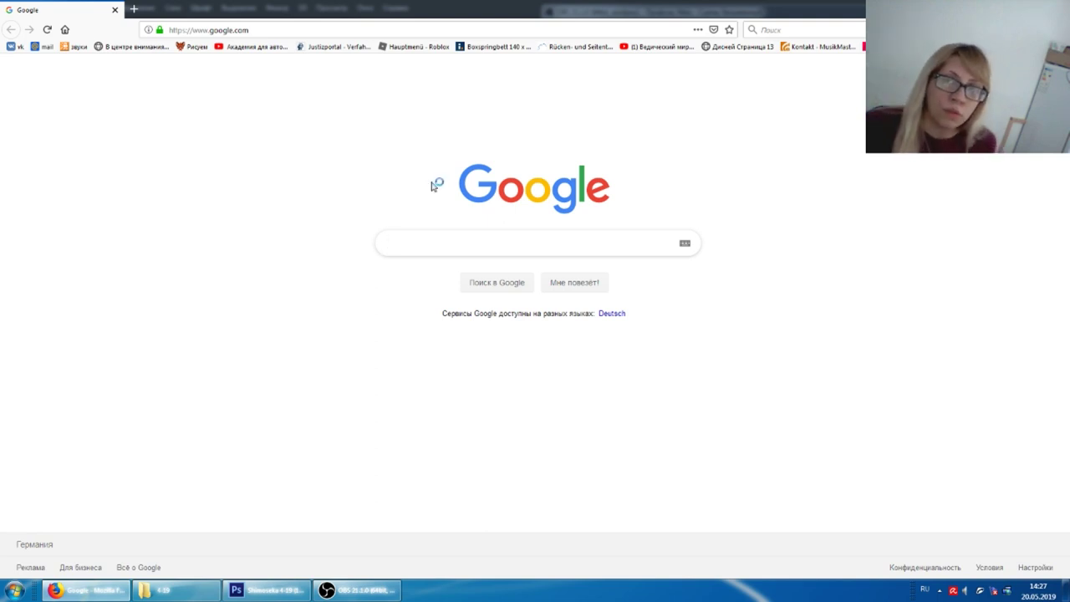
click(78, 48)
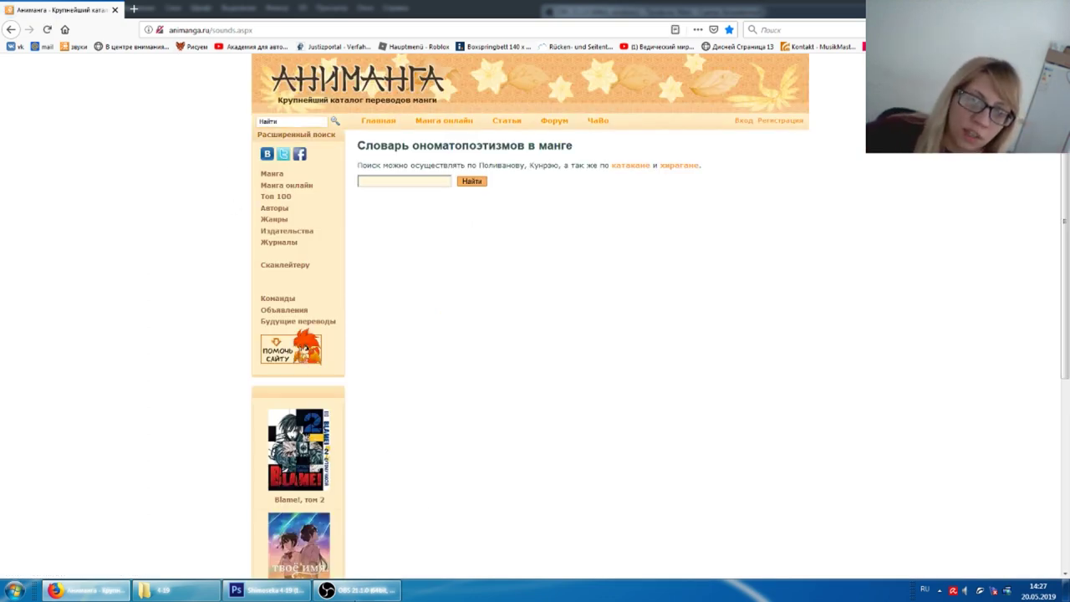
click(371, 585)
click(256, 595)
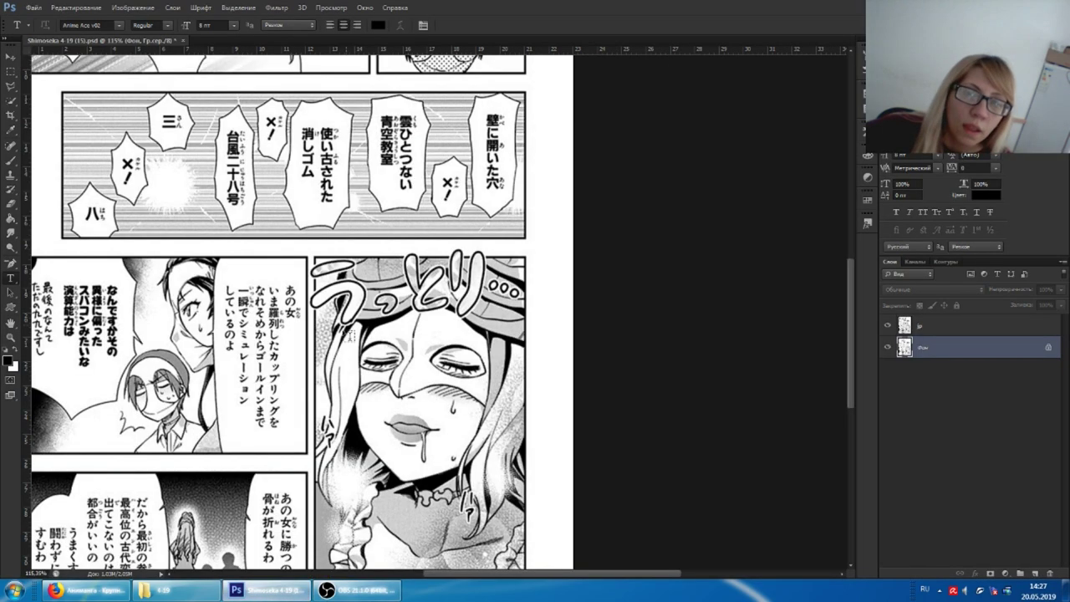
Bring the Animanga sounds dictionary in Firefox back in front of page 15
click(104, 594)
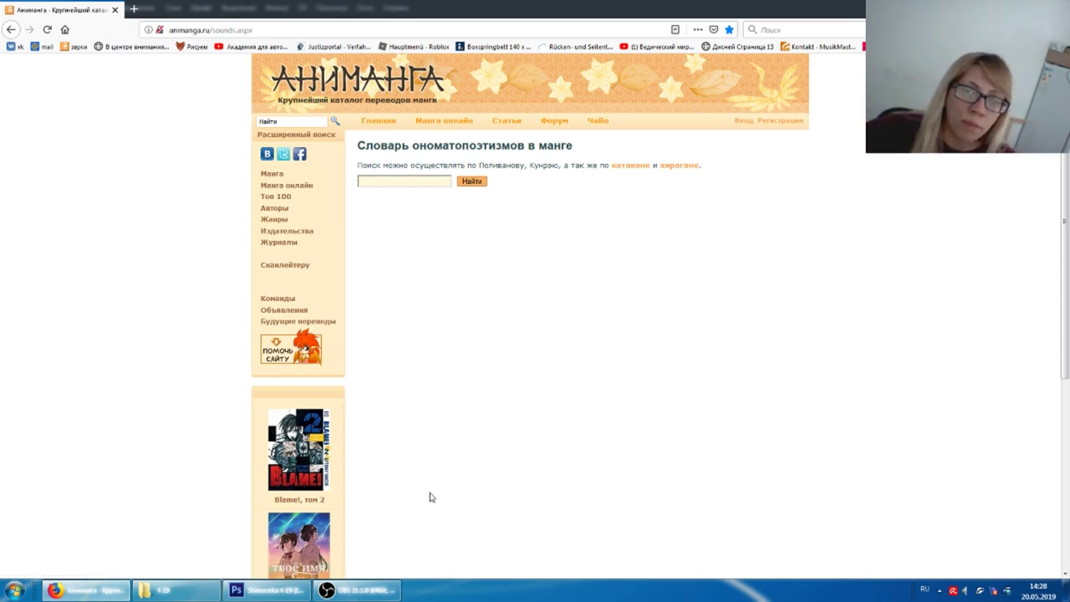
mouse_move(355, 591)
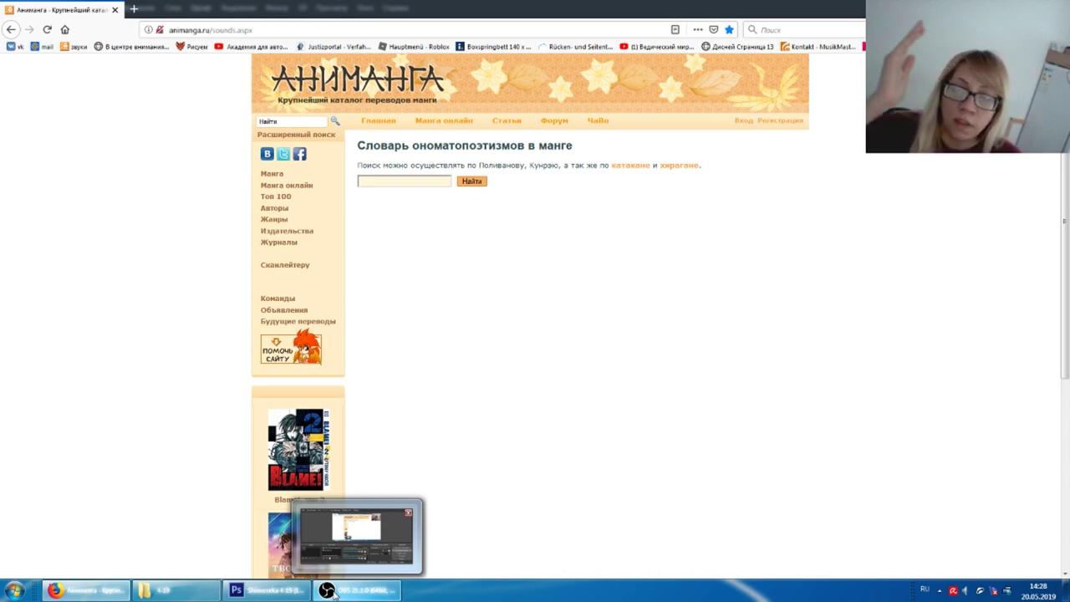
click(788, 29)
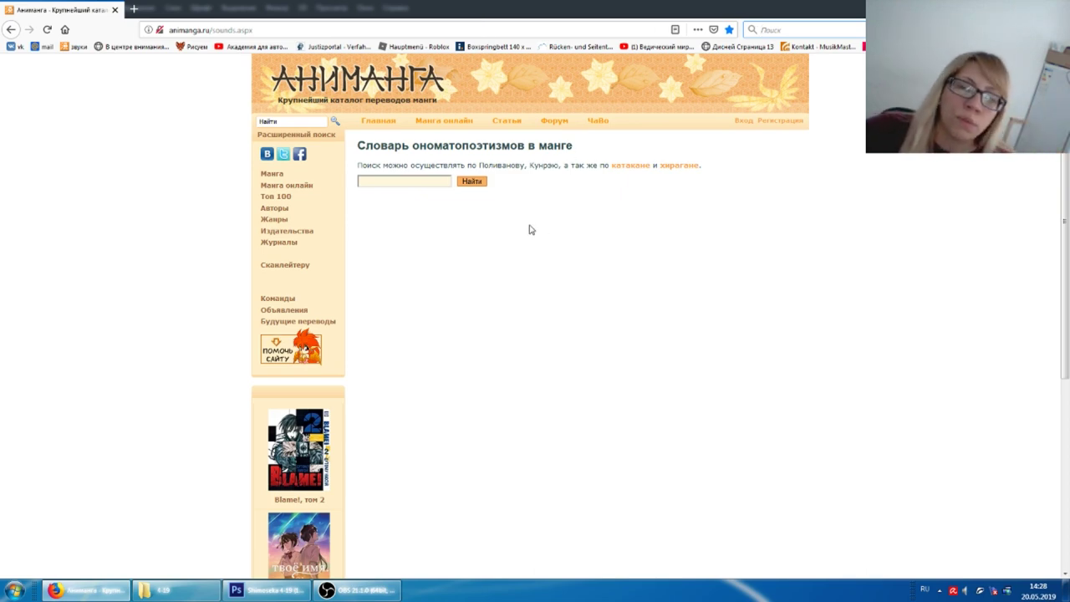
click(285, 593)
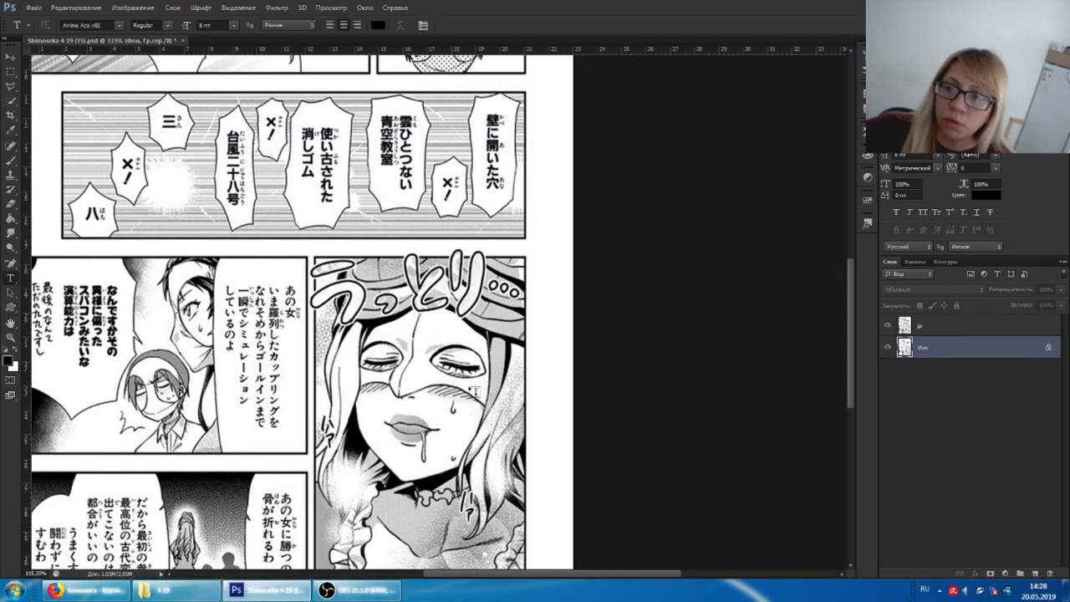
click(88, 590)
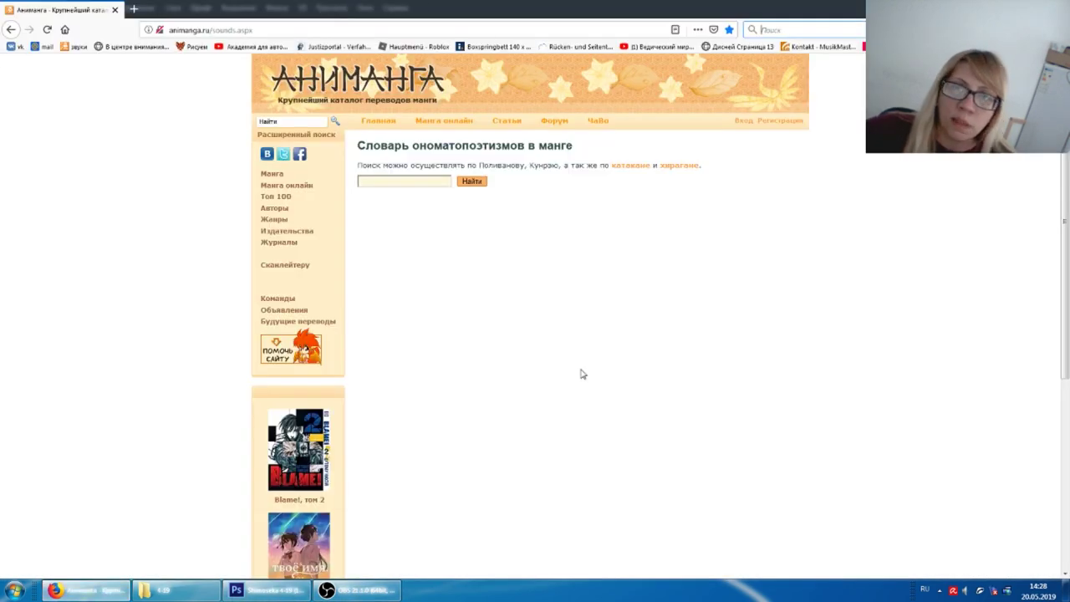
Restore Firefox beside page 15 and open the katakana picker via the 'катакане' link
double_click(703, 8)
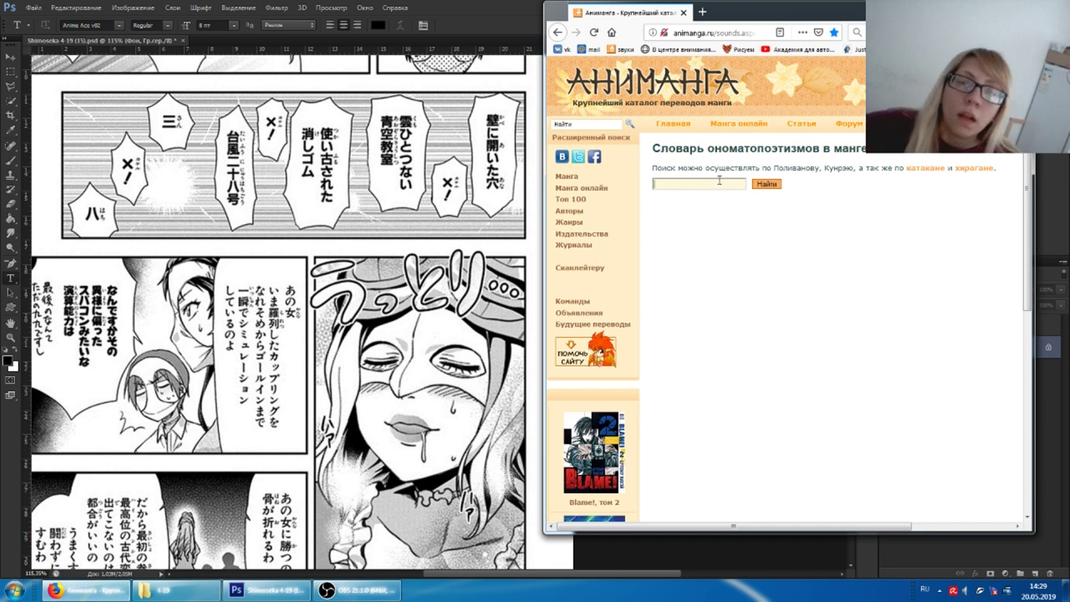
click(707, 186)
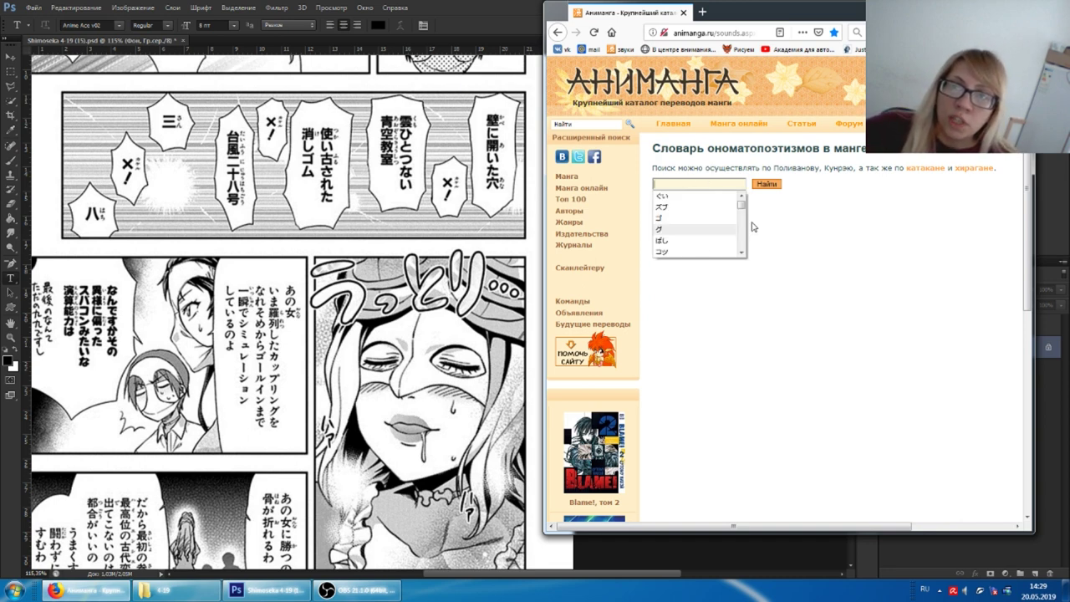
click(825, 274)
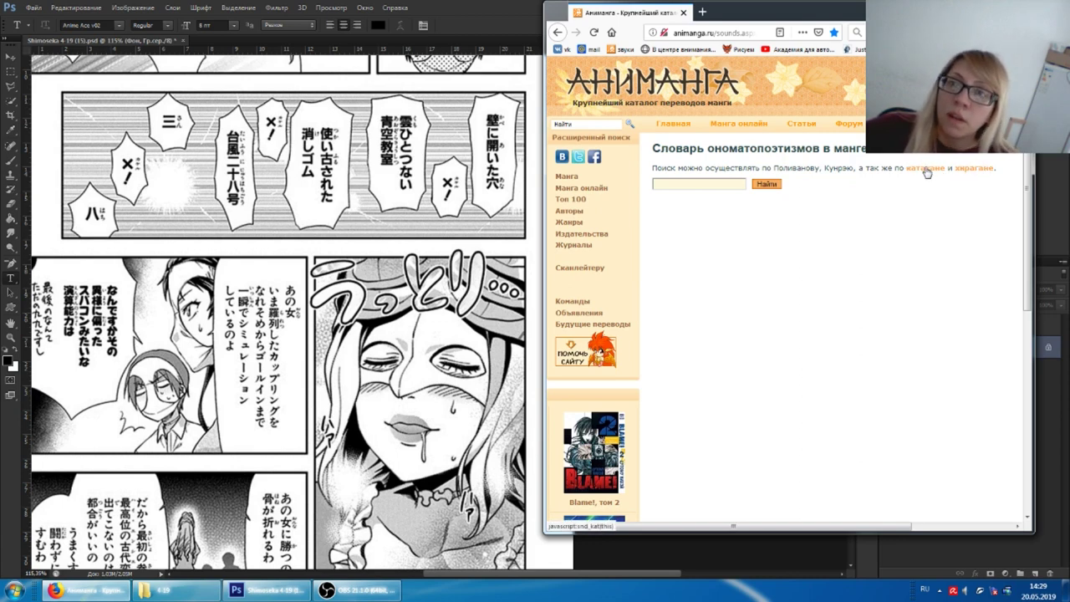
click(928, 173)
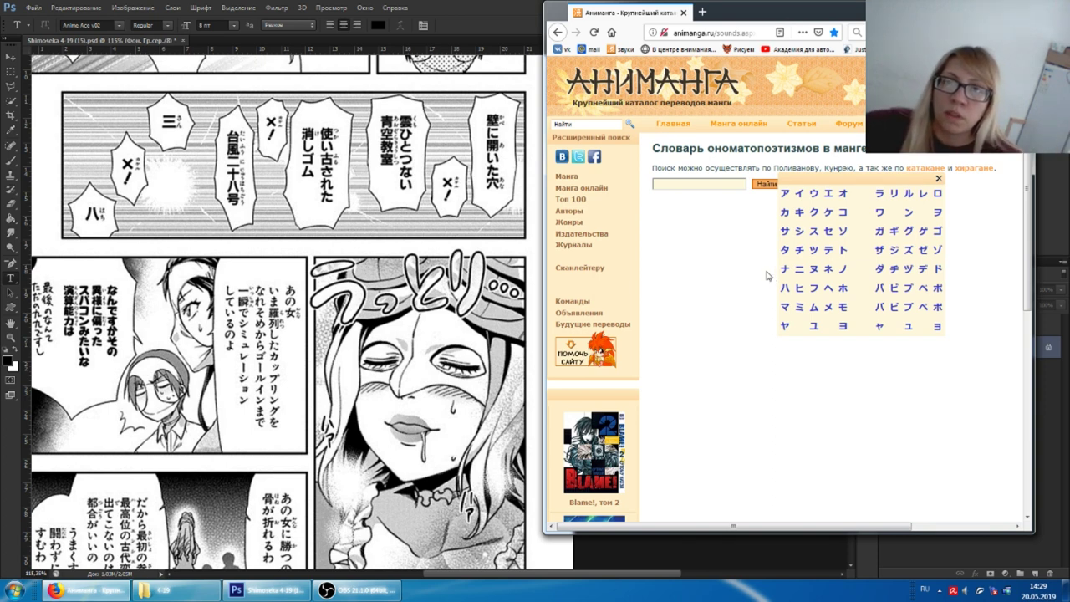
Open the hiragana and katakana tables, dragging the katakana one left off the hiragana table
click(938, 178)
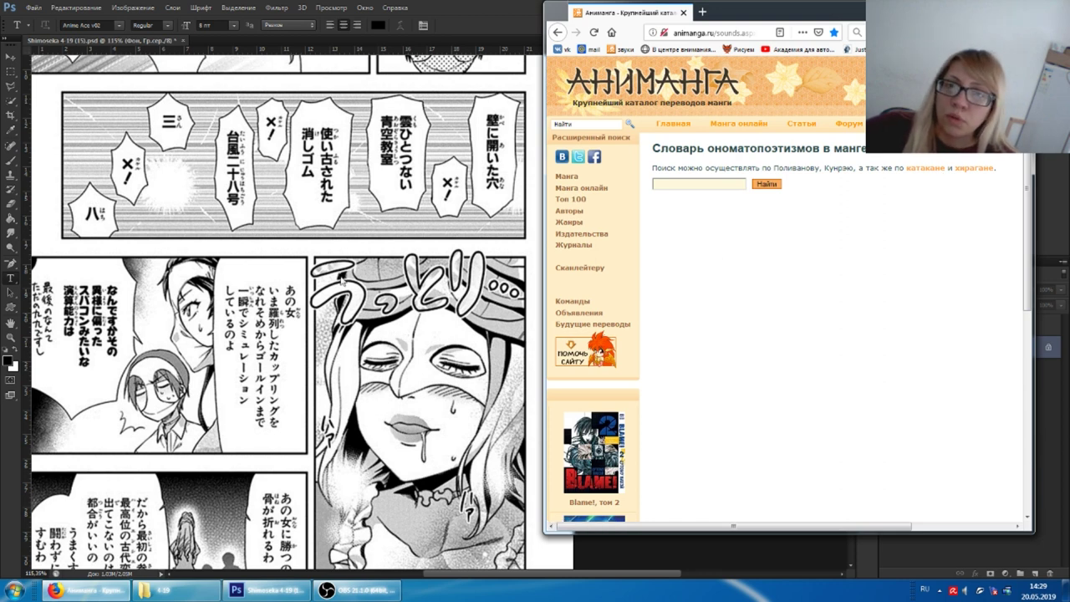
click(985, 170)
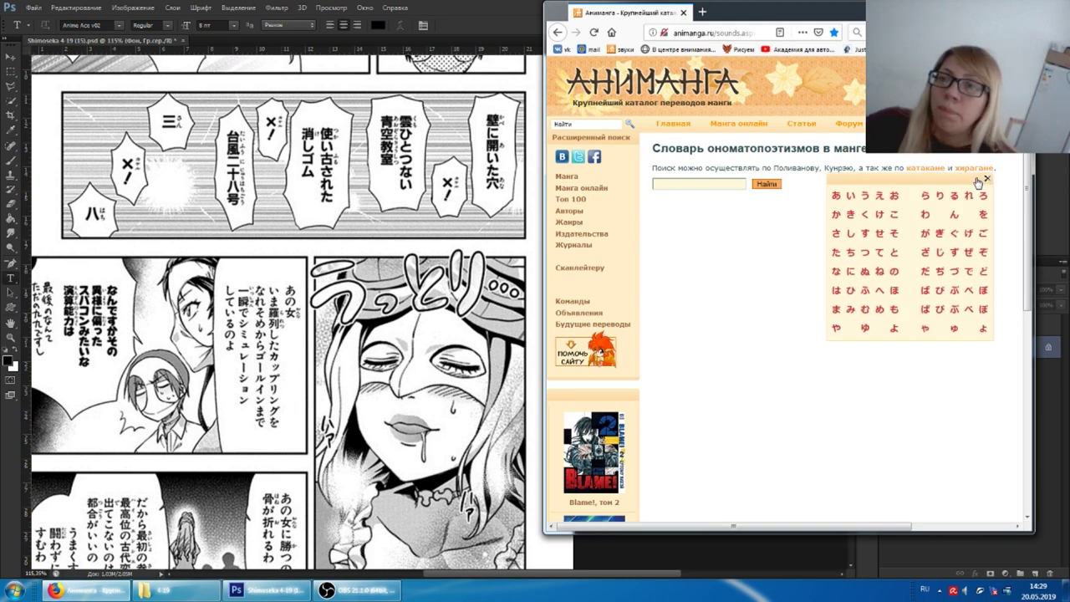
click(925, 168)
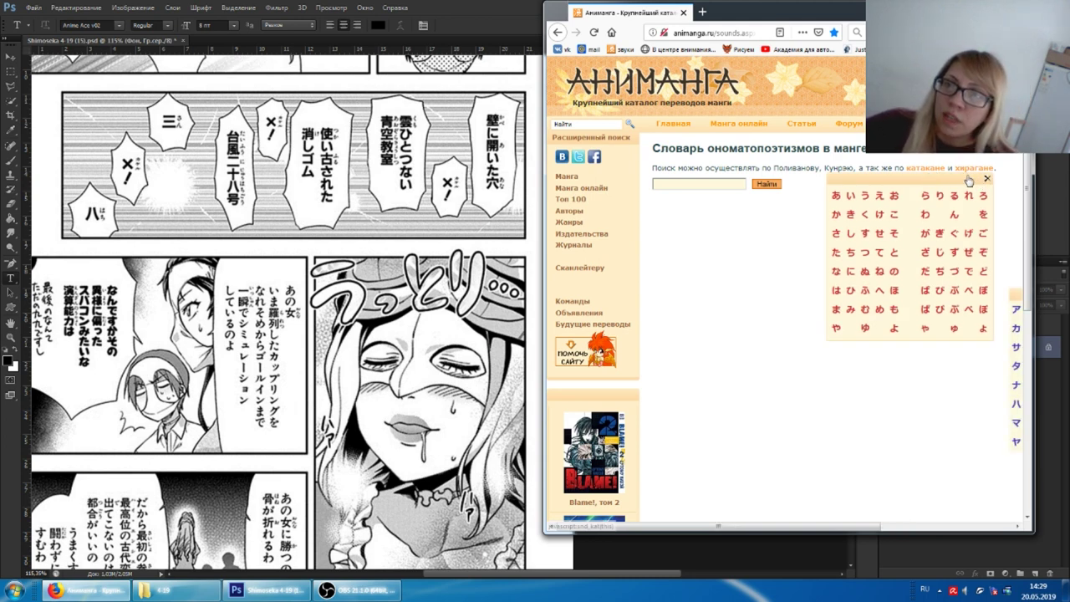
drag(1018, 306, 704, 253)
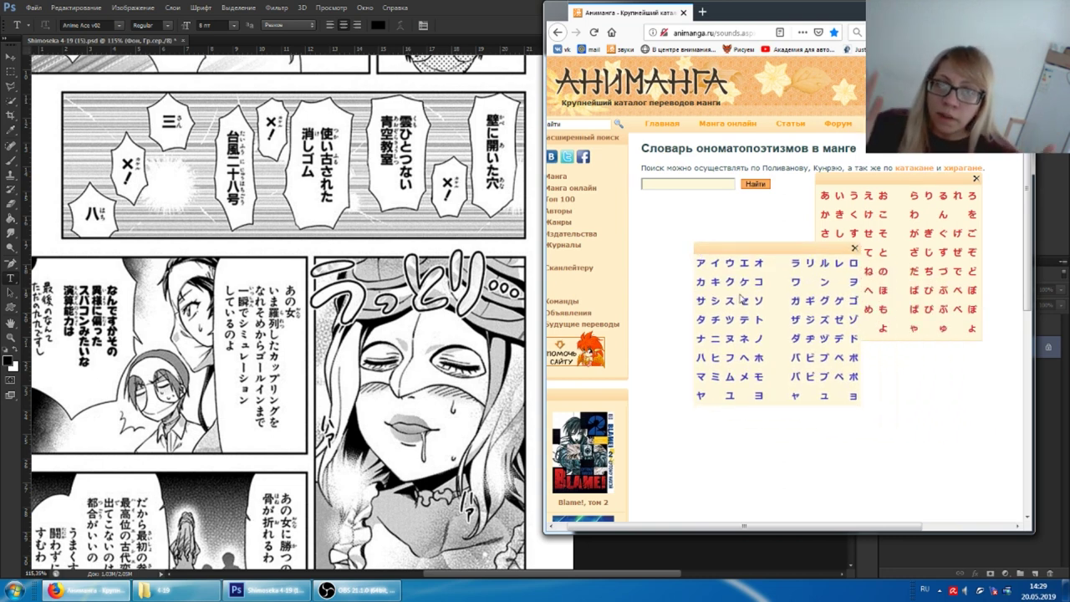
drag(817, 256, 757, 251)
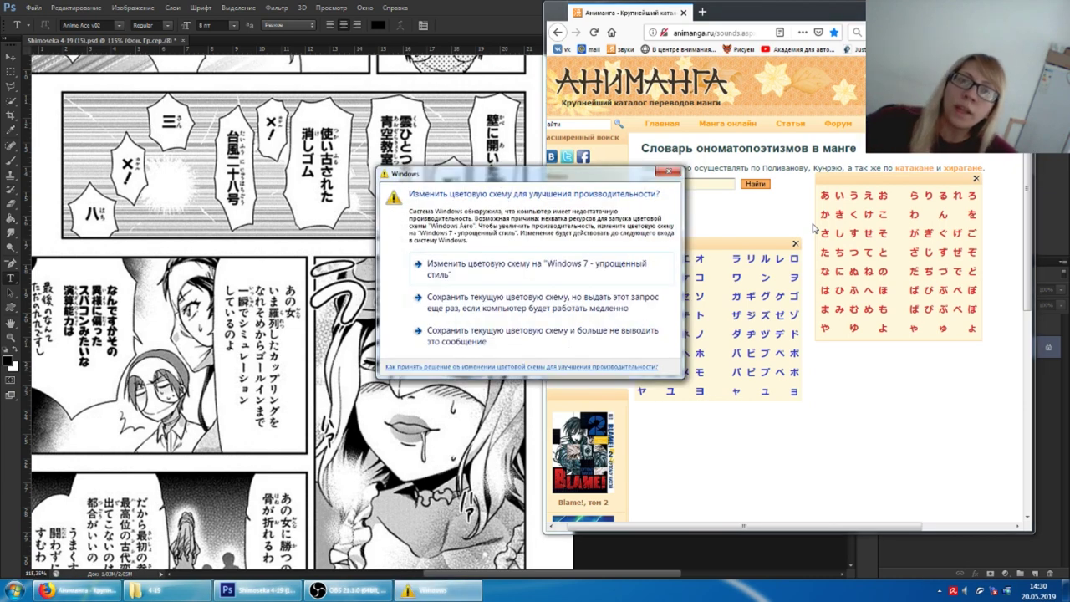
Switch Windows to the Windows 7 Basic colour scheme
click(535, 264)
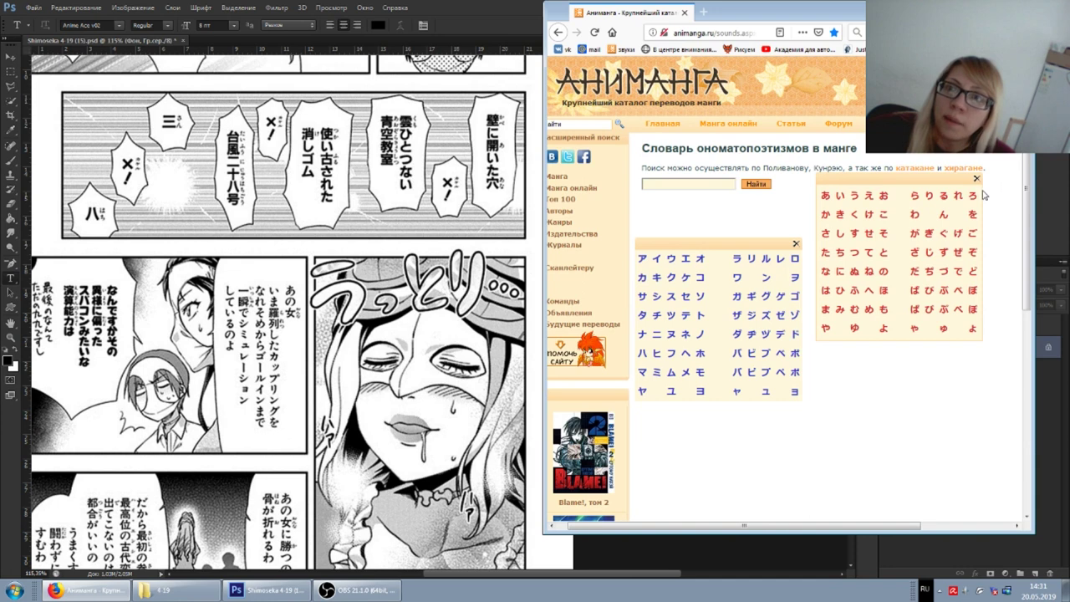
Enter う, と, り from the hiragana picker and search the dictionary for うとり
click(853, 201)
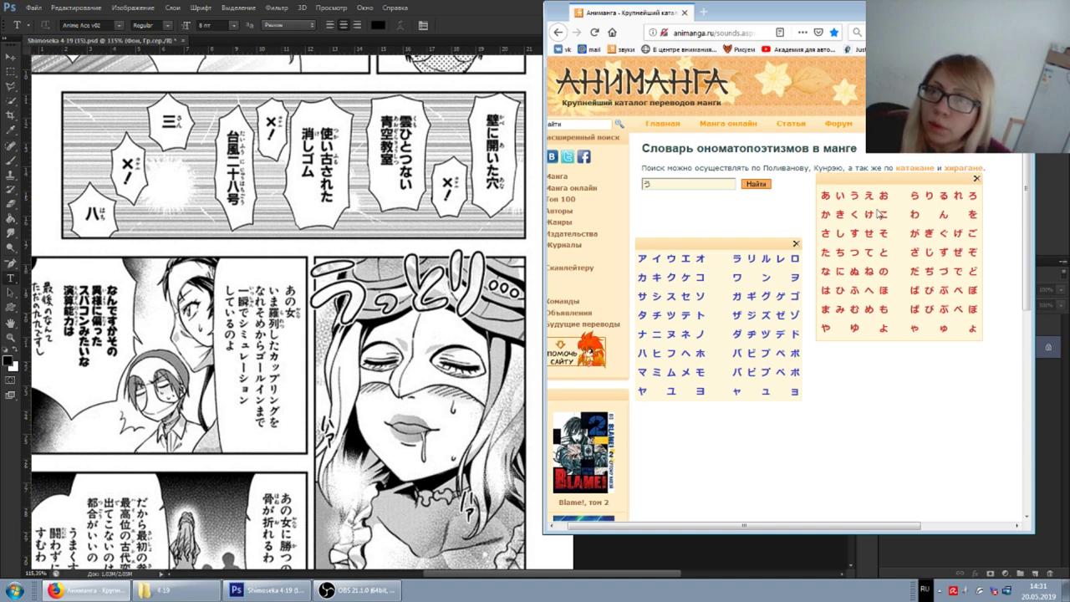
click(883, 253)
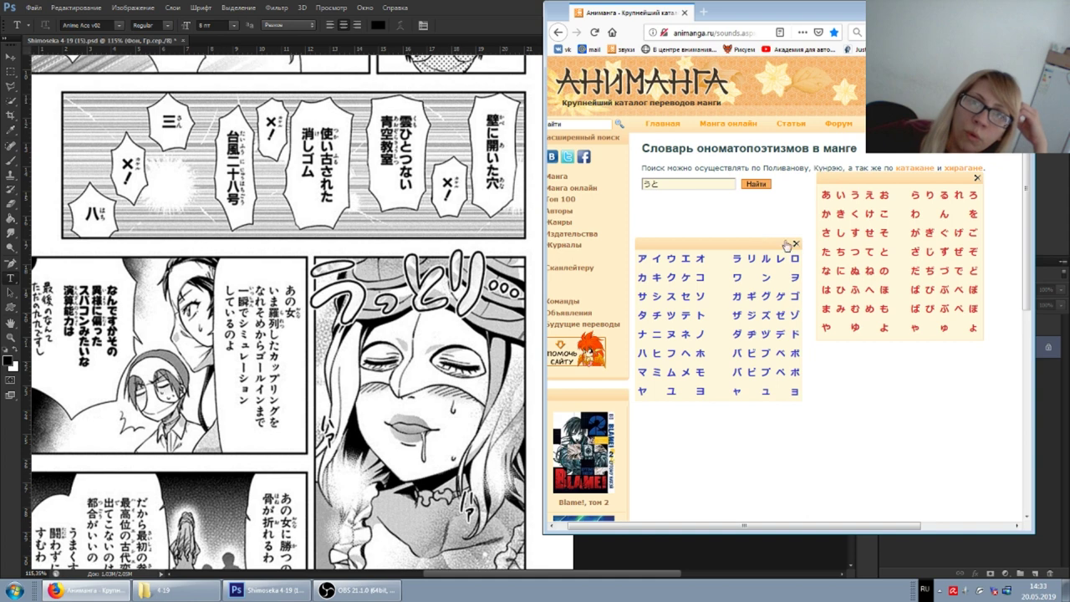
click(932, 194)
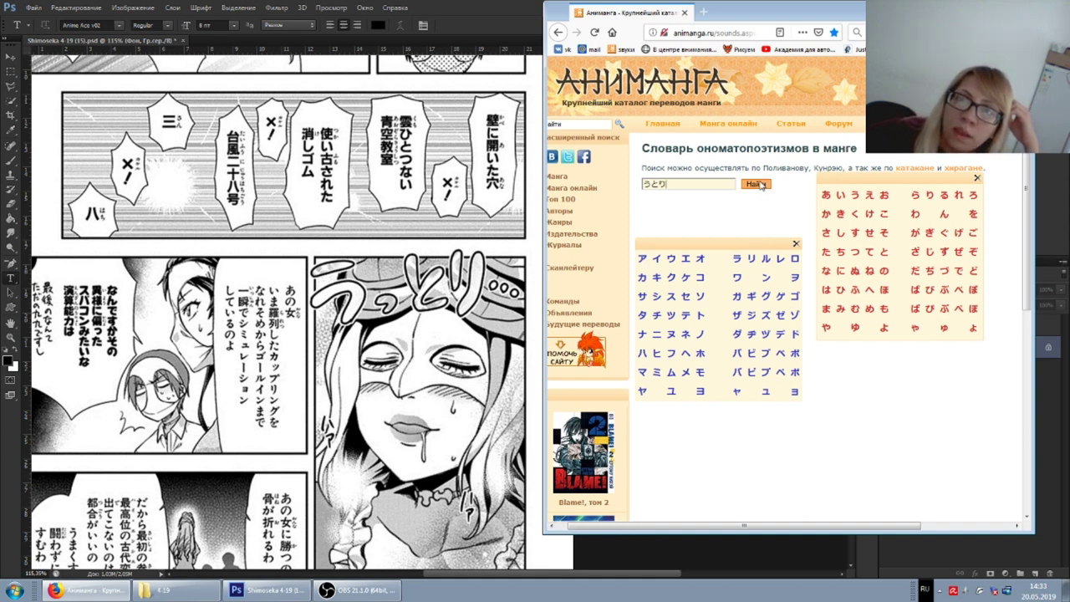
click(756, 184)
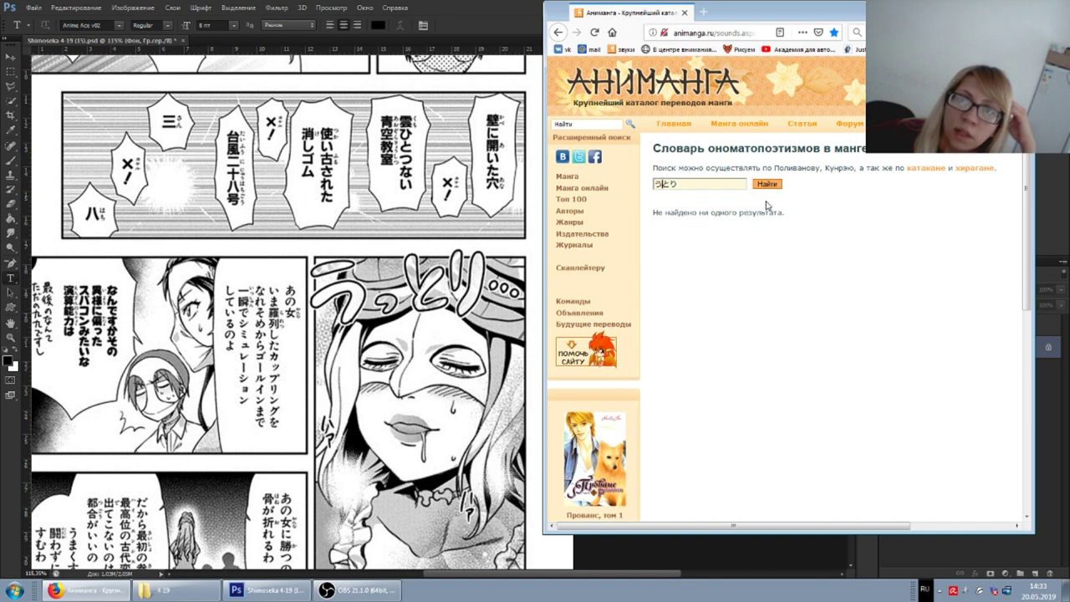
Insert つ into the query with the hiragana picker and search for うつとり
double_click(712, 183)
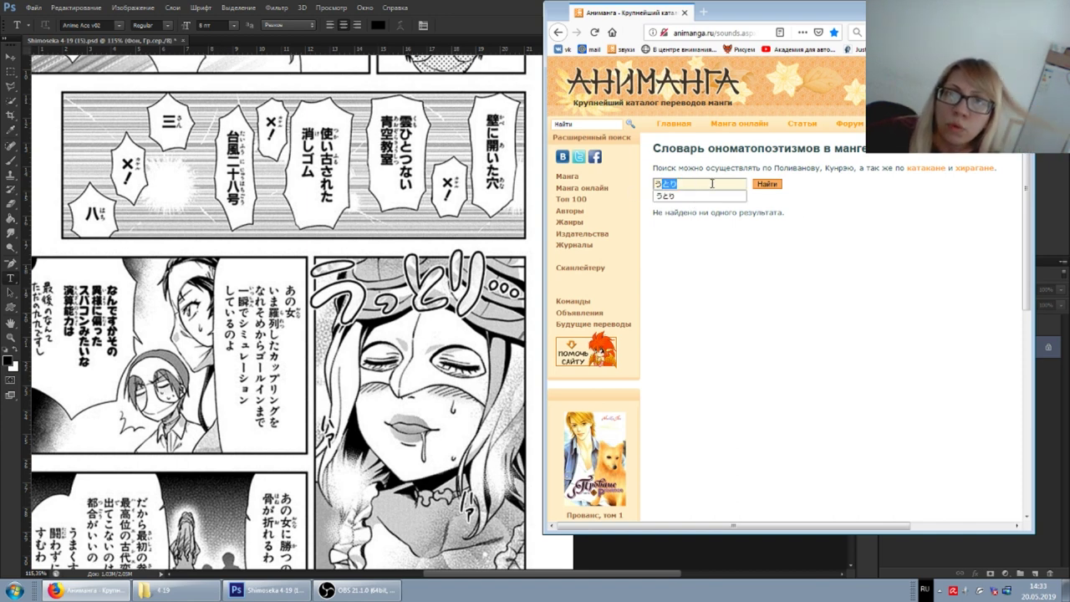
click(663, 183)
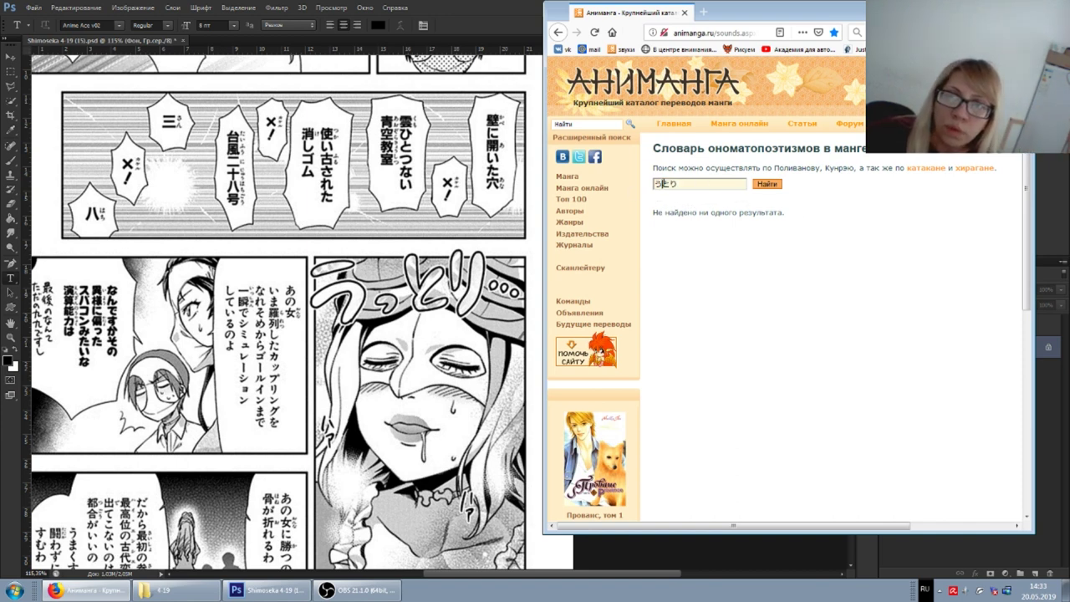
click(970, 171)
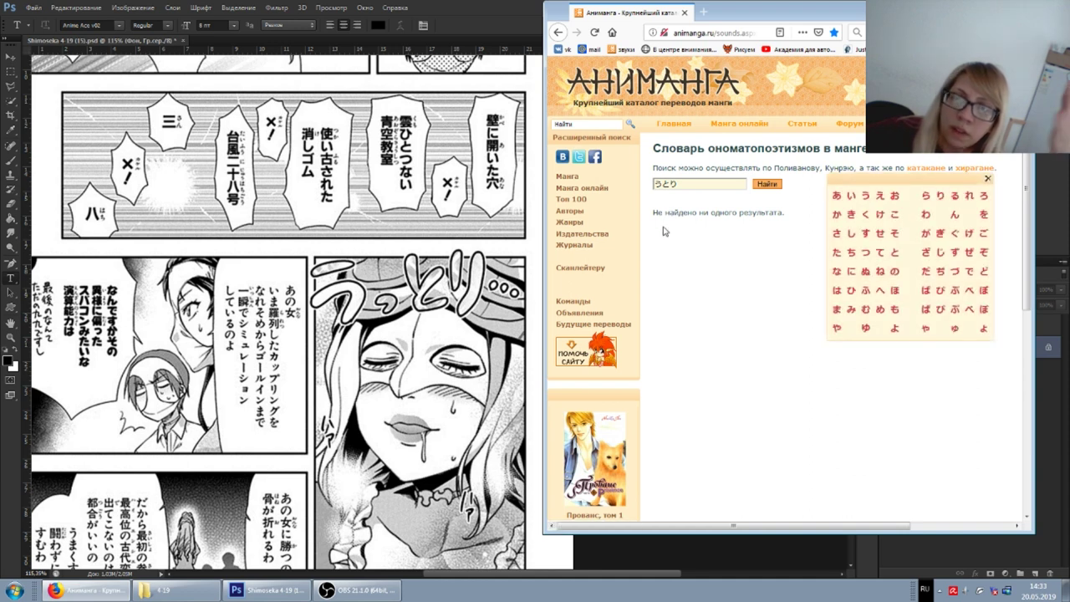
click(665, 184)
double_click(665, 184)
click(665, 184)
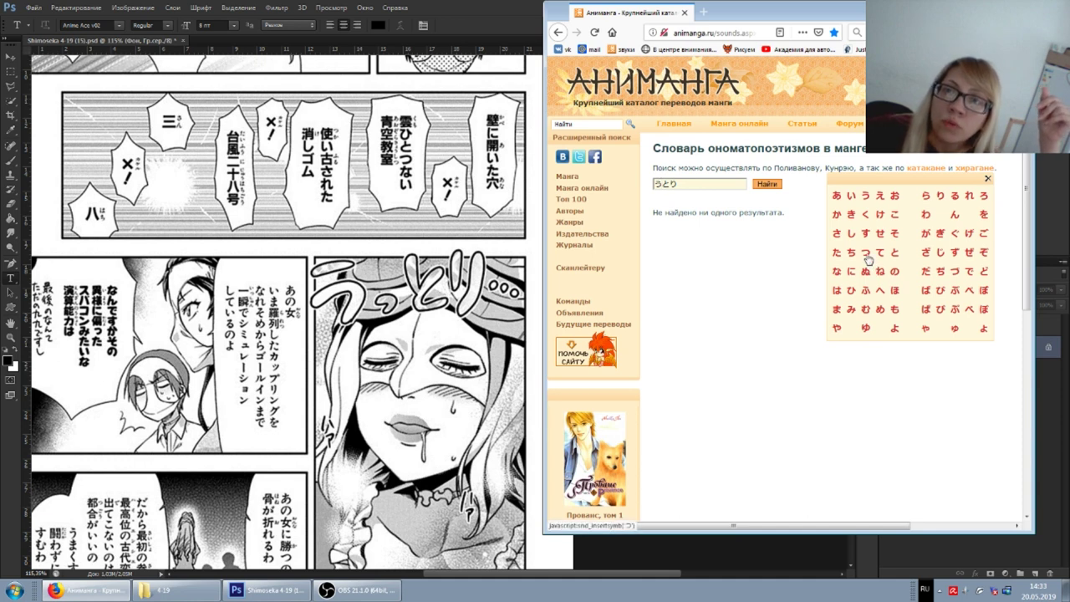
click(867, 260)
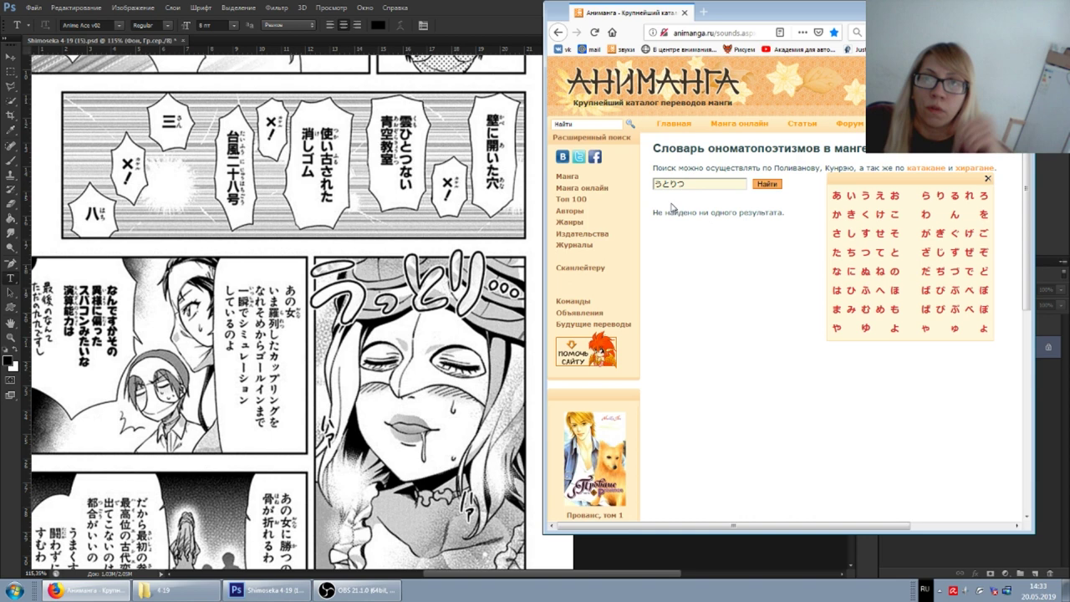
key(BackSpace)
key(BackSpace)
key(BackSpace)
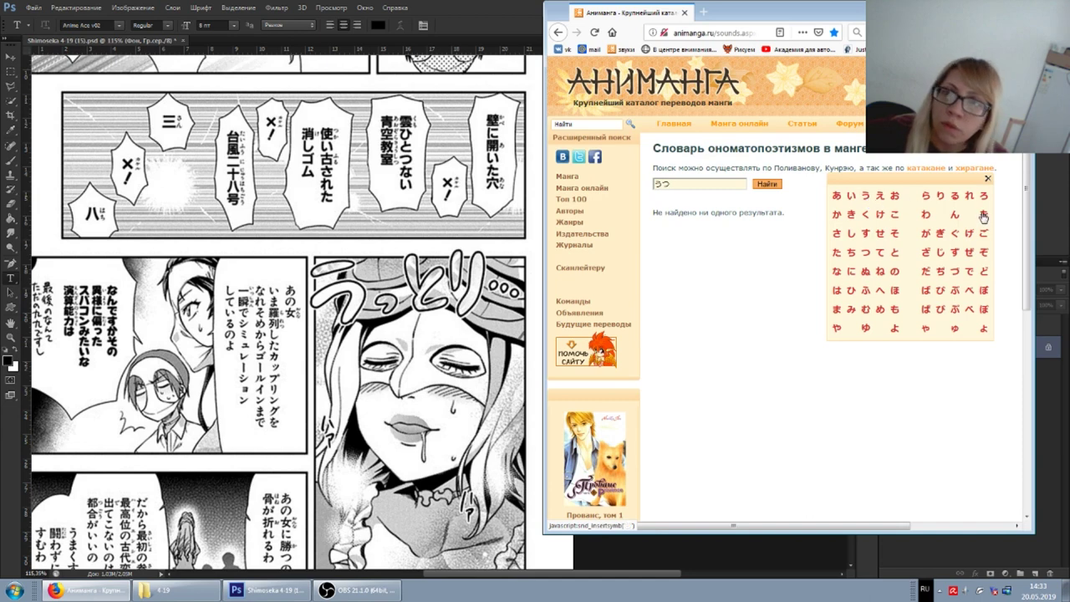
click(897, 253)
click(941, 197)
click(765, 186)
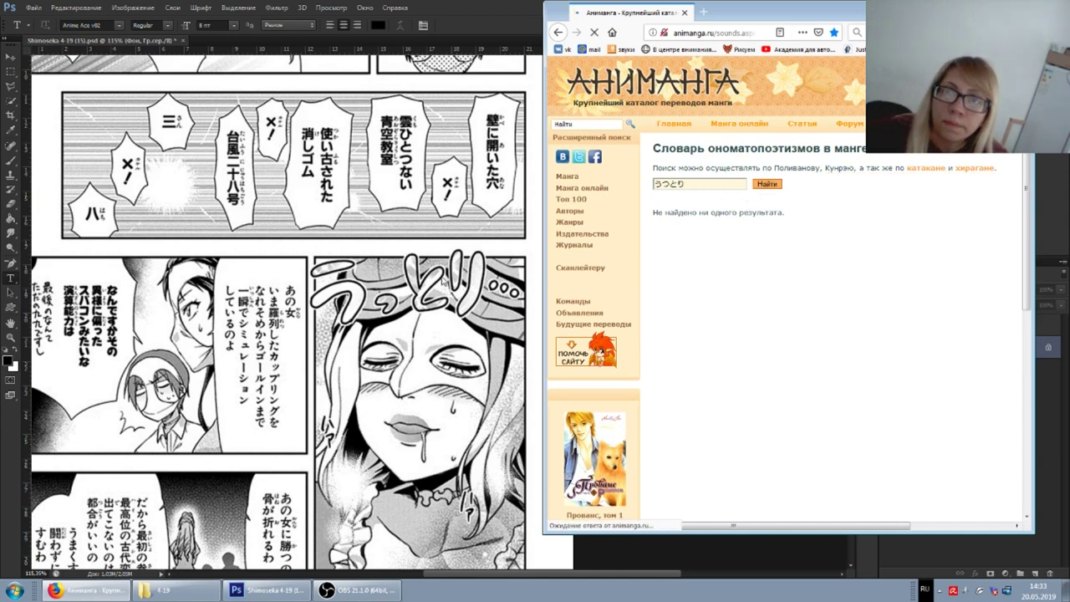
Replace つ with small っ using a Japanese keyboard input and search for うっとり
drag(686, 185, 629, 184)
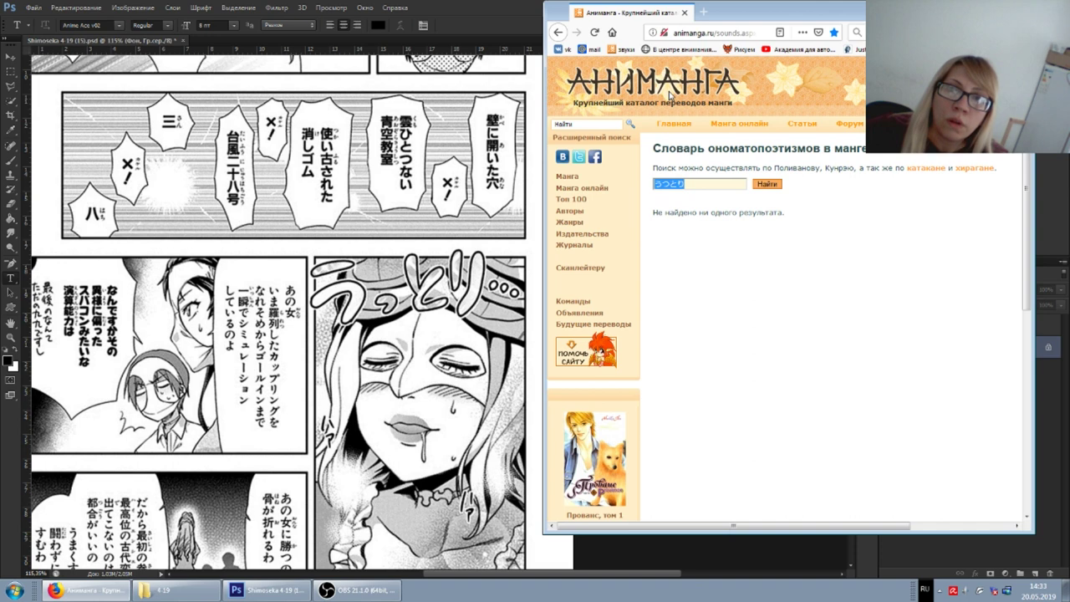
click(670, 185)
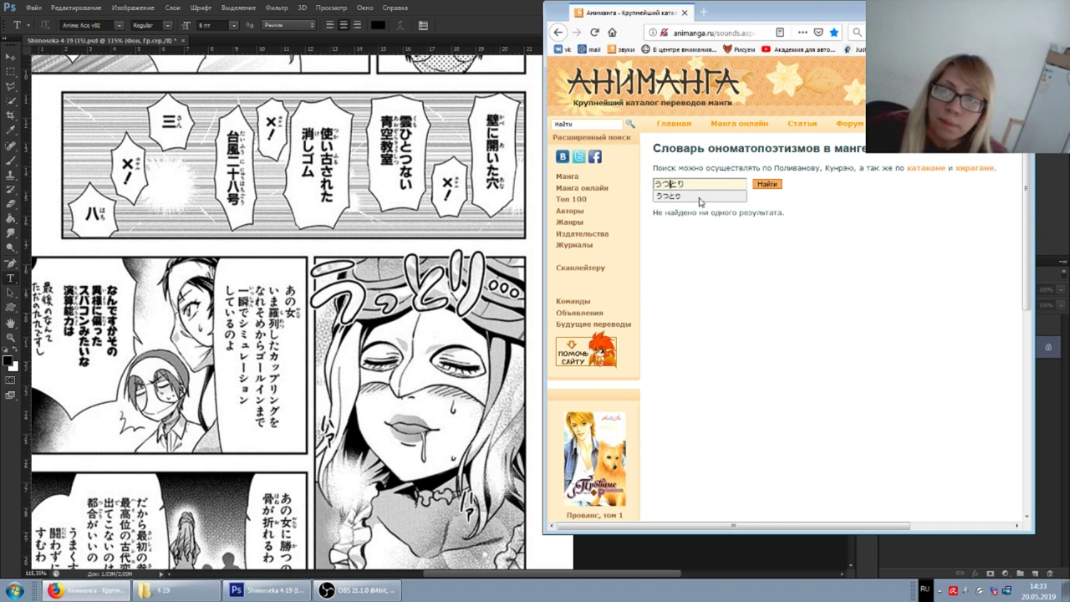
key(BackSpace)
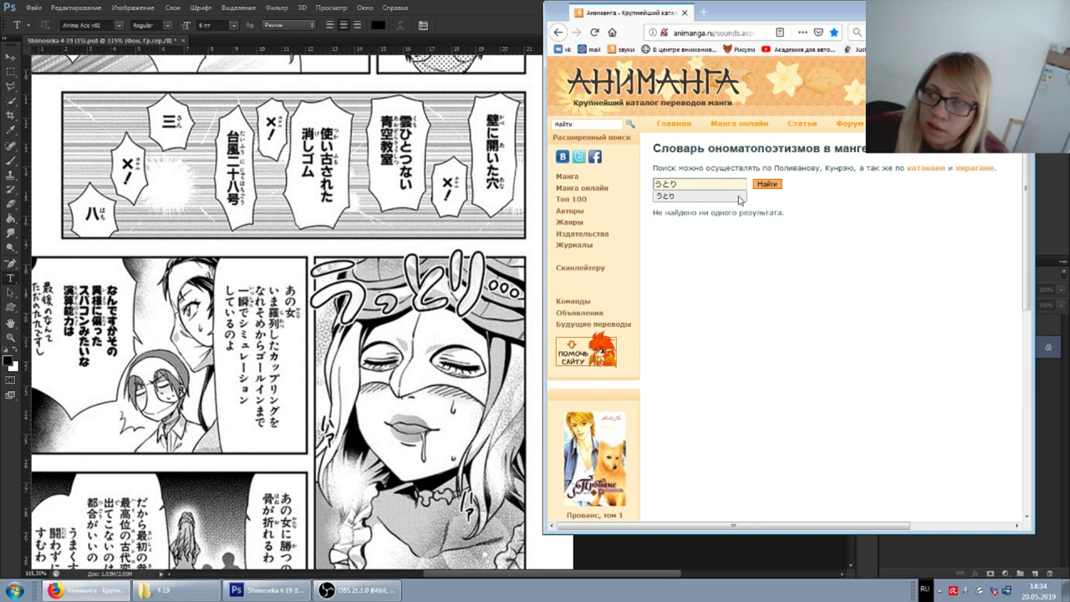
key(alt+shift)
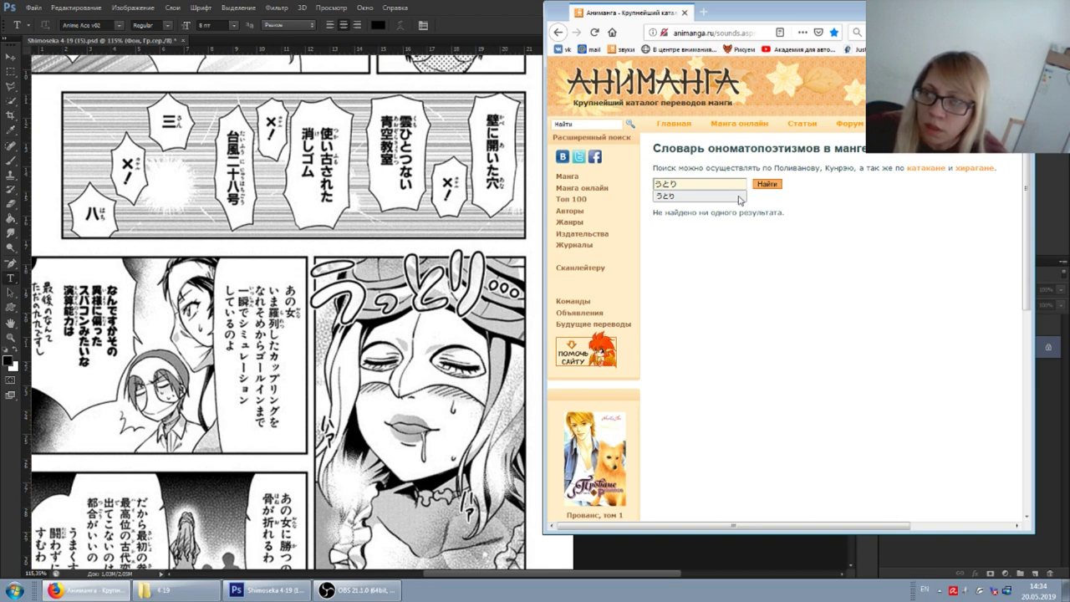
click(938, 592)
click(940, 515)
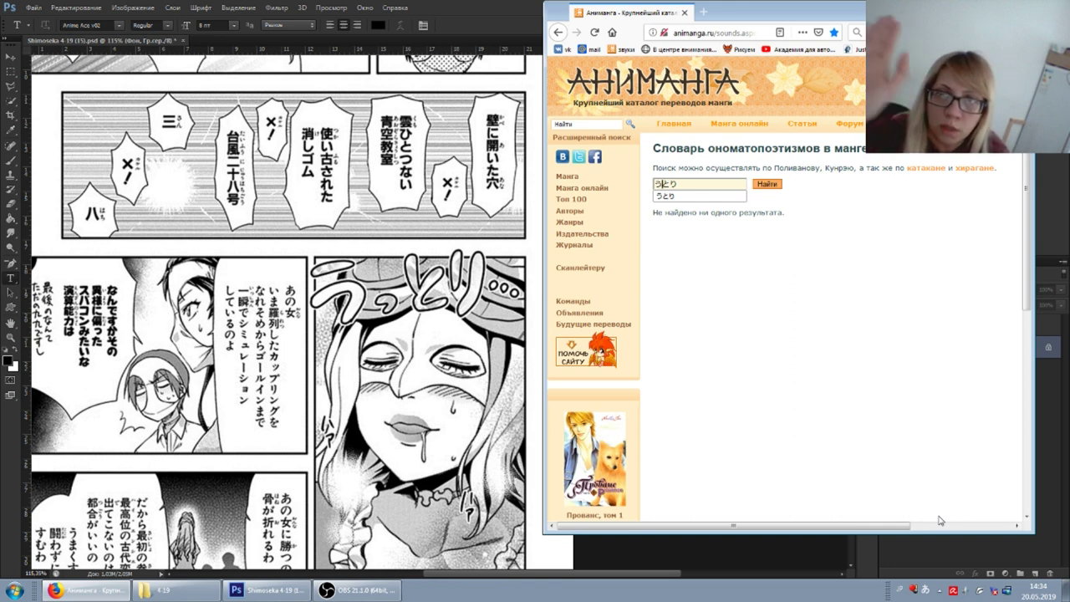
text(っ)
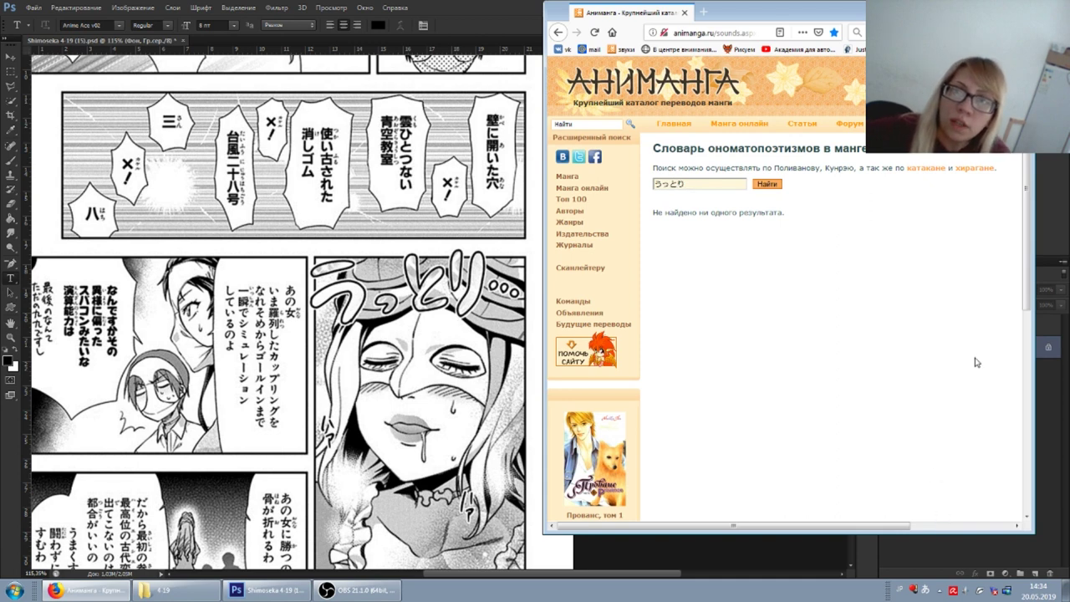
click(767, 185)
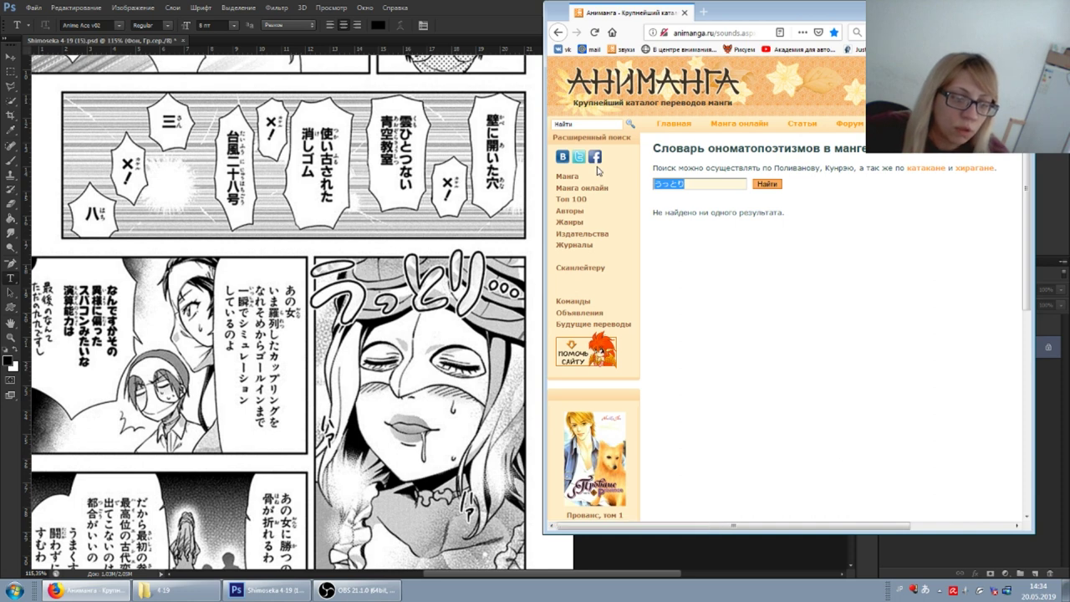
click(703, 12)
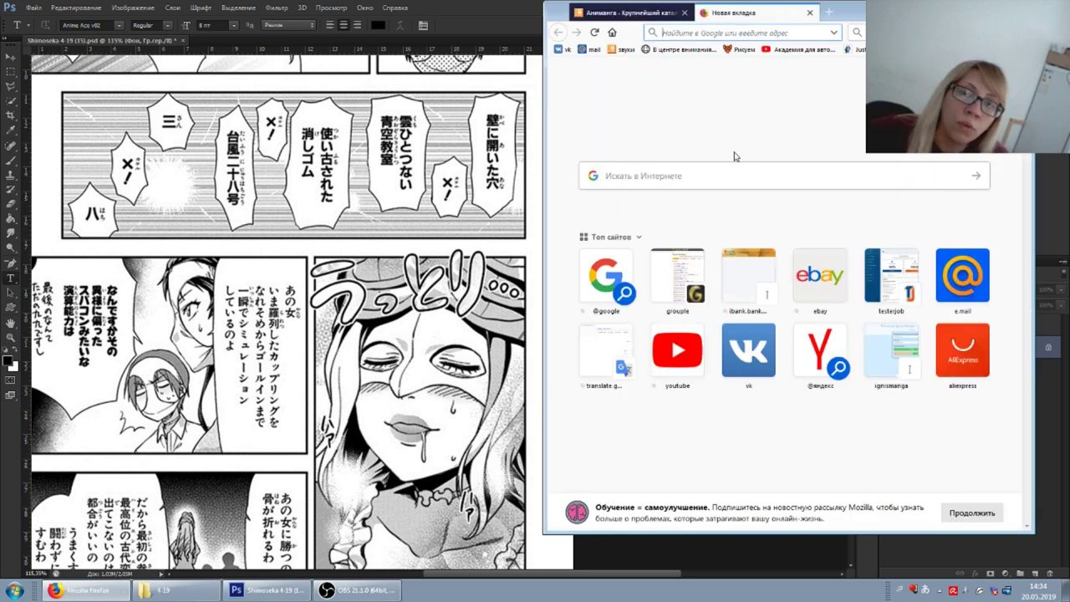
Open Google Translate and paste うっとり as the Japanese text to translate into Russian
click(606, 350)
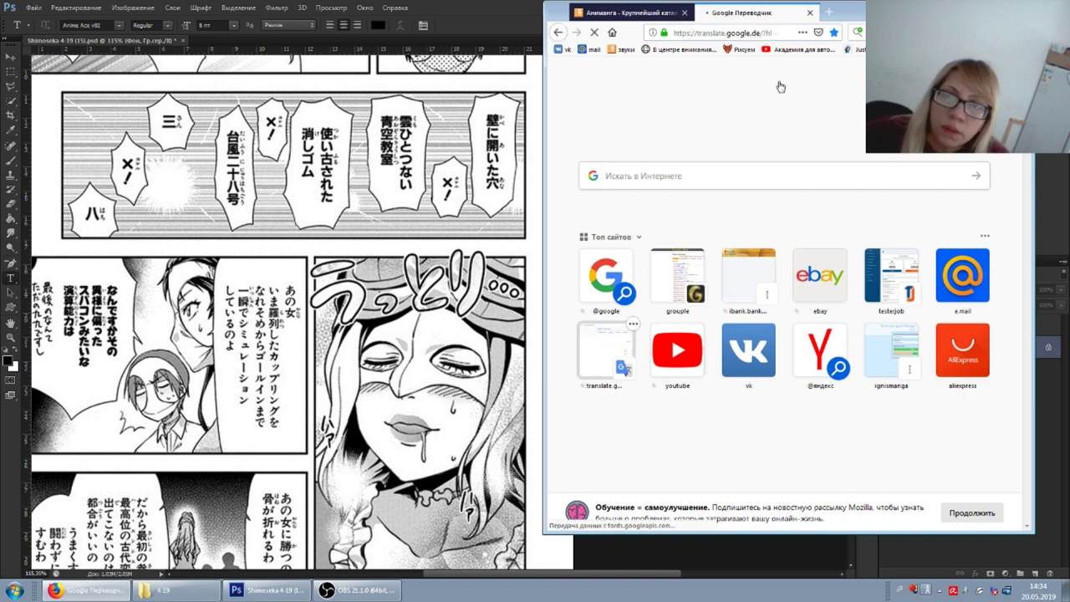
text(うっとり)
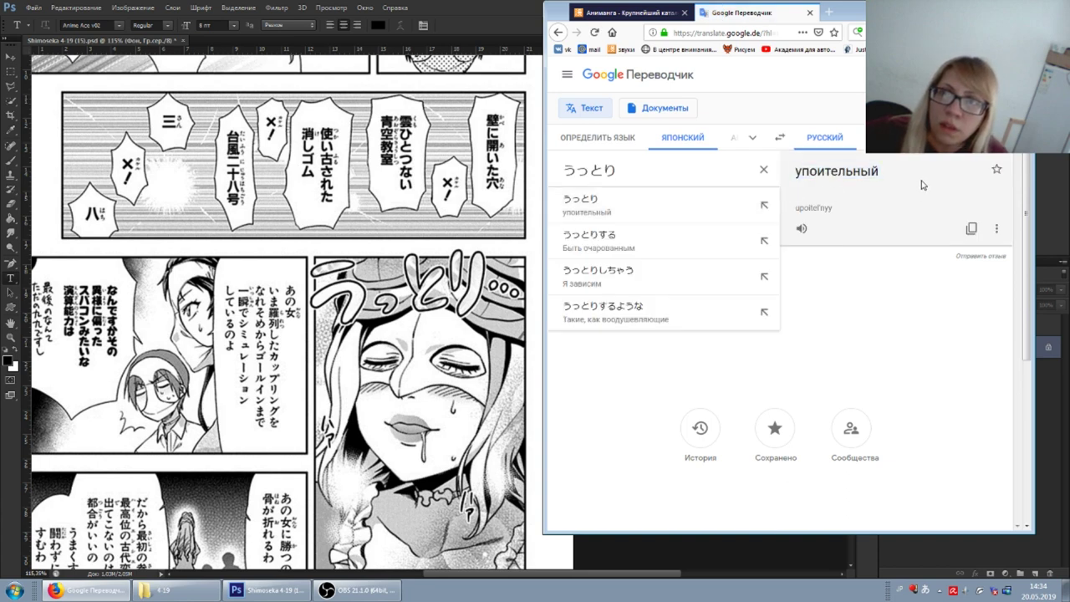
click(923, 184)
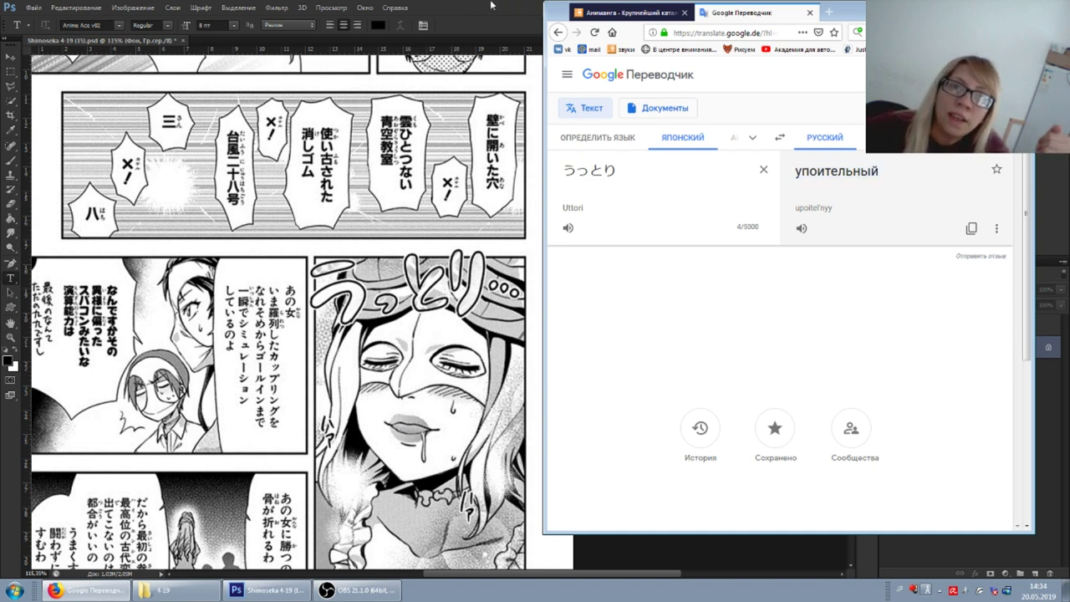
click(475, 415)
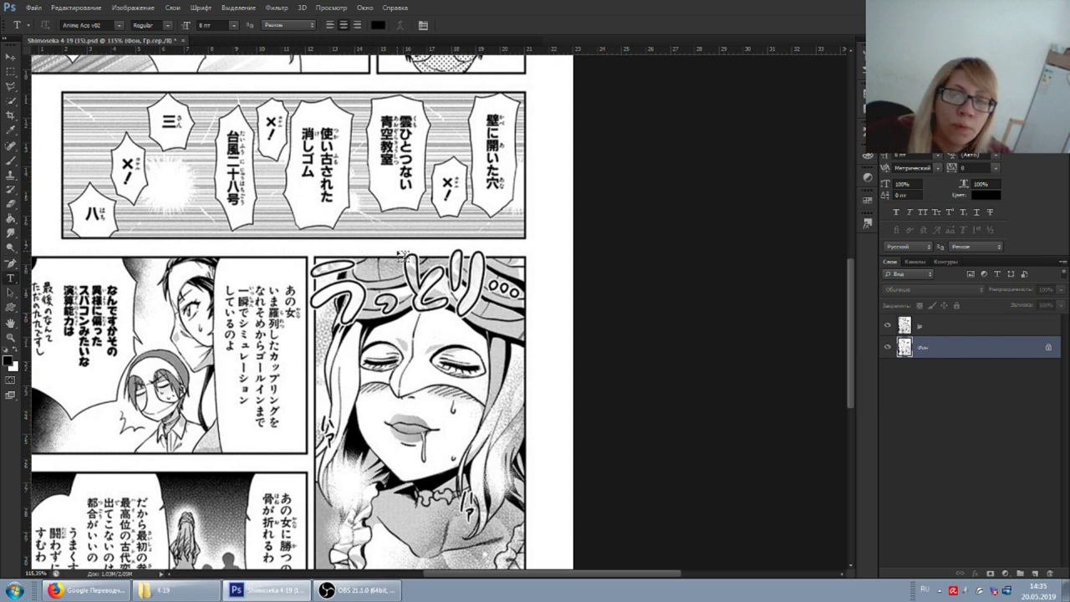
click(267, 590)
Select the Russian translation упоительный and maximize the browser window
double_click(873, 173)
drag(882, 173, 799, 173)
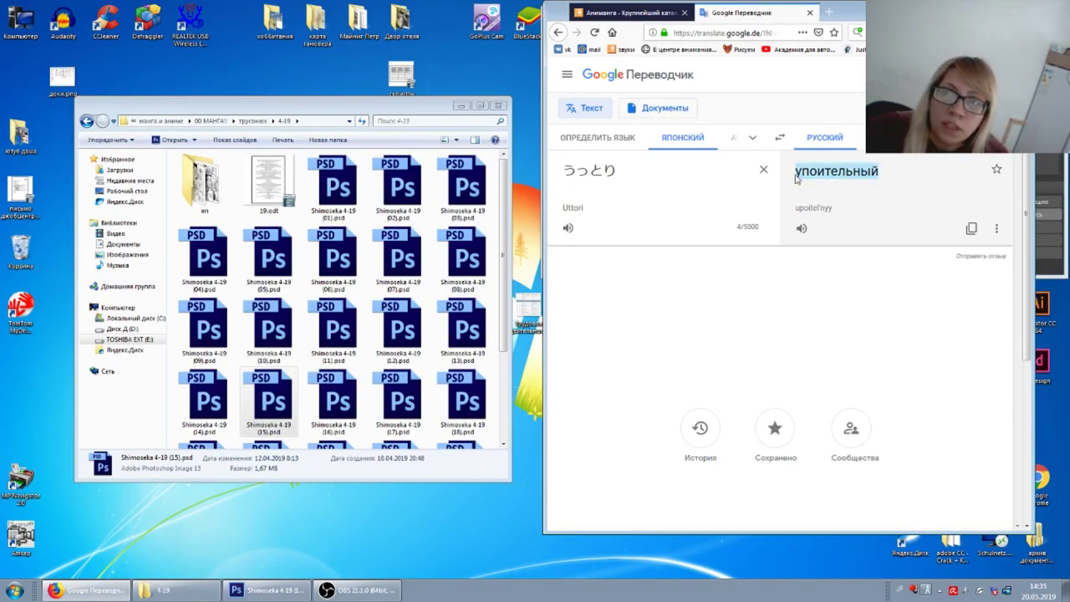
double_click(853, 12)
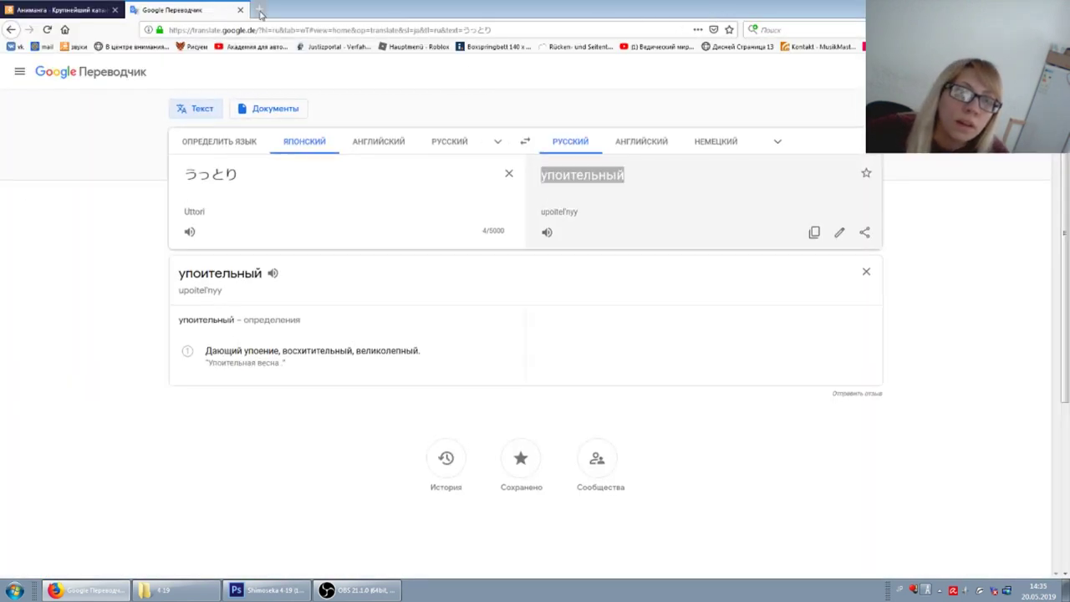
click(260, 12)
click(184, 10)
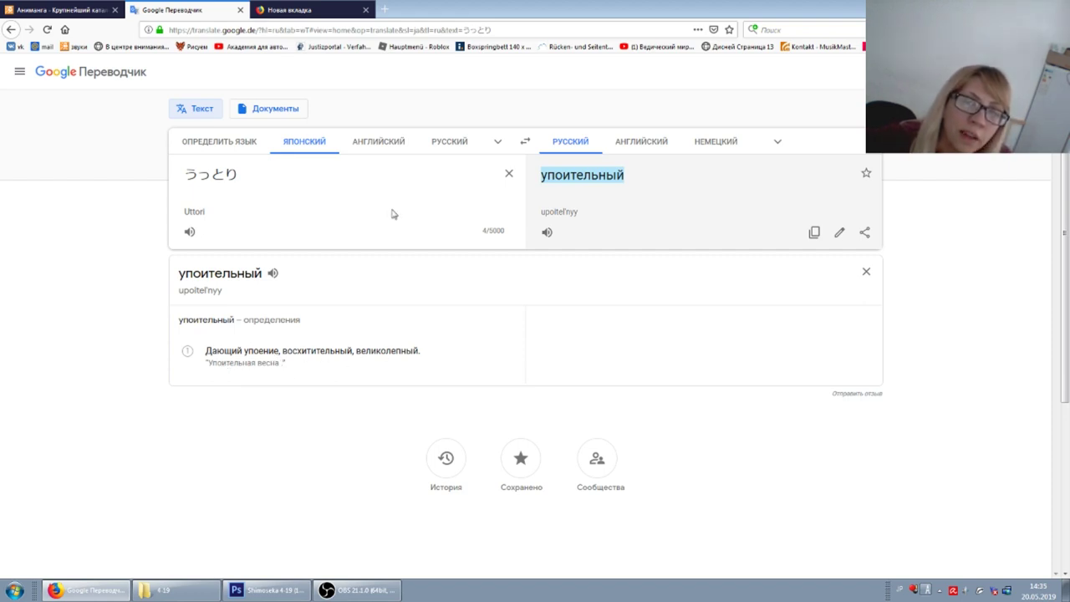
click(315, 8)
Search Google for 'упоительный синонимы'
click(406, 199)
text(упоительный)
text(с b )
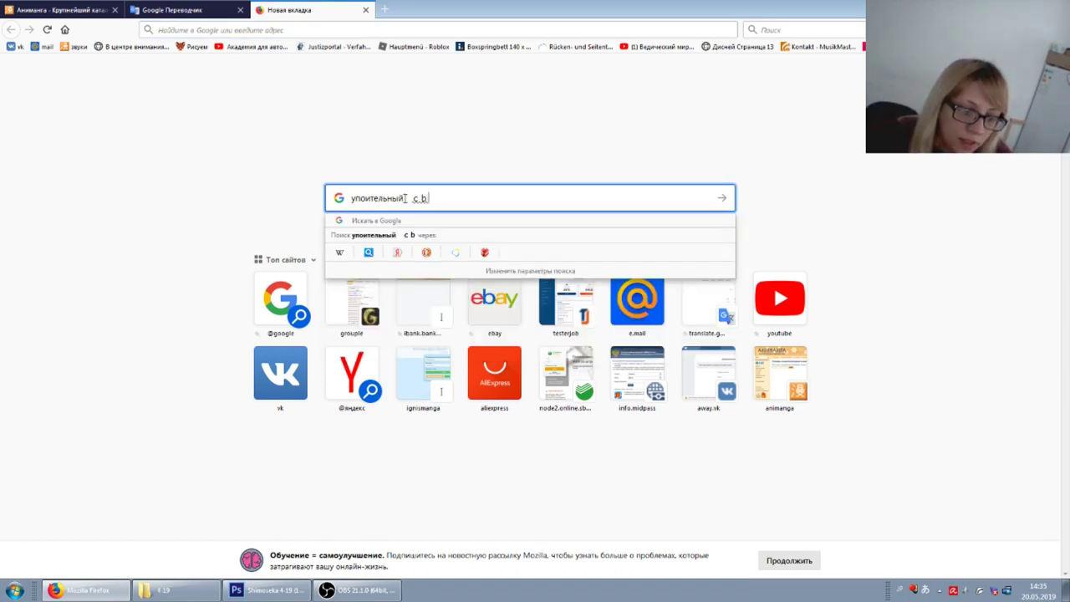
text(y j y b v s)
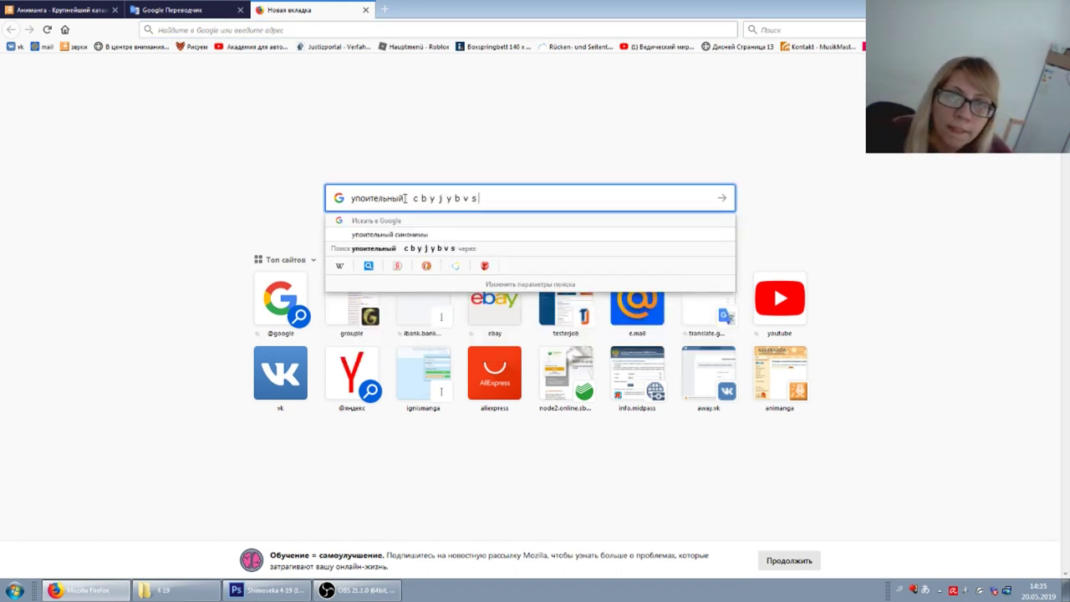
key(ctrl+a)
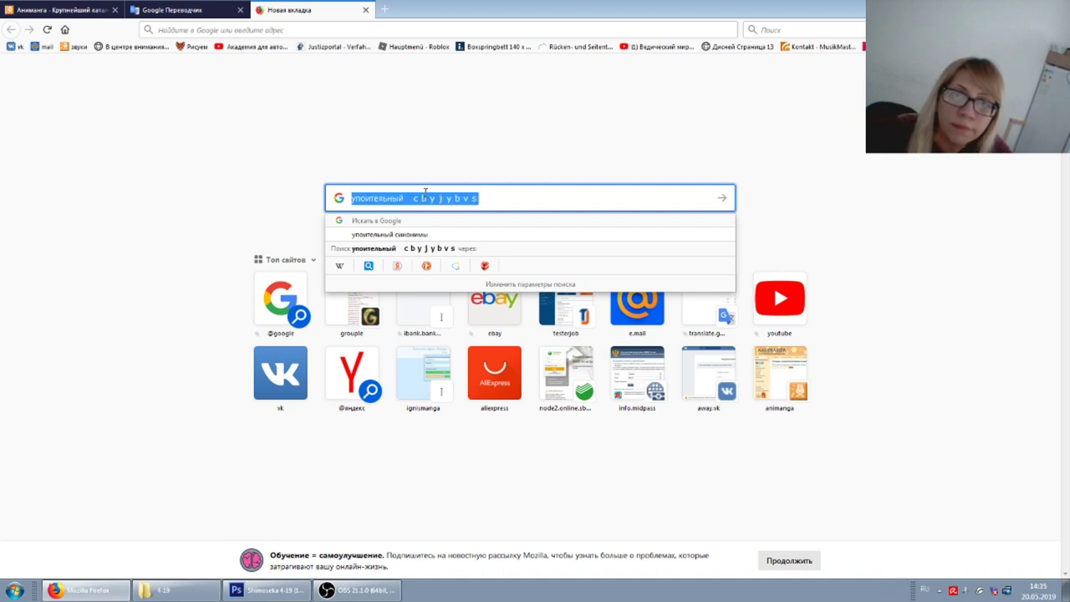
drag(411, 199, 564, 205)
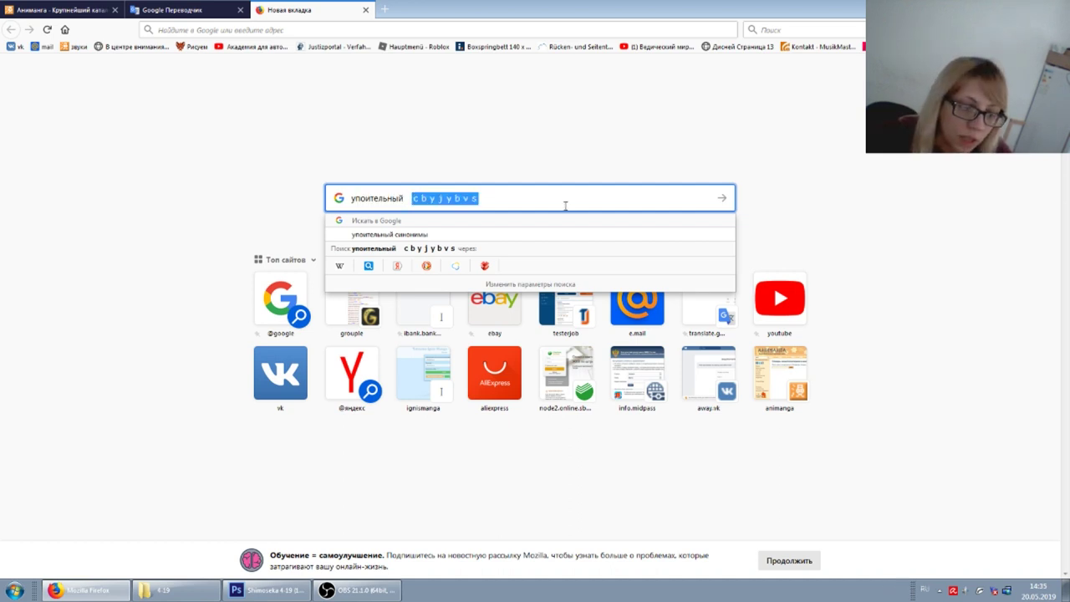
text(синонимы)
key(Return)
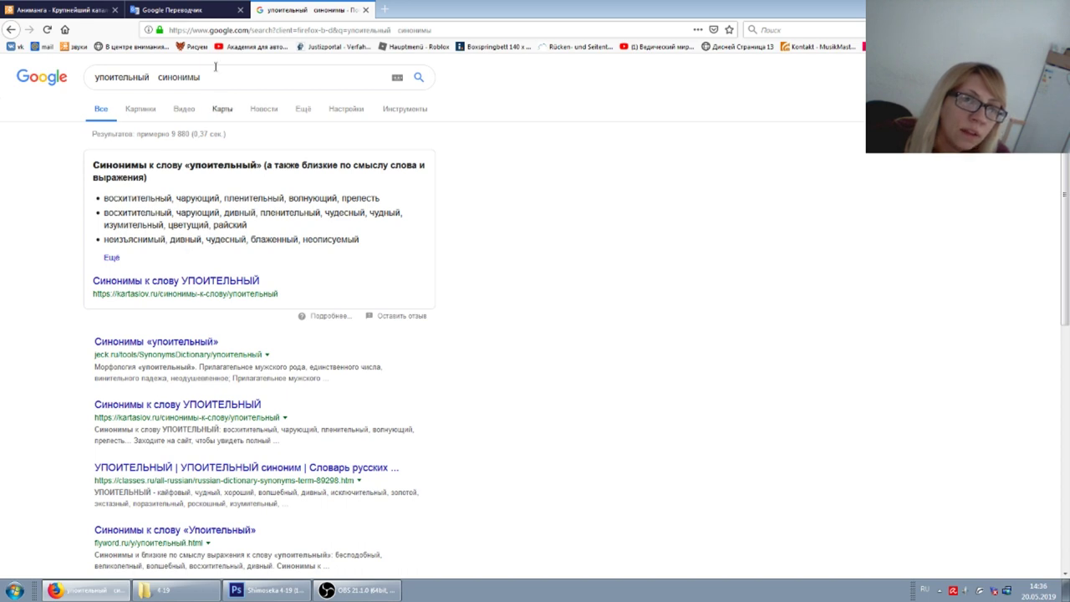
Check kartaslov.ru's synonym page for упоительный, then return to the search results
click(163, 287)
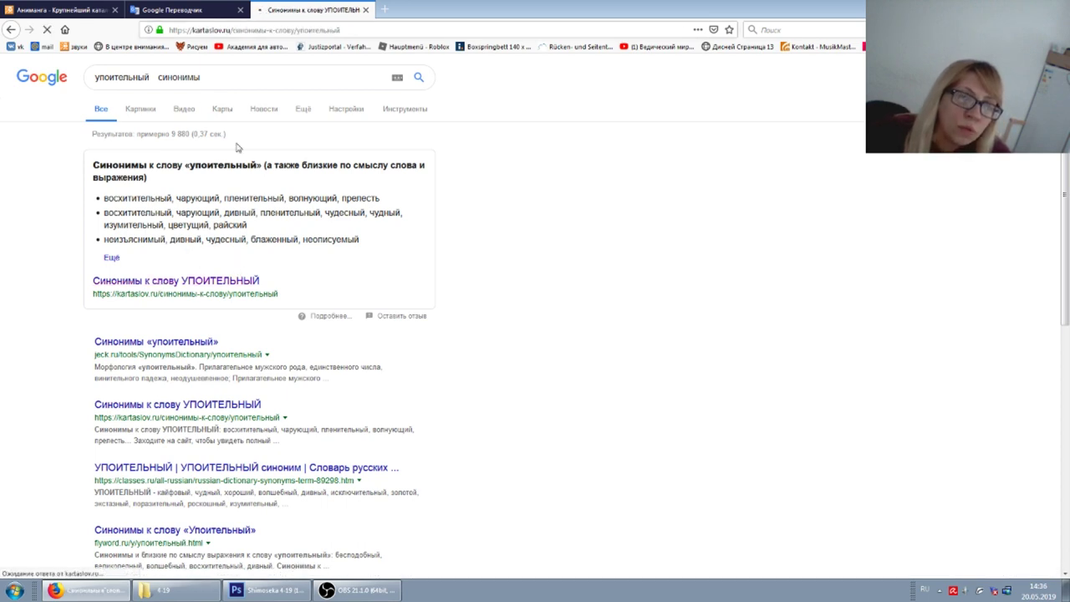
click(193, 10)
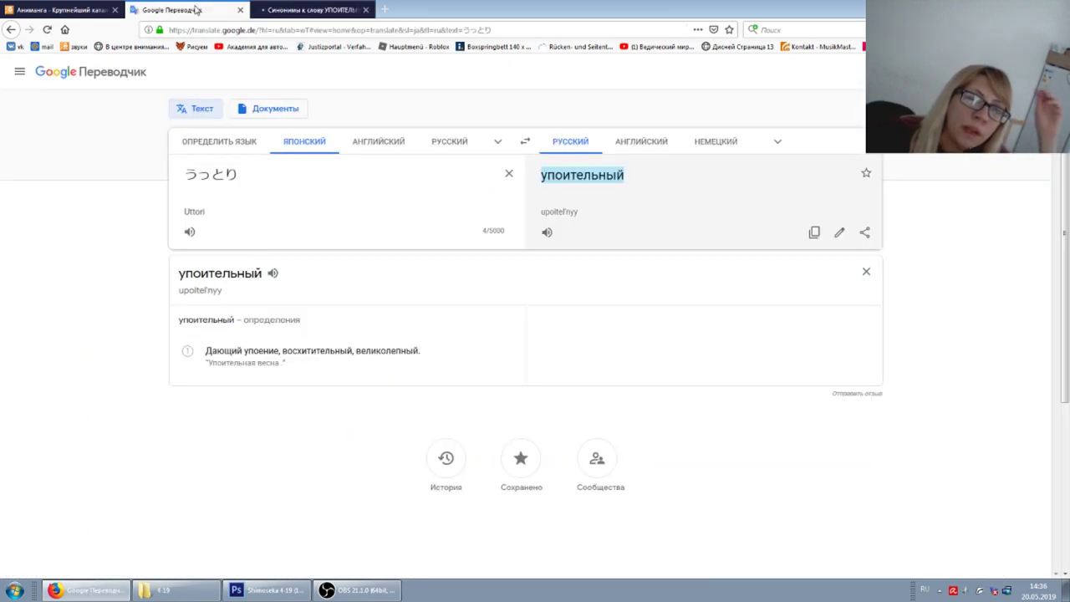
click(284, 9)
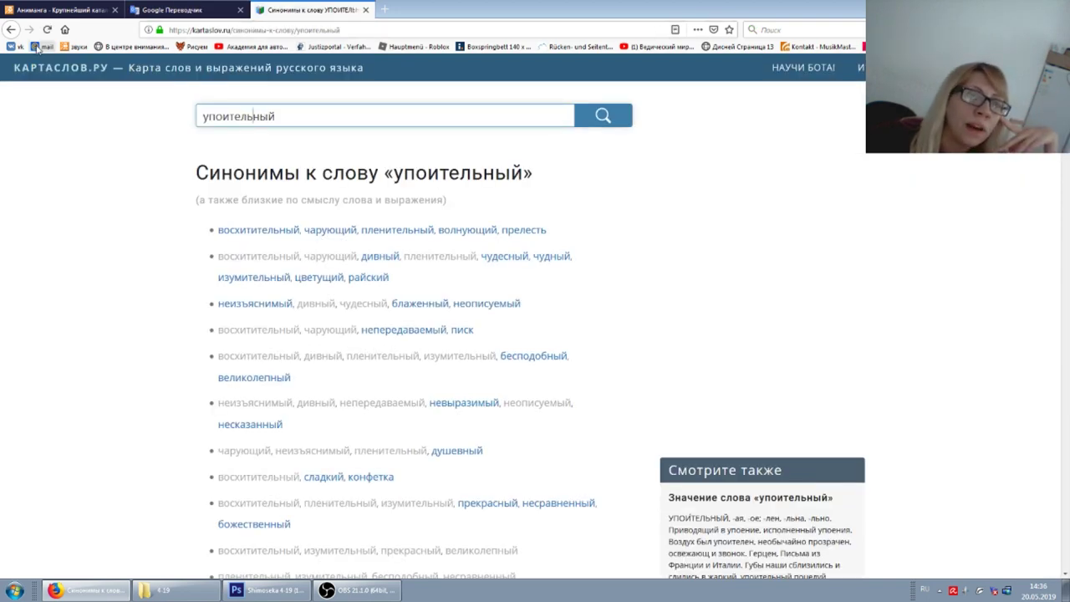
click(11, 30)
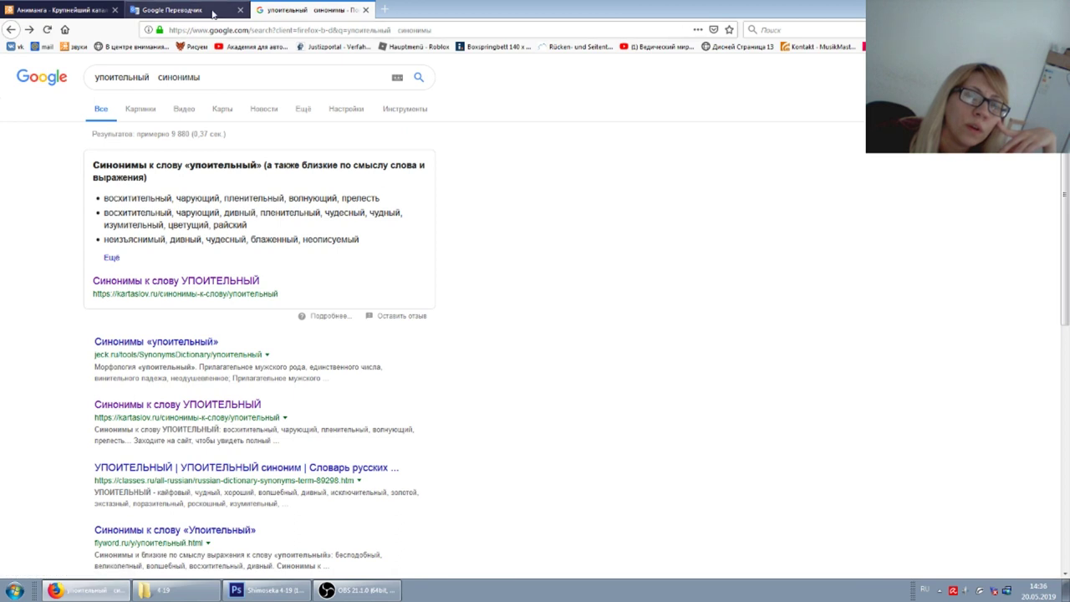
drag(153, 77, 94, 77)
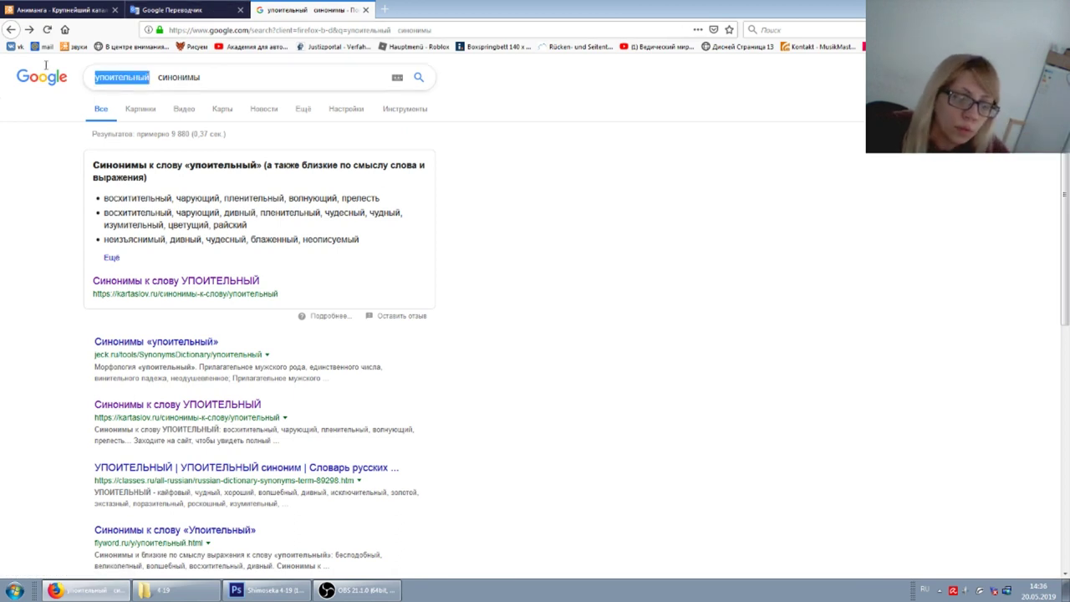
Search Google for synonyms of упоиваться, correcting the misspelled query word
text(упои)
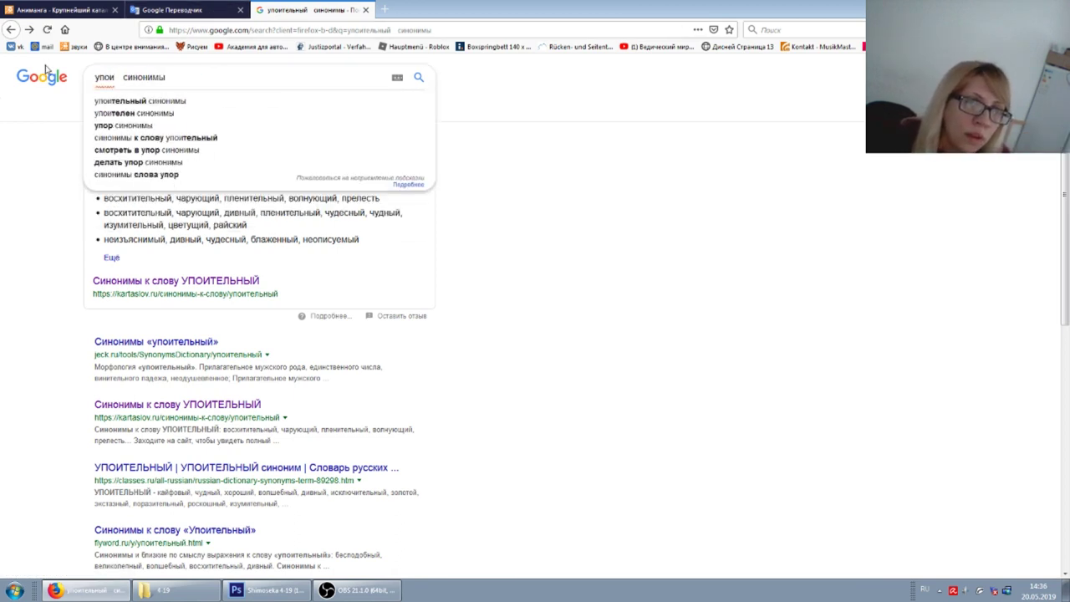
text(ватьс)
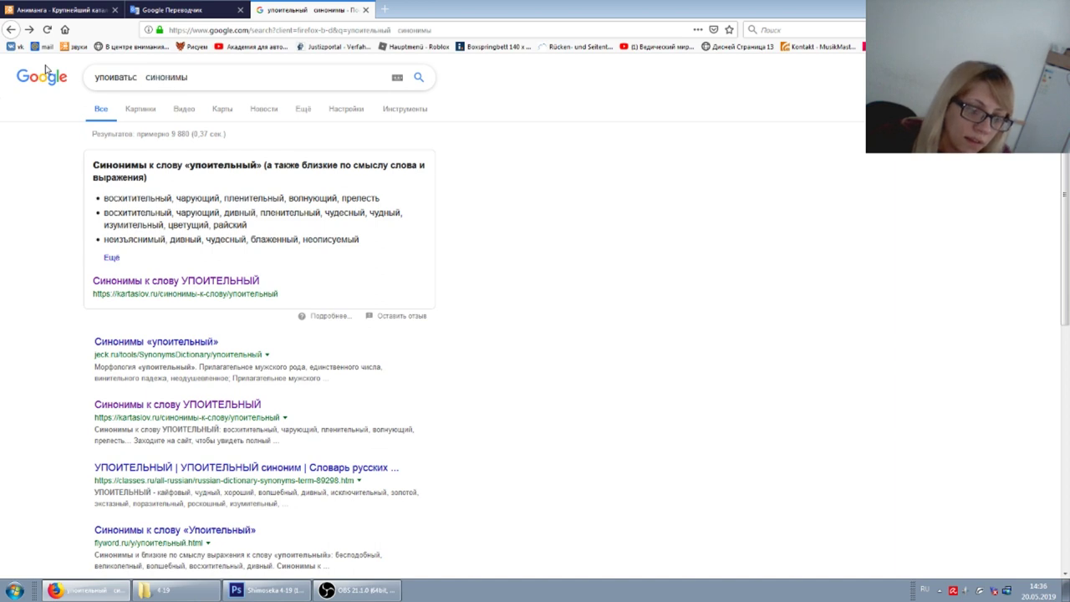
text(я)
key(Return)
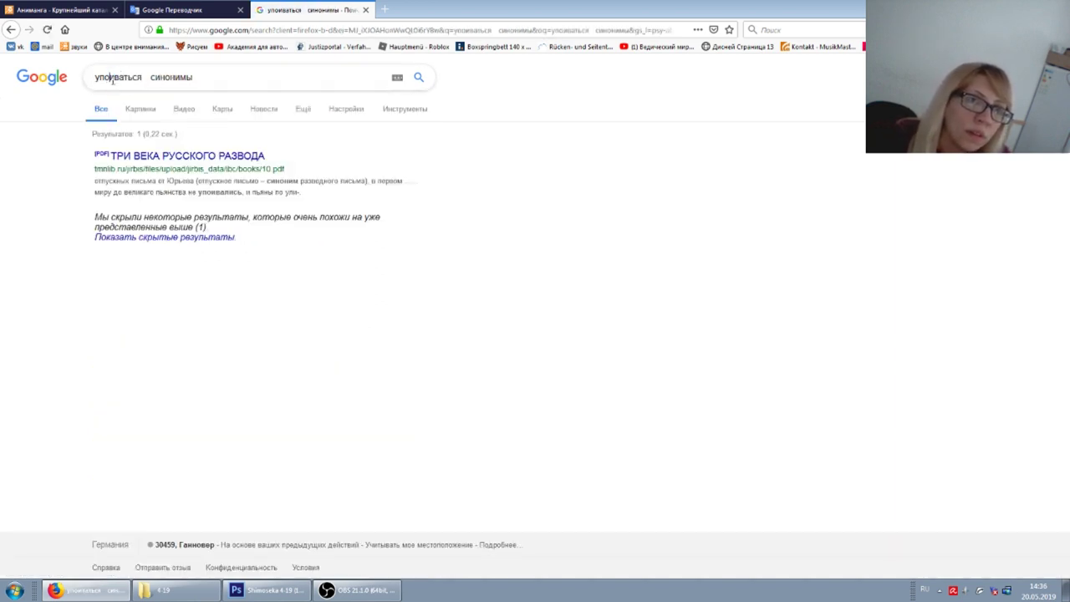
click(119, 81)
key(BackSpace)
key(Return)
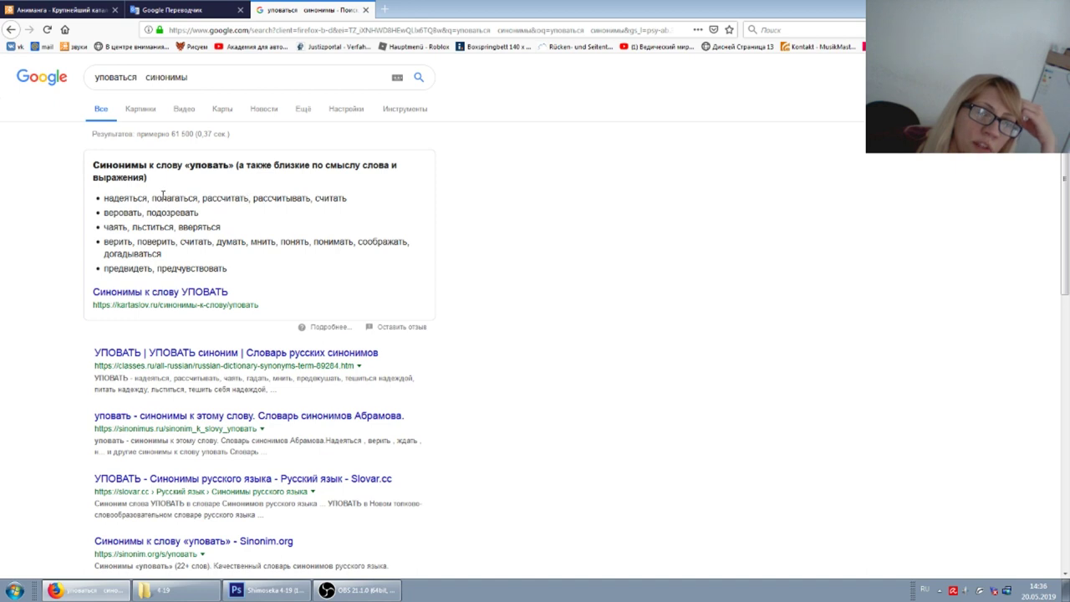
Search synonyms of наслаждаться, then bring the Photoshop manga page back up
click(113, 76)
drag(137, 77, 81, 85)
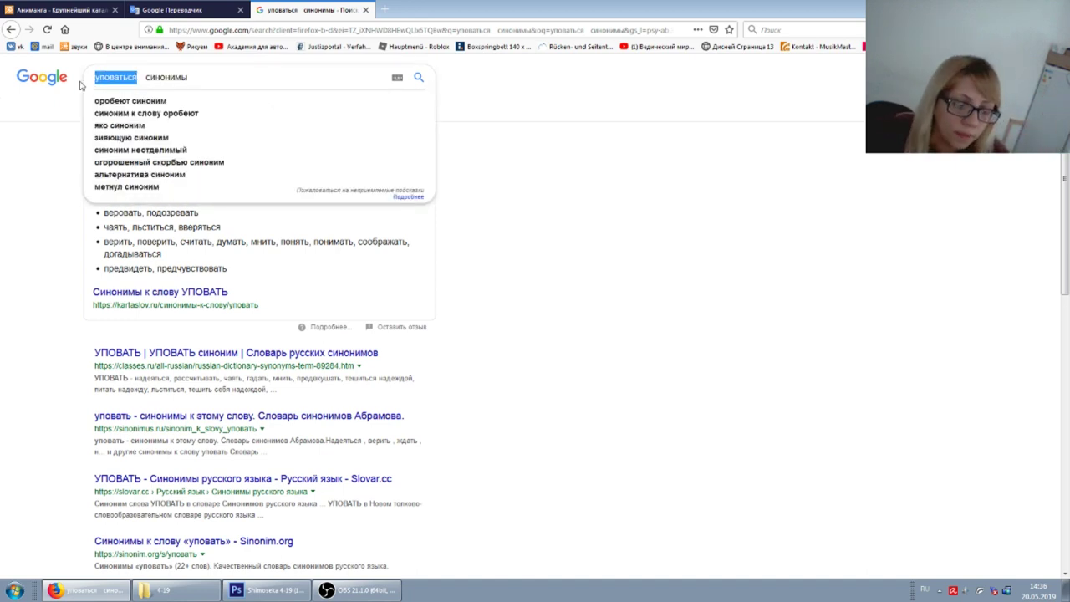
text(наслаждатьс)
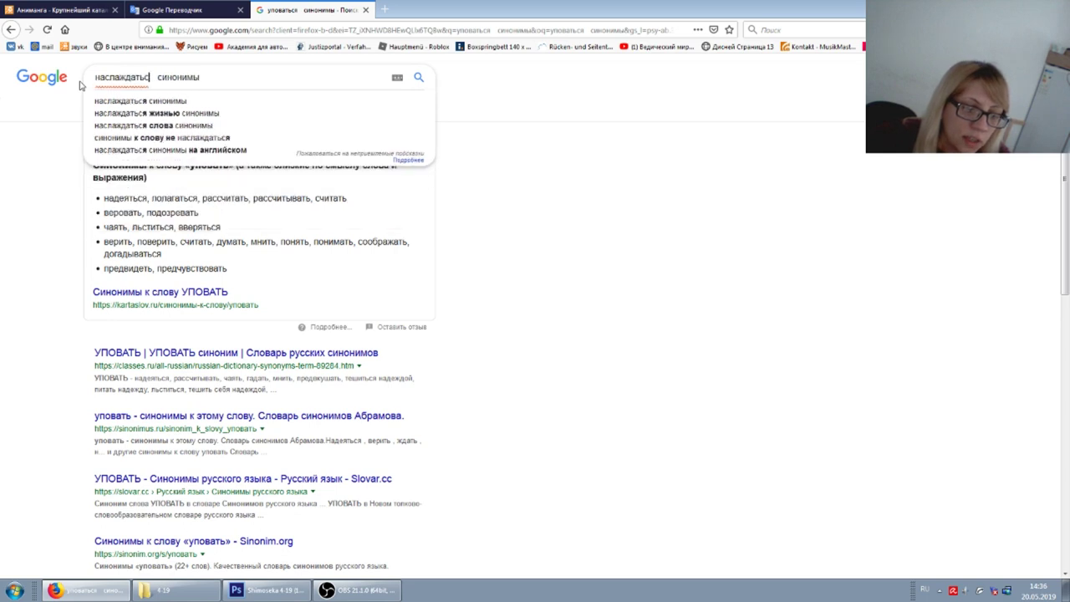
text(я)
key(Return)
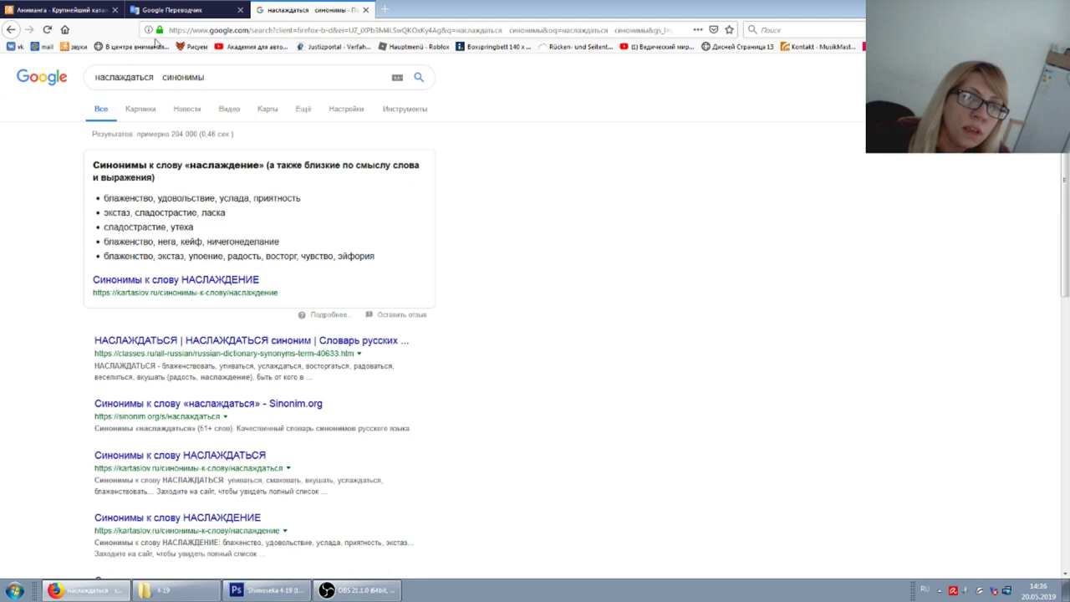
click(171, 10)
click(266, 590)
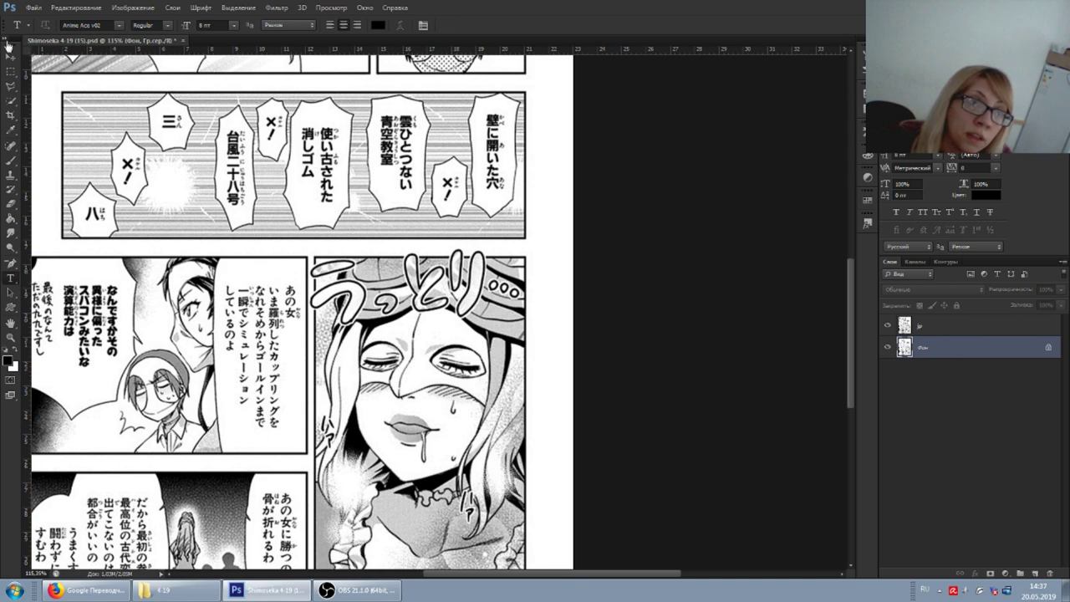
Load a saved type preset and create the «В экстазе» text layer above the jp layer
click(26, 27)
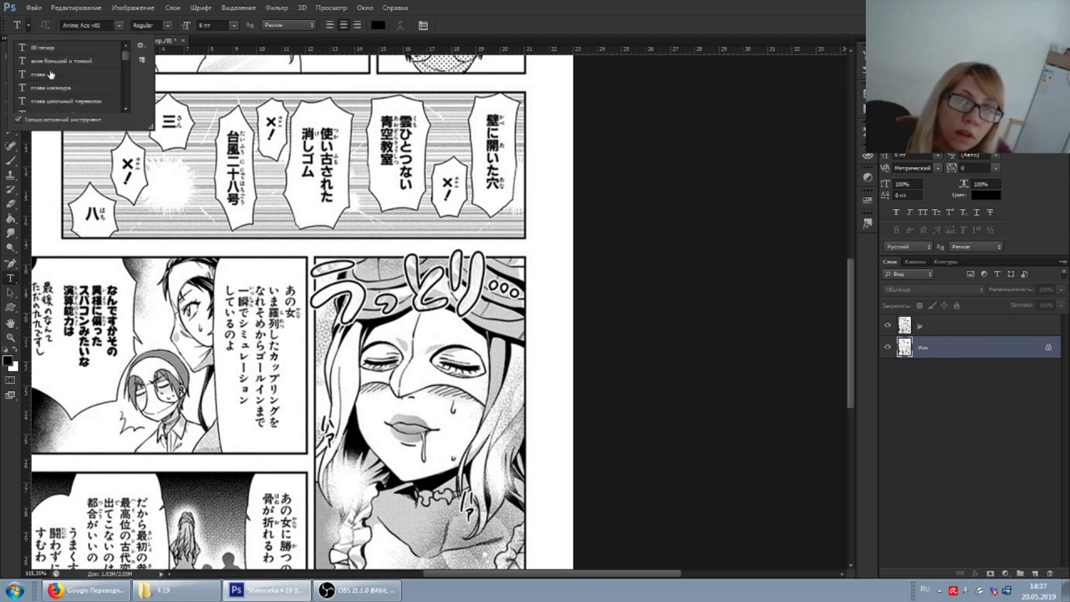
scroll(41, 74, down, 2)
scroll(39, 69, down, 2)
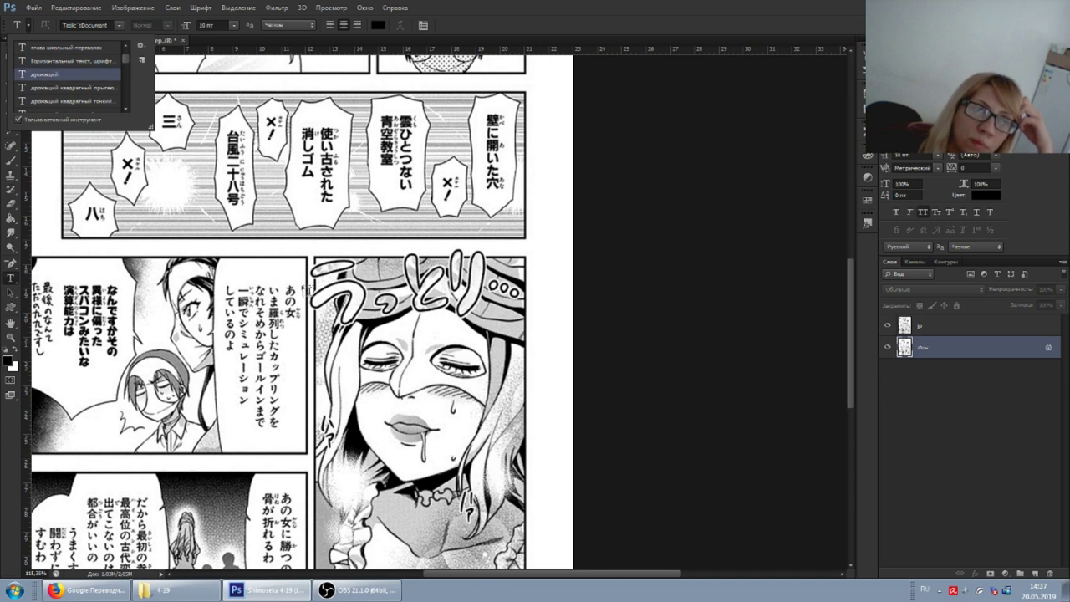
scroll(398, 353, down, 3)
click(357, 297)
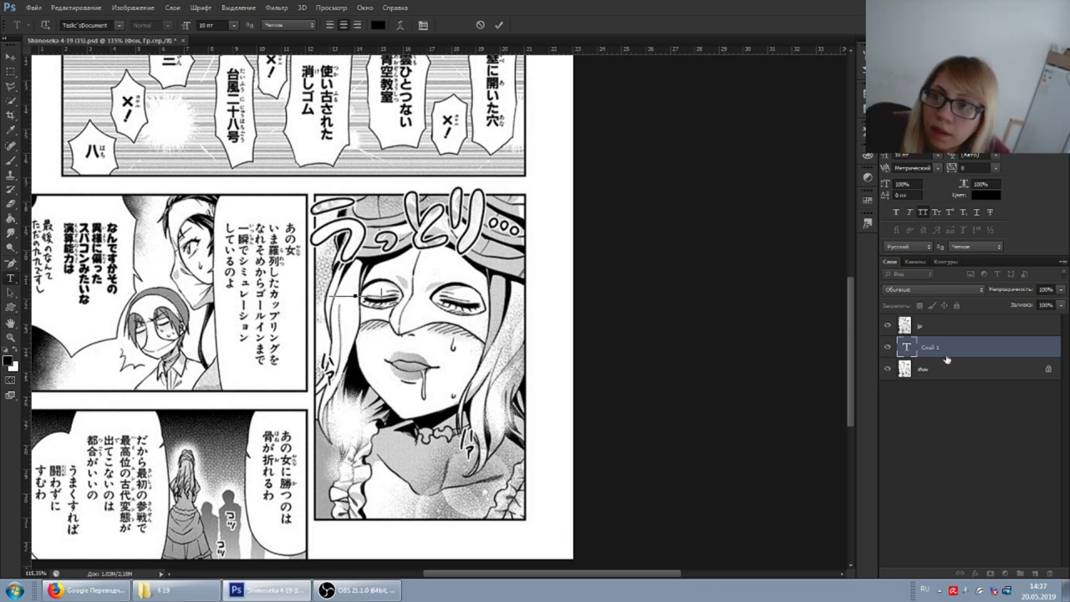
drag(947, 360, 933, 320)
text(В экстазе)
Stretch В ЭКСТАЗЕ into tall, larger letters and place it over the woman's eyes
click(355, 291)
mouse_move(387, 287)
mouse_down()
mouse_move(505, 228)
mouse_move(493, 244)
mouse_up()
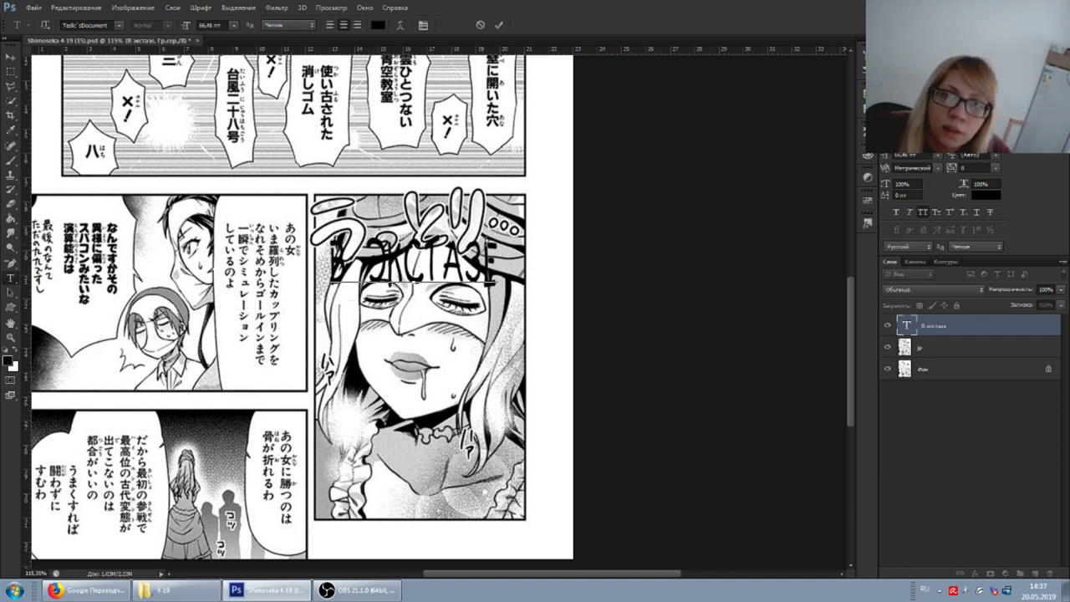
drag(467, 189, 498, 454)
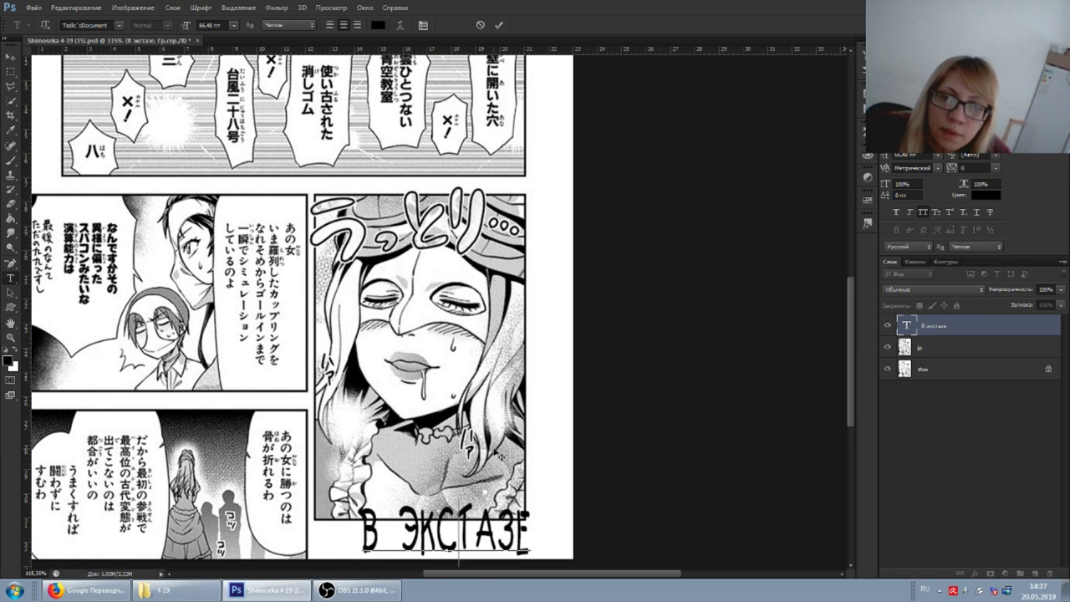
click(934, 337)
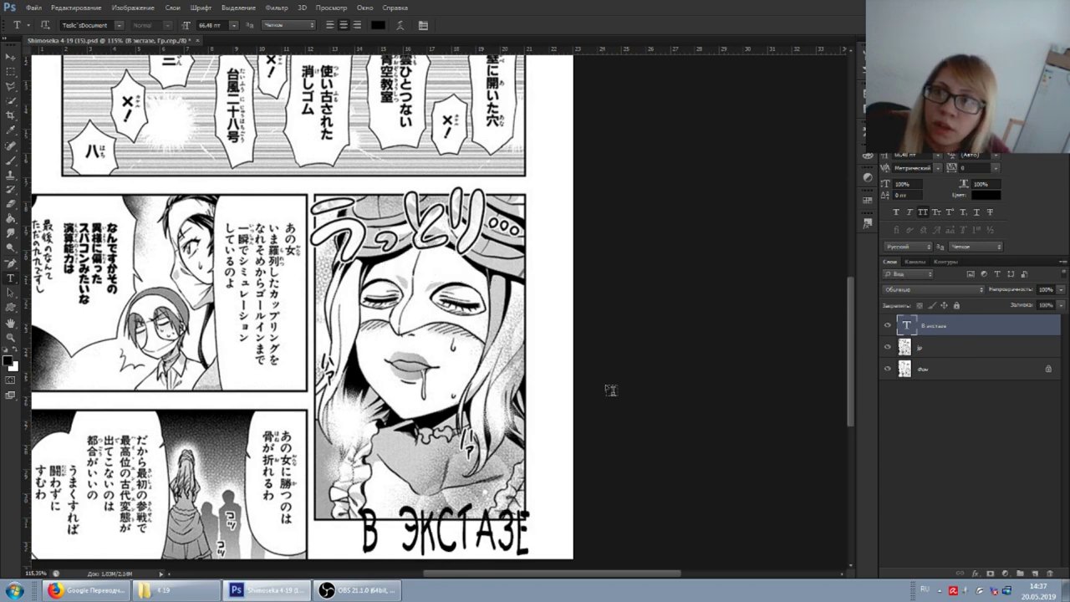
click(443, 535)
drag(604, 369, 335, 273)
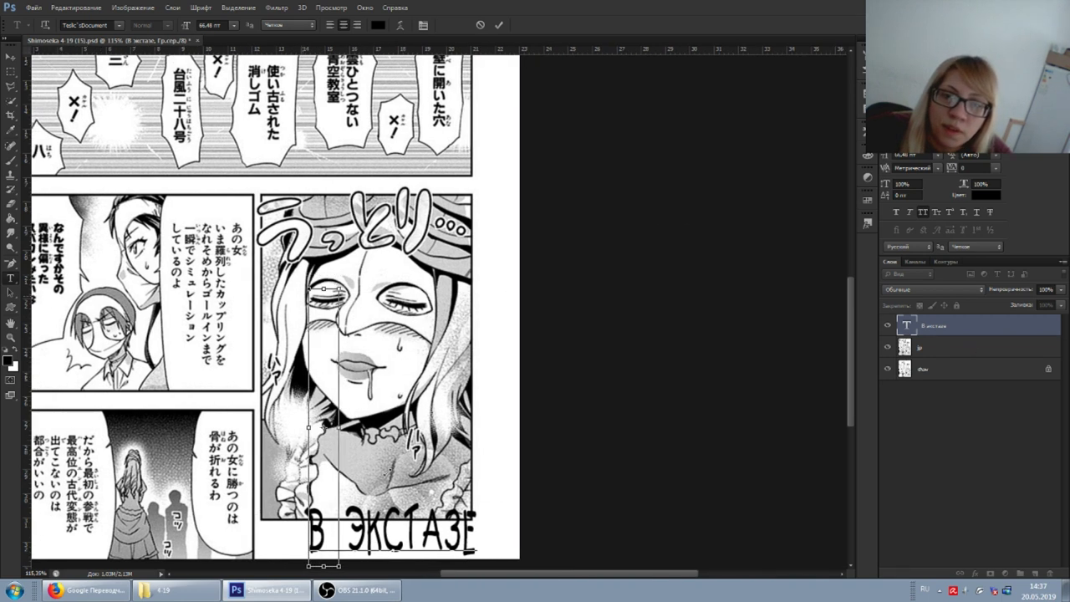
mouse_move(334, 273)
ctrl+mouse_down()
mouse_move(401, 379)
mouse_move(504, 452)
ctrl+mouse_up()
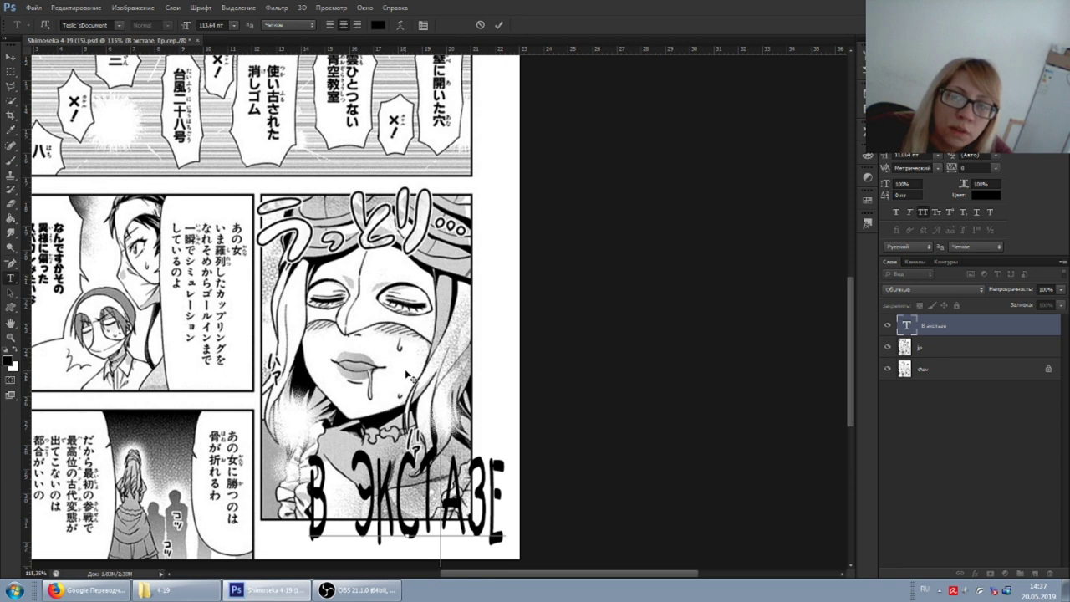
drag(407, 376, 417, 264)
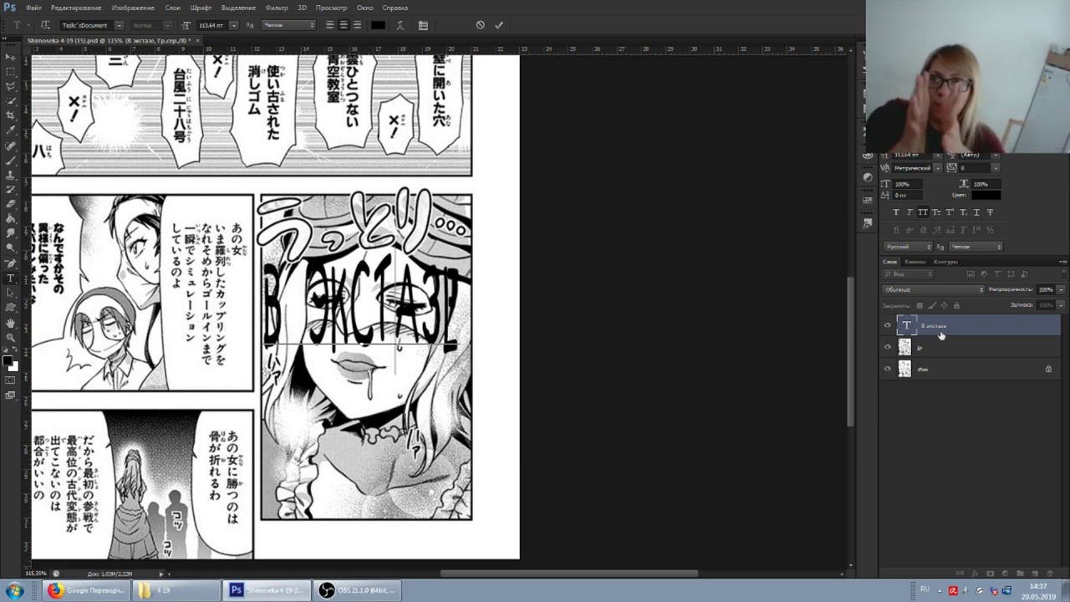
Free Transform the text into a narrow tall block and set its font size to 241 pt
key(ctrl+t)
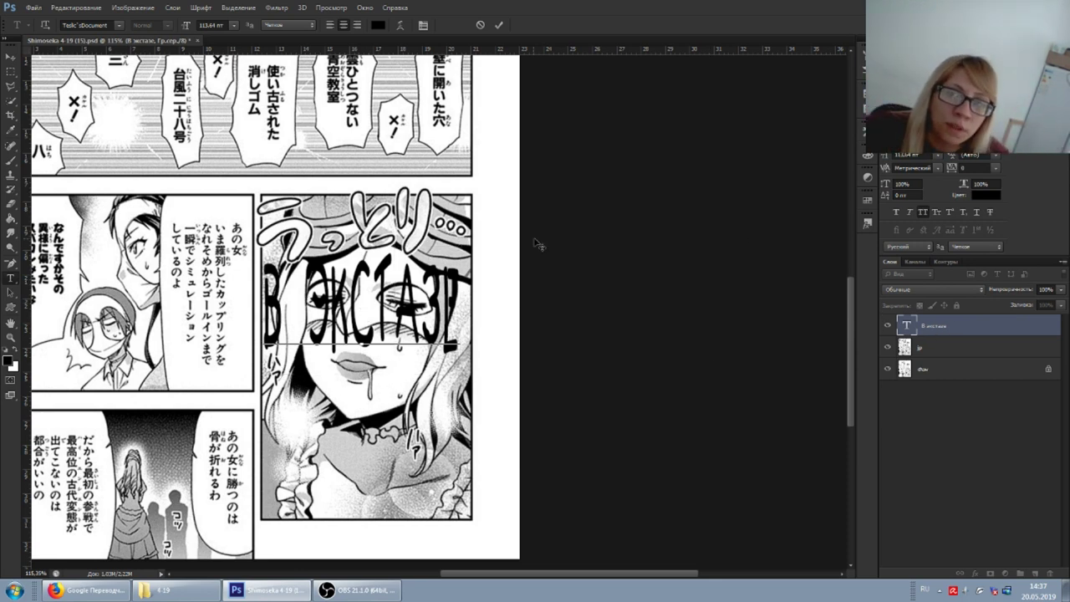
mouse_move(459, 249)
mouse_down()
mouse_move(296, 166)
mouse_move(407, 131)
mouse_move(408, 143)
mouse_up()
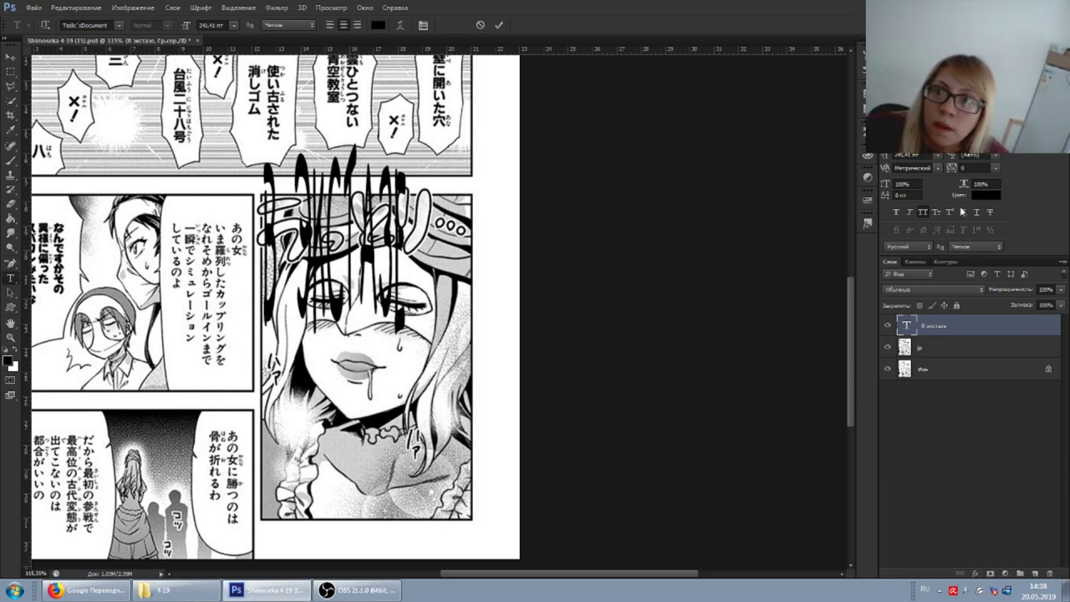
click(544, 215)
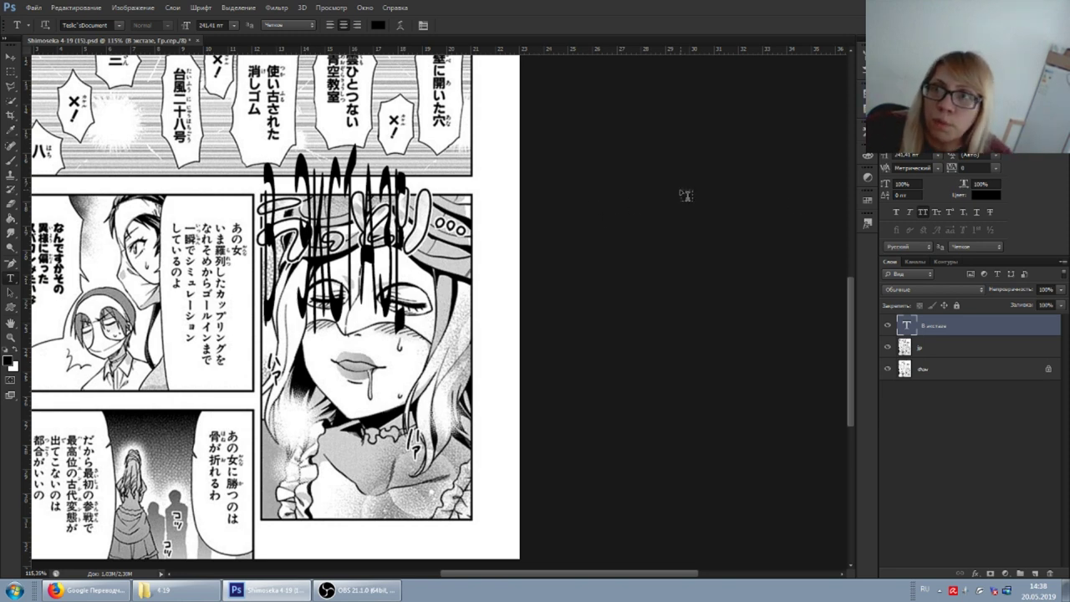
click(910, 155)
text(241)
key(Return)
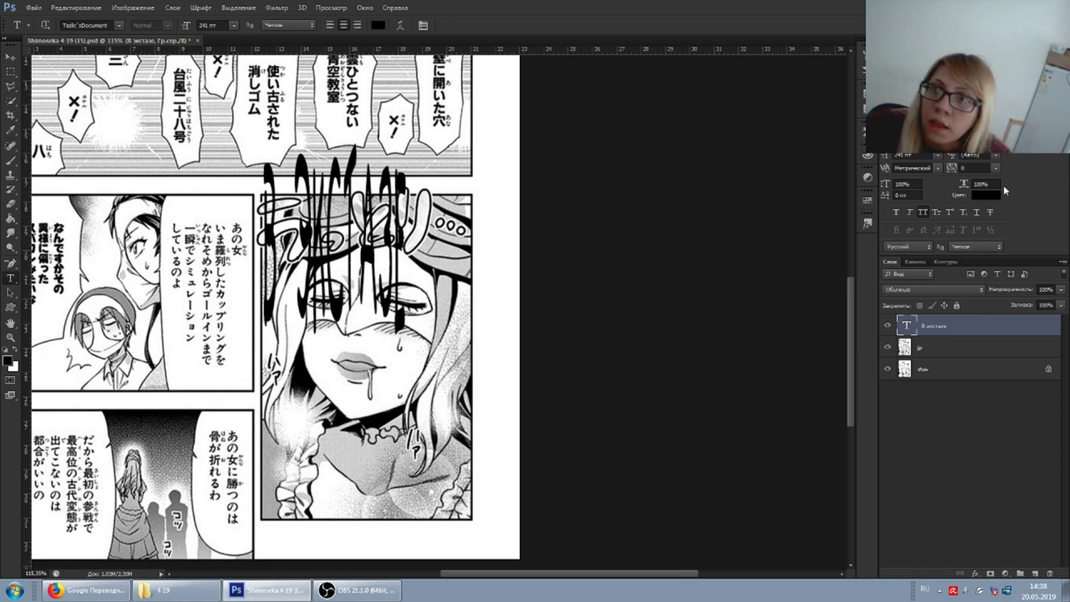
key(Return)
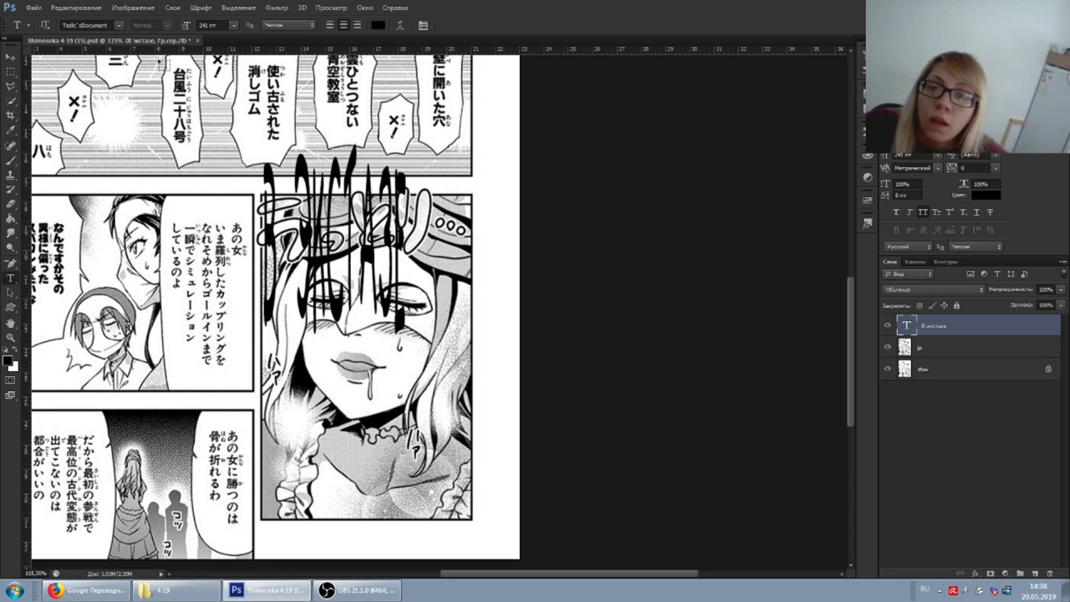
Shrink and rescale the text shorter and wider, moving it to the panel's bottom
click(401, 120)
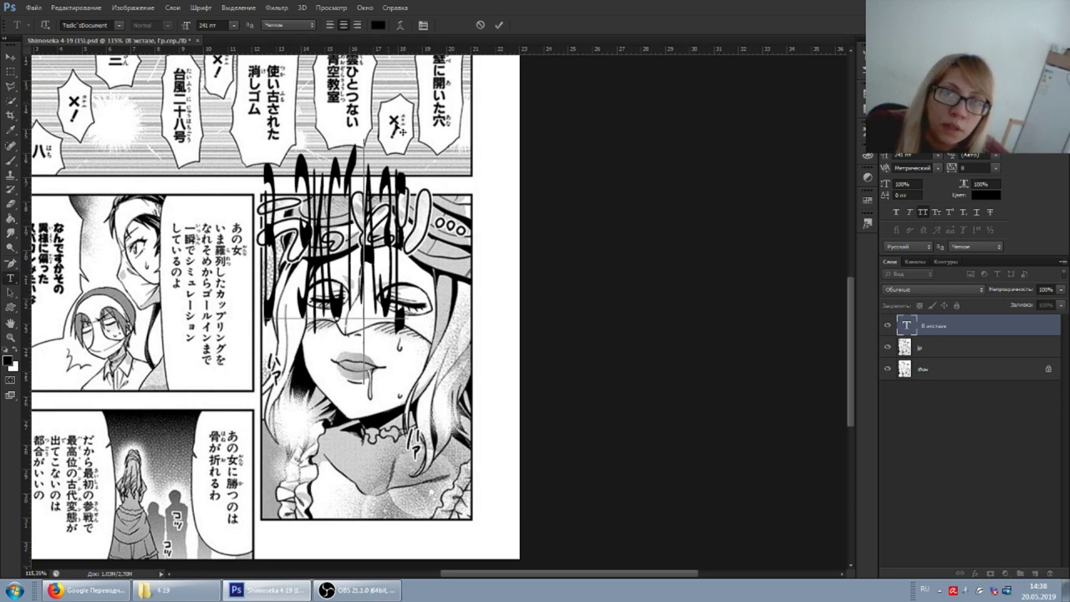
mouse_move(401, 119)
mouse_down()
mouse_move(423, 179)
mouse_move(472, 248)
mouse_up()
scroll(275, 309, up, 1)
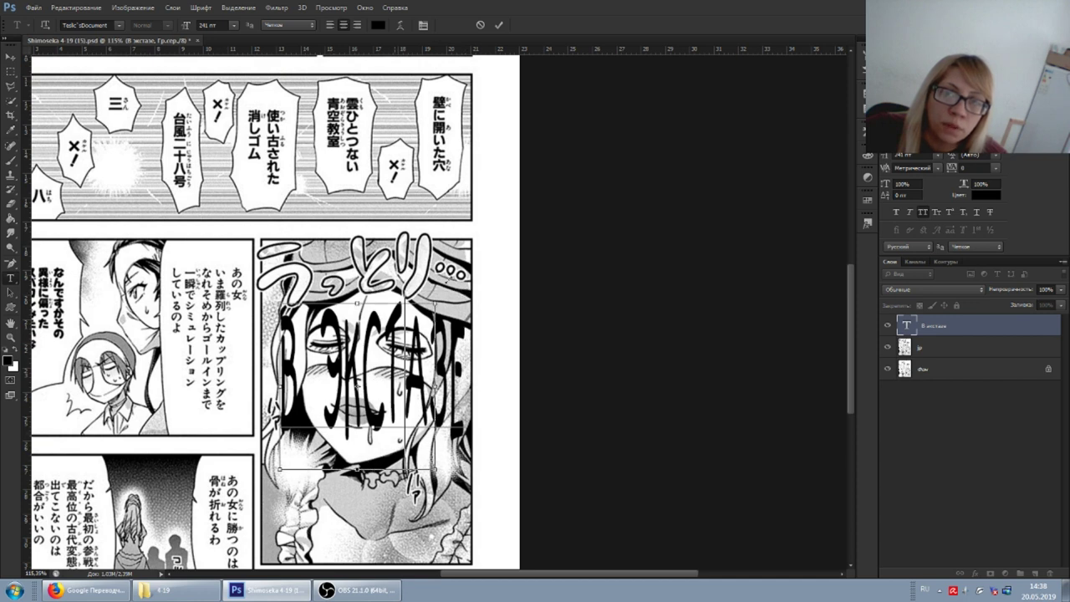
drag(465, 290, 441, 327)
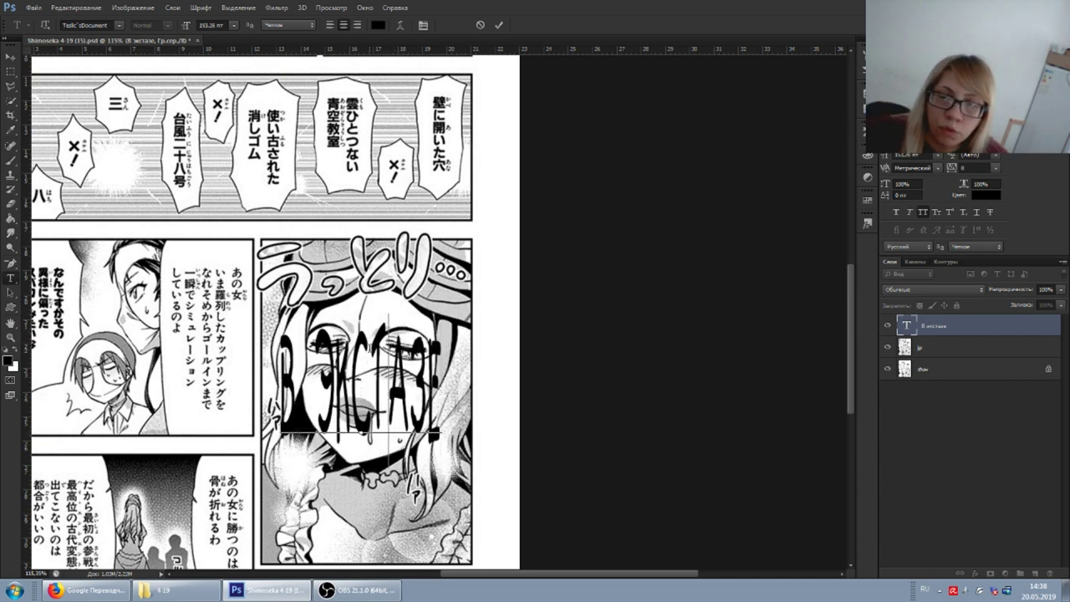
mouse_move(392, 294)
mouse_down()
mouse_move(420, 222)
mouse_move(372, 232)
mouse_up()
key(ctrl)
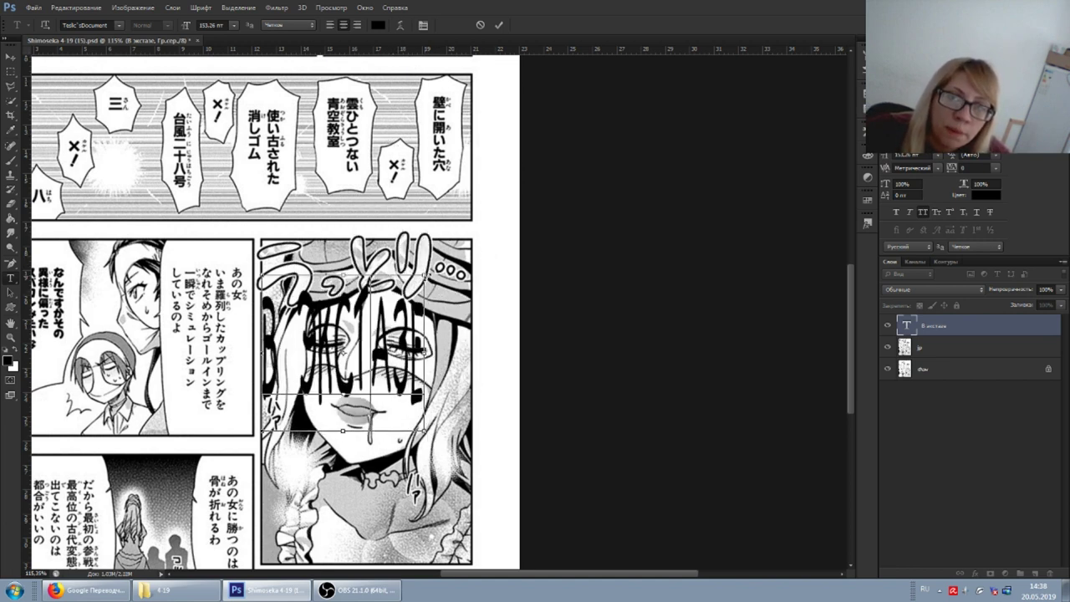
drag(427, 276, 472, 318)
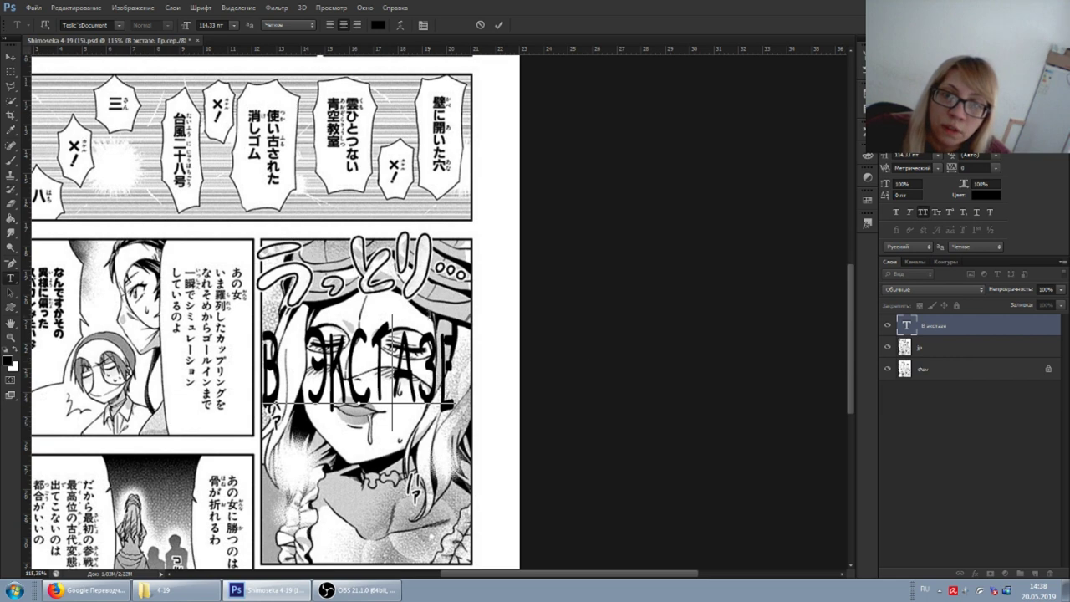
scroll(428, 316, down, 2)
scroll(429, 316, down, 3)
mouse_move(421, 122)
mouse_down()
mouse_move(473, 338)
mouse_move(457, 309)
mouse_up()
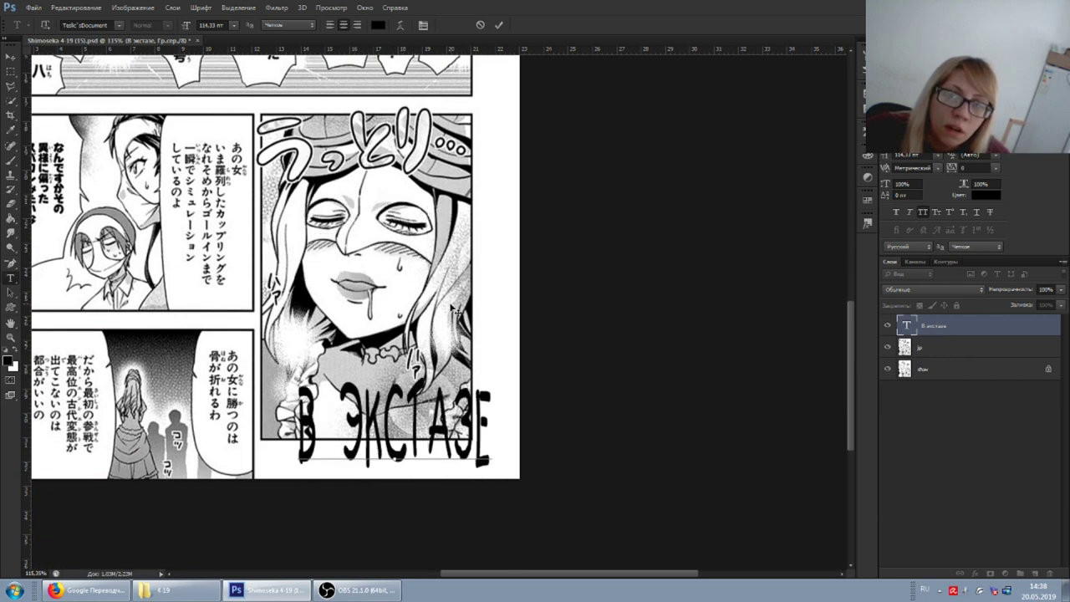
Move the В ЭКСТАЗЕ text up inside the right panel
click(966, 330)
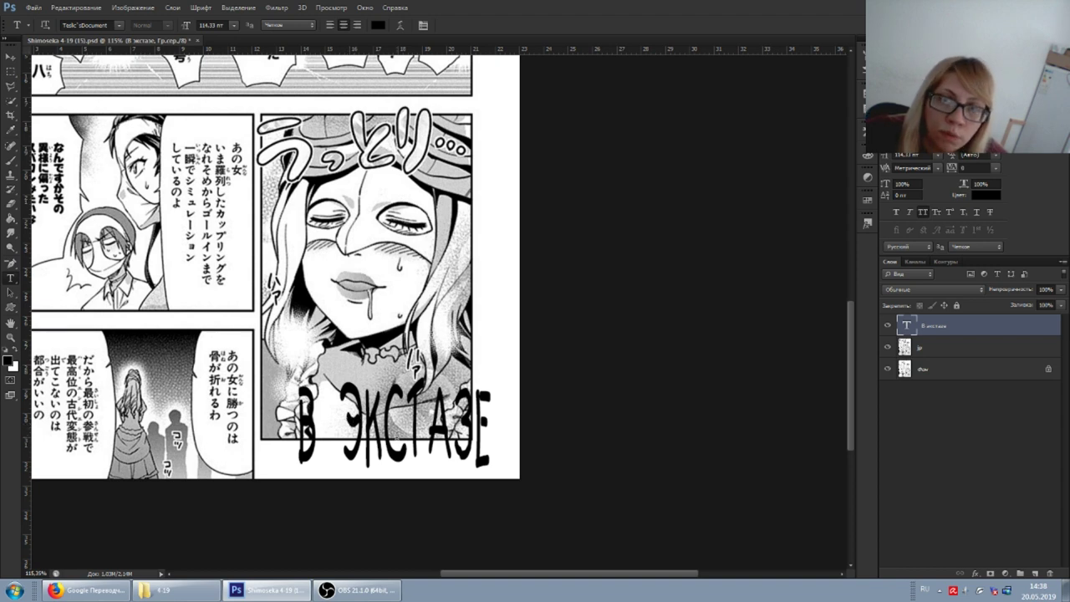
click(409, 471)
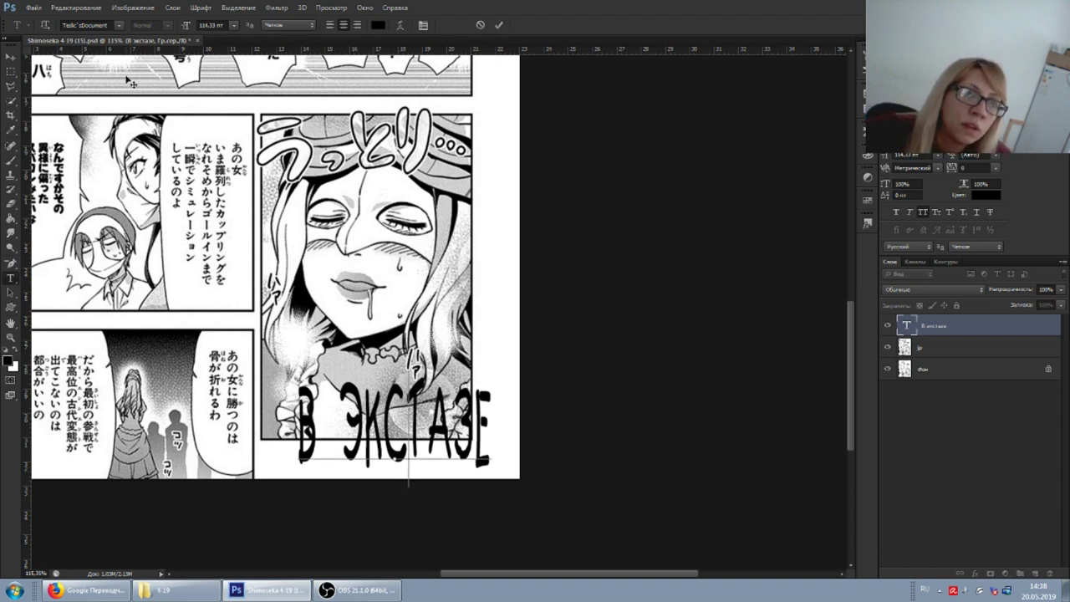
drag(477, 371, 466, 343)
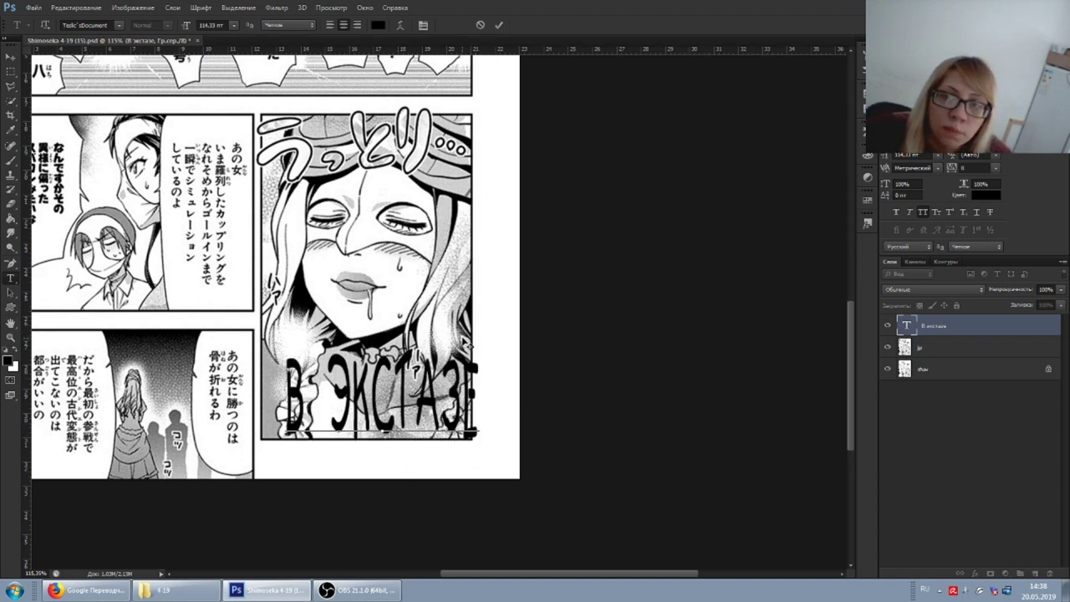
click(987, 326)
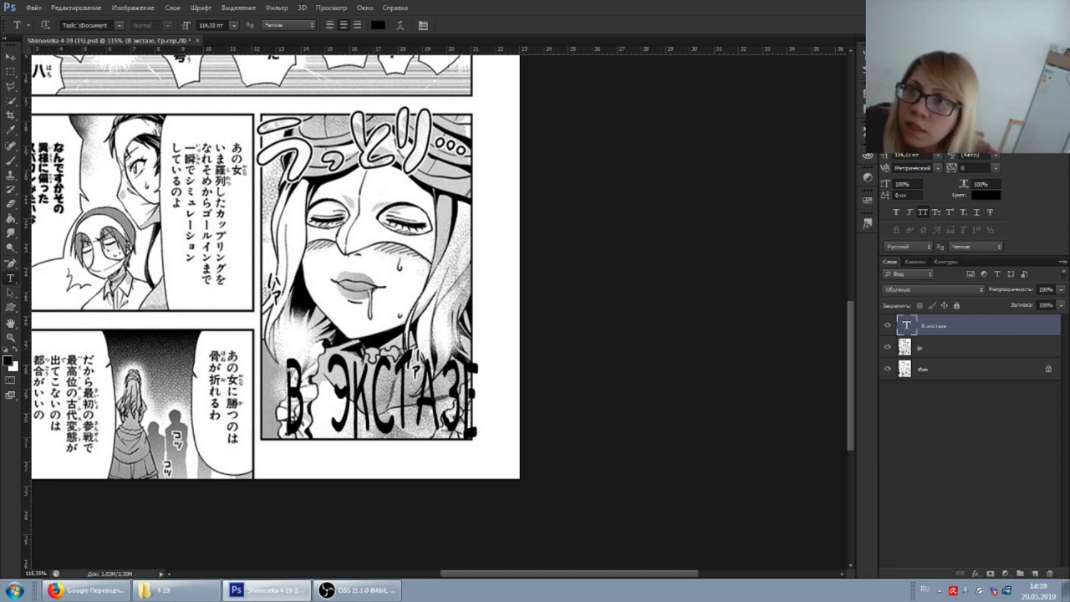
Set the text font to Segoe Print, nudge it up-left, and choose white as its colour
click(941, 145)
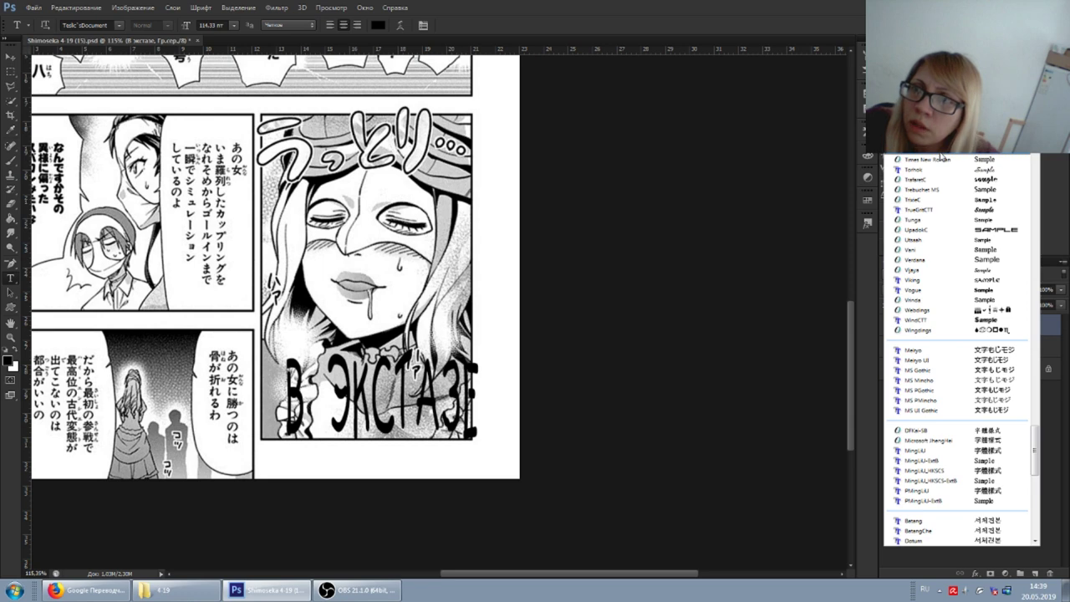
scroll(941, 243, up, 10)
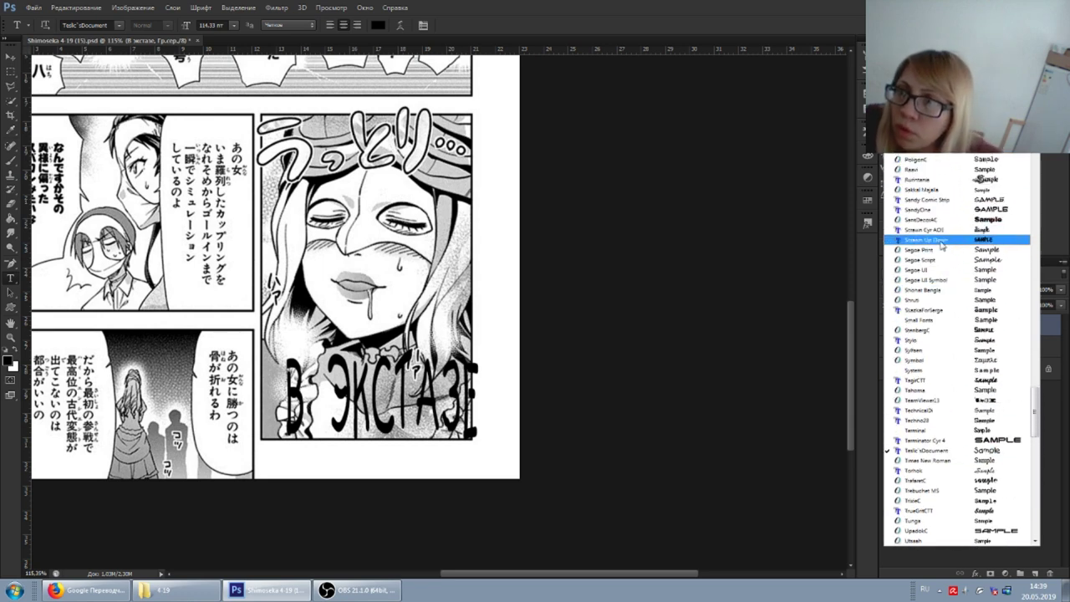
click(945, 249)
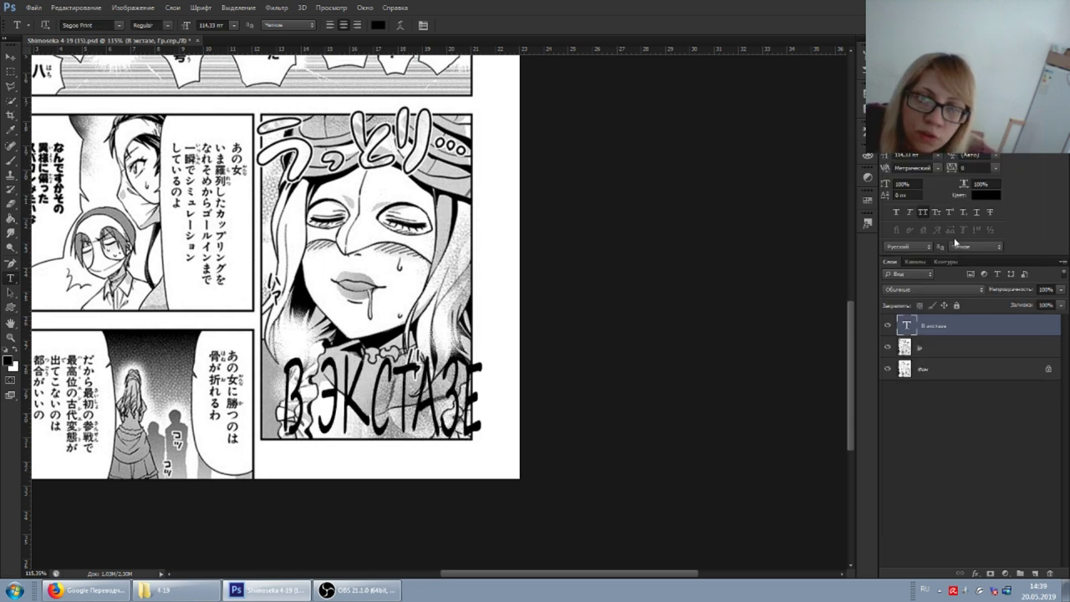
click(409, 410)
mouse_move(471, 290)
mouse_down()
mouse_move(461, 233)
mouse_move(459, 287)
mouse_up()
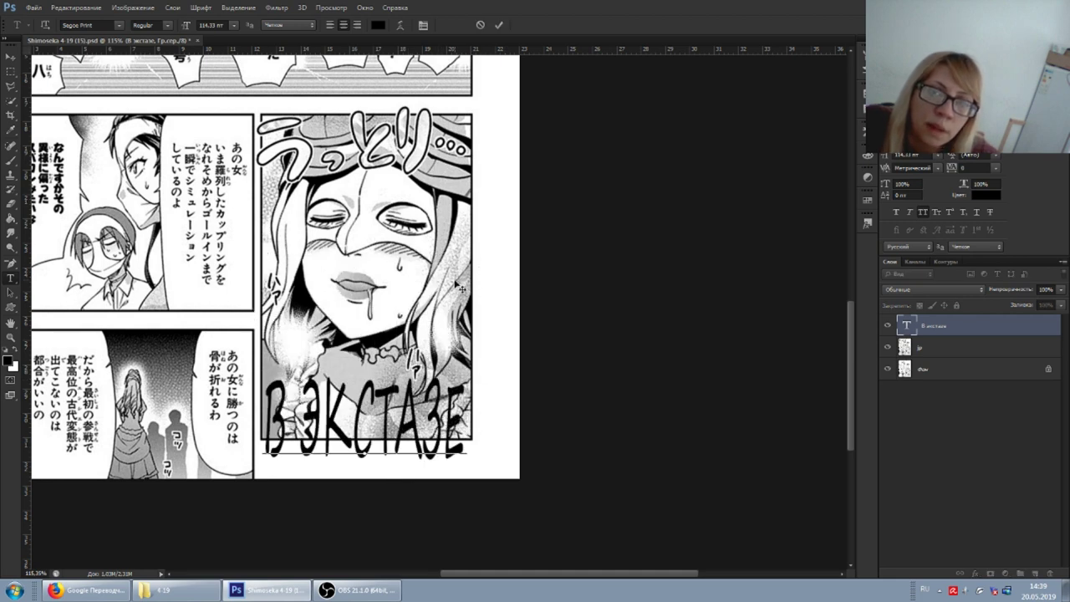
click(965, 323)
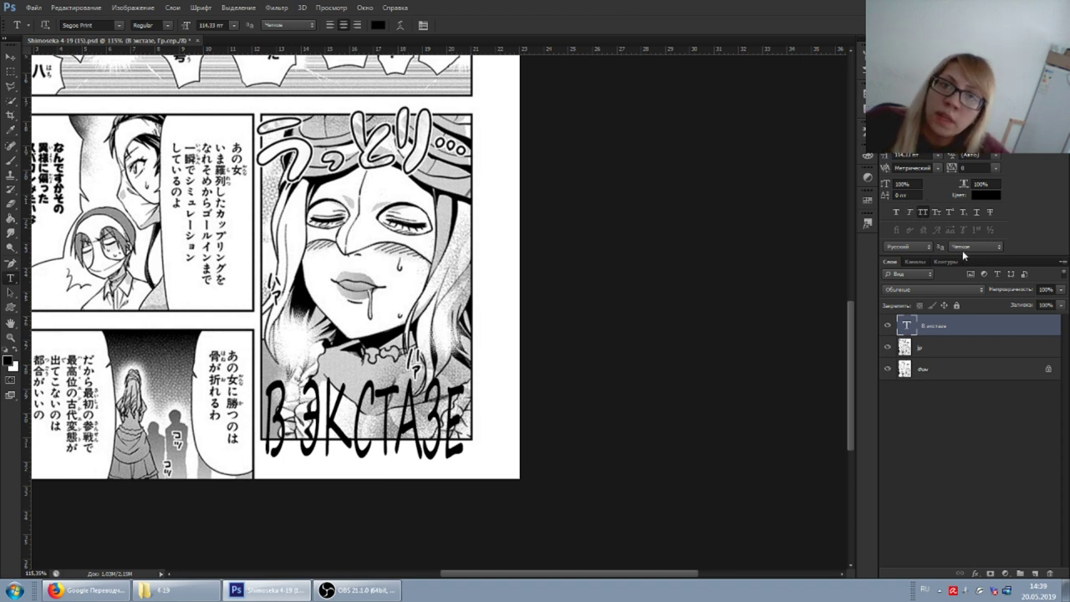
click(986, 195)
click(653, 268)
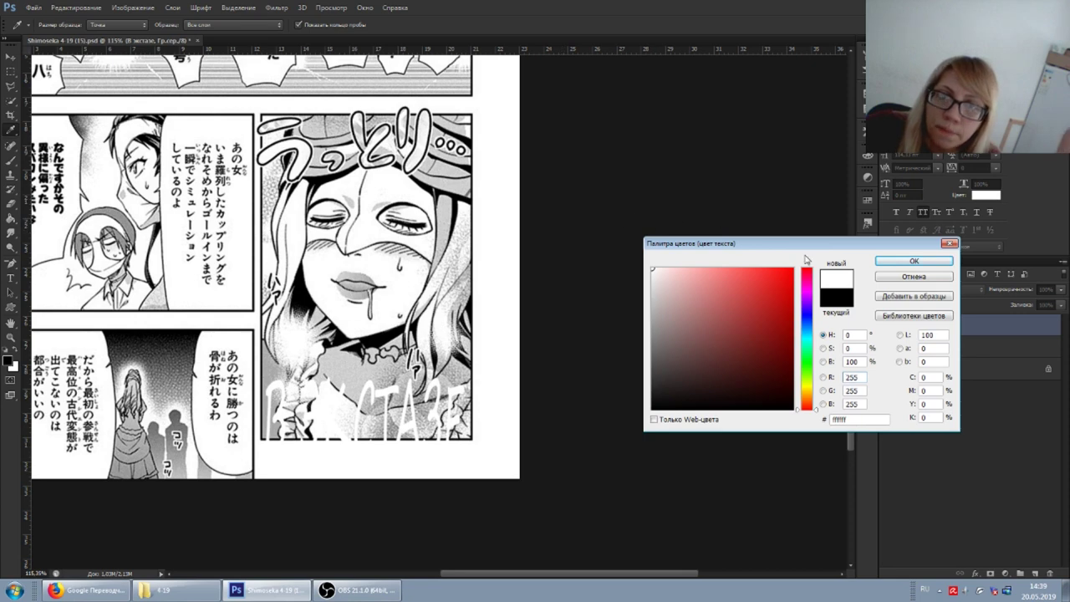
Confirm white text colour and add Stroke, Outer Glow and Pattern Overlay layer styles
click(913, 260)
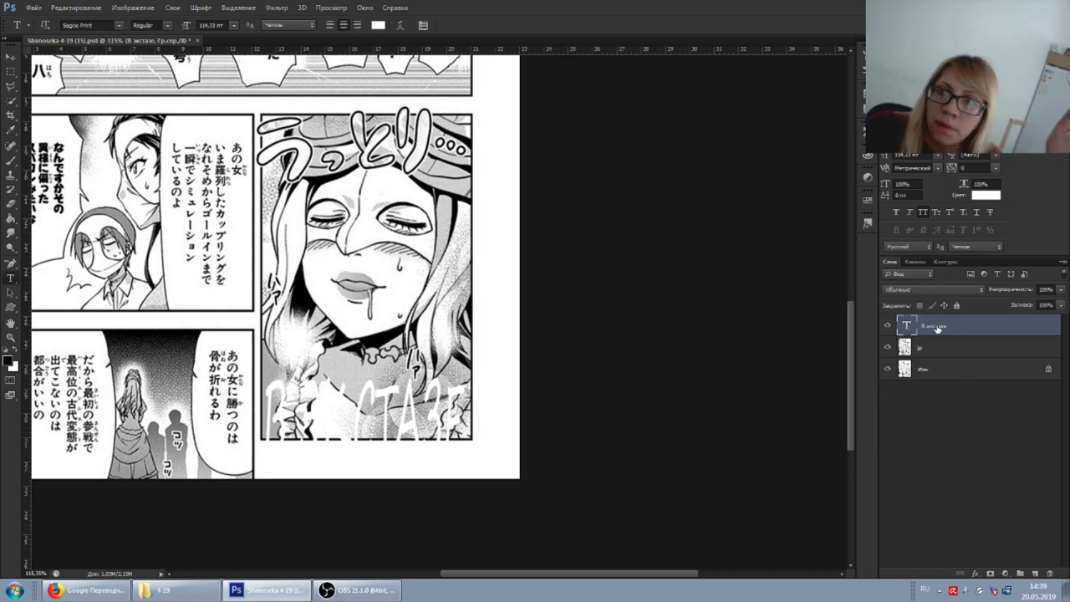
double_click(989, 328)
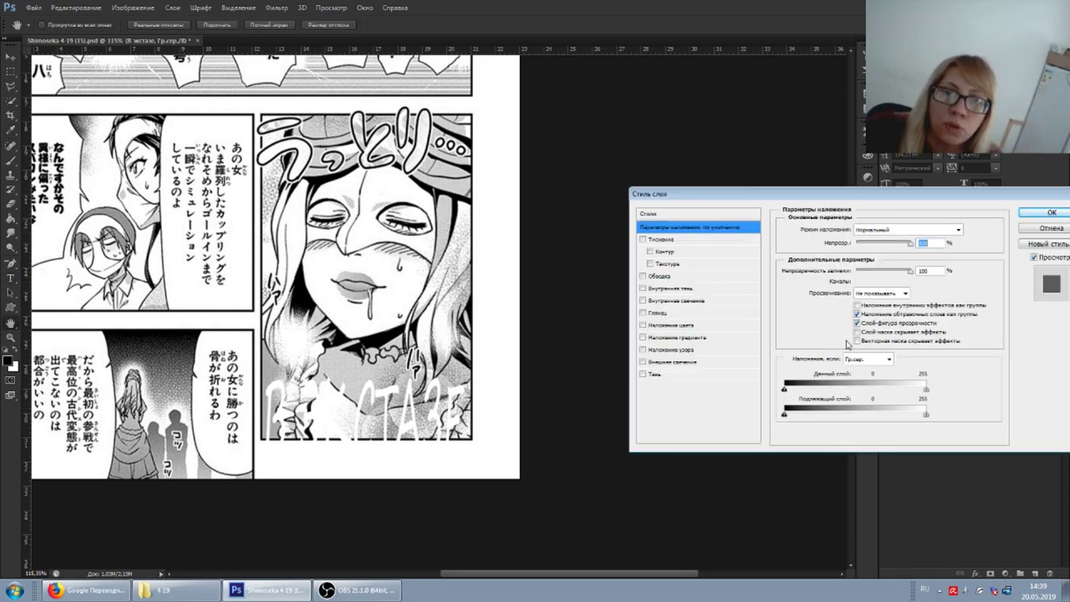
click(661, 277)
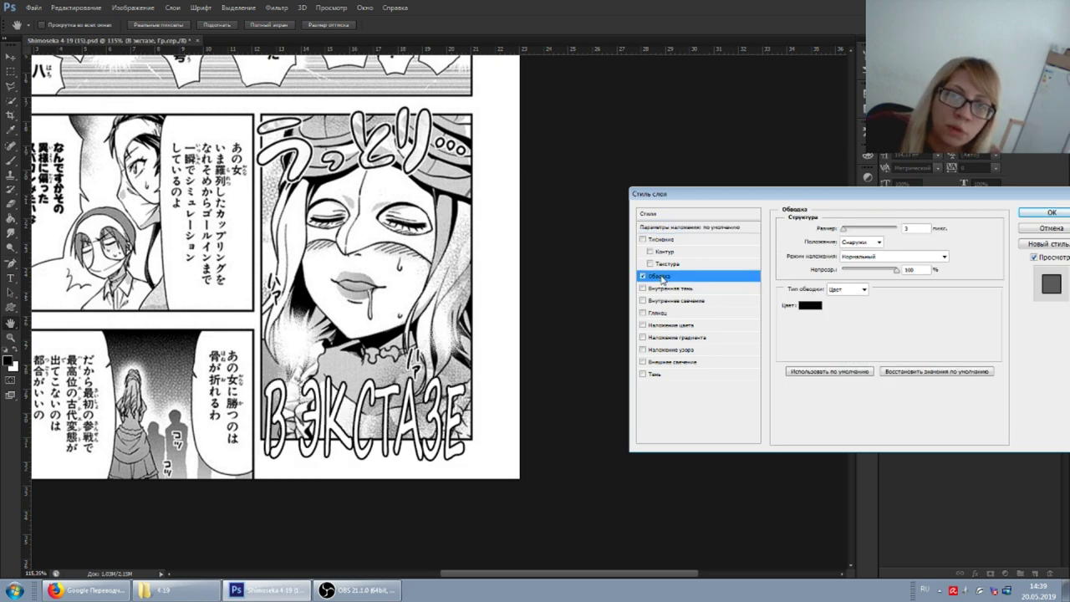
click(655, 363)
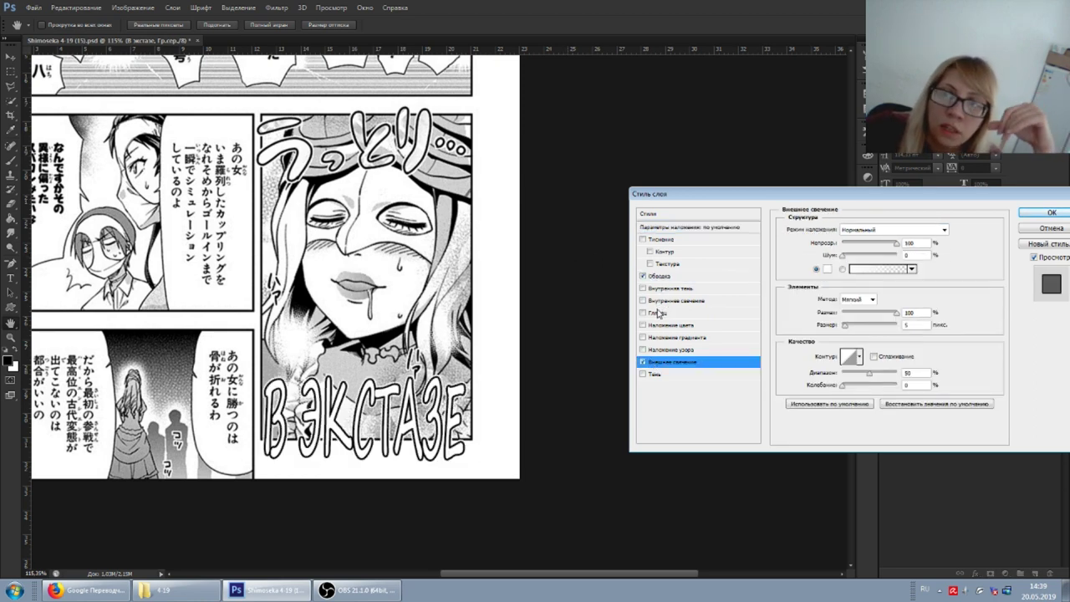
click(651, 351)
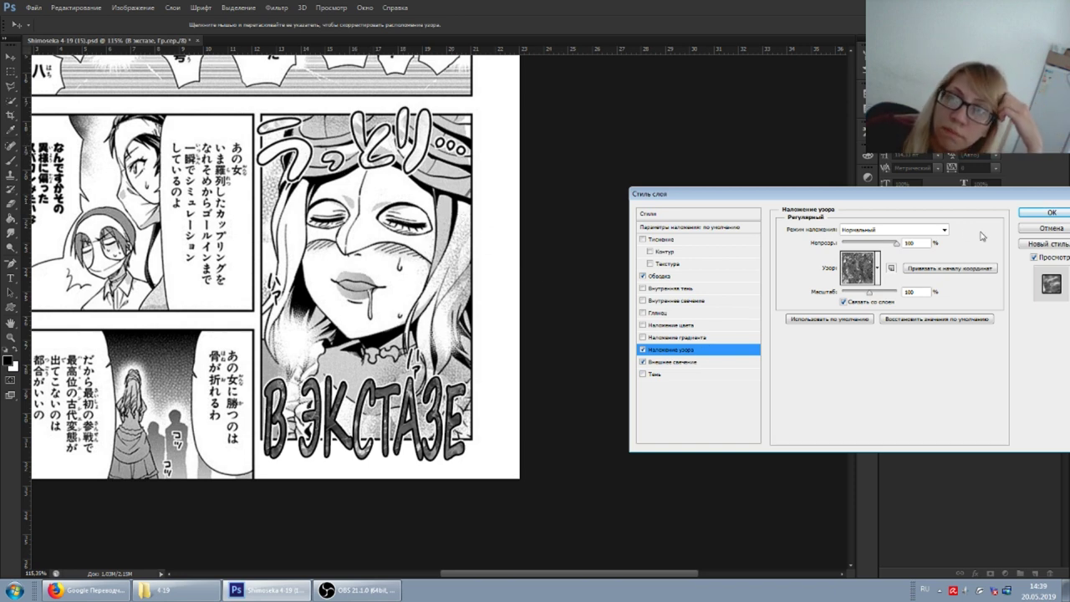
Try lined, plain white and grey noise patterns as an overlay, then dismiss Layer Style
click(863, 279)
scroll(827, 347, up, 1)
scroll(844, 334, up, 2)
scroll(877, 325, up, 1)
scroll(876, 325, down, 2)
drag(910, 329, 914, 358)
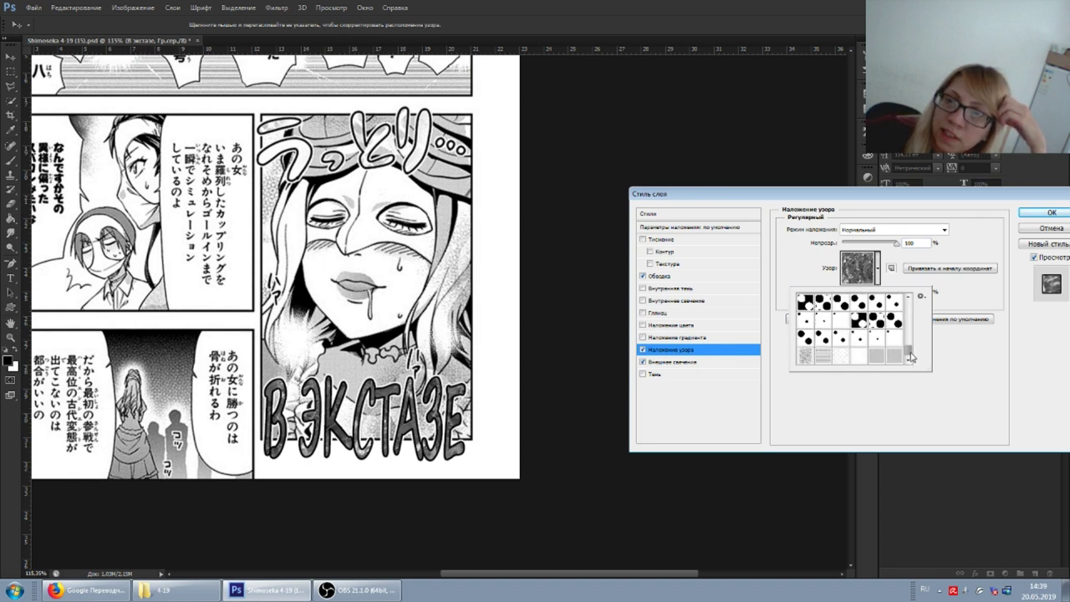
click(826, 356)
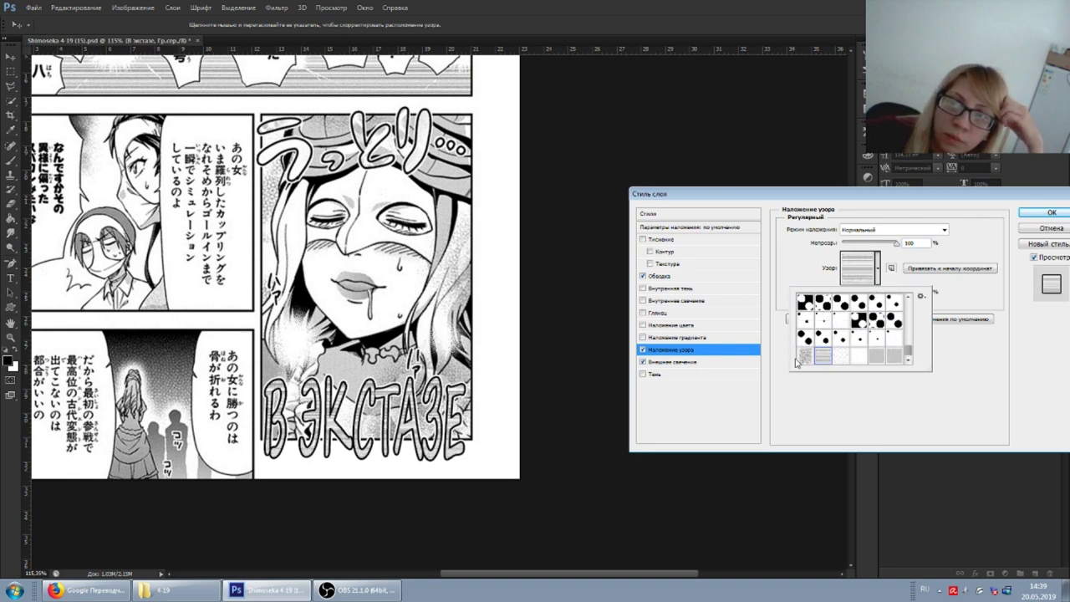
click(805, 358)
click(858, 360)
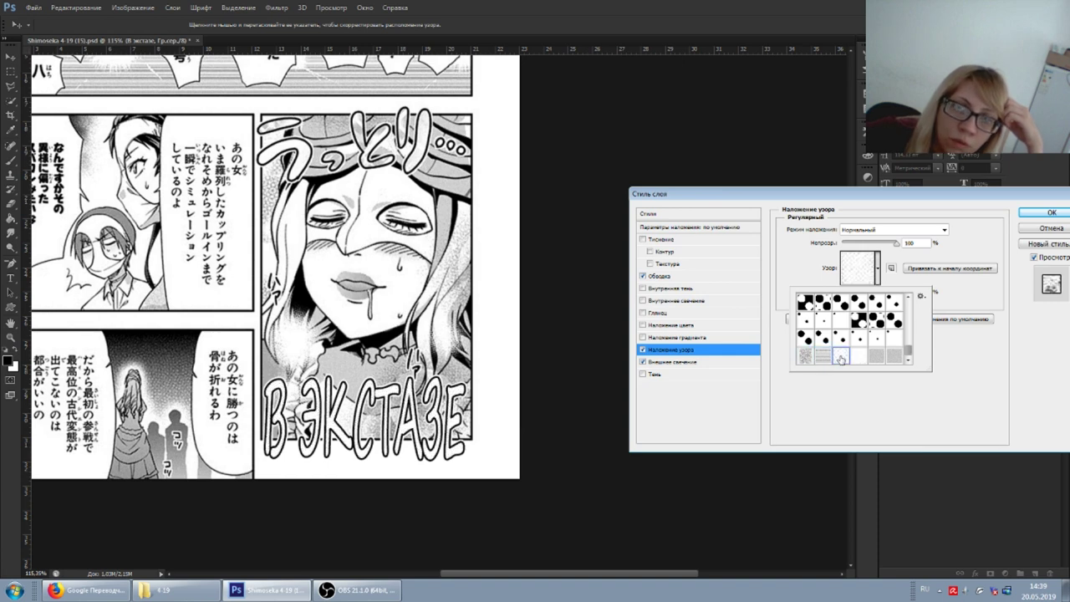
click(894, 358)
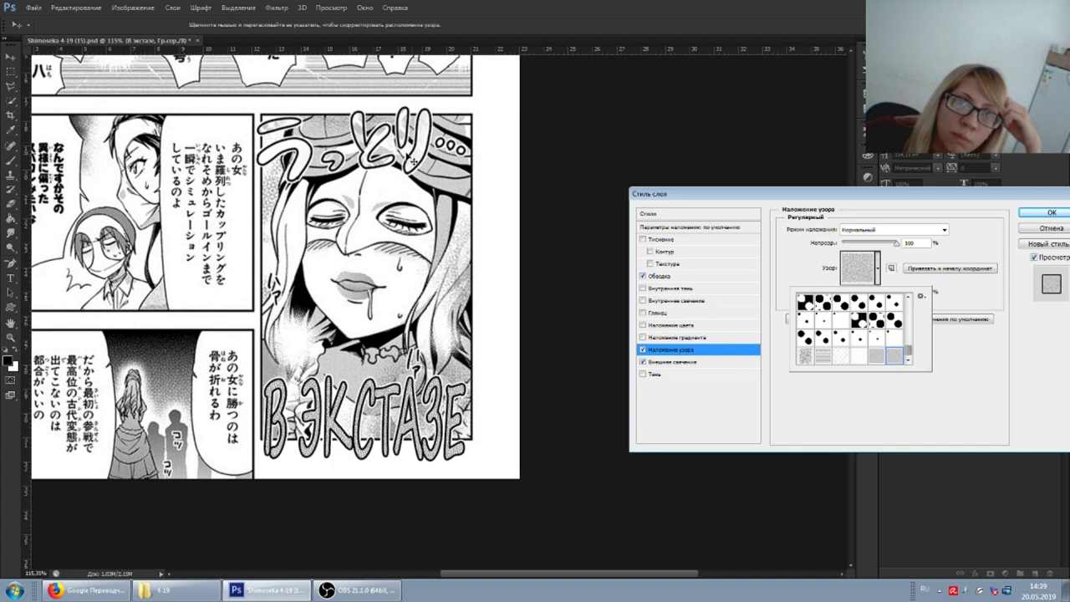
click(995, 242)
click(1043, 212)
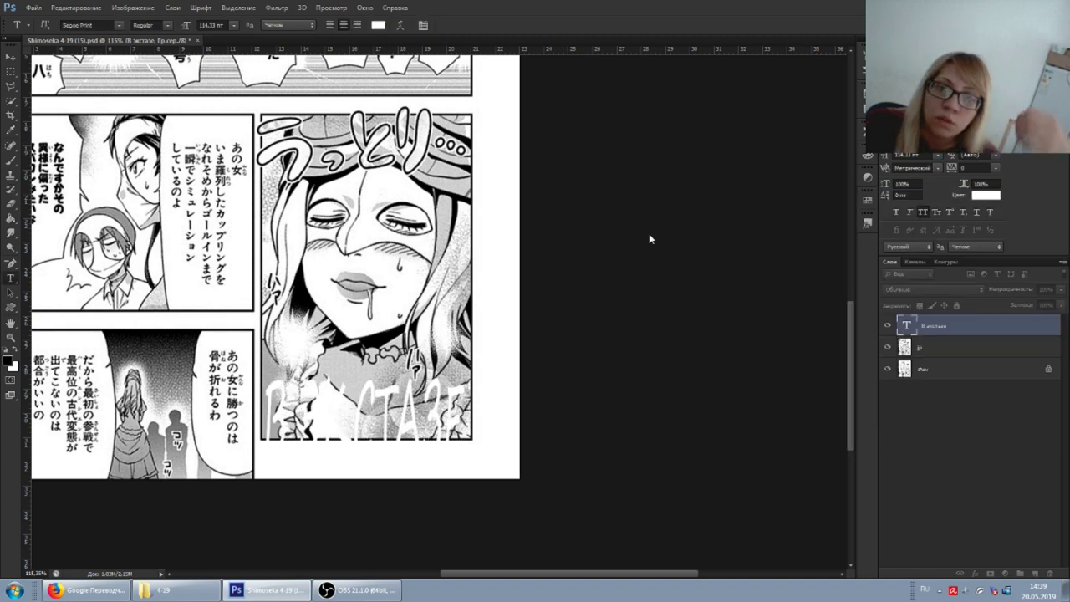
scroll(678, 236, up, 2)
scroll(753, 250, up, 2)
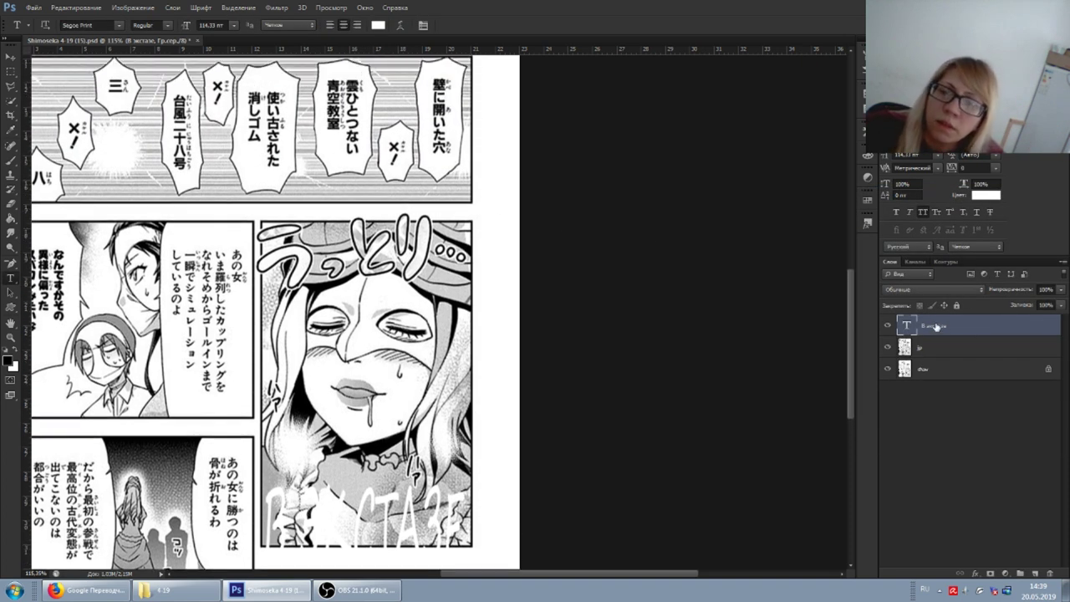
Reapply only a black stroke and an outer glow to the text layer
double_click(942, 328)
click(662, 276)
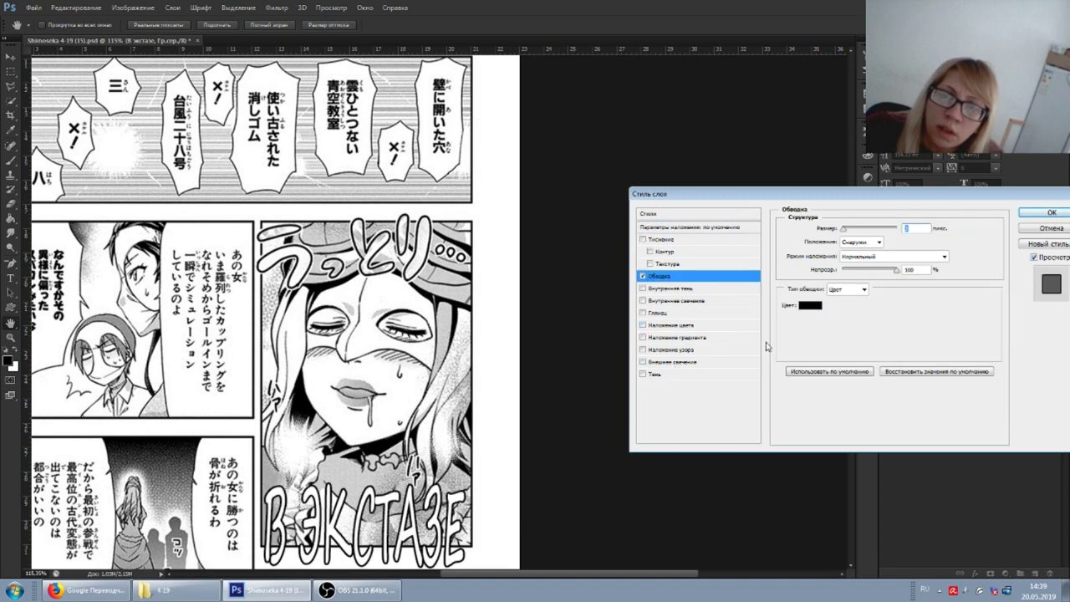
click(673, 363)
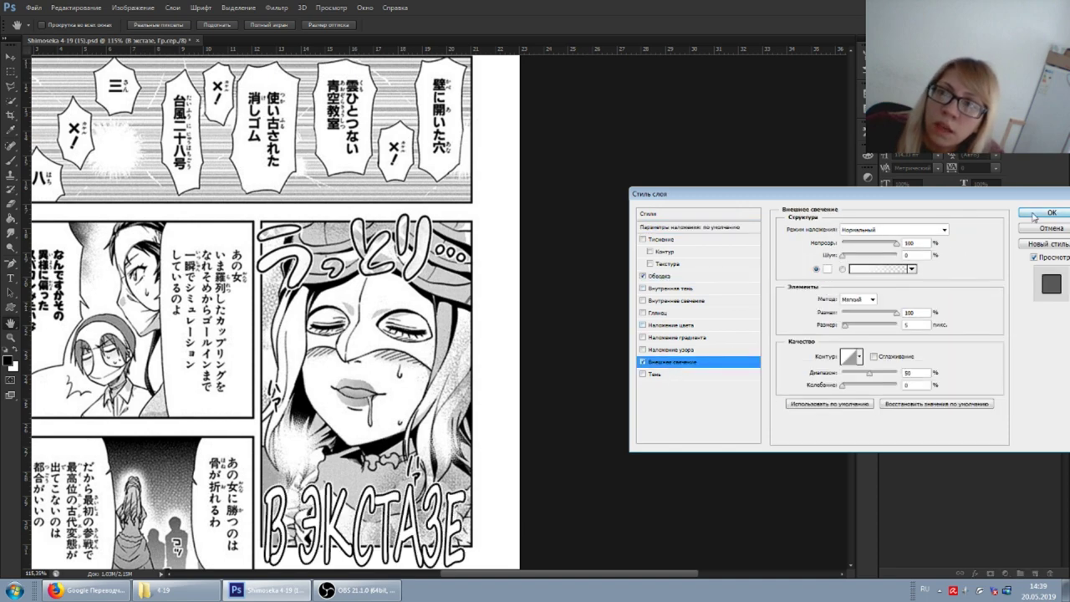
click(1034, 215)
scroll(255, 276, up, 3)
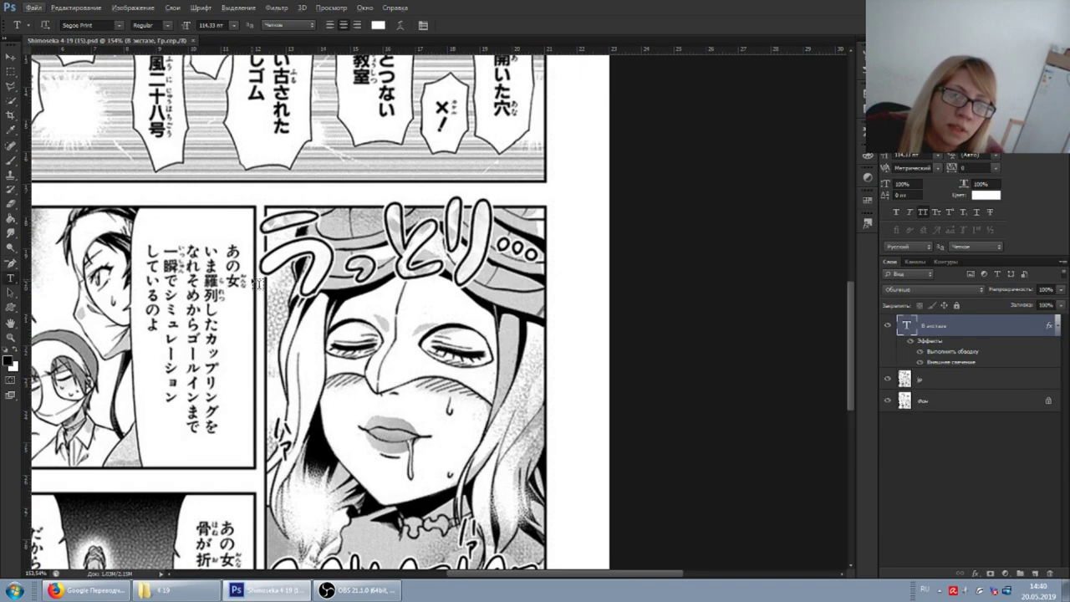
Zoom in and out around the finished В ЭКСТАЗЕ sound effect to review it
scroll(255, 278, up, 1)
scroll(317, 283, up, 1)
scroll(401, 288, up, 1)
scroll(489, 293, up, 1)
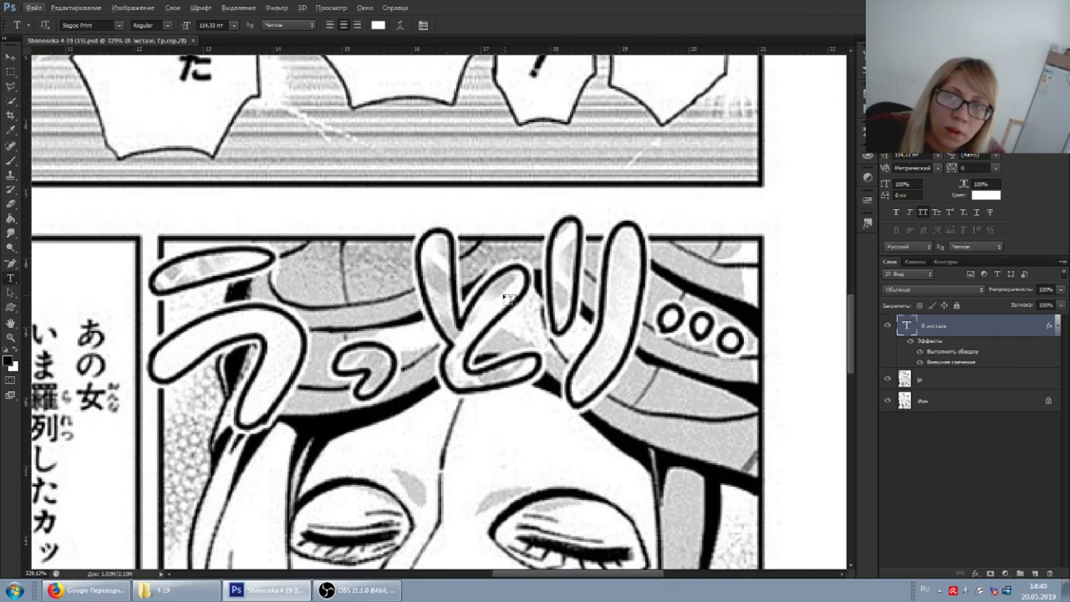
scroll(459, 303, down, 2)
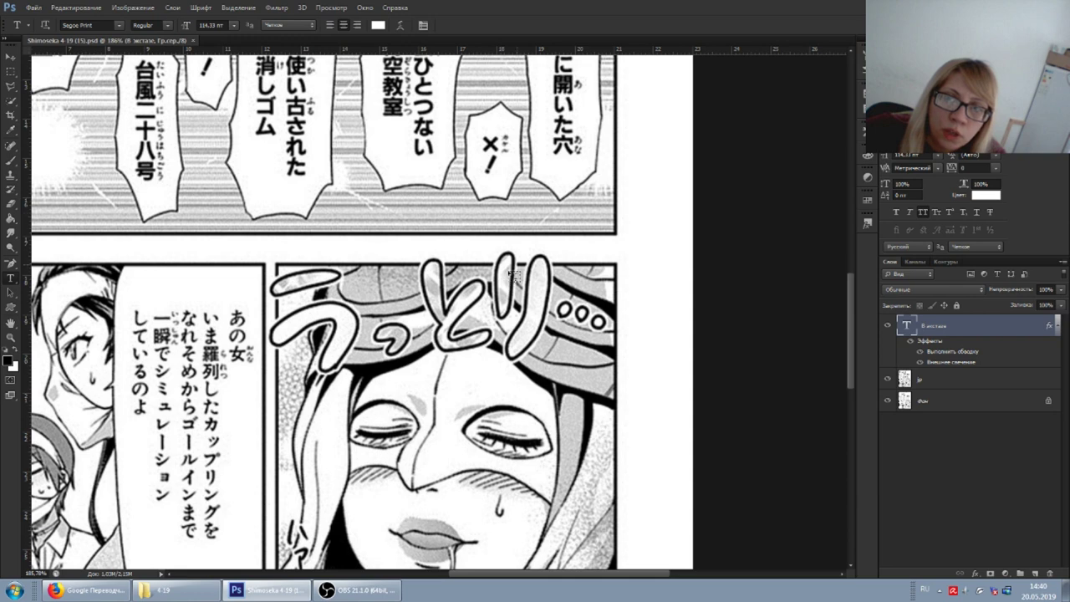
scroll(512, 275, down, 2)
scroll(468, 273, up, 1)
scroll(469, 274, up, 1)
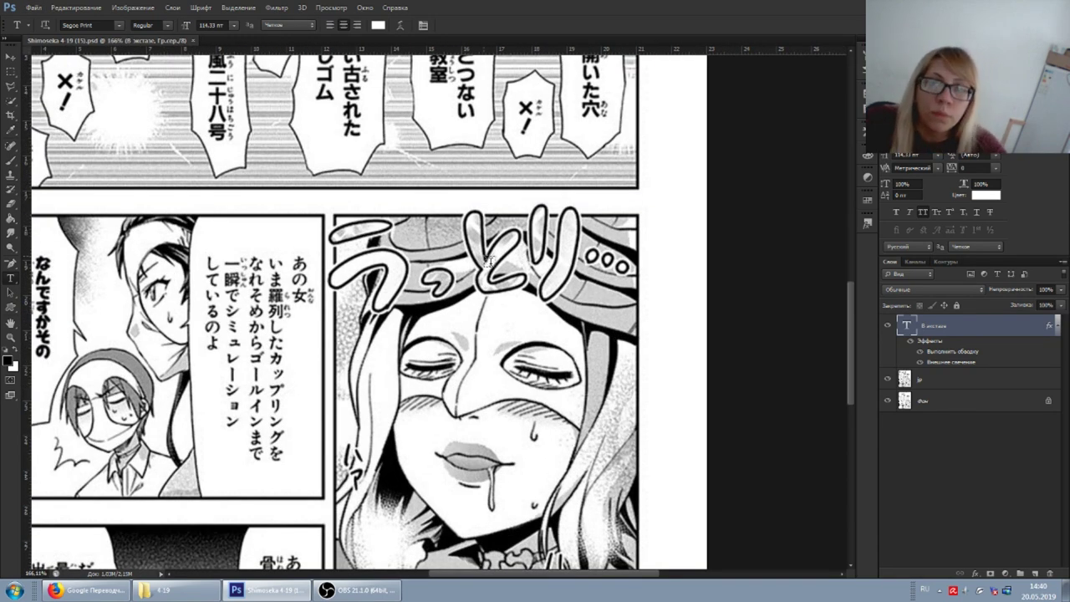
scroll(444, 286, up, 2)
scroll(401, 265, up, 2)
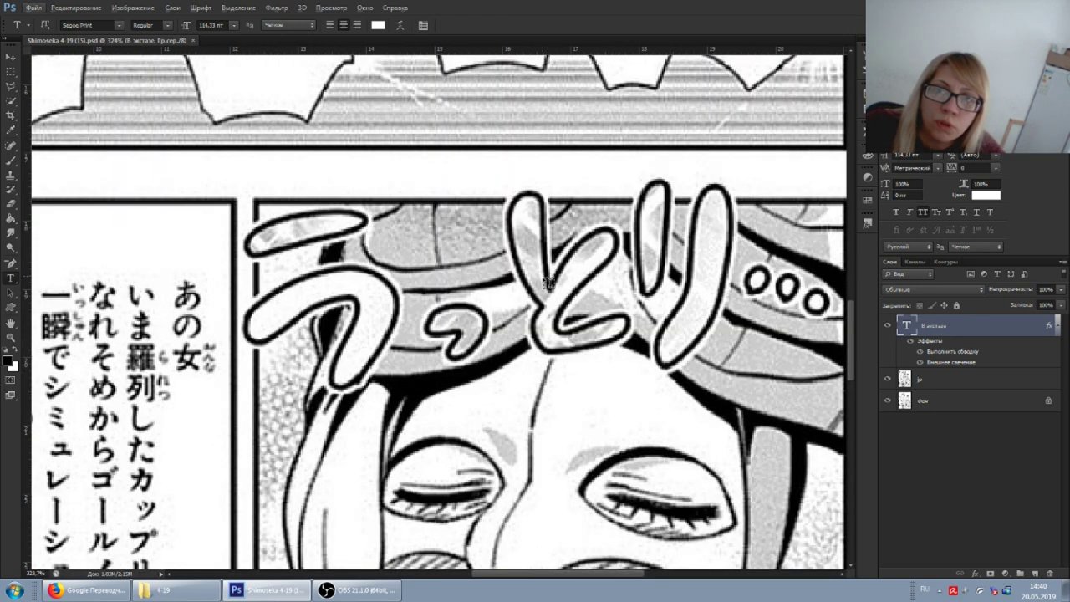
scroll(675, 284, down, 3)
scroll(585, 259, down, 1)
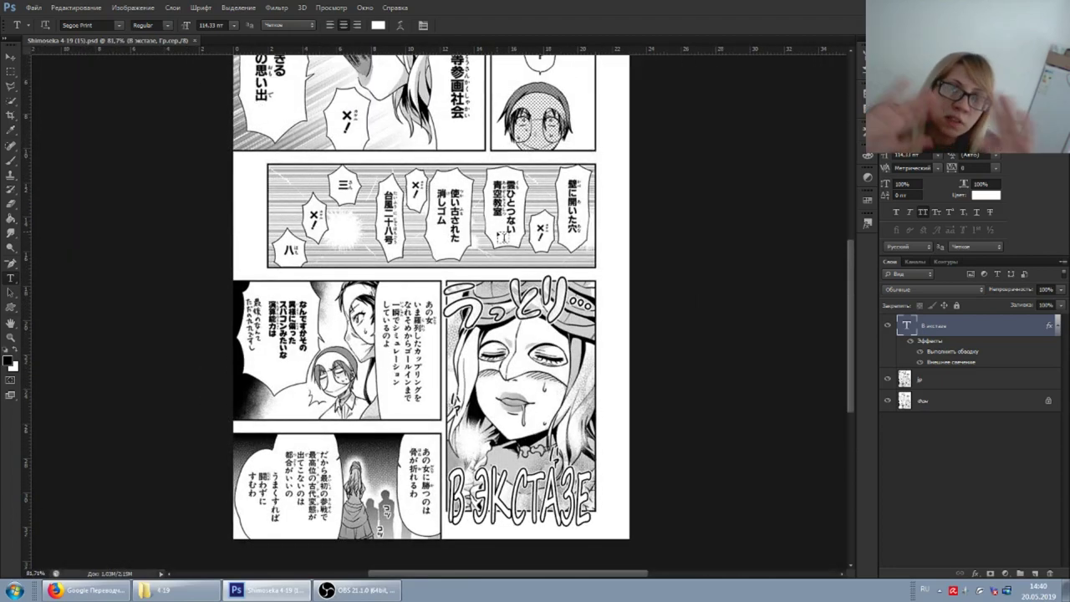
scroll(503, 236, up, 3)
scroll(520, 284, down, 1)
scroll(519, 284, up, 1)
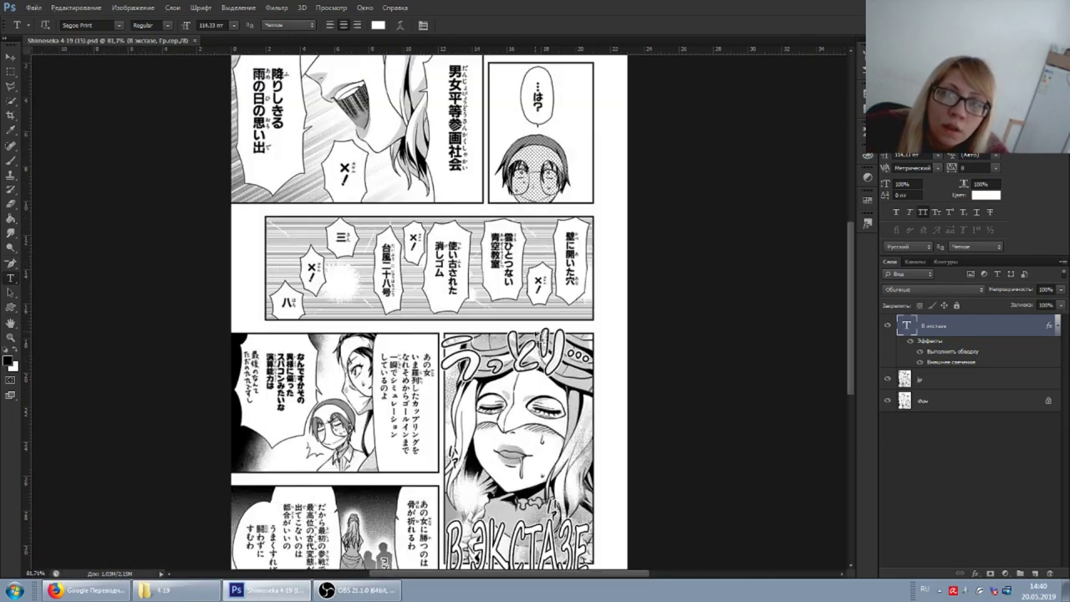
scroll(541, 337, up, 1)
scroll(545, 361, up, 1)
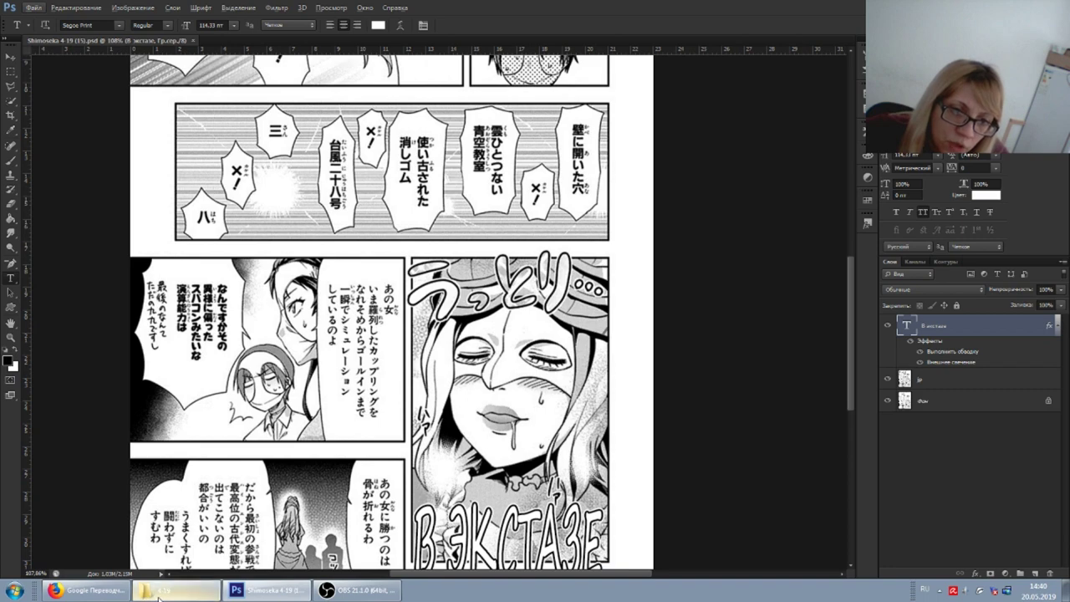
Open the яп folder in Explorer and view jp (3).jpg
click(164, 590)
click(204, 182)
double_click(204, 182)
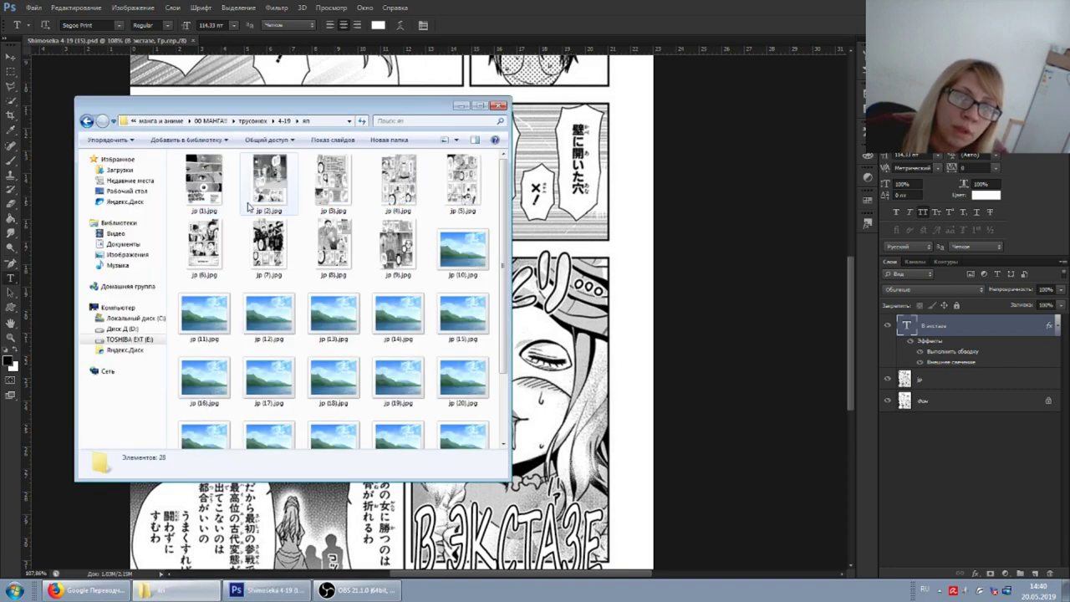
double_click(333, 179)
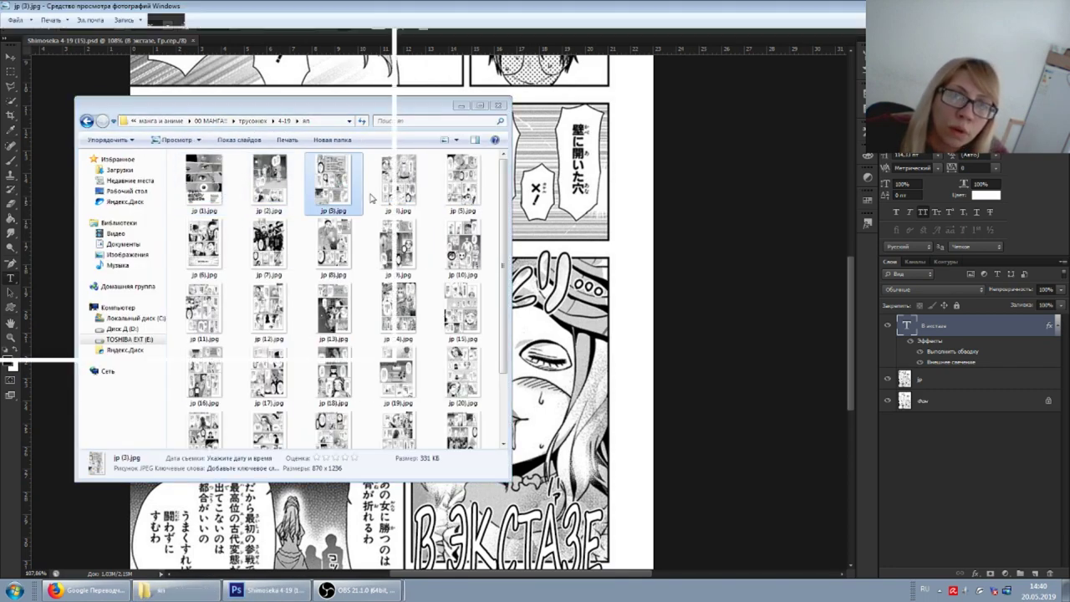
Step through the original Japanese chapter pages in Photo Viewer
key(Right)
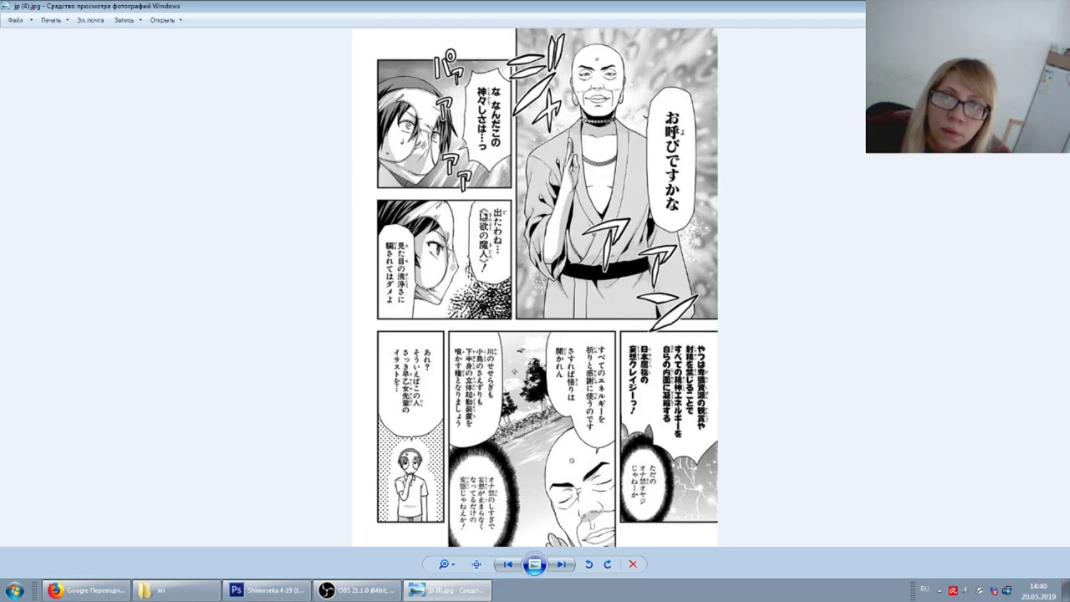
key(Right)
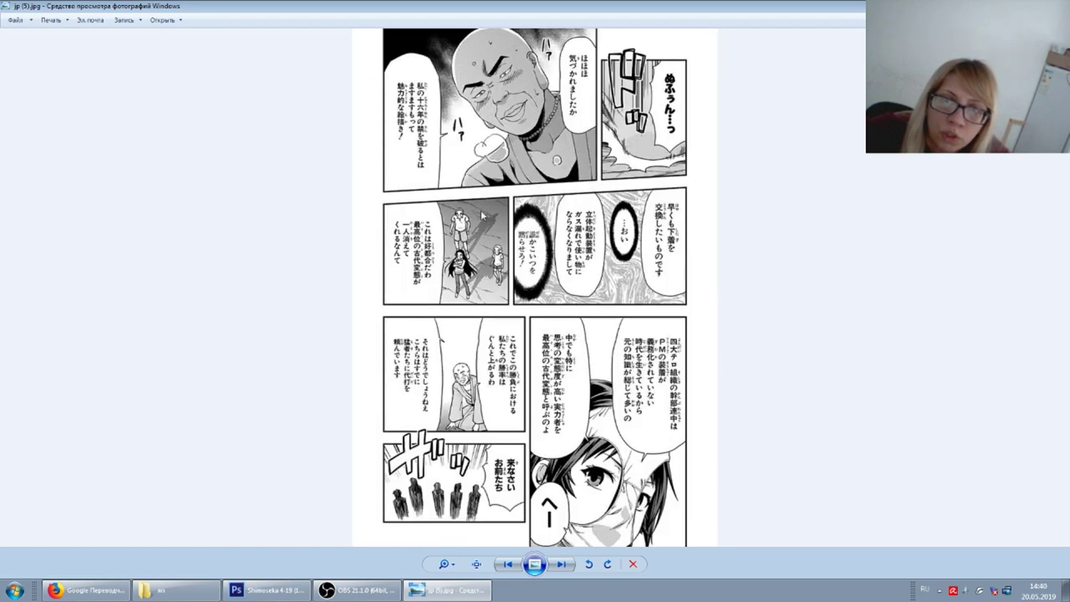
key(Right)
key(Right)
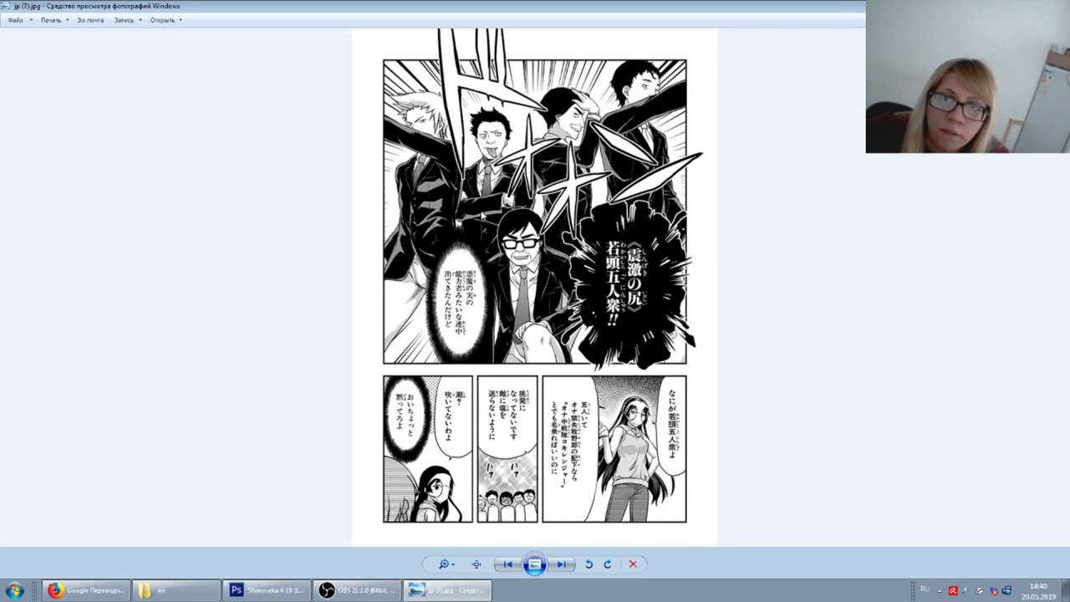
key(Right)
key(Right)
key(Left)
key(Right)
key(Right)
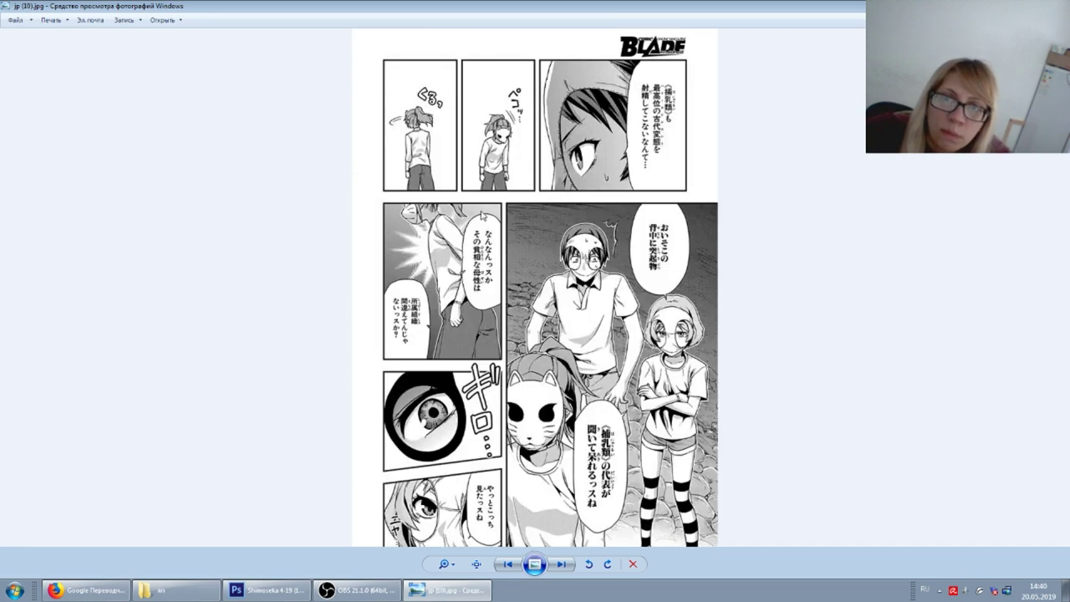
key(Right)
key(Right)
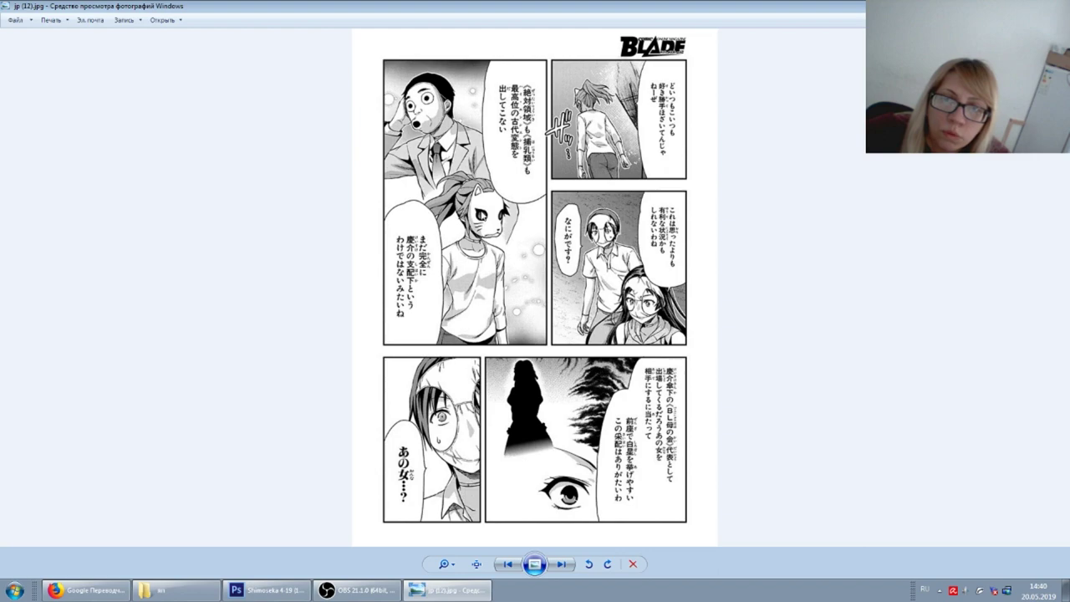
key(Right)
key(Right)
key(Right)
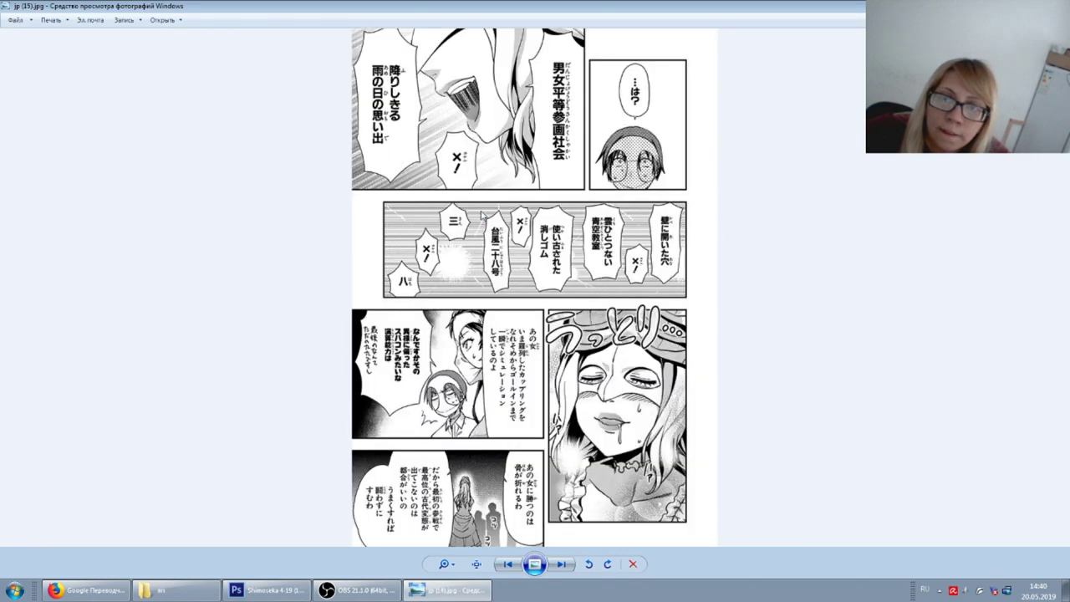
key(Right)
Page through the remaining images, then close Photo Viewer and return to the browser
key(Right)
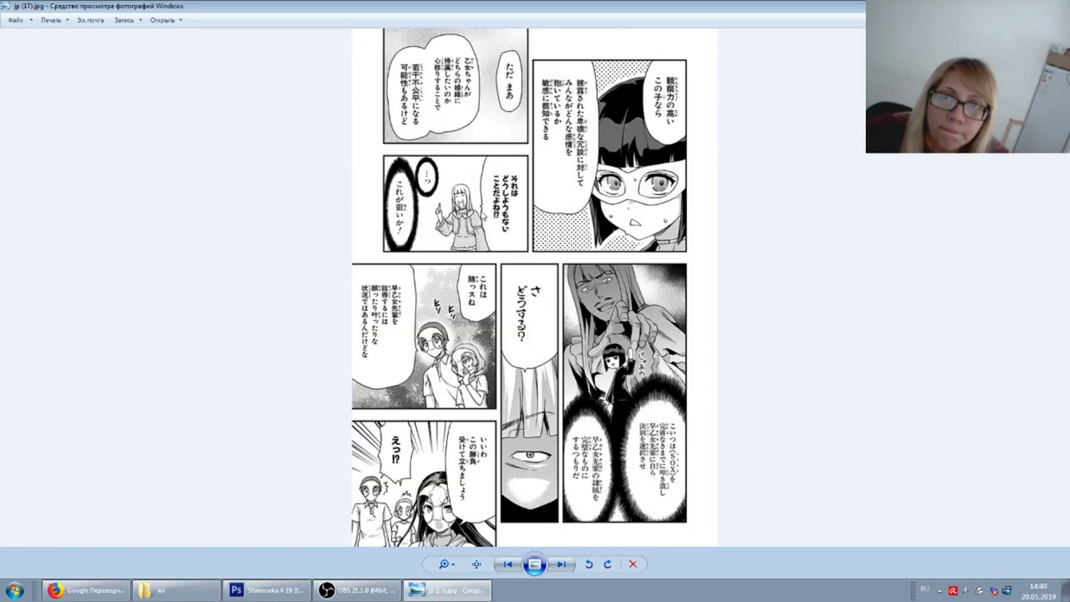
key(Right)
key(Right)
key(Right)
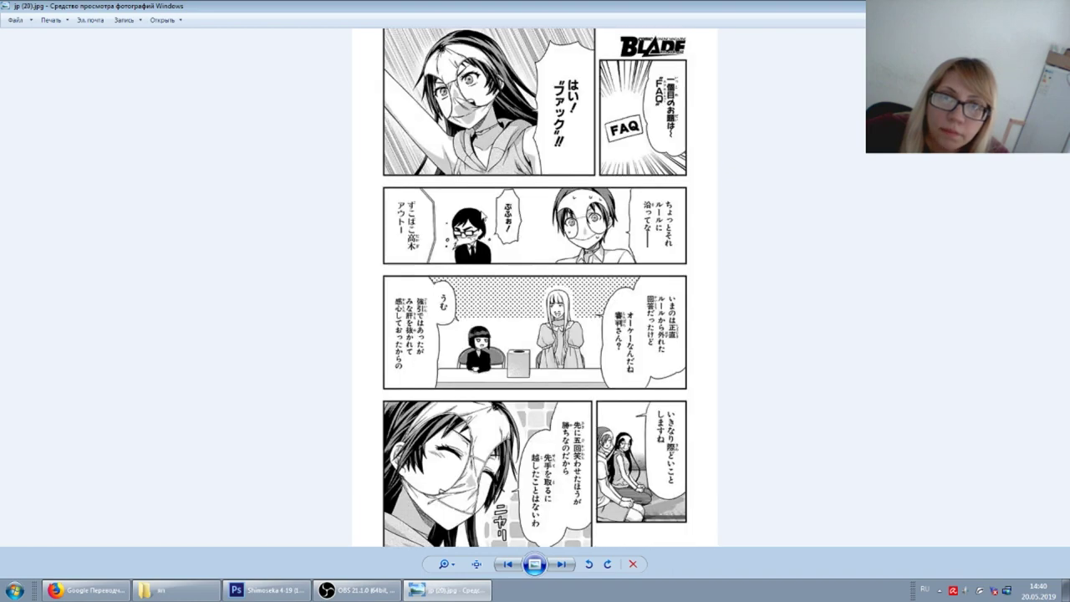
key(Right)
key(Right)
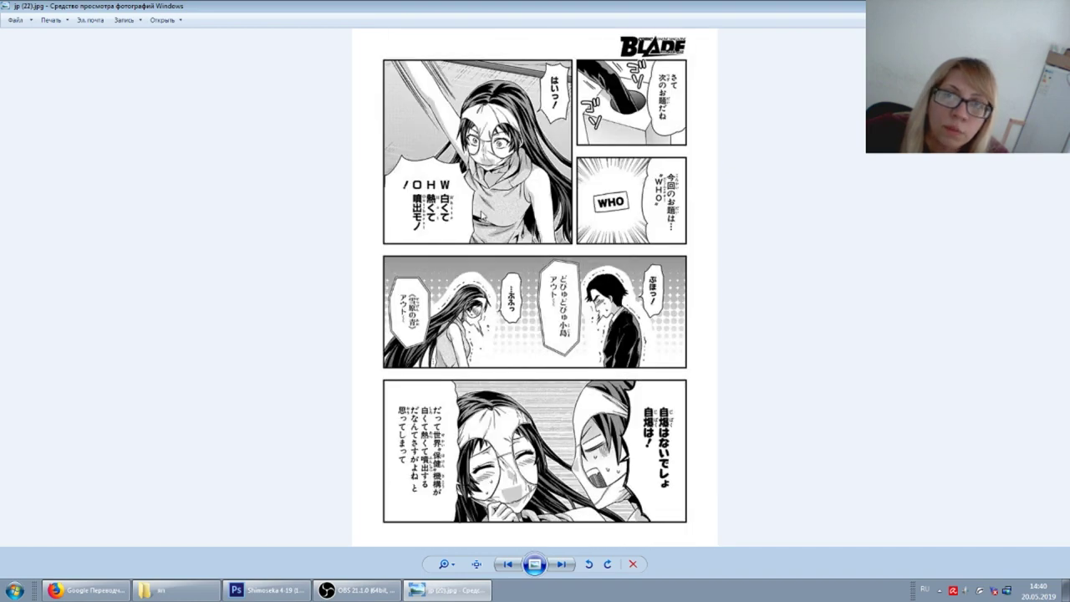
key(Right)
key(Right)
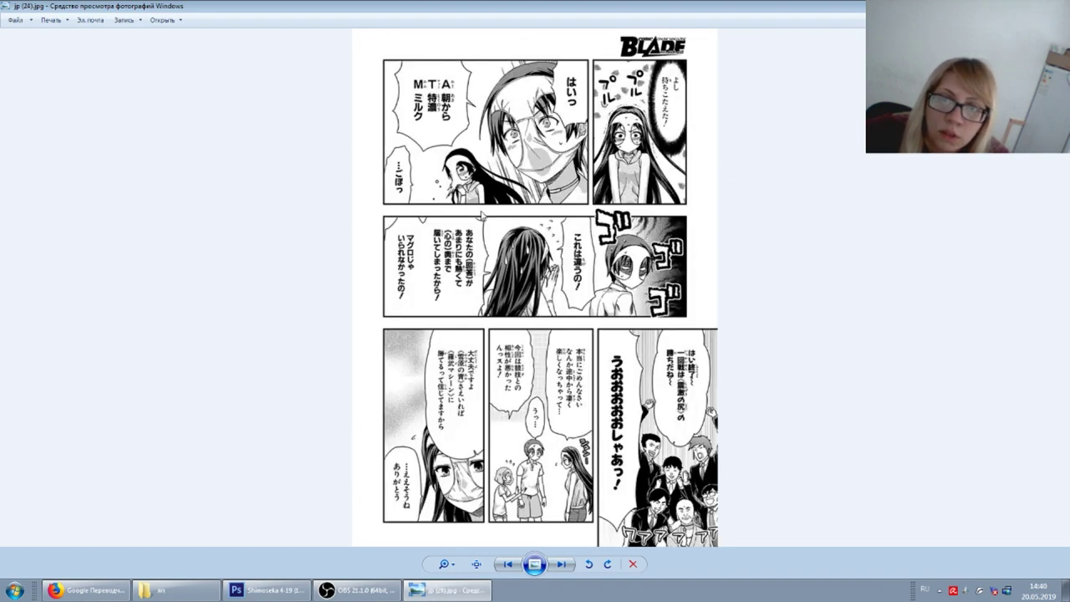
key(Right)
key(Right)
key(Left)
key(Right)
key(Right)
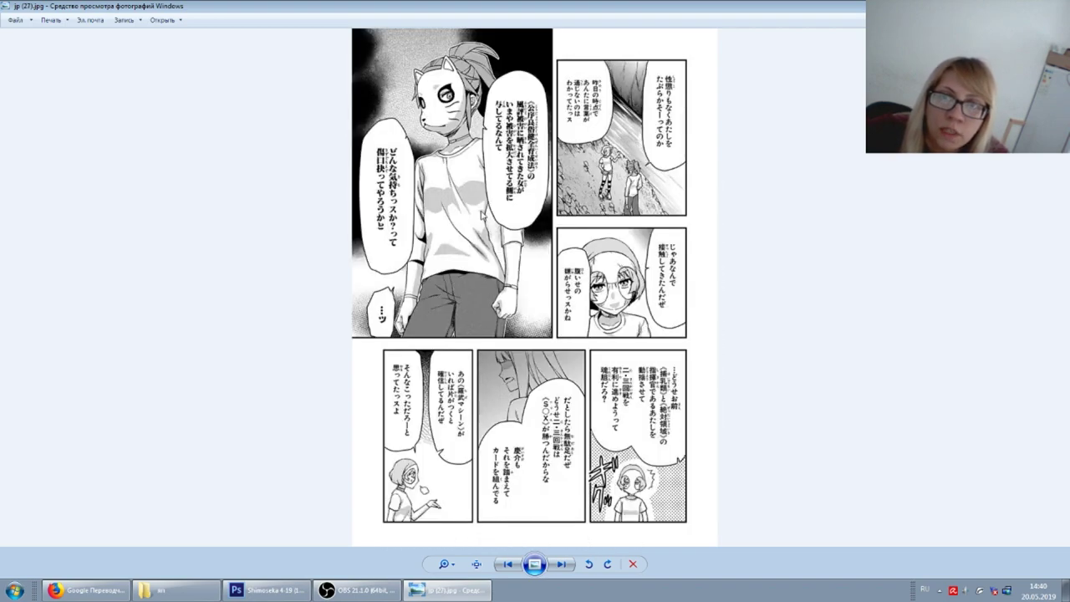
key(Right)
key(Right)
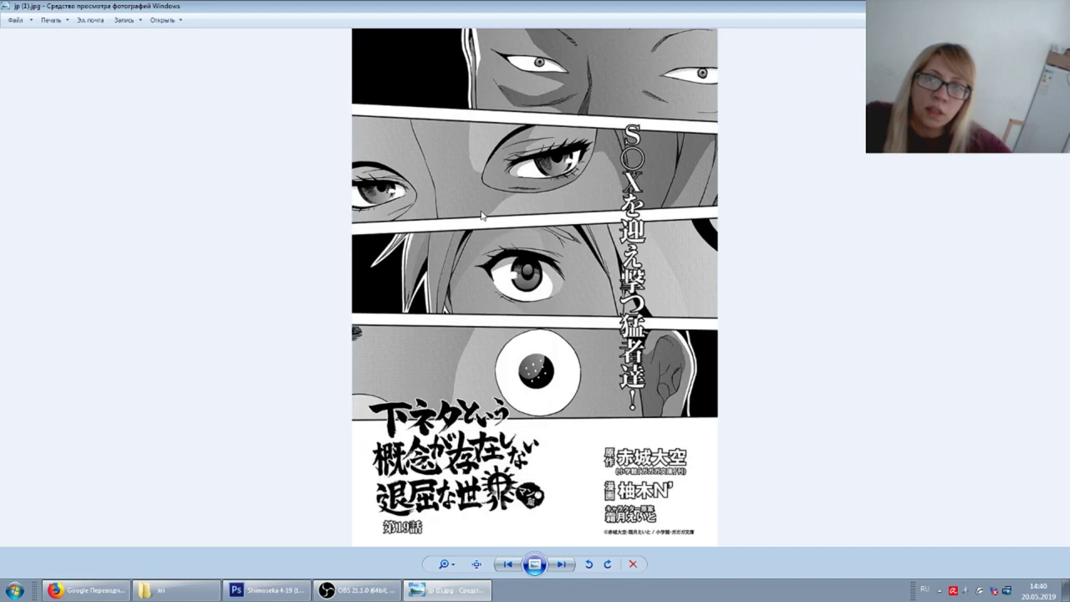
key(alt+F4)
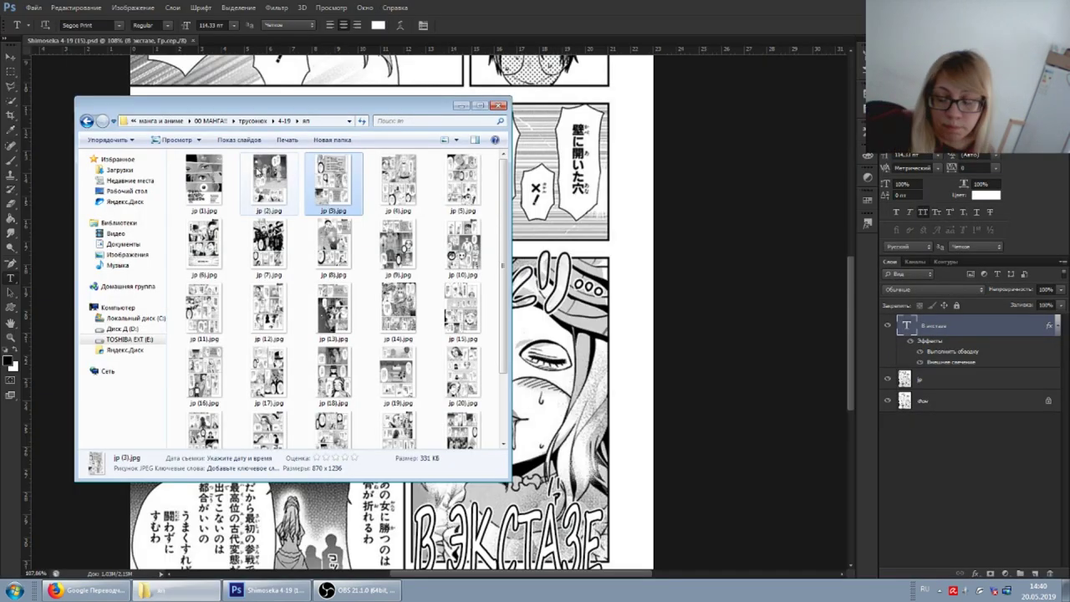
mouse_move(126, 293)
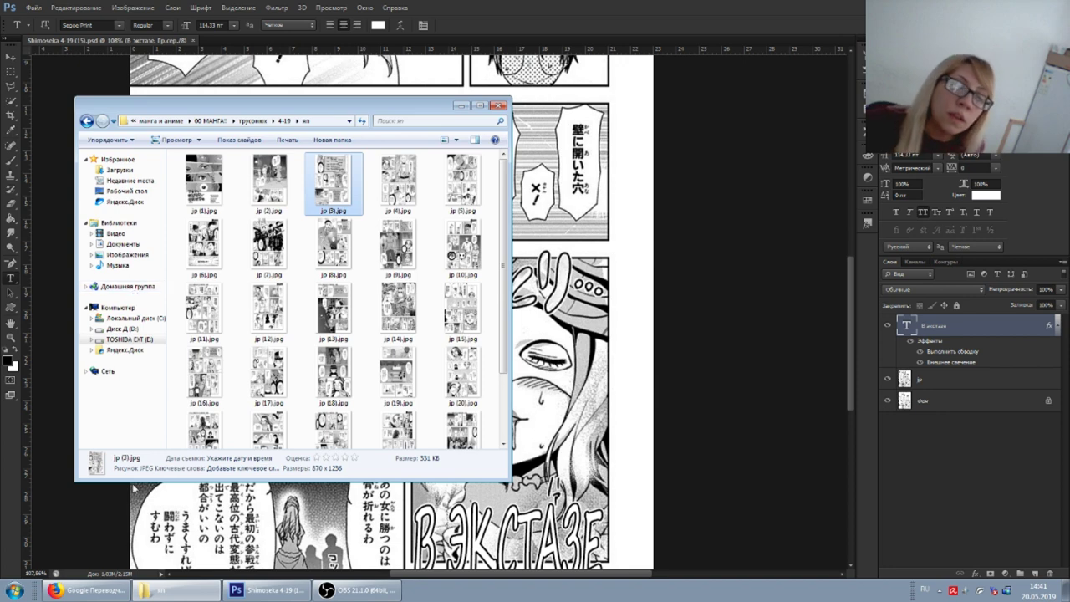
click(88, 590)
Translate the Russian word узор into English in Google Translate, getting 'pattern'
click(310, 9)
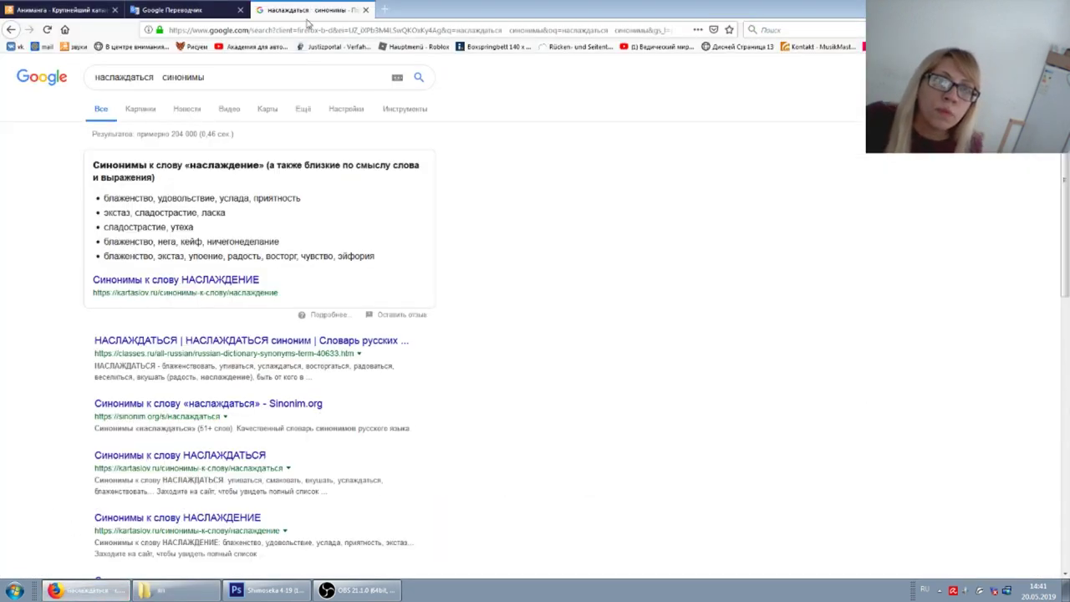
triple_click(155, 77)
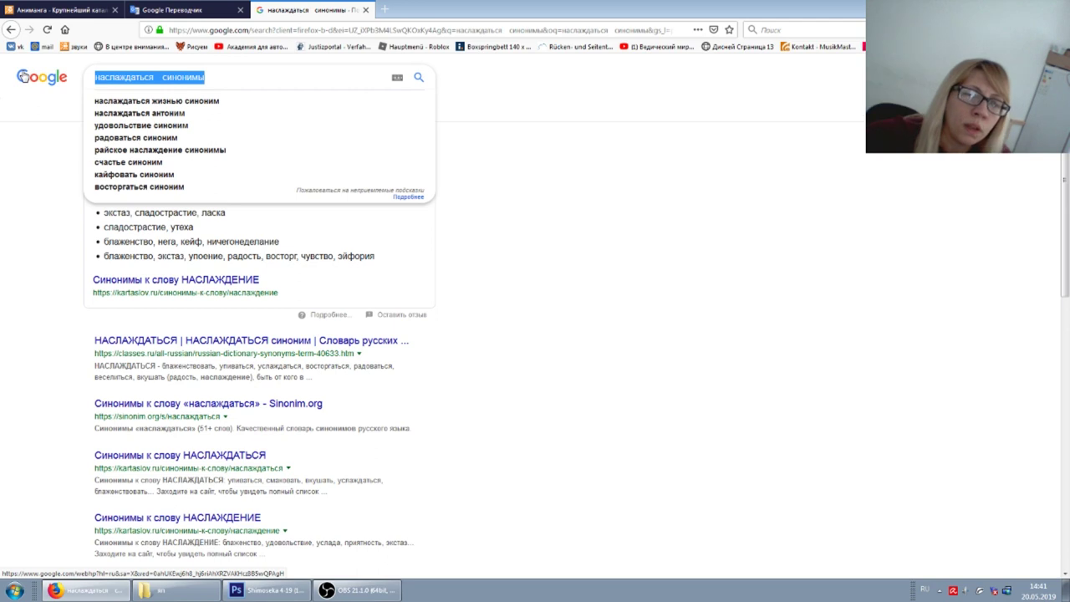
click(175, 10)
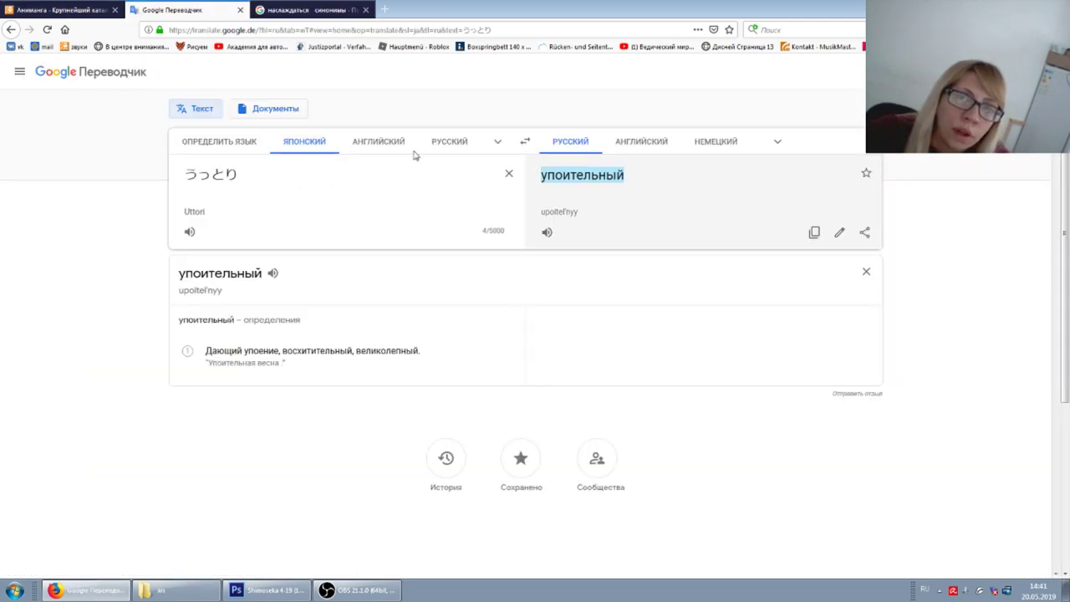
click(528, 144)
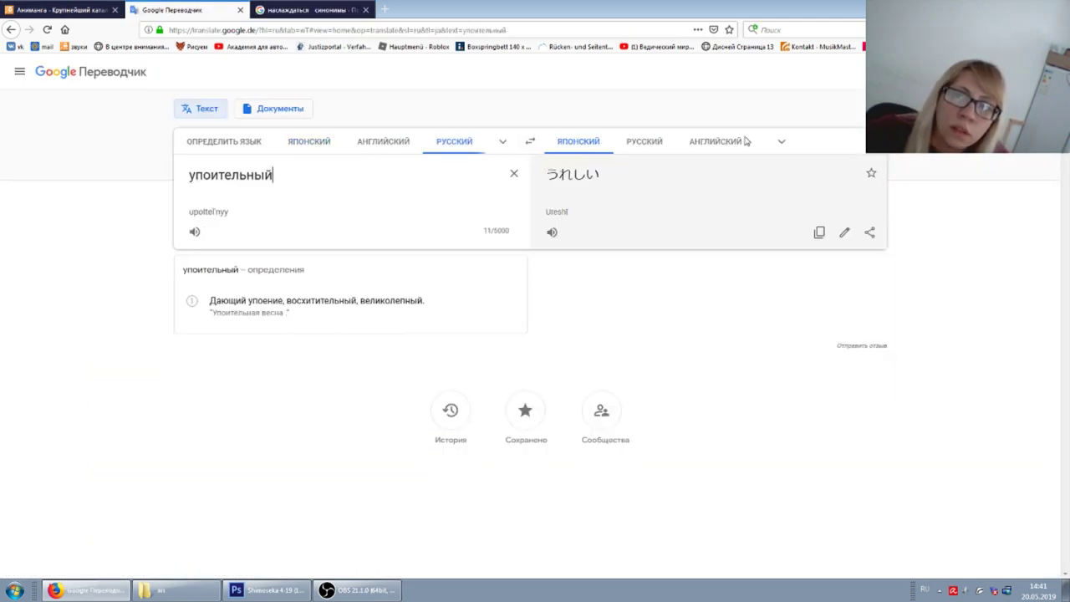
click(715, 141)
drag(330, 174, 1, 175)
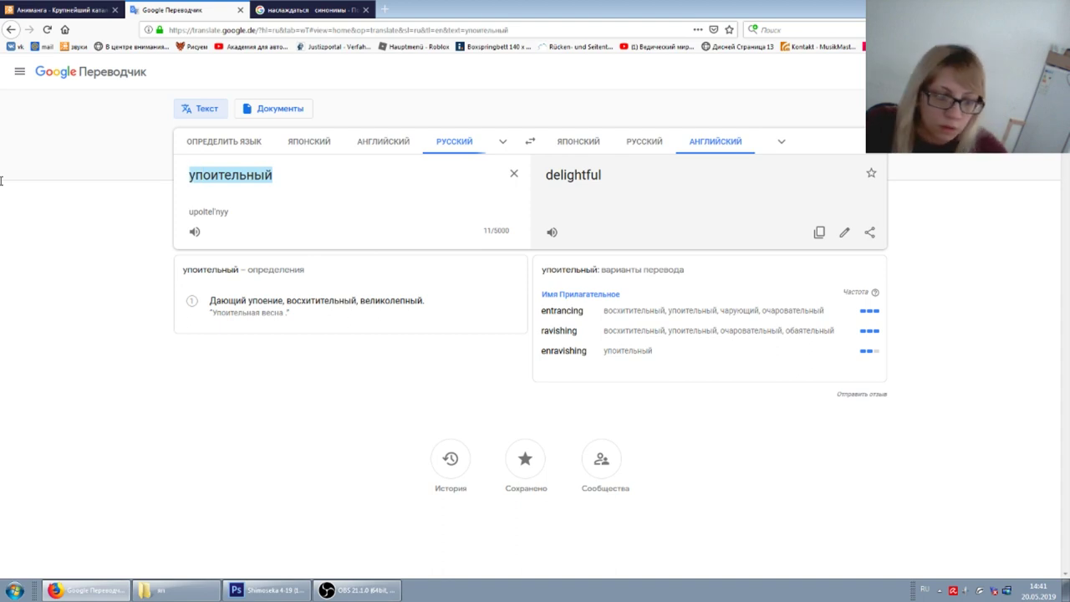
text(узор)
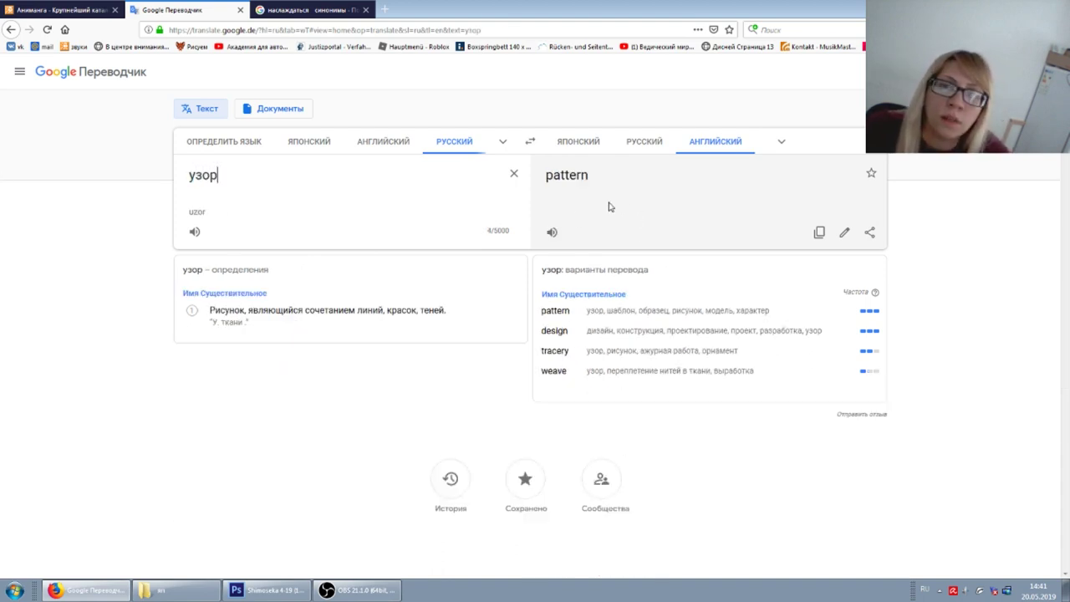
drag(609, 185, 554, 174)
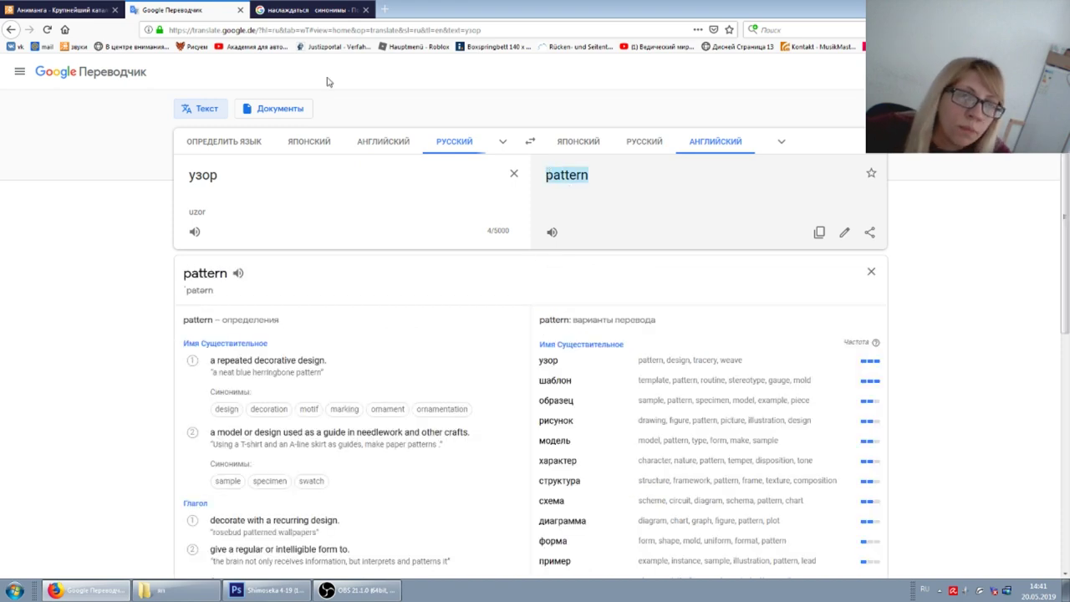
Run a Google search for 'kirakira pattern'
click(309, 10)
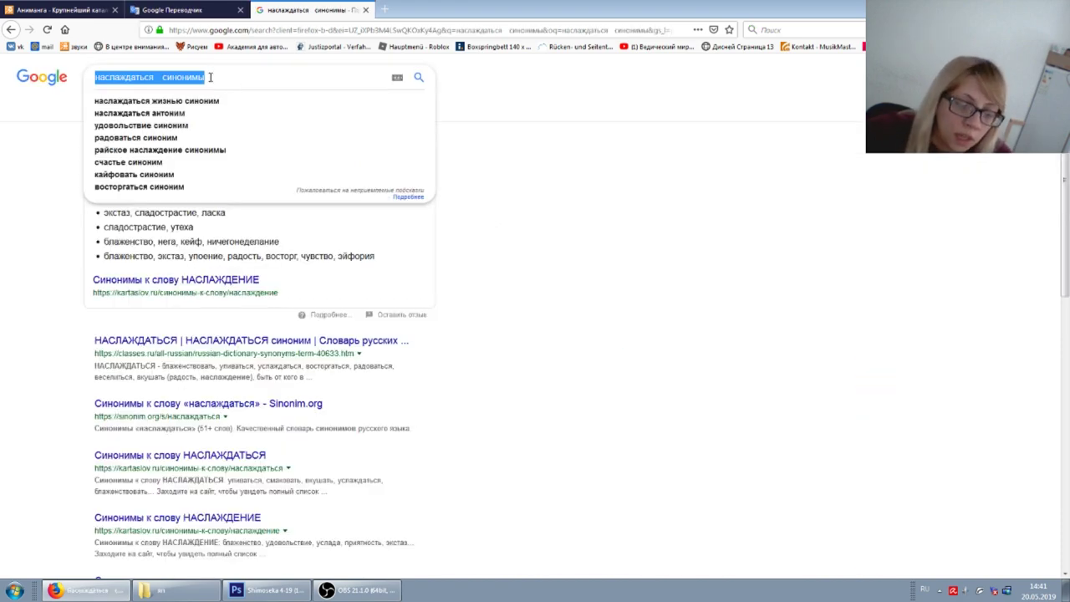
text(лшкфлшкф)
key(BackSpace)
key(BackSpace)
key(BackSpace)
key(BackSpace)
key(BackSpace)
key(BackSpace)
key(BackSpace)
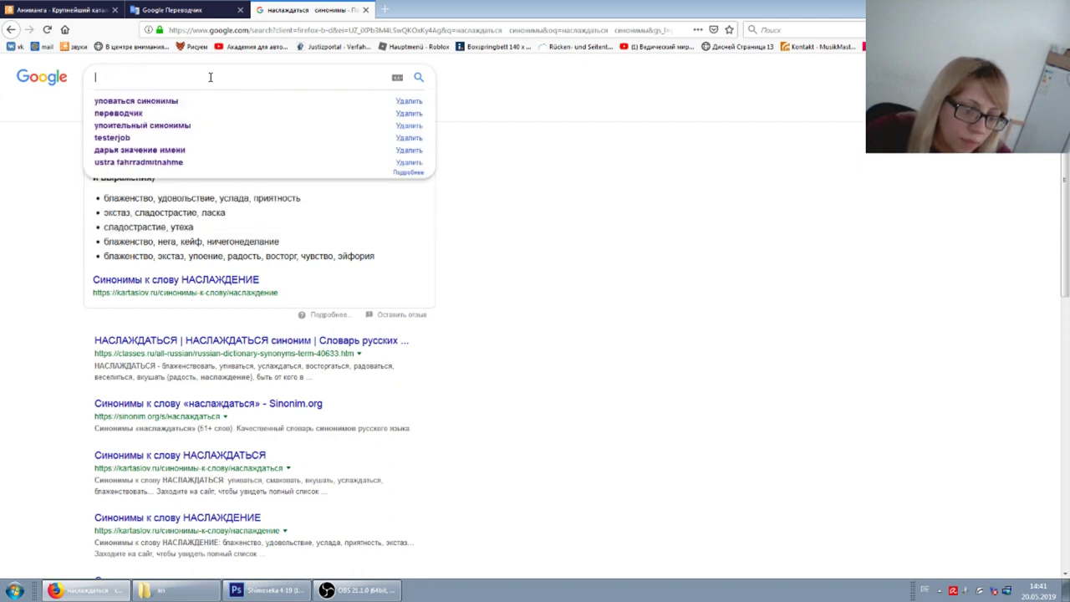
text(kirakira pattern)
key(Return)
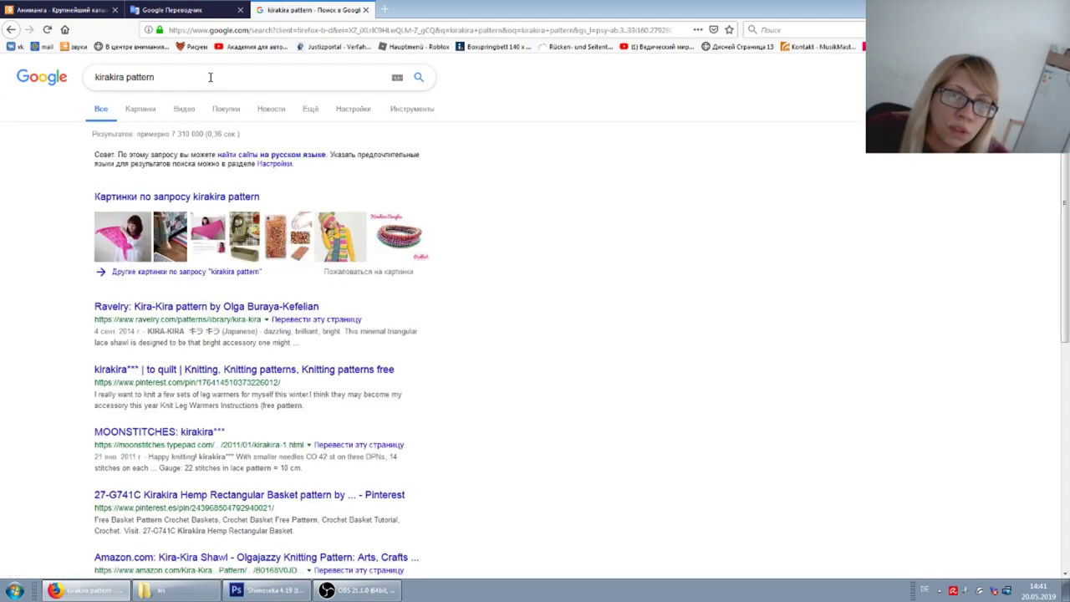
Switch to image results and search images for 'kirakira manga pattern'
click(139, 110)
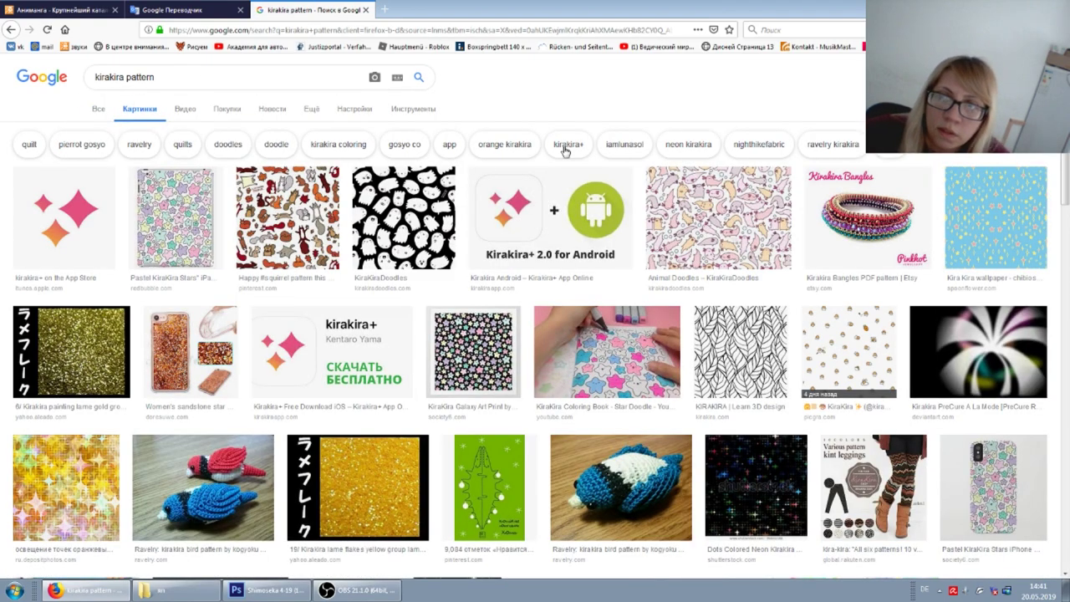
scroll(519, 167, down, 3)
scroll(459, 183, down, 3)
scroll(393, 200, down, 4)
scroll(328, 219, up, 5)
scroll(329, 218, up, 5)
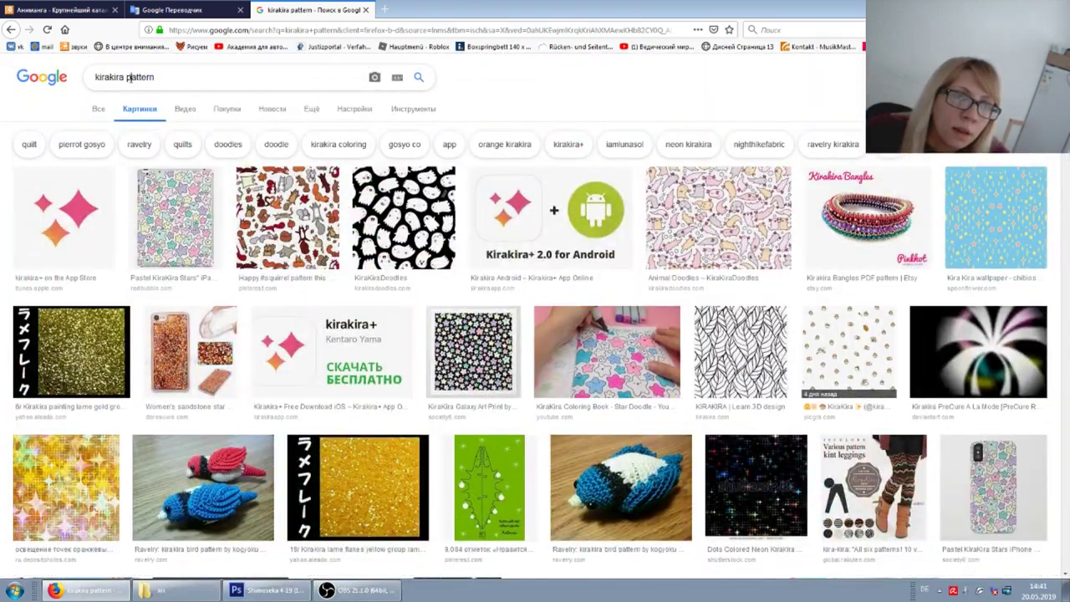
key(Return)
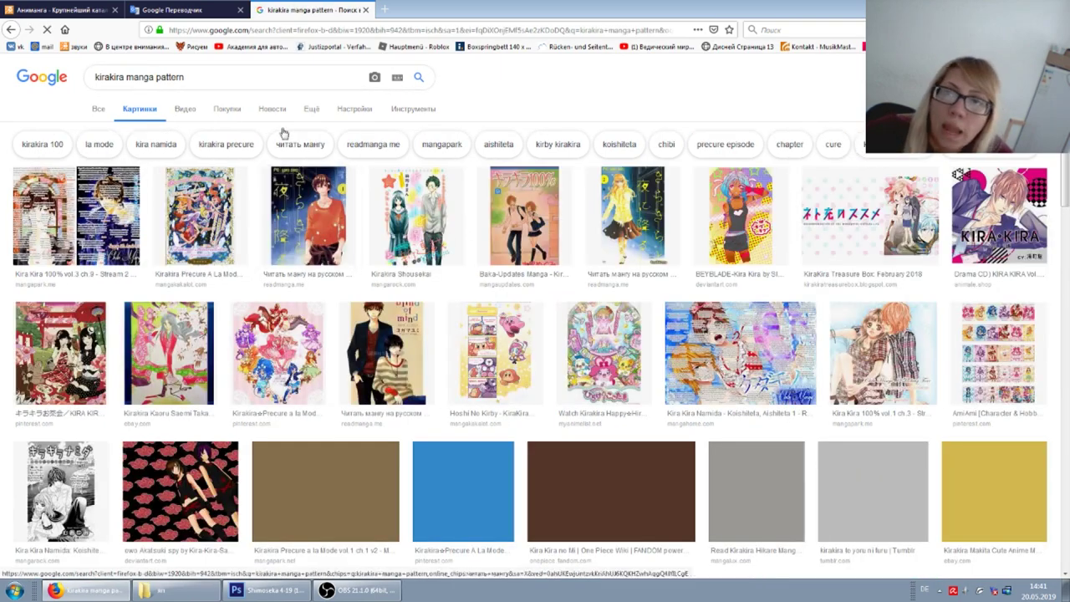
scroll(293, 151, down, 5)
scroll(318, 218, down, 4)
scroll(320, 224, up, 3)
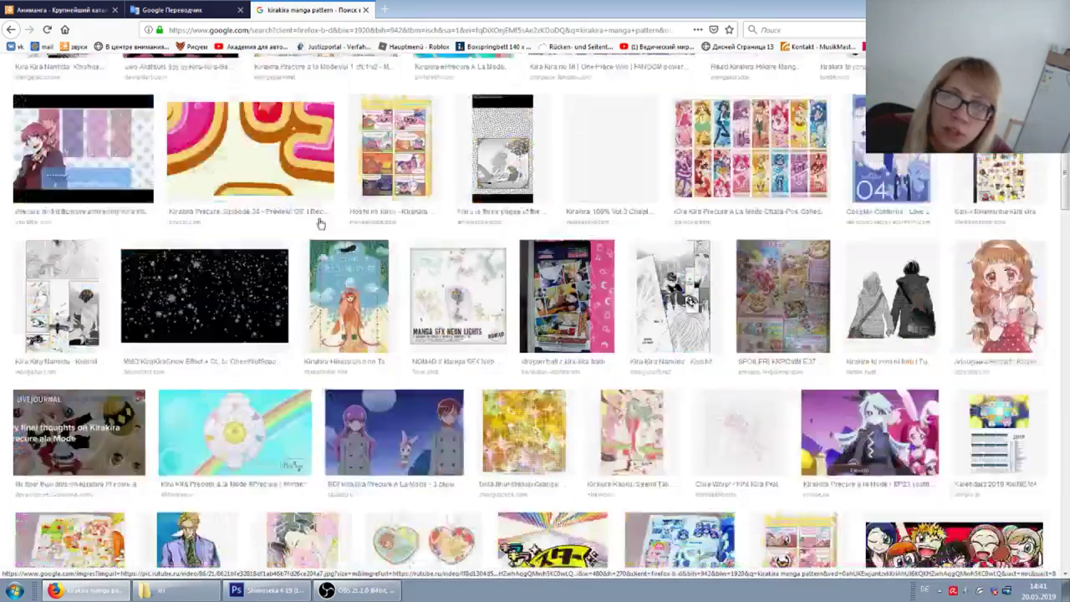
scroll(320, 224, up, 5)
Browse 'kirakira manga screentone' images, then broaden the query to 'manga screentone'
double_click(169, 77)
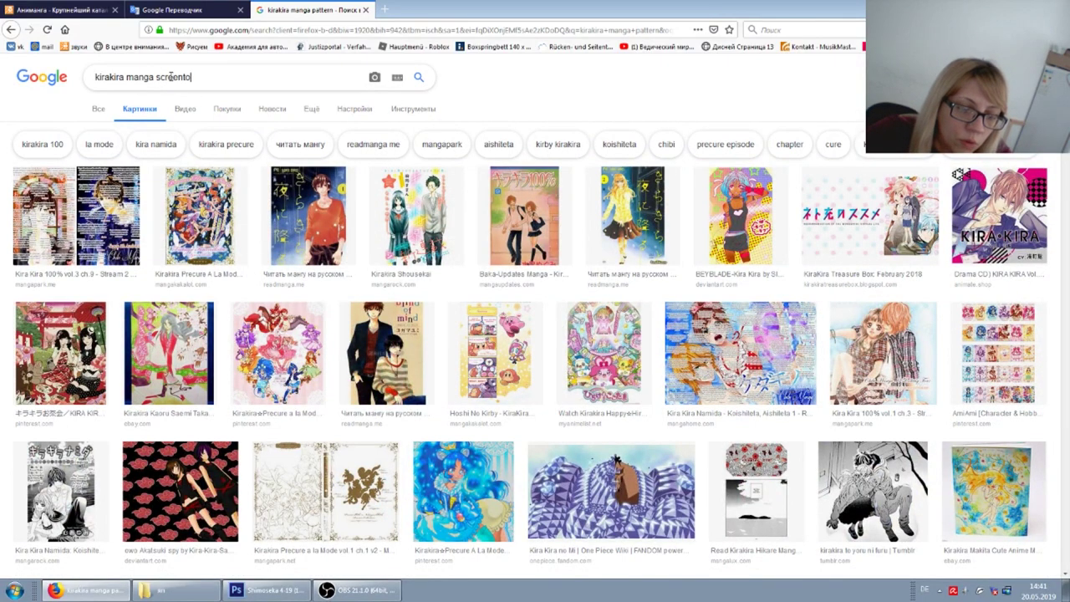
key(Return)
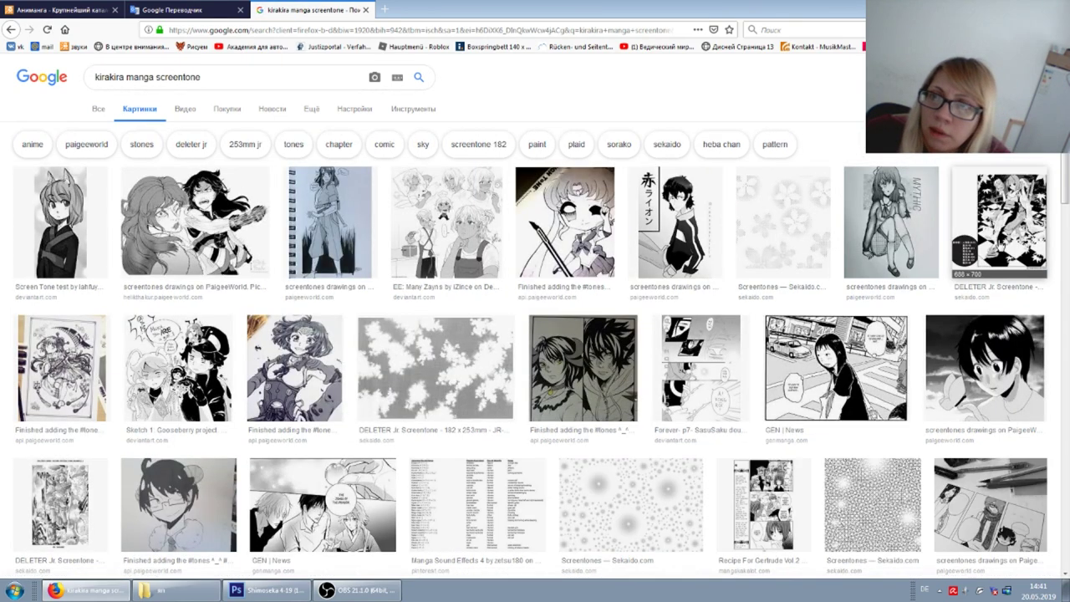
scroll(361, 314, down, 4)
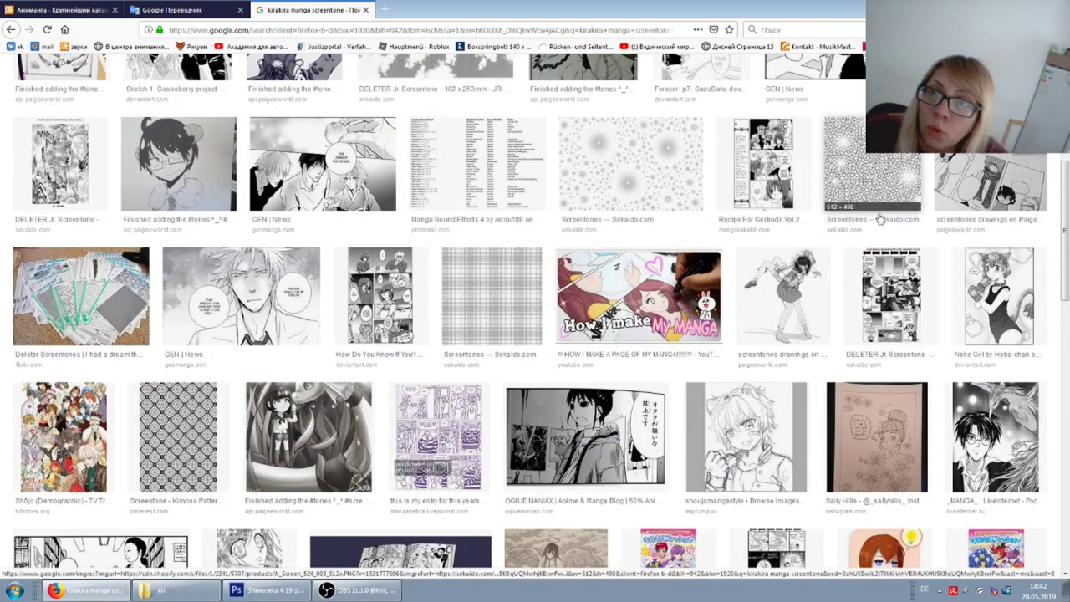
scroll(848, 255, down, 1)
scroll(752, 255, down, 4)
scroll(418, 321, down, 5)
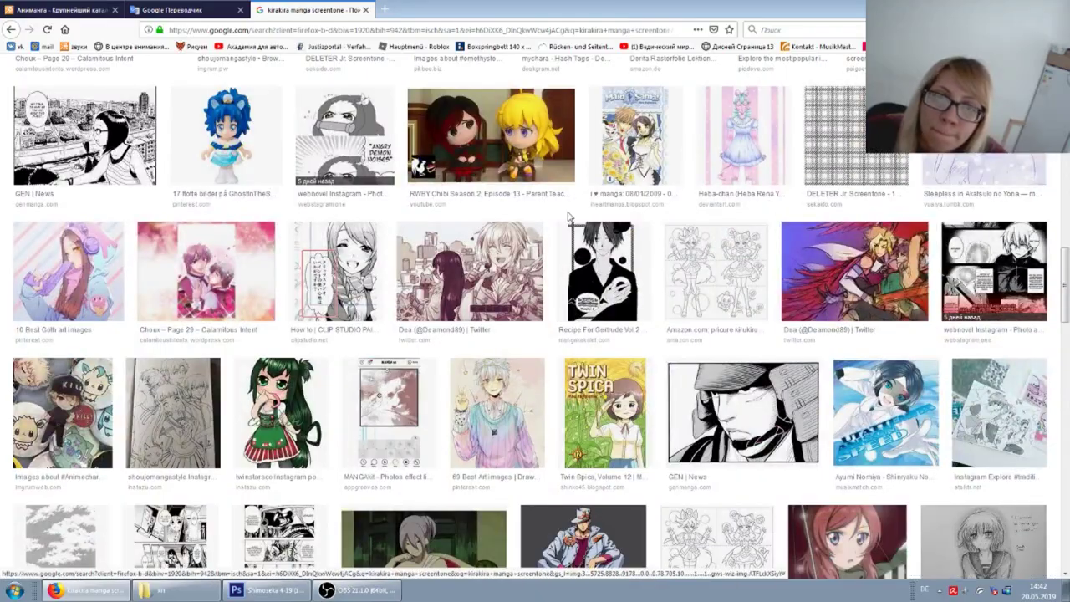
scroll(87, 292, down, 2)
scroll(87, 293, down, 4)
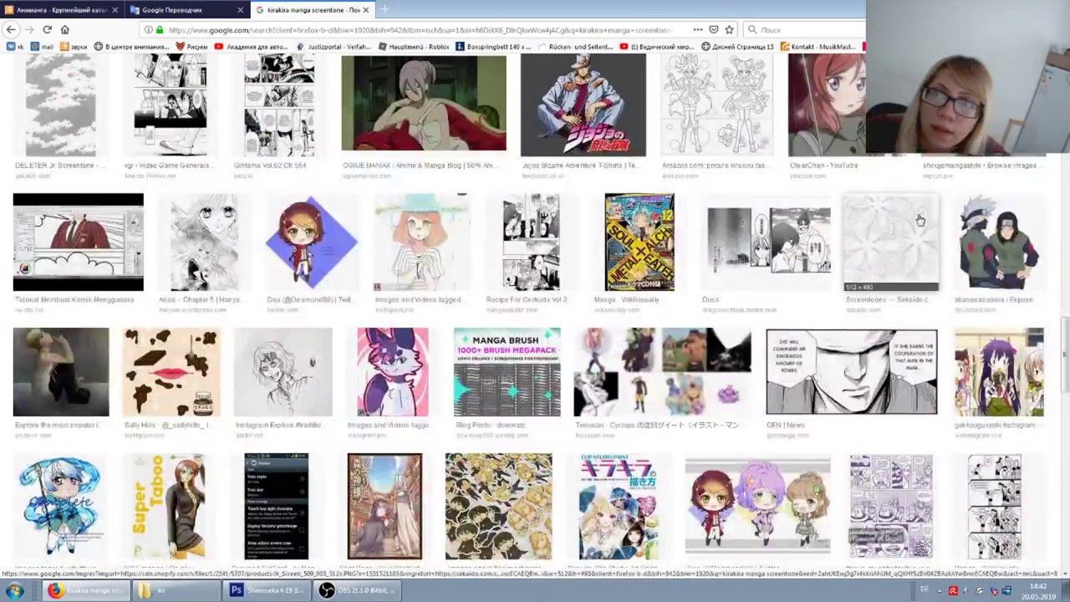
scroll(693, 288, down, 1)
scroll(694, 288, down, 4)
scroll(585, 310, down, 2)
scroll(501, 326, down, 3)
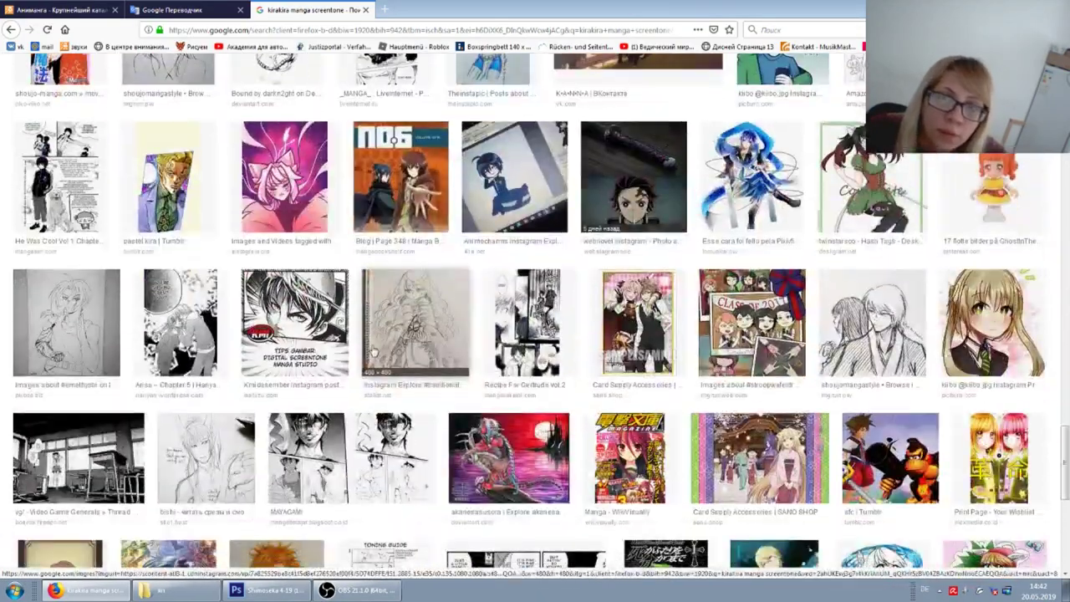
scroll(373, 350, up, 10)
scroll(373, 349, up, 5)
scroll(373, 349, up, 5)
scroll(374, 349, up, 3)
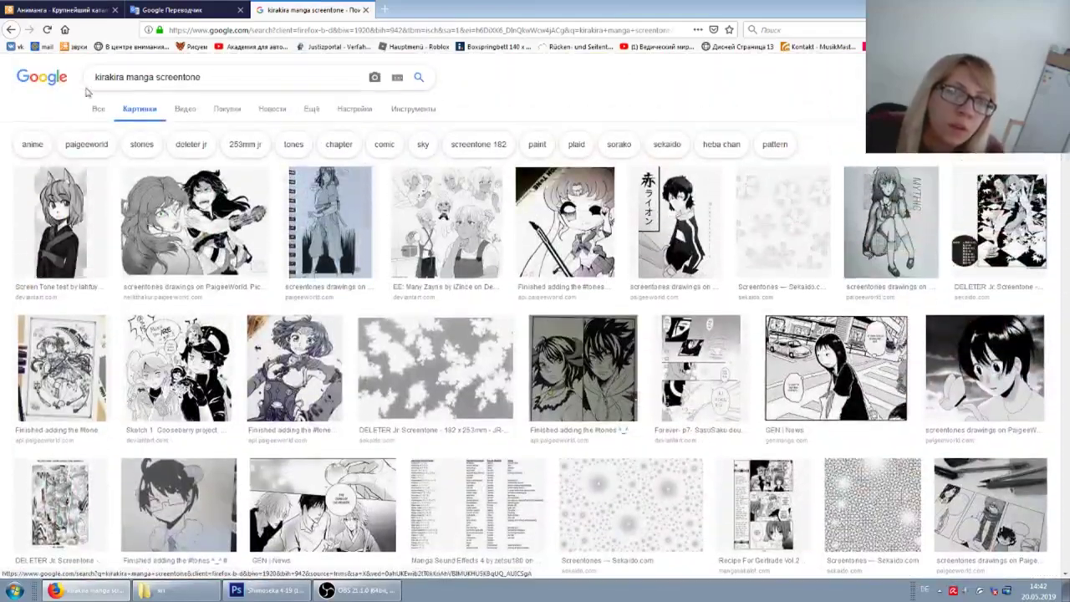
key(BackSpace)
key(Return)
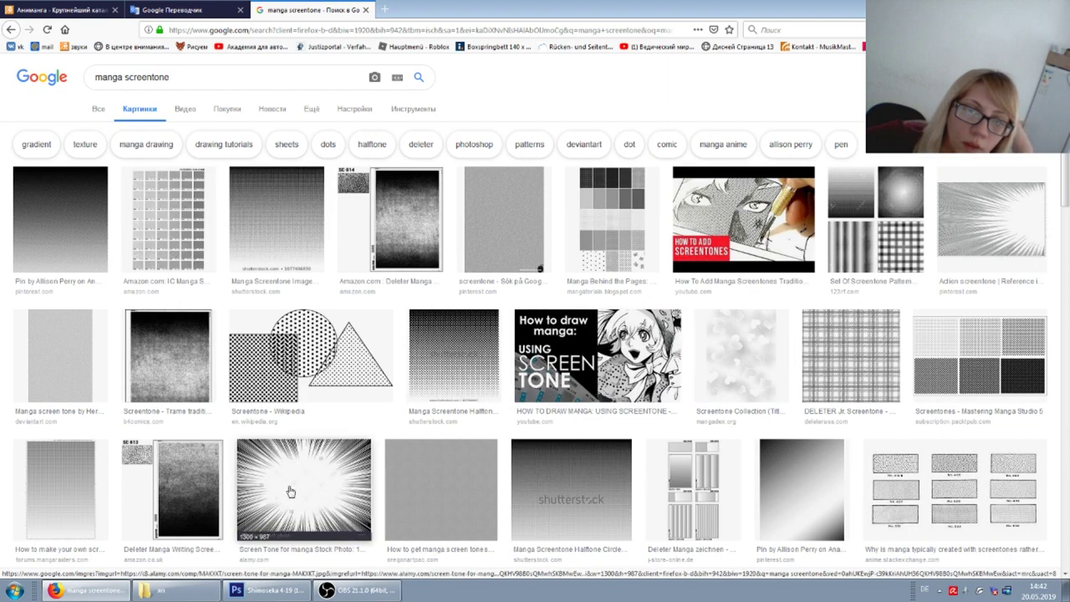
Browse the 'manga screentone' images, then search for 'manga screentone kira'
scroll(957, 254, down, 5)
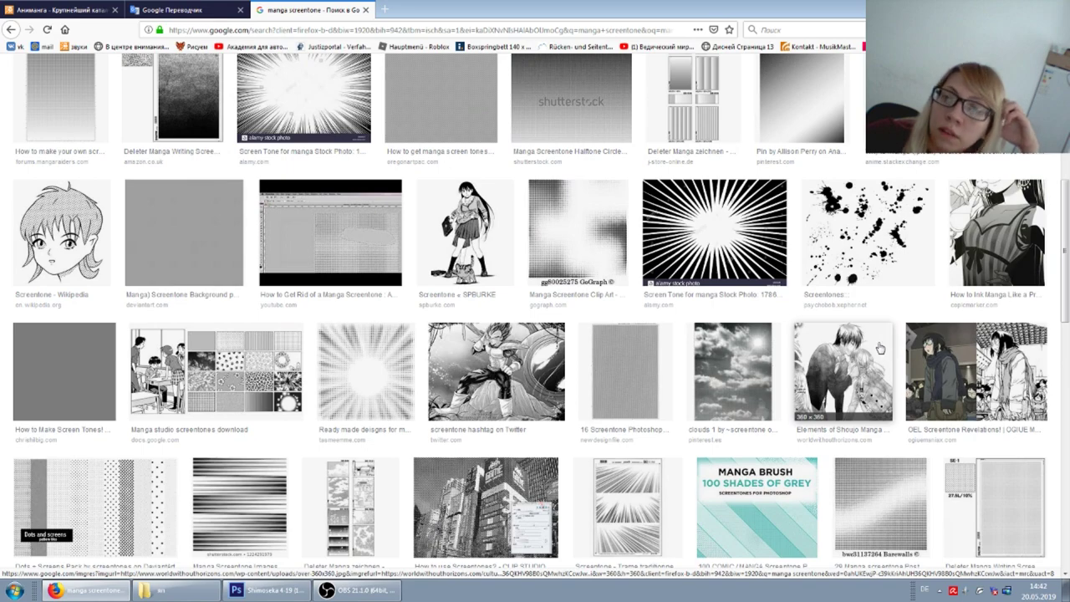
scroll(685, 376, down, 3)
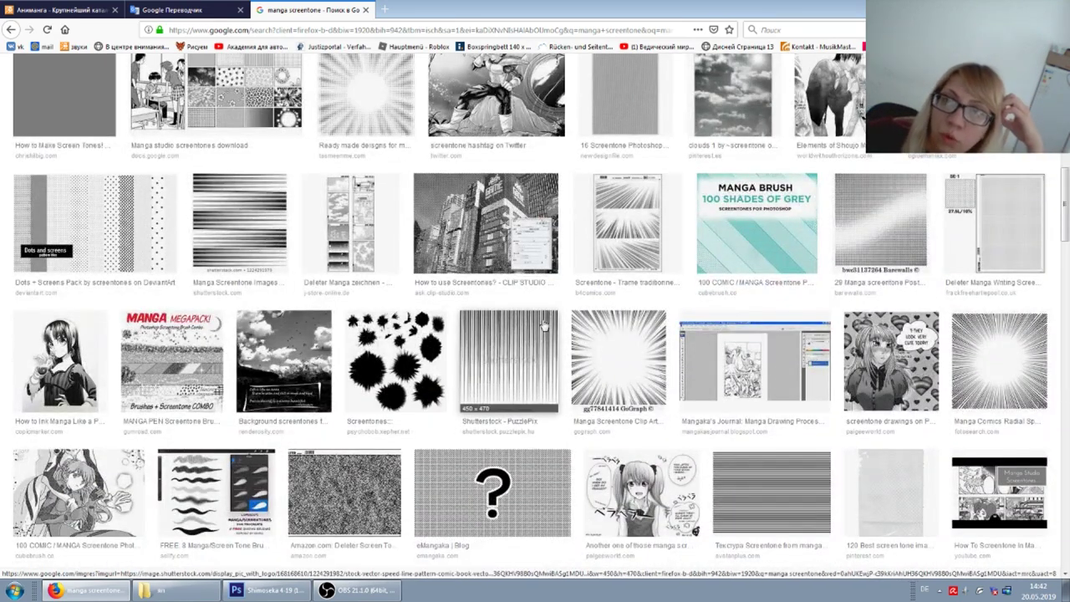
scroll(449, 292, down, 5)
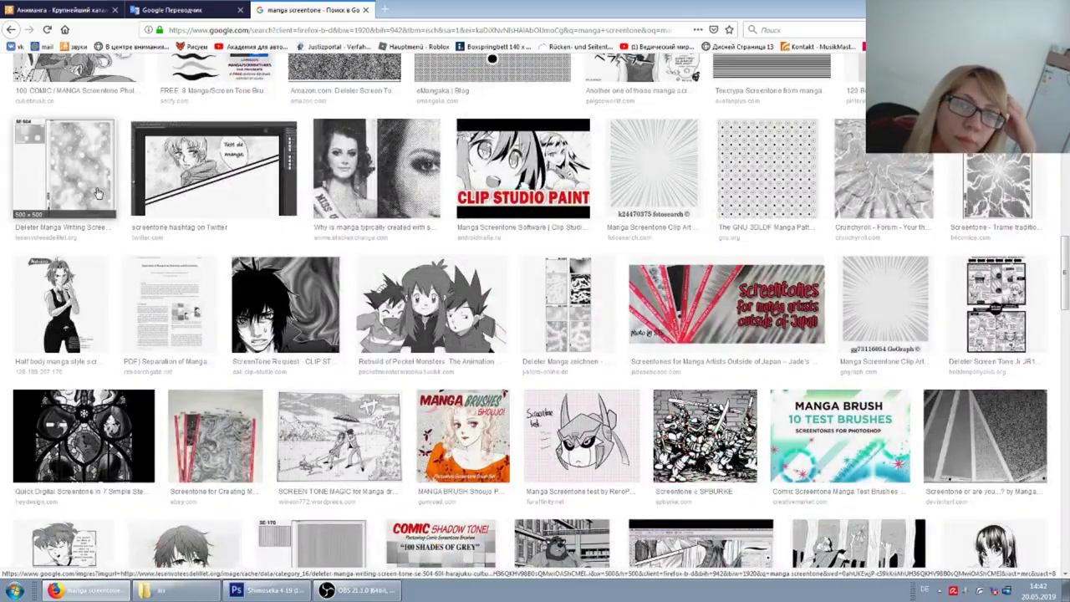
scroll(514, 305, down, 3)
scroll(516, 306, down, 4)
scroll(669, 259, down, 5)
scroll(627, 243, down, 3)
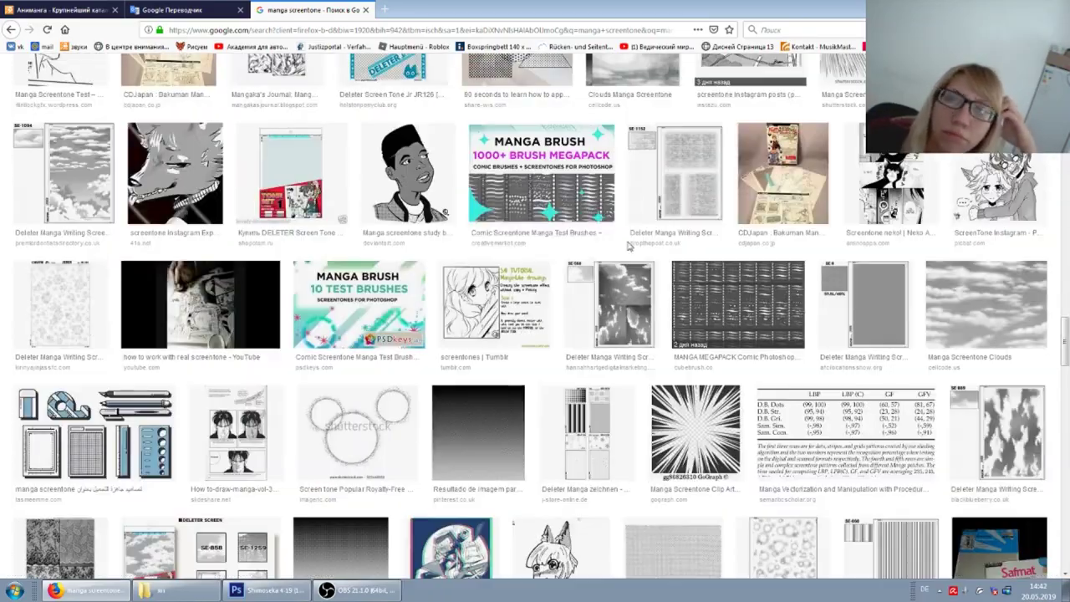
scroll(378, 247, down, 5)
scroll(376, 243, down, 5)
scroll(376, 243, down, 5)
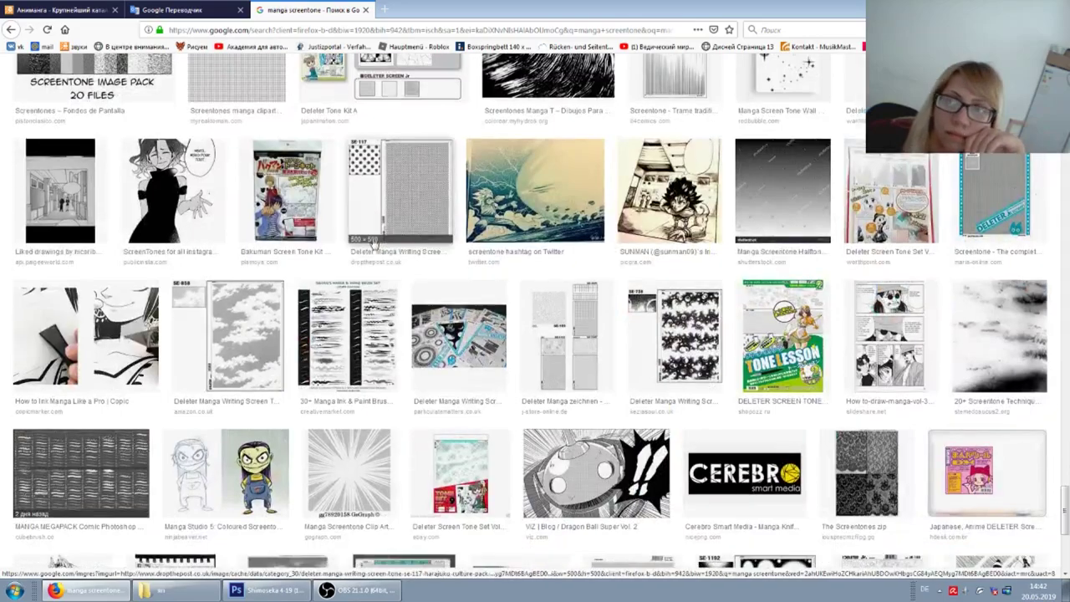
scroll(376, 243, down, 4)
click(11, 31)
text(ira)
key(Return)
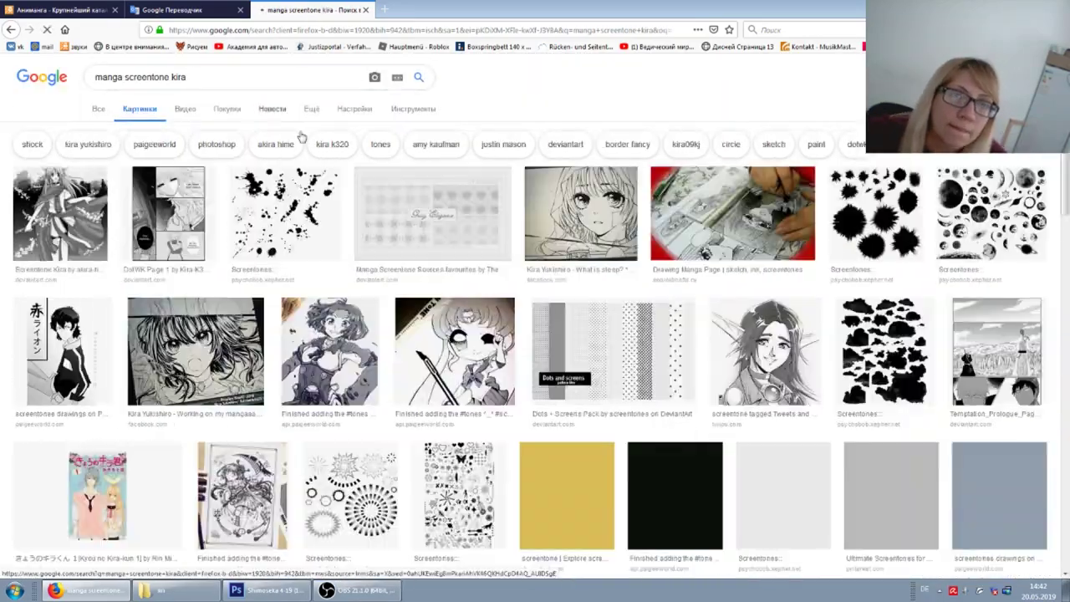
scroll(433, 368, down, 5)
scroll(433, 368, down, 5)
scroll(335, 335, up, 5)
scroll(335, 335, up, 5)
Translate 'сверкает' to 'sparkles' and search images for 'manga screentone sparkle'
double_click(178, 76)
key(ctrl+shift+Tab)
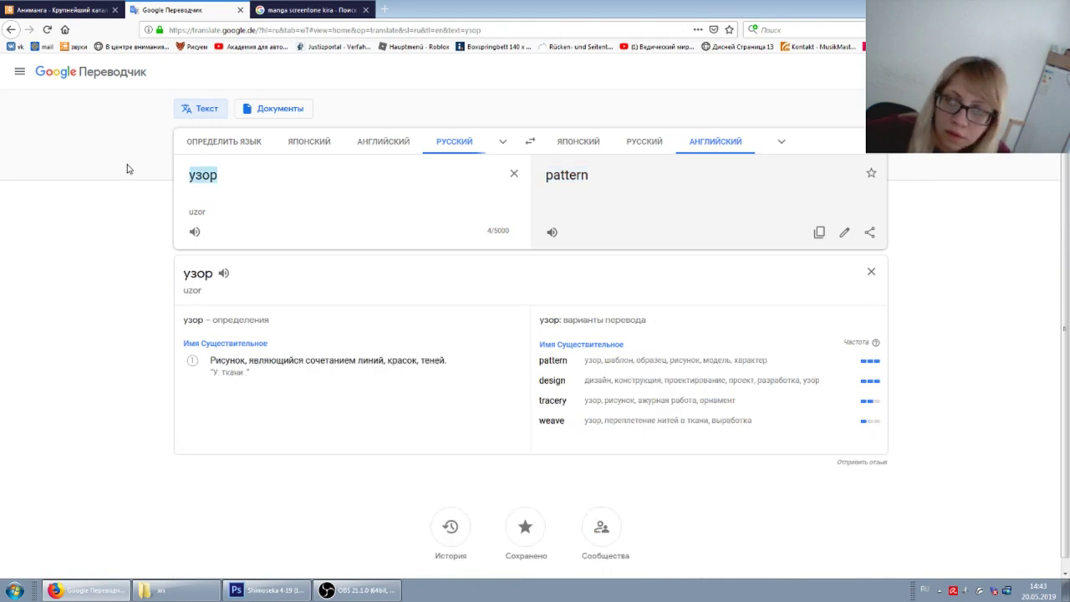
text(сверкает)
double_click(561, 175)
key(ctrl+c)
key(ctrl+Tab)
key(ctrl+v)
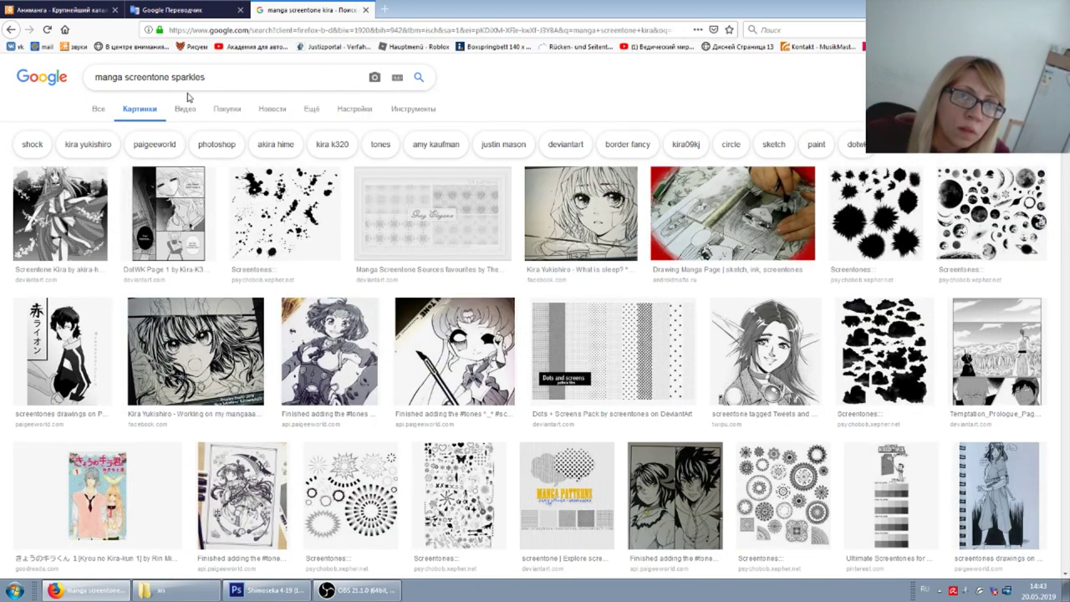
key(BackSpace)
key(Return)
Glance at the manga page in Photoshop, then preview several sparkle screentone results
click(293, 595)
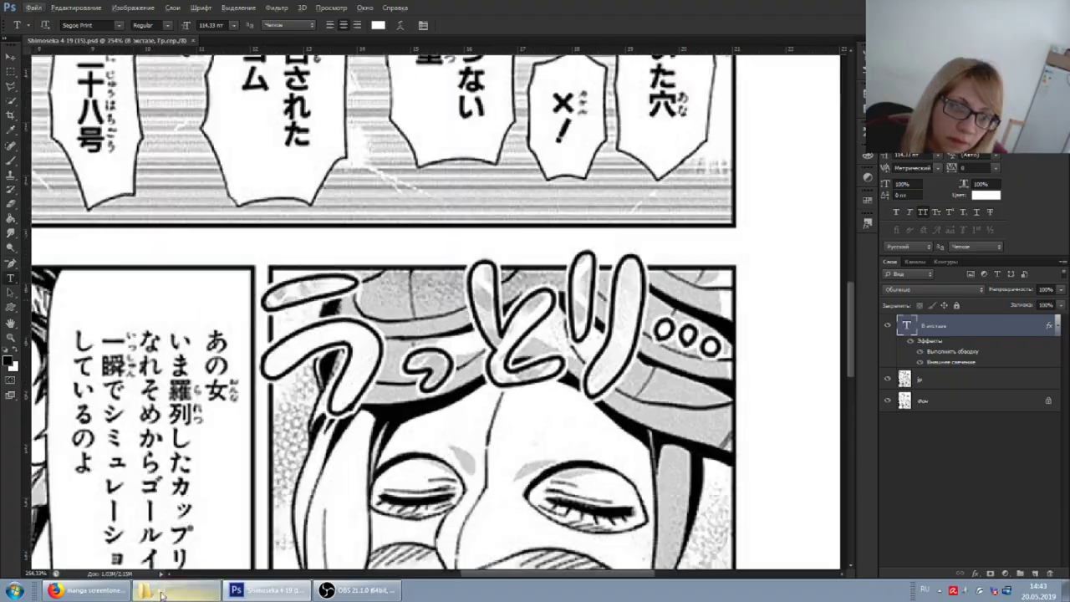
click(284, 591)
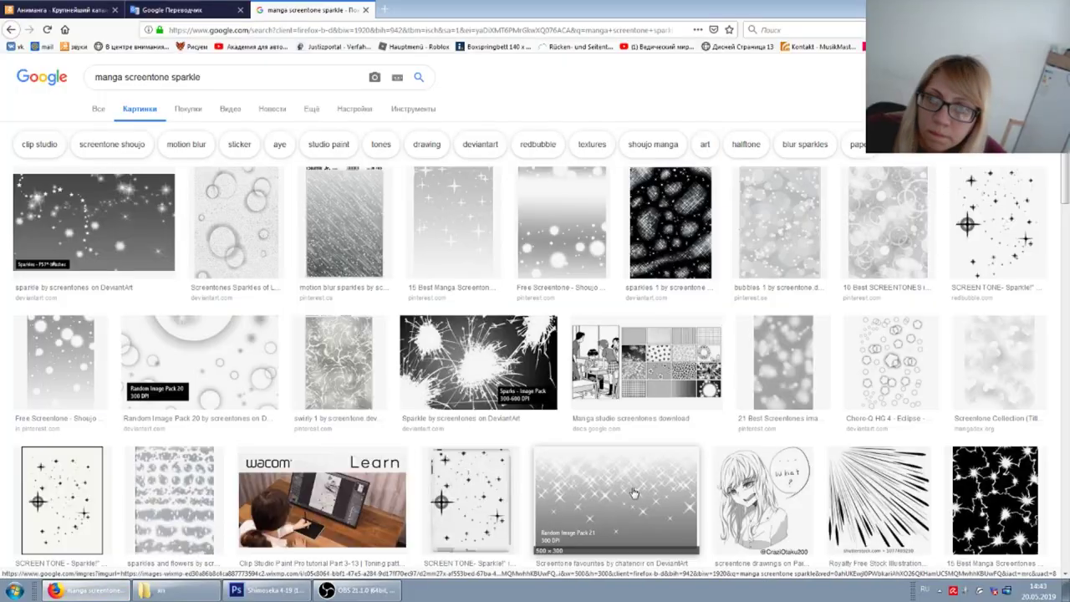
click(633, 494)
scroll(585, 455, up, 4)
scroll(619, 351, up, 2)
click(463, 238)
scroll(463, 239, up, 2)
scroll(543, 276, down, 10)
scroll(621, 313, down, 5)
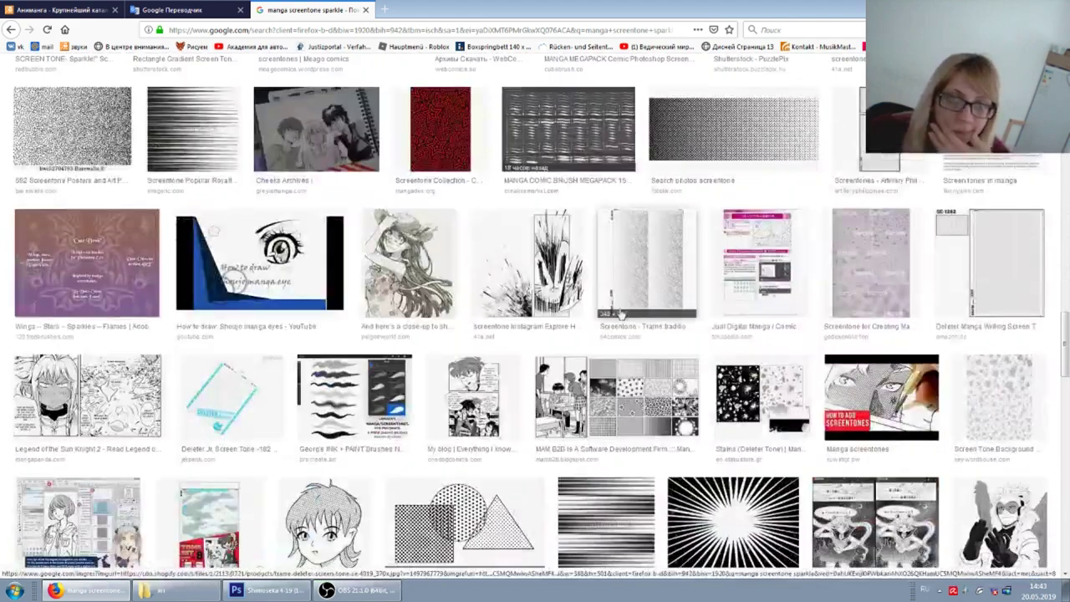
scroll(620, 314, up, 5)
scroll(622, 351, up, 3)
scroll(625, 401, up, 3)
Preview the chatenoir favourites image and open its DeviantArt source page in a new tab
click(625, 426)
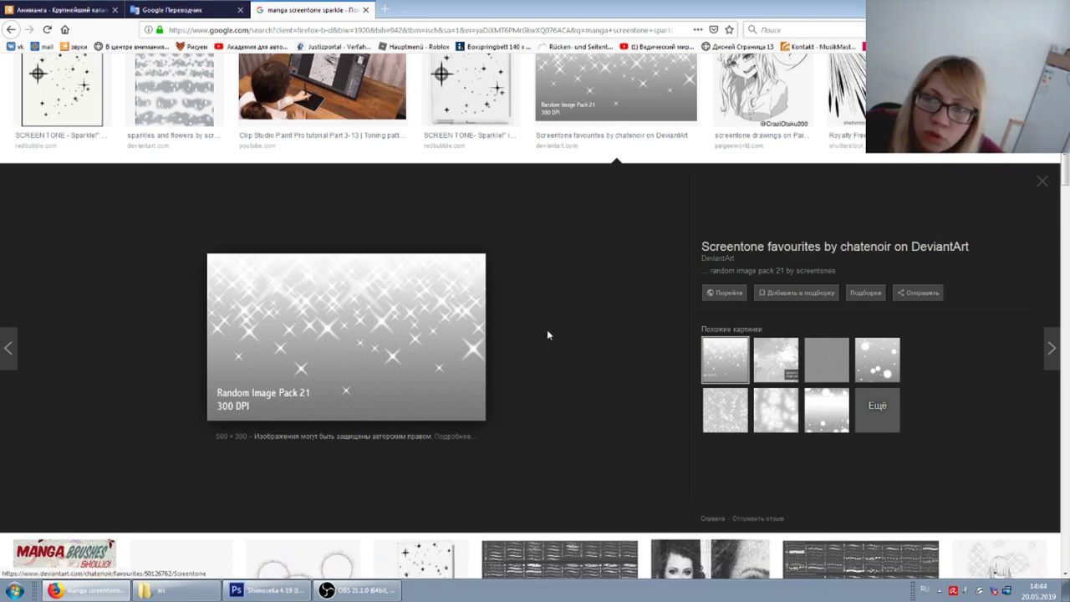
scroll(489, 326, up, 2)
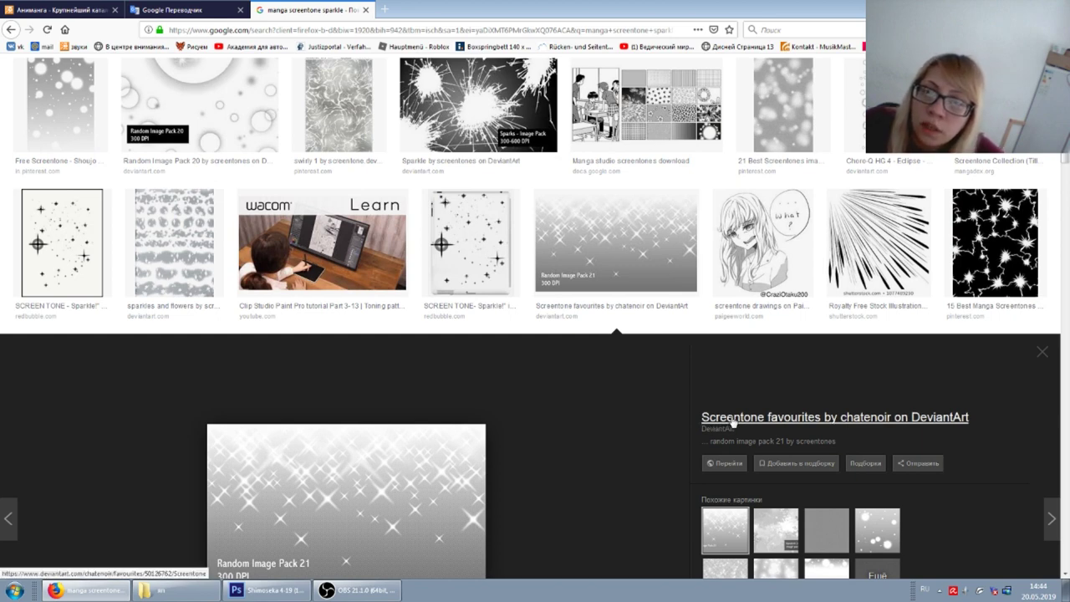
right_click(732, 422)
click(777, 425)
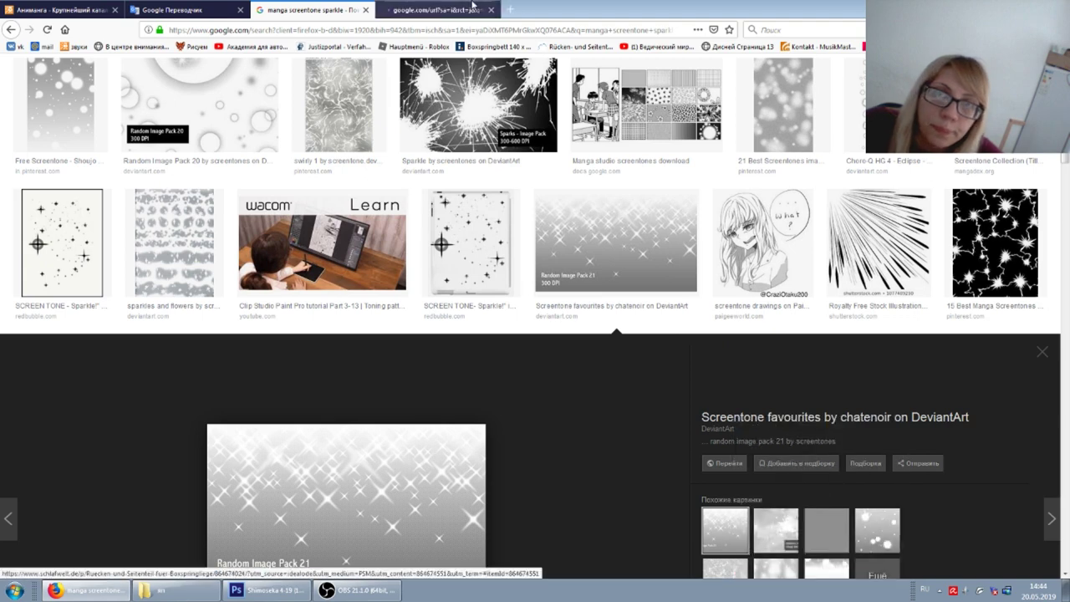
Open the Random Image Pack 21 sparkle page on DeviantArt, then return to Photoshop
click(432, 9)
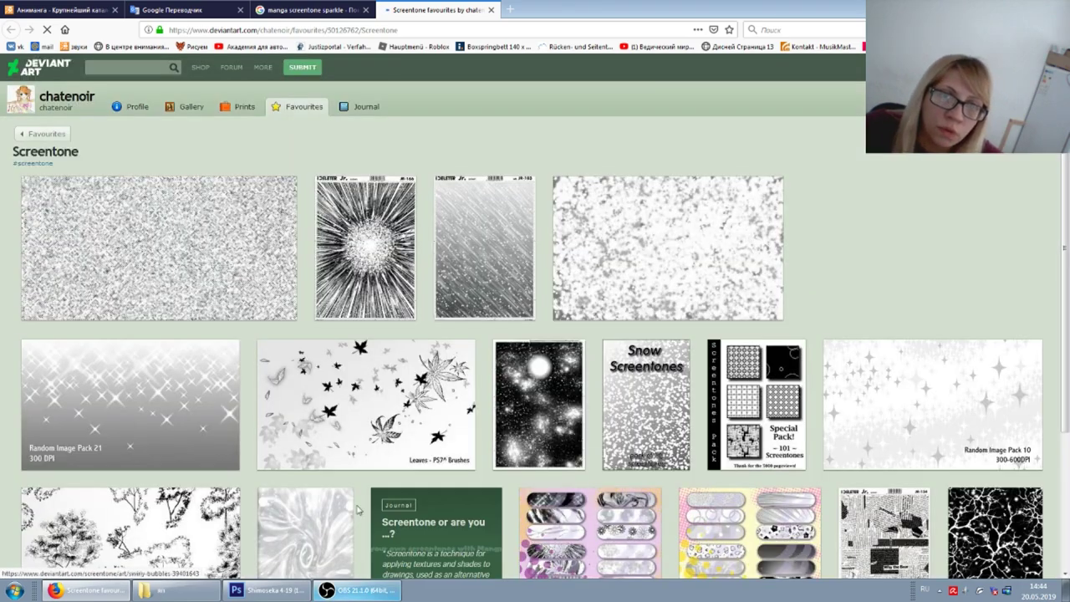
scroll(138, 219, down, 3)
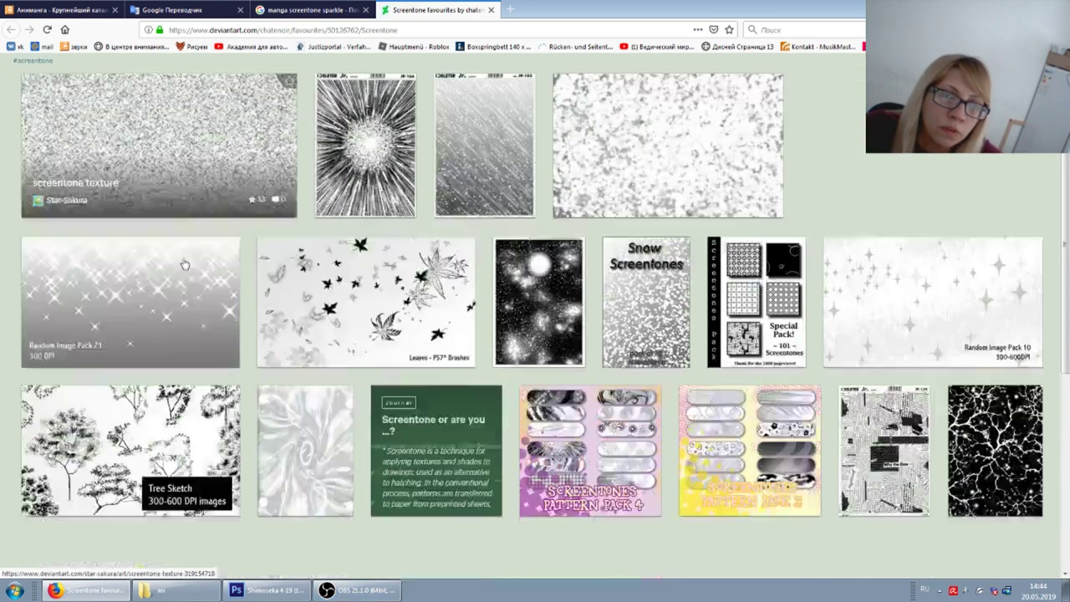
click(139, 216)
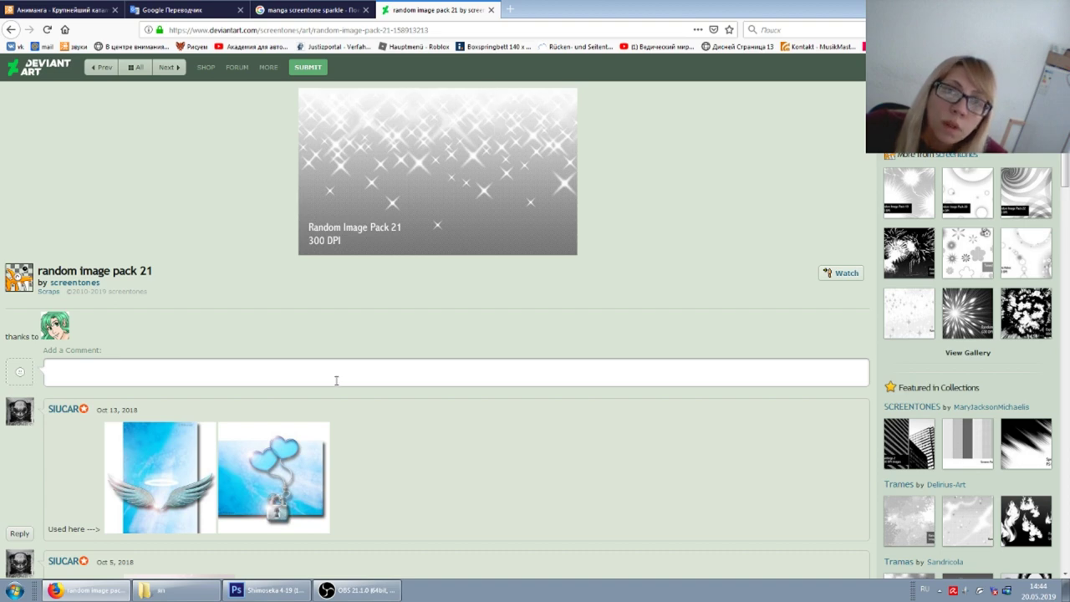
click(266, 590)
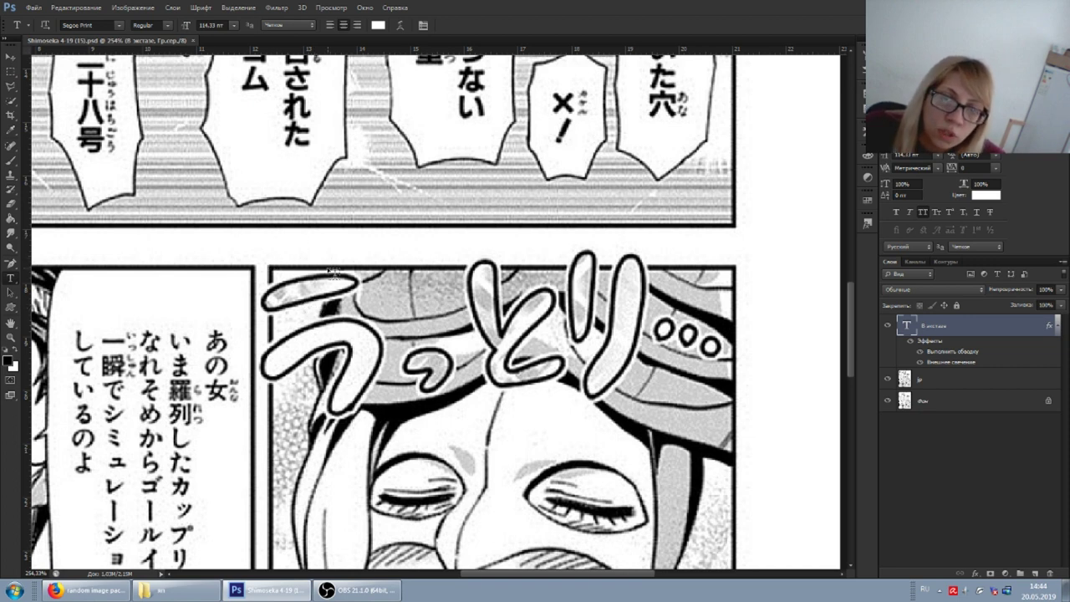
Deselect the 'В экстазе' text layer and create a new blank document with default File > New settings
click(1051, 476)
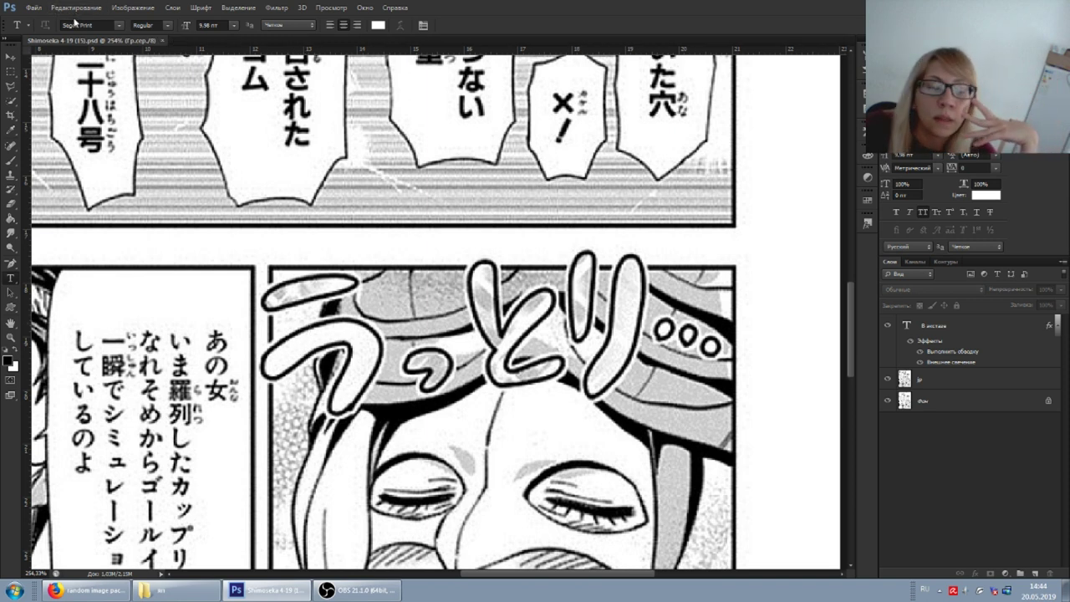
click(33, 7)
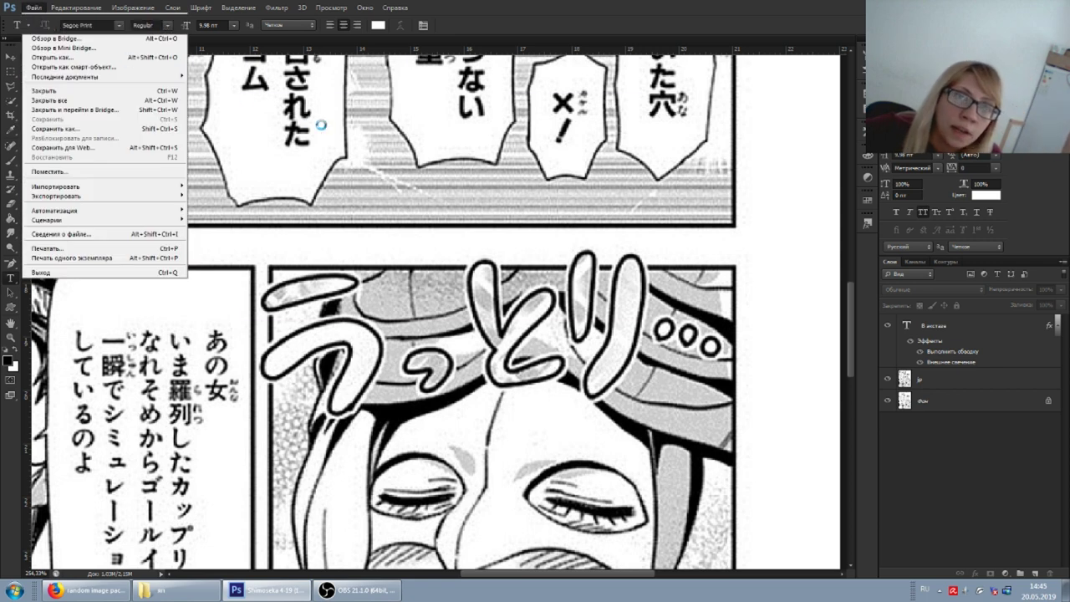
click(36, 18)
key(Return)
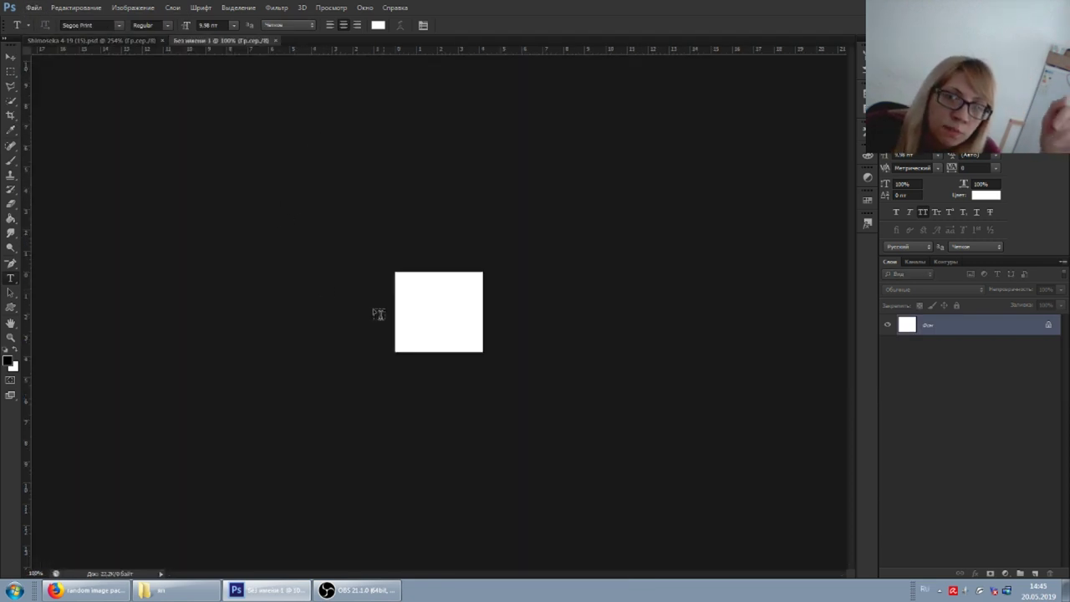
scroll(461, 331, up, 3)
scroll(461, 331, up, 2)
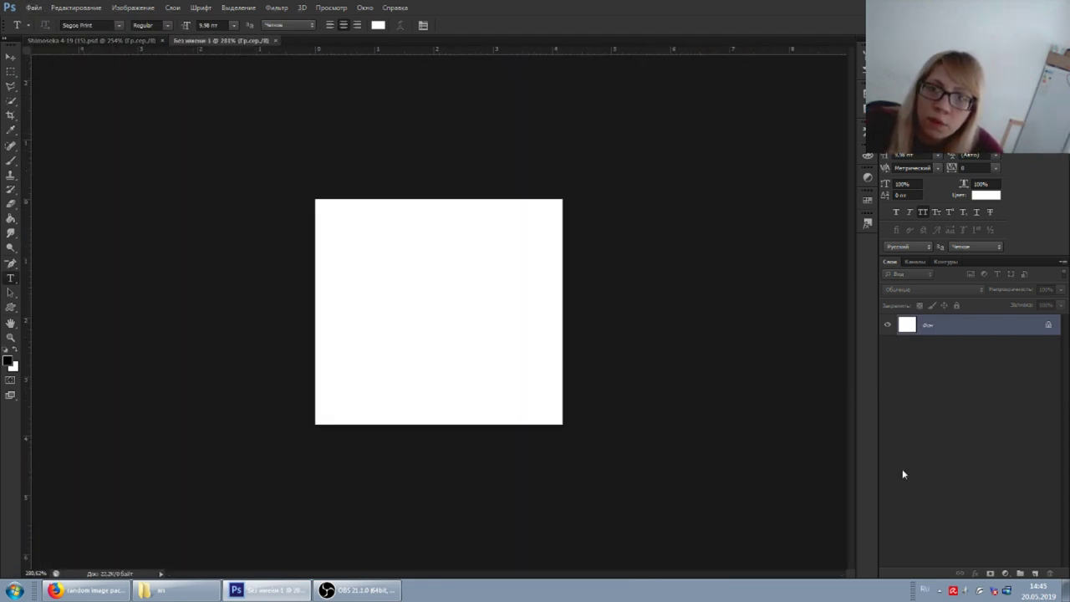
click(1034, 574)
Hide the white Фон background layer and choose a brush preset for painting
click(888, 345)
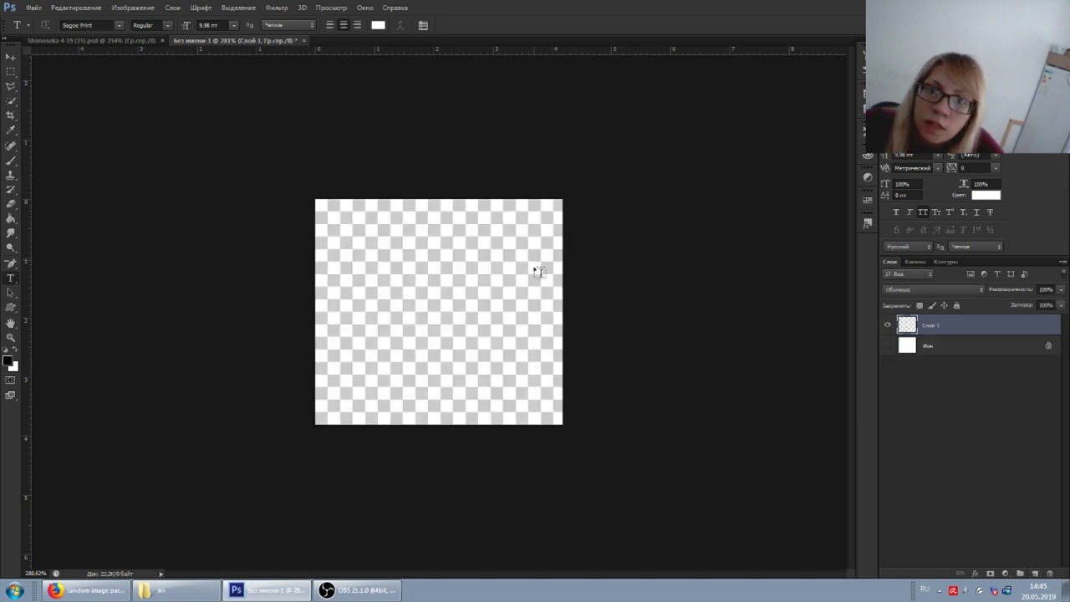
scroll(453, 268, up, 2)
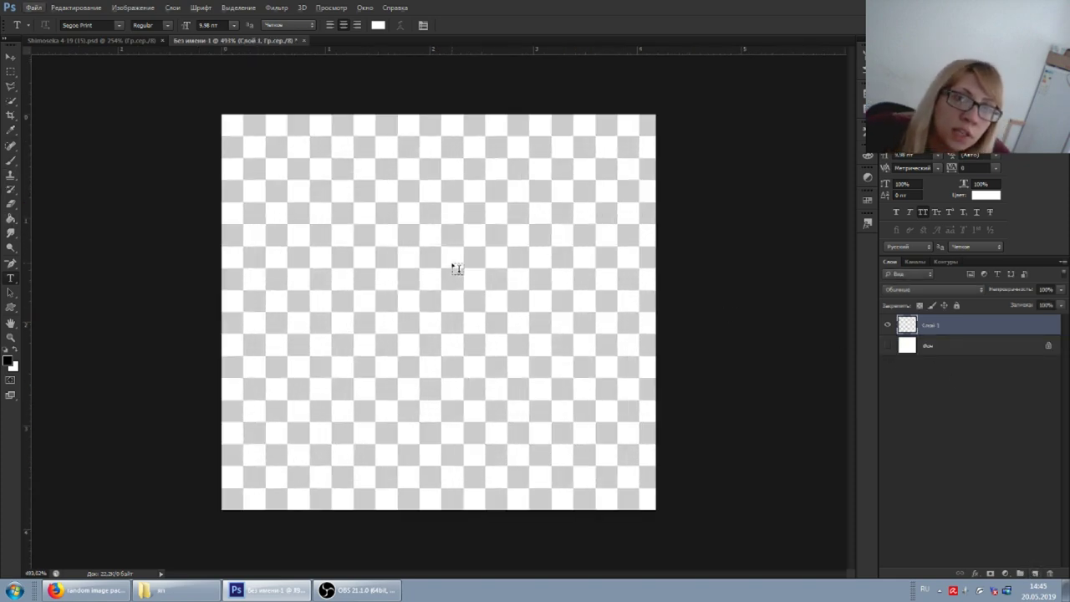
scroll(389, 270, up, 1)
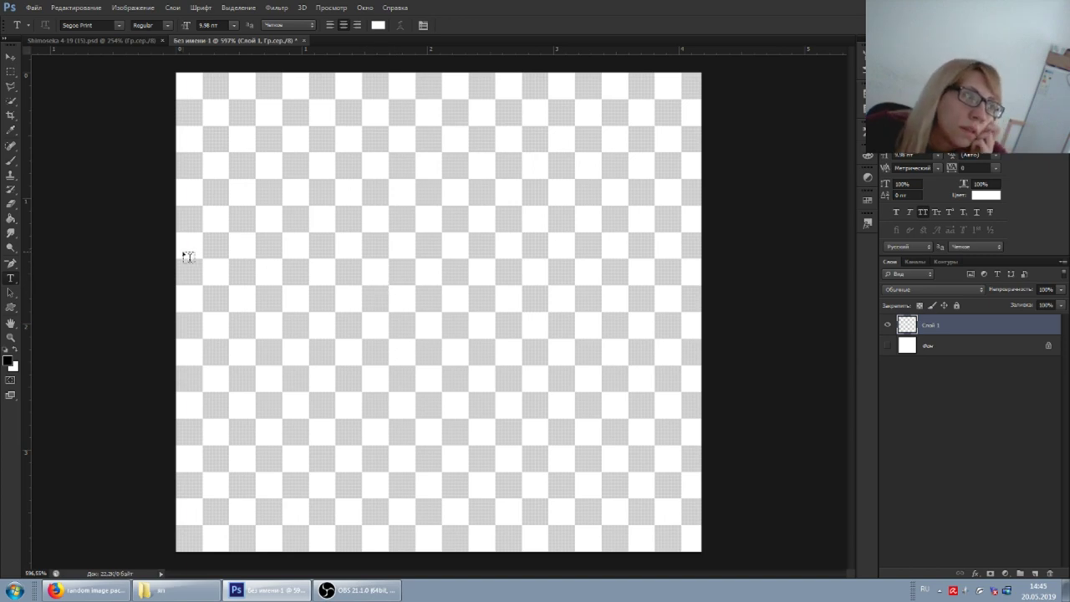
key(F5)
key(b)
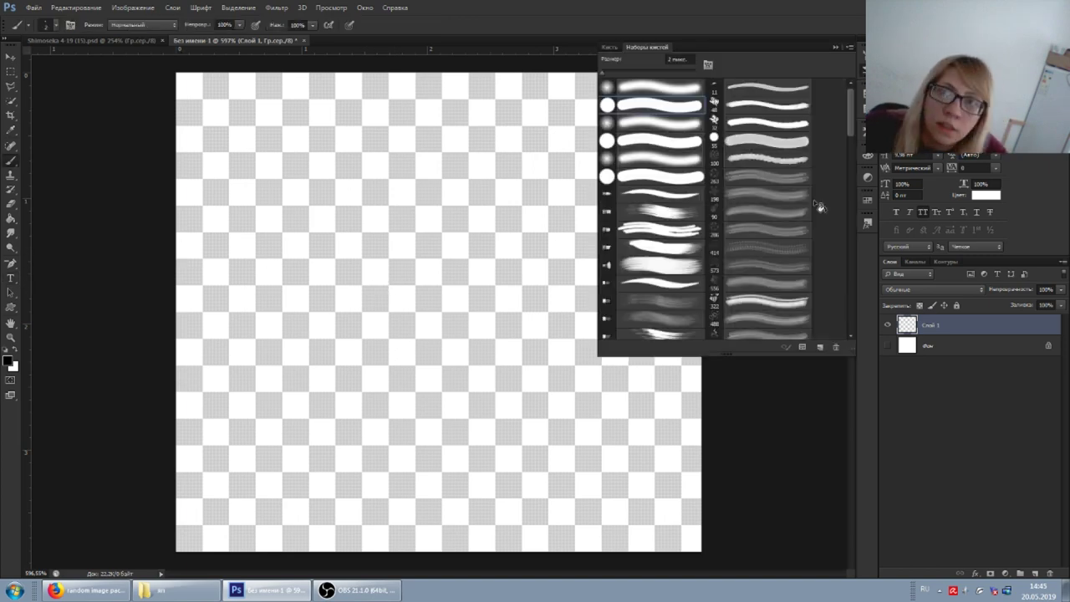
scroll(740, 192, down, 3)
scroll(744, 227, down, 3)
scroll(719, 217, down, 2)
click(686, 219)
scroll(685, 234, down, 3)
scroll(684, 250, down, 2)
scroll(684, 257, down, 3)
click(661, 214)
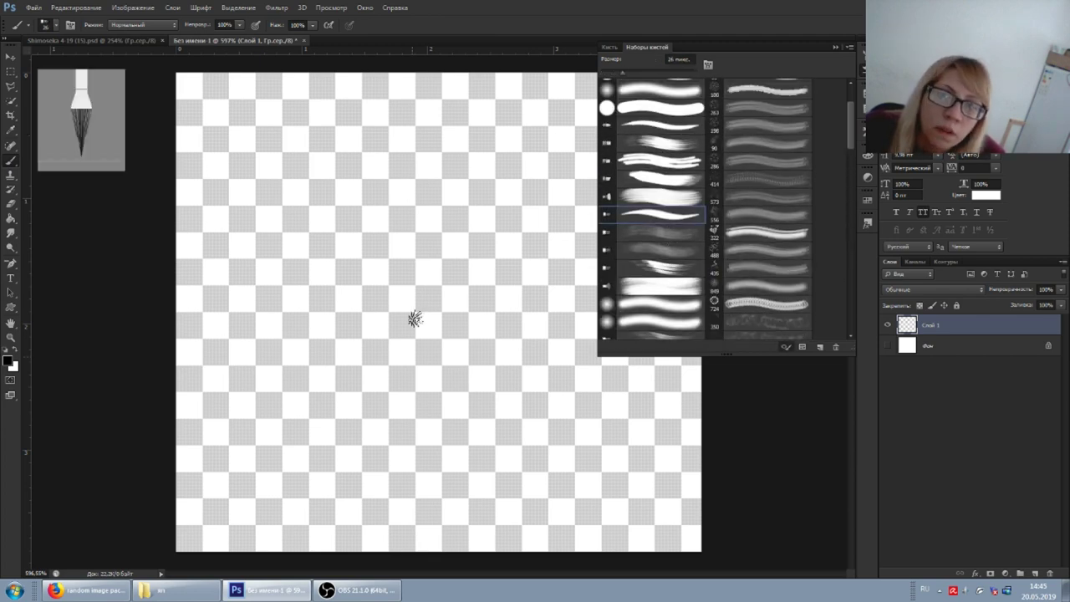
Paint black test strokes forming a cross, then clear the layer back to transparent
drag(410, 355, 567, 203)
drag(393, 75, 548, 222)
key(ctrl+z)
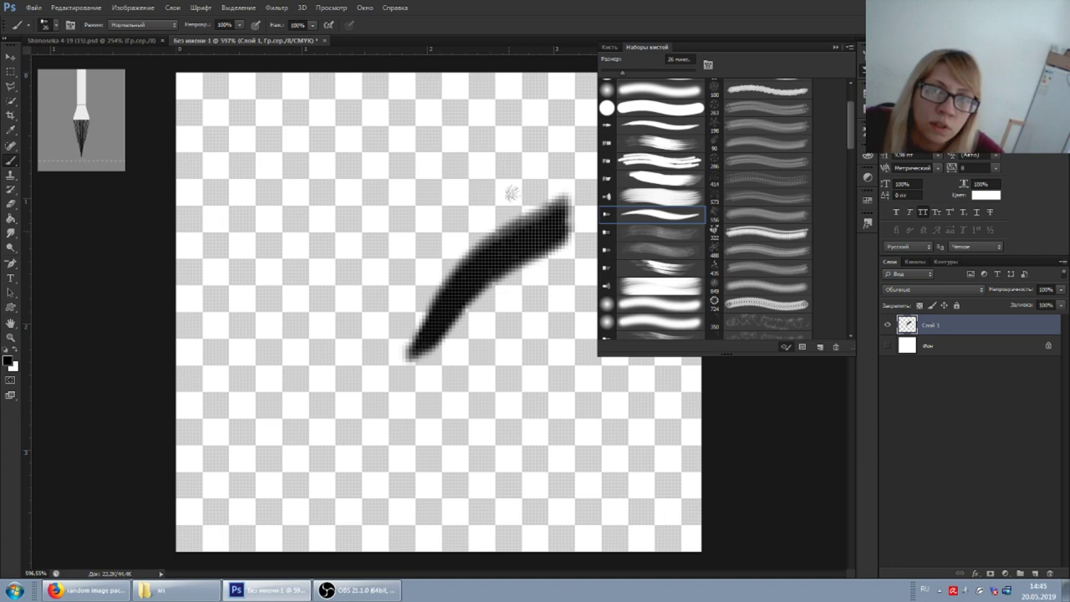
drag(414, 347, 506, 459)
key(ctrl+z)
key(ctrl+z)
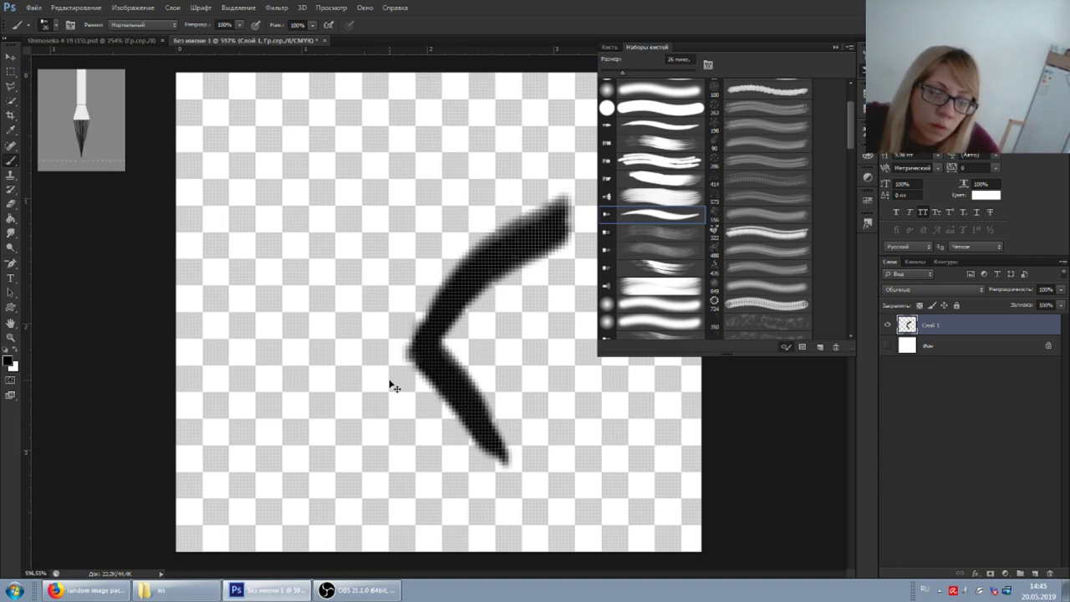
key(ctrl+z)
key(ctrl+z)
mouse_move(232, 472)
mouse_down()
mouse_move(311, 370)
mouse_move(489, 251)
mouse_move(662, 163)
mouse_up()
drag(313, 171, 512, 431)
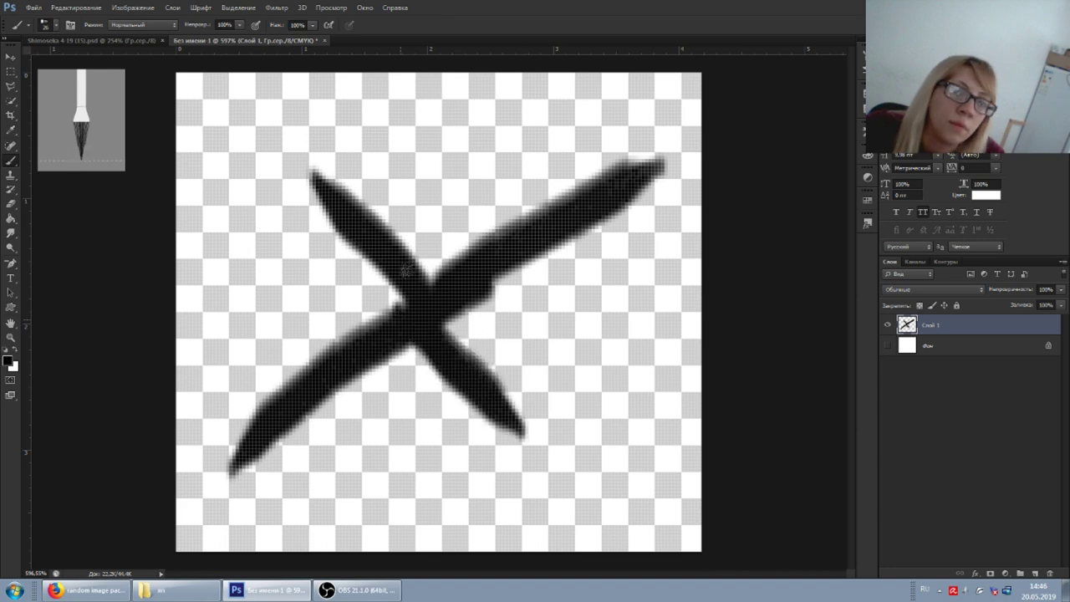
drag(452, 251, 385, 322)
key(Delete)
click(55, 24)
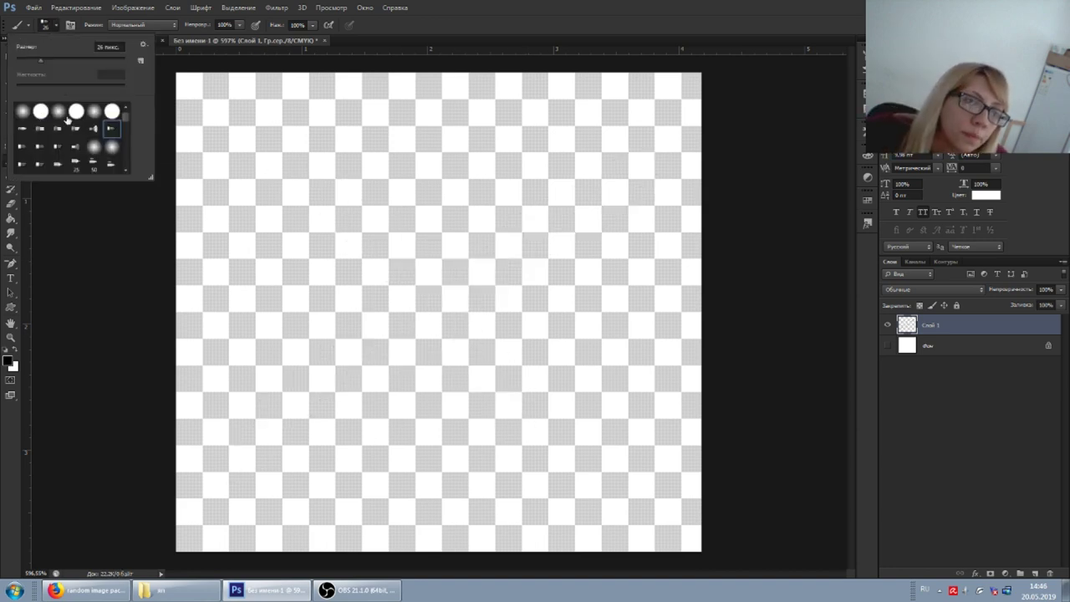
Paint a soft round black dab mid-canvas and shrink the brush to about 21 px
click(433, 304)
click(10, 232)
drag(434, 307, 360, 216)
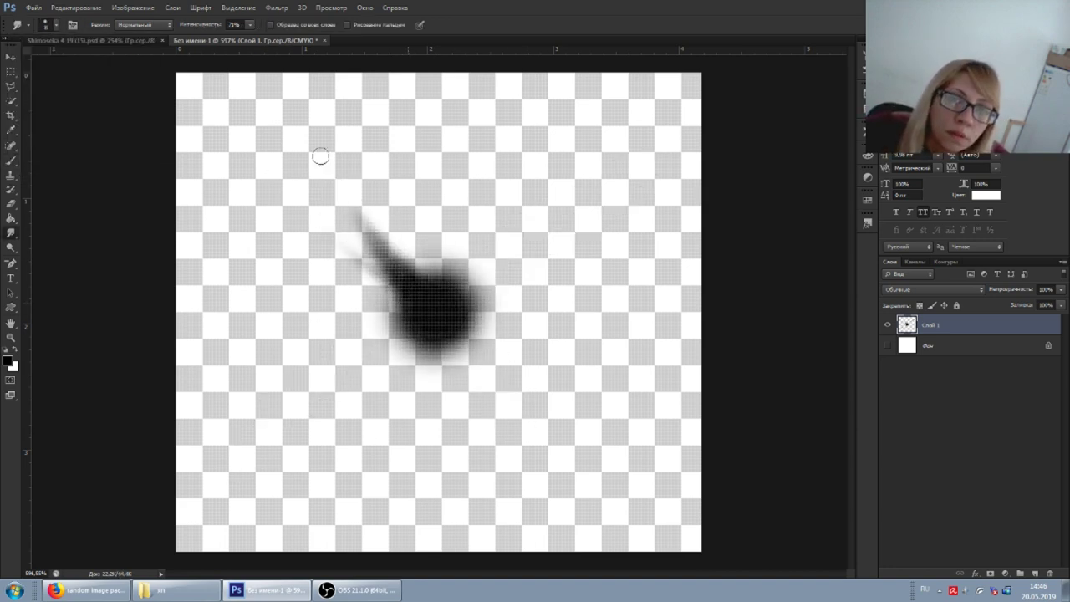
key(ctrl+z)
click(53, 24)
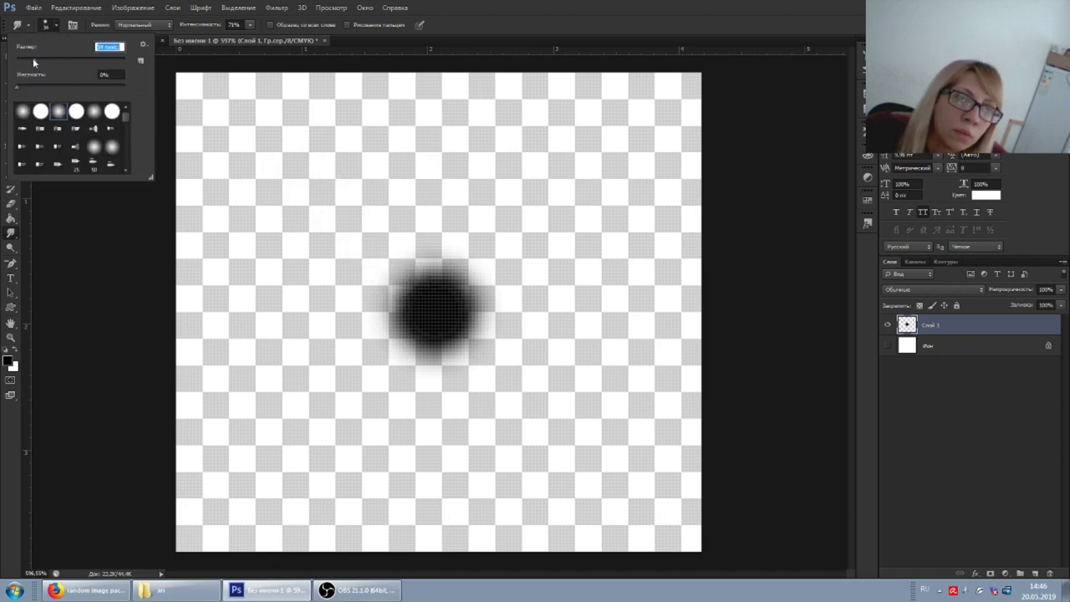
drag(33, 62, 29, 62)
Smudge four arms out from the dab into a star and smooth its centre
drag(434, 309, 334, 197)
mouse_move(434, 310)
mouse_down()
mouse_move(590, 209)
mouse_move(523, 243)
mouse_up()
key(ctrl+z)
mouse_move(435, 309)
mouse_down()
mouse_move(597, 464)
mouse_move(289, 393)
mouse_move(610, 197)
mouse_move(289, 138)
mouse_up()
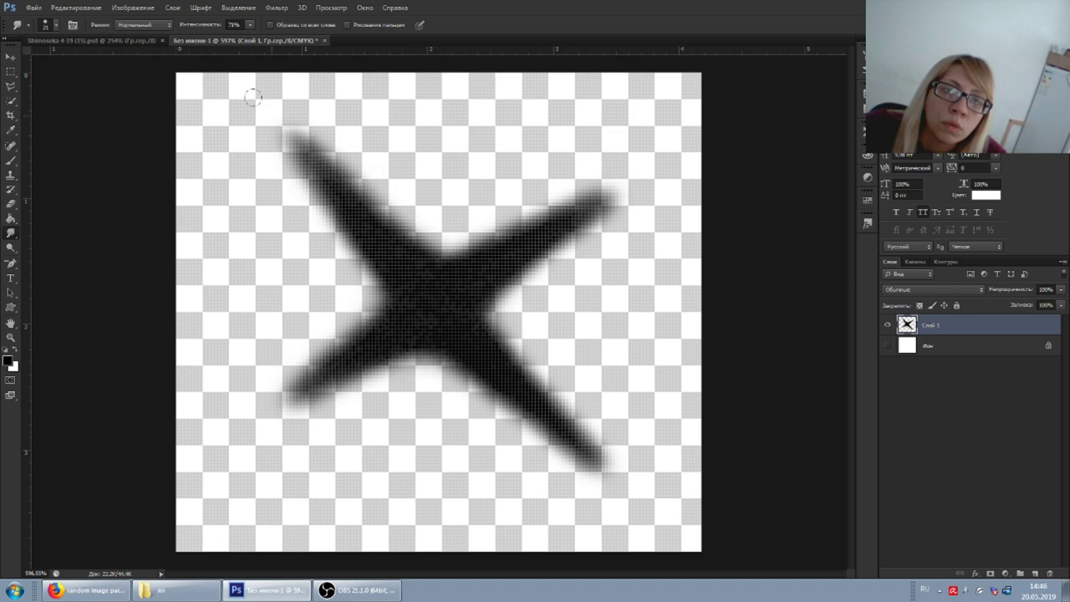
scroll(422, 343, down, 3)
scroll(422, 344, up, 5)
drag(376, 297, 443, 251)
drag(489, 313, 435, 364)
drag(443, 242, 493, 310)
scroll(404, 288, down, 4)
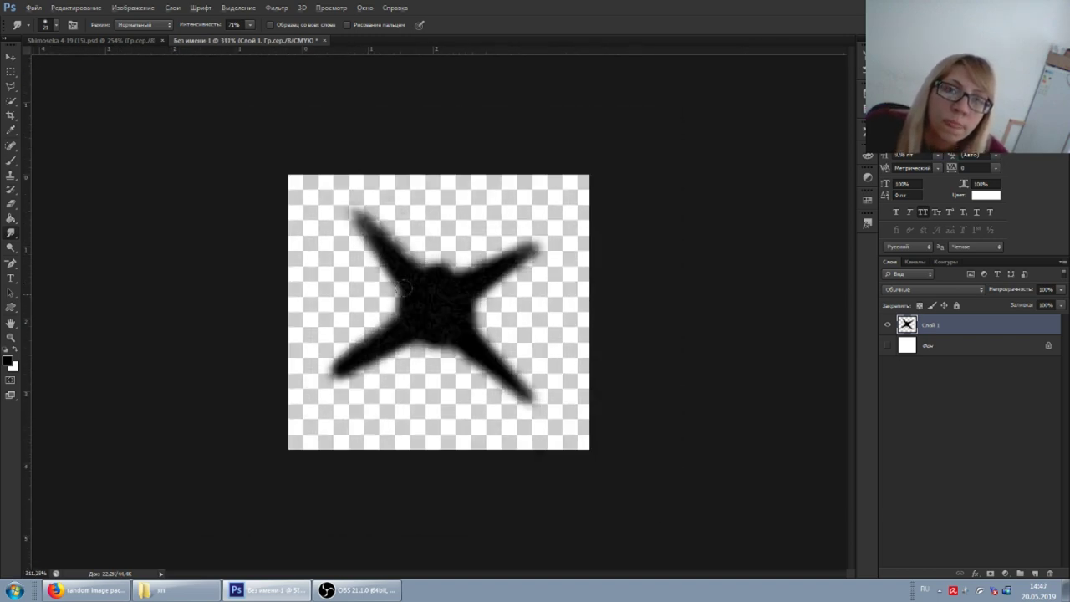
scroll(403, 289, up, 1)
scroll(291, 222, down, 2)
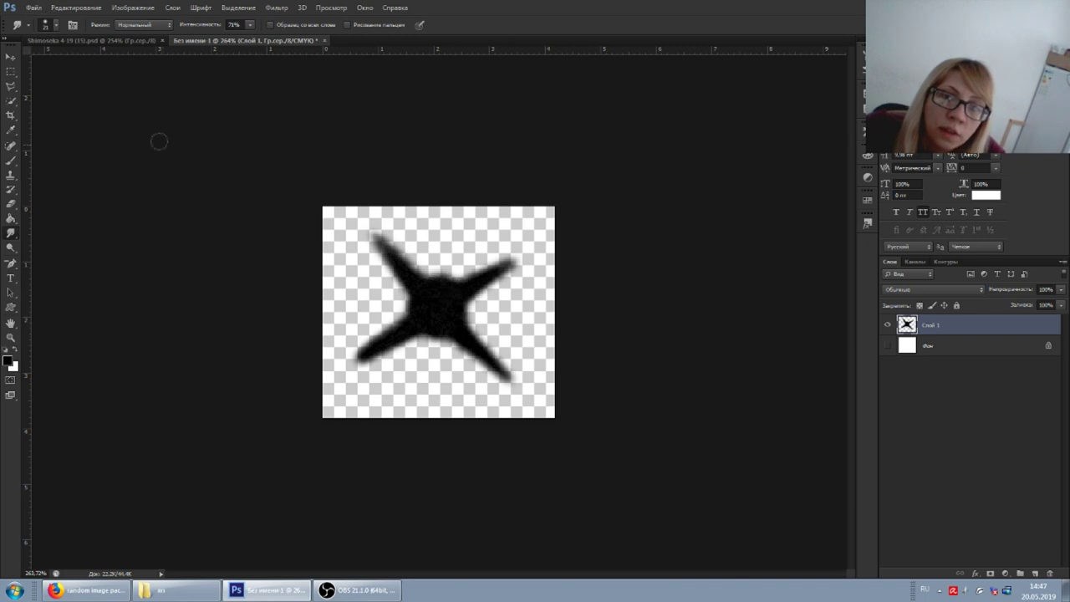
key(v)
key(F5)
Reposition the black star and define it as a brush preset
drag(418, 308, 510, 267)
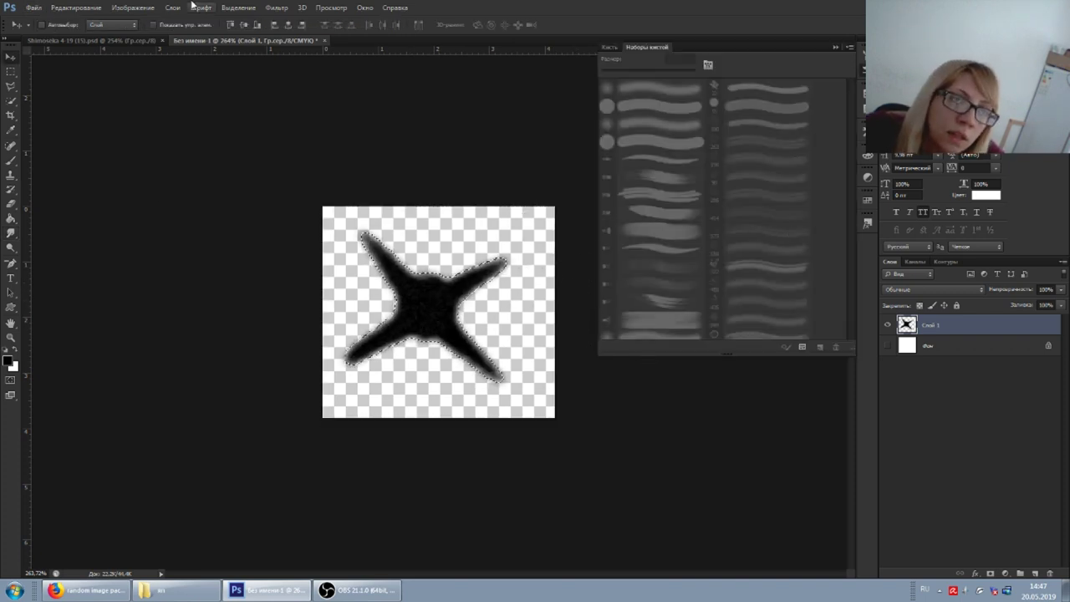
drag(417, 290, 440, 292)
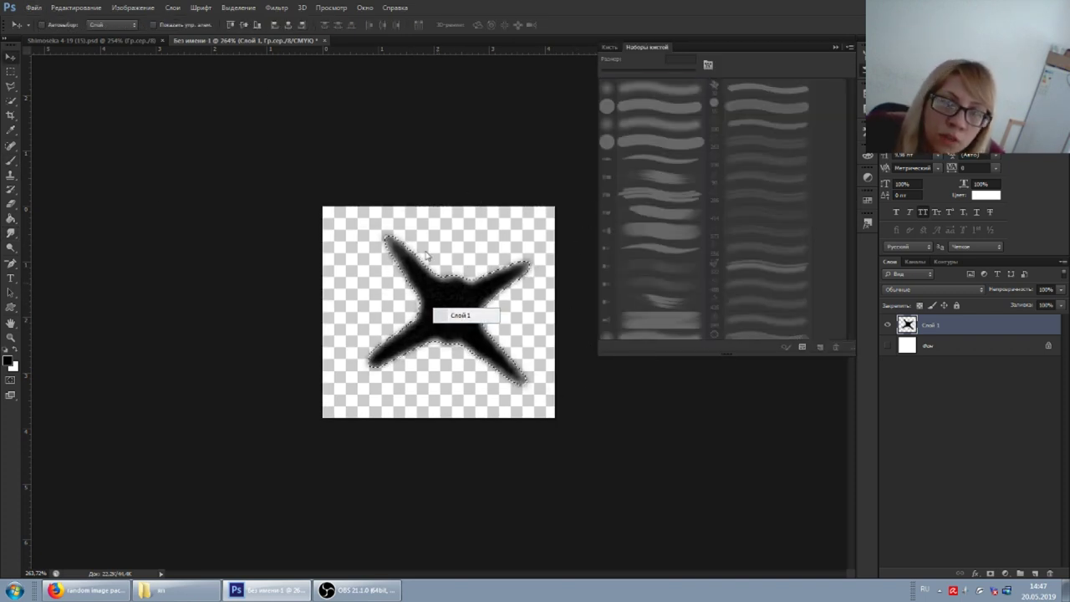
click(133, 8)
click(91, 242)
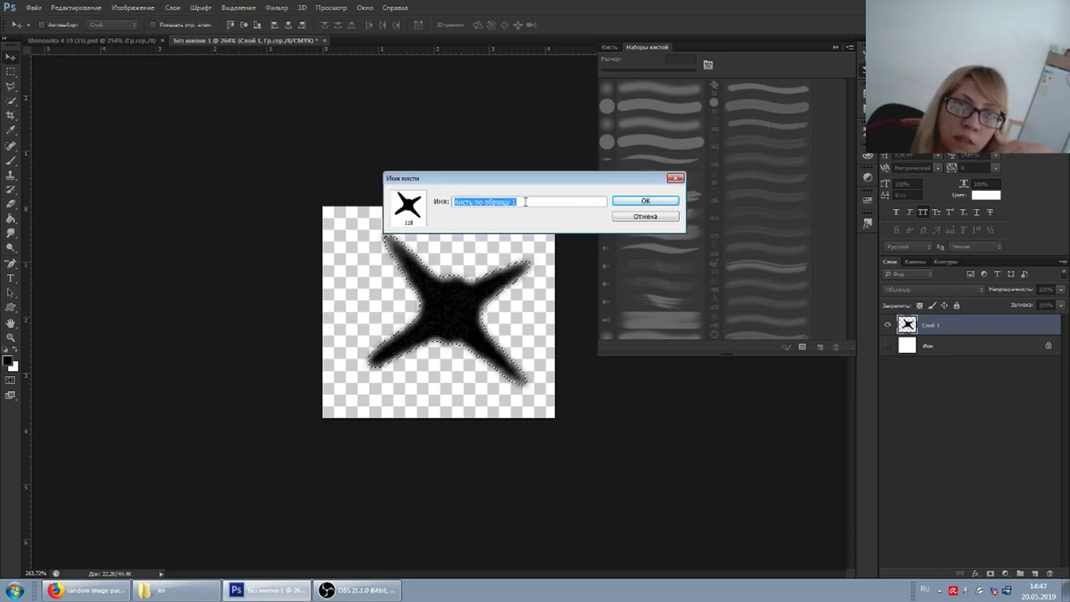
key(Return)
Lengthen the star's upper-right and upper-left arms with the brush
key(b)
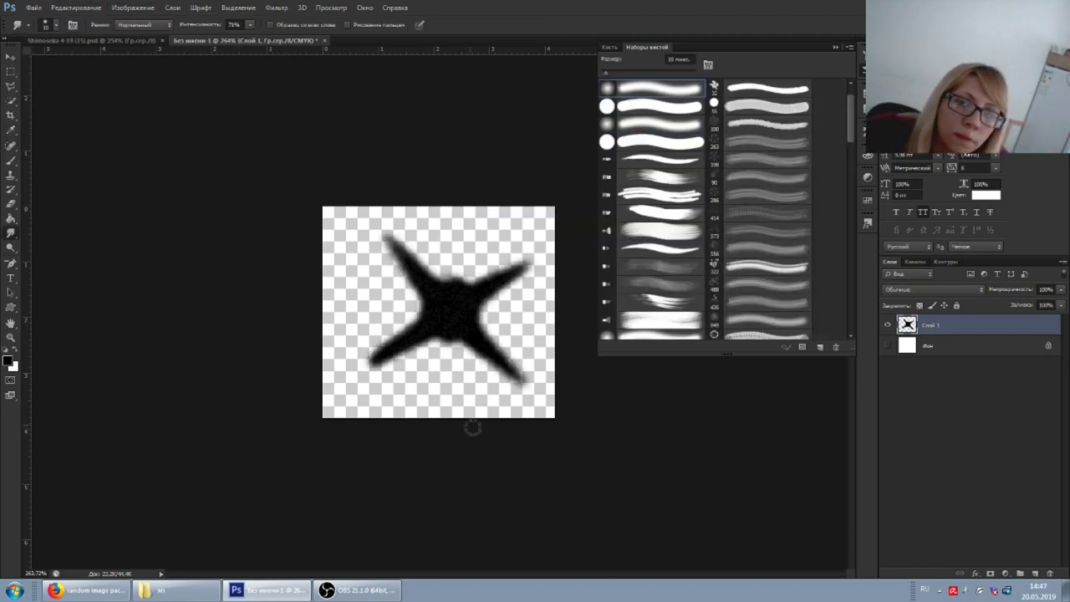
scroll(573, 519, up, 5)
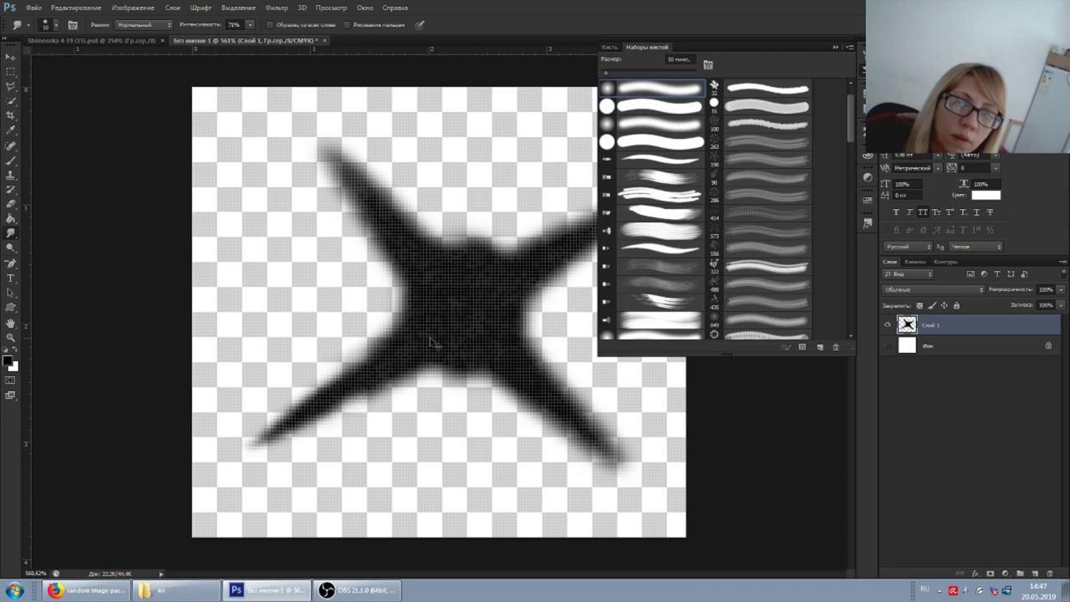
click(835, 47)
drag(535, 251, 643, 194)
drag(585, 226, 659, 185)
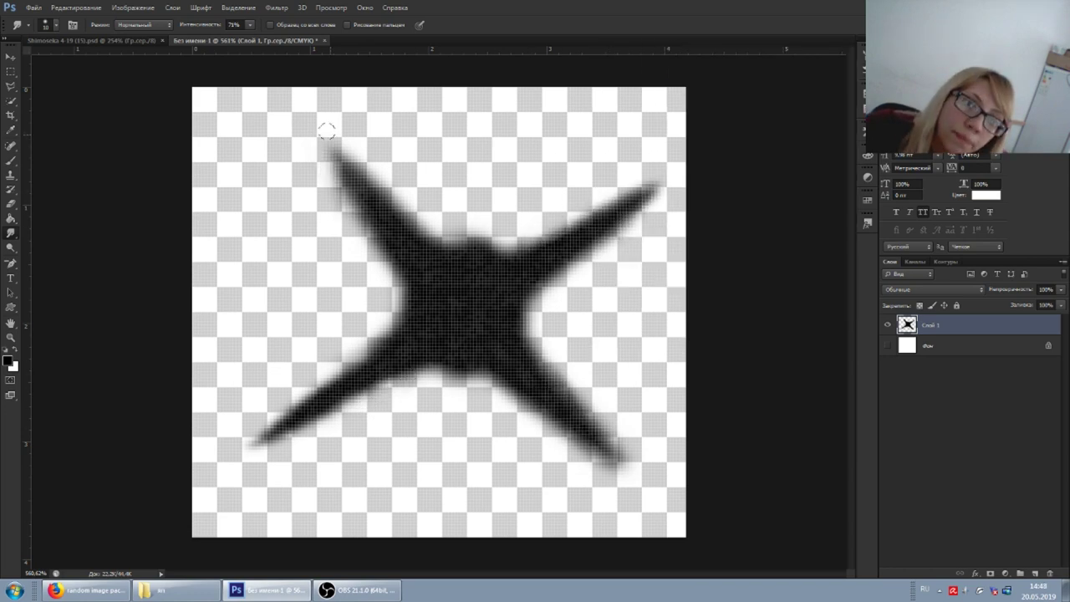
drag(393, 218, 303, 118)
scroll(453, 315, down, 3)
scroll(452, 316, up, 2)
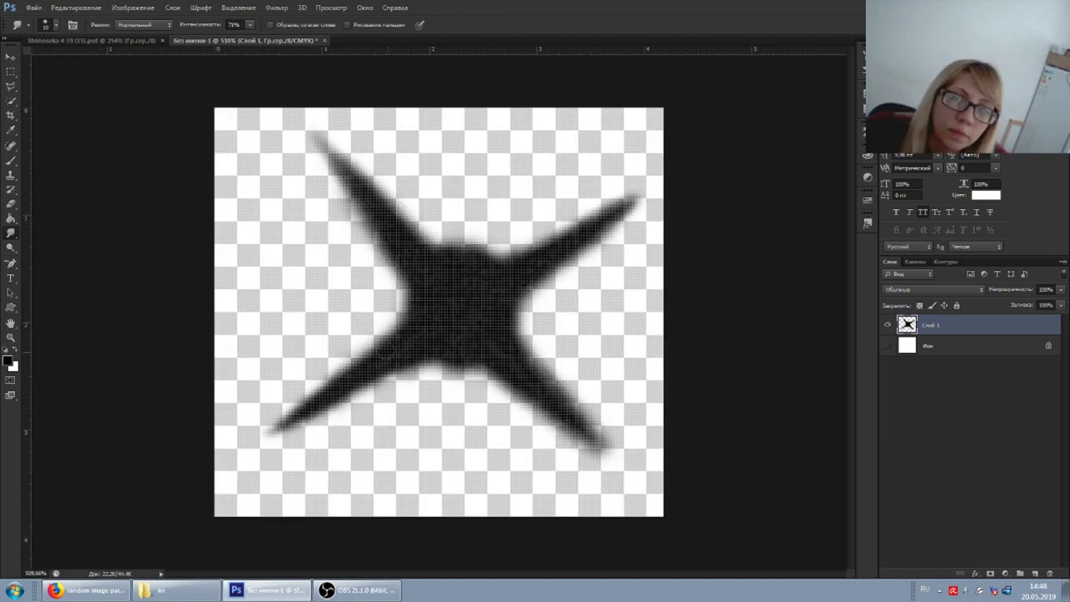
scroll(485, 283, down, 1)
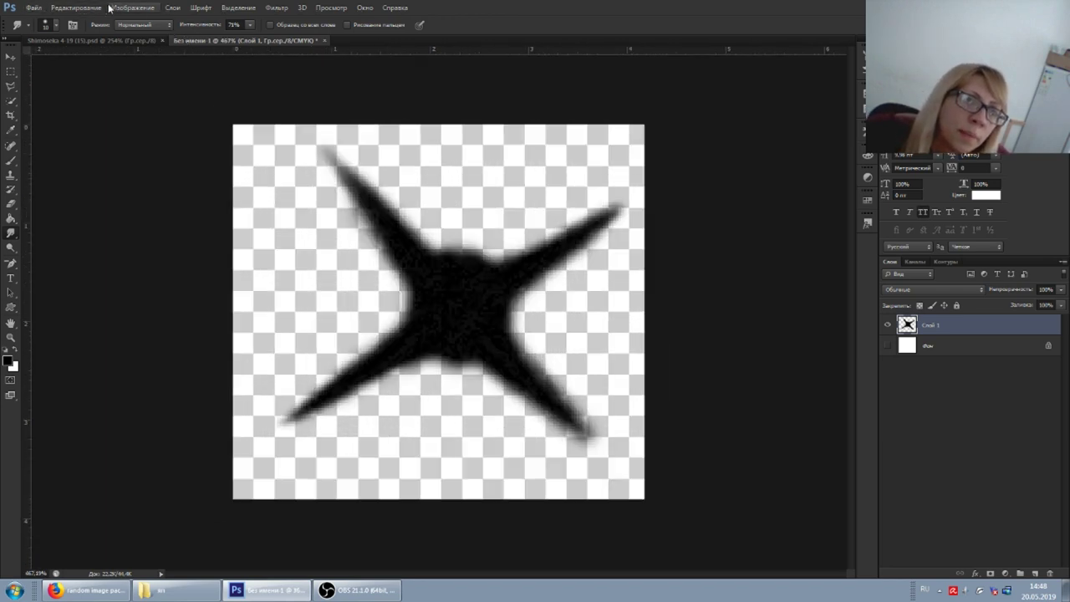
Define the star as a brush preset named 'sparkle'
click(83, 7)
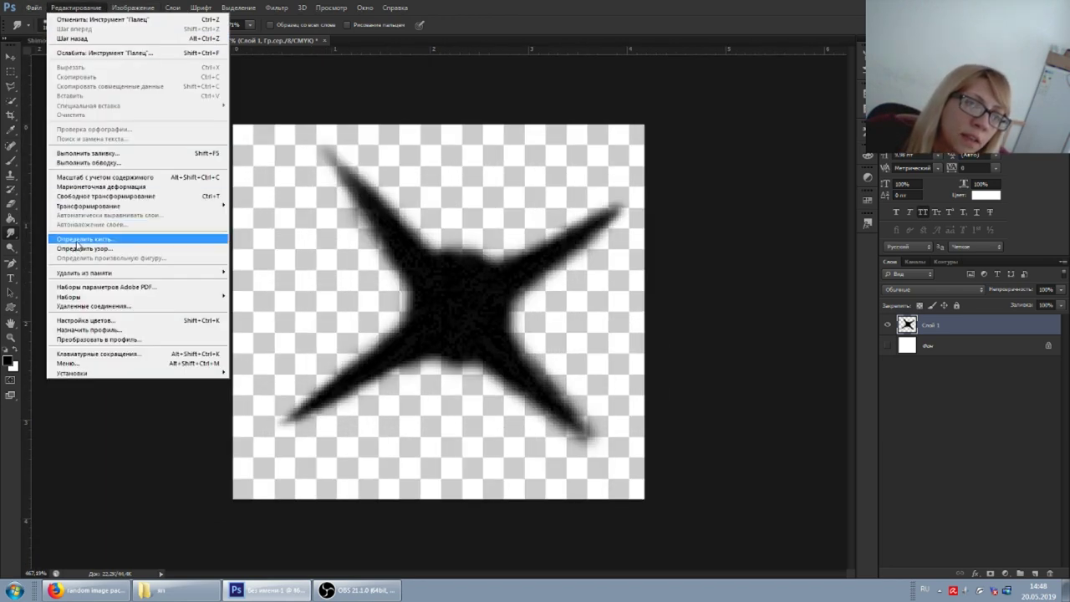
click(76, 240)
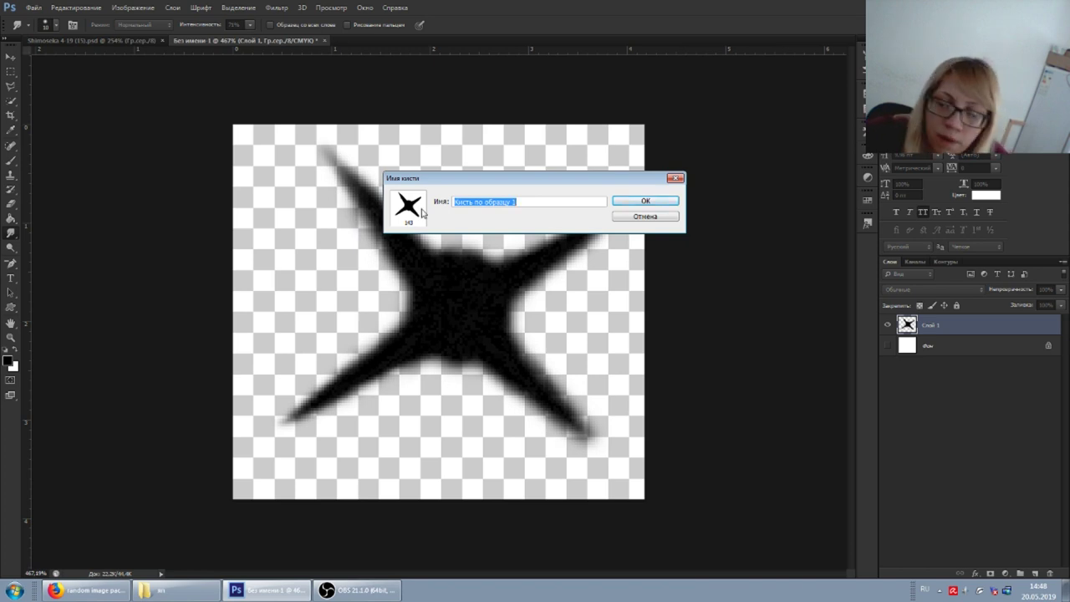
key(alt+shift)
text(sparkle)
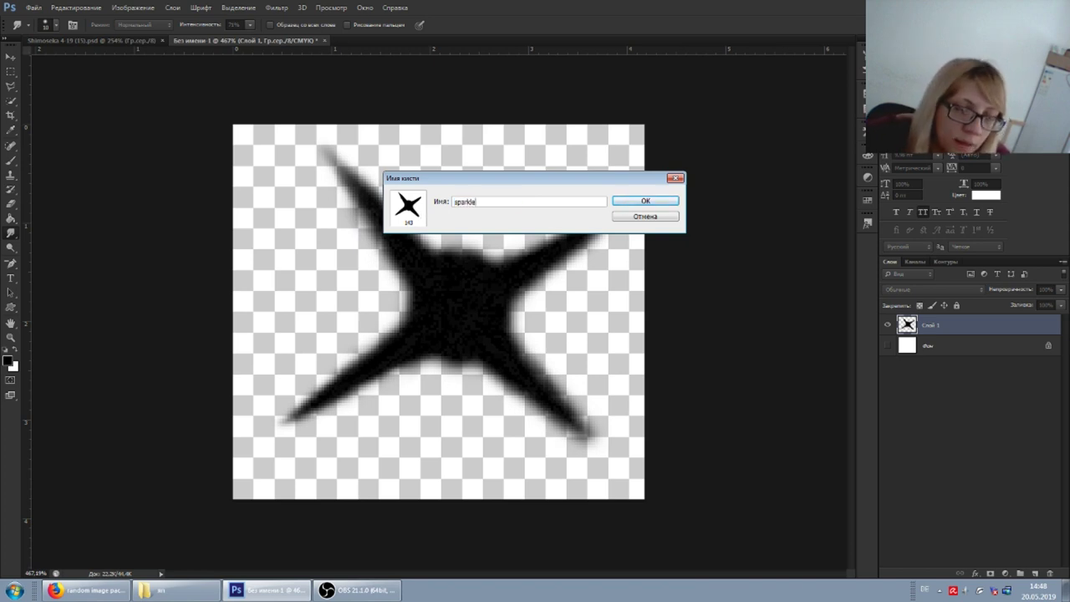
key(Return)
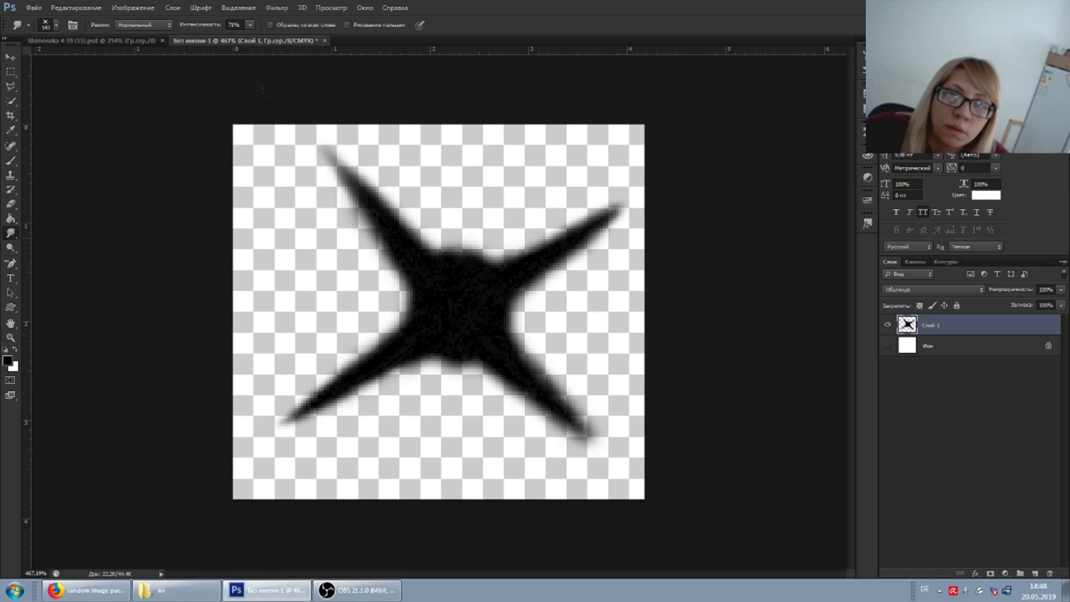
Erase the black star from the layer, then undo to restore it
scroll(266, 93, down, 2)
scroll(404, 203, down, 2)
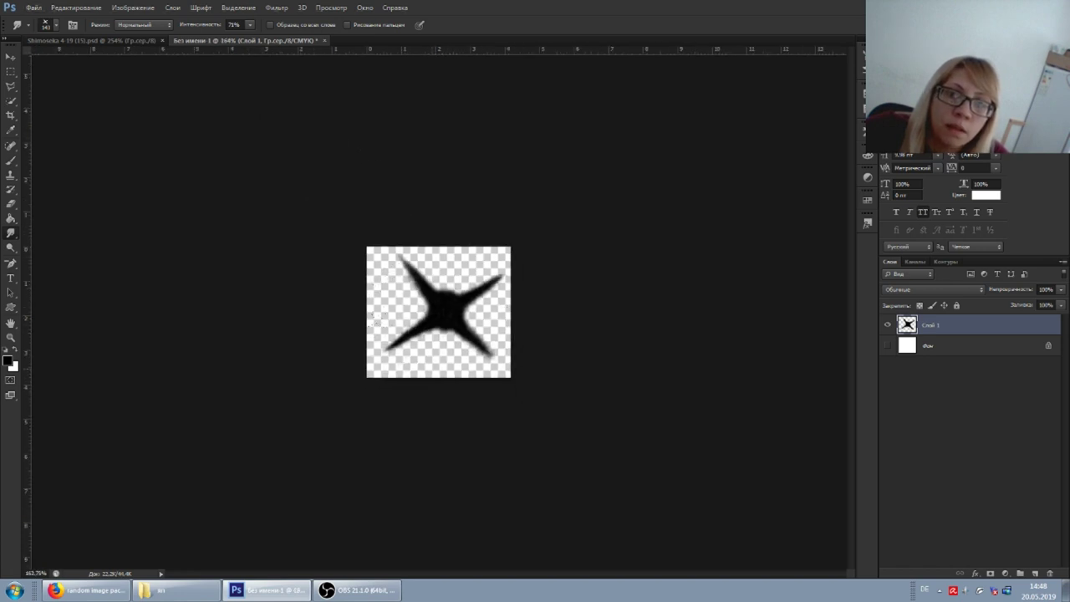
drag(373, 318, 561, 347)
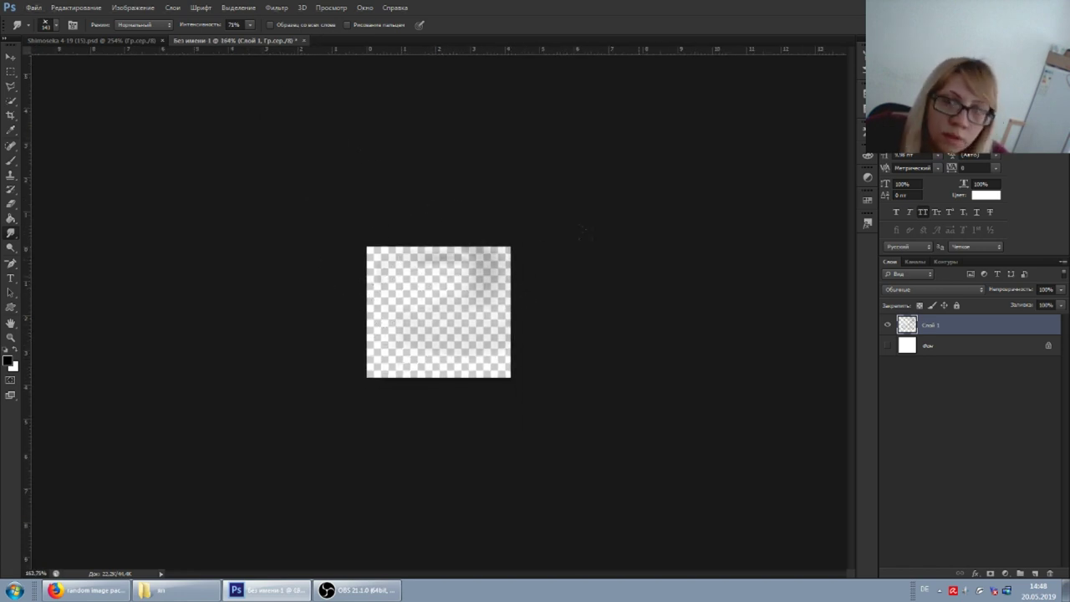
key(ctrl+y)
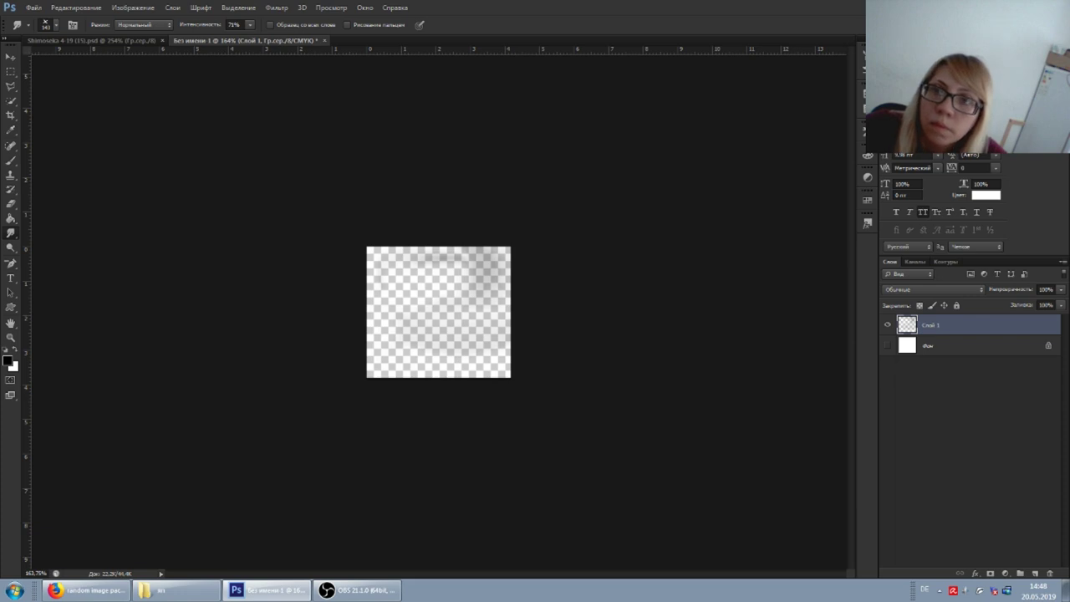
key(ctrl+z)
Select the Brush tool, check its presets, and start a new document
click(11, 159)
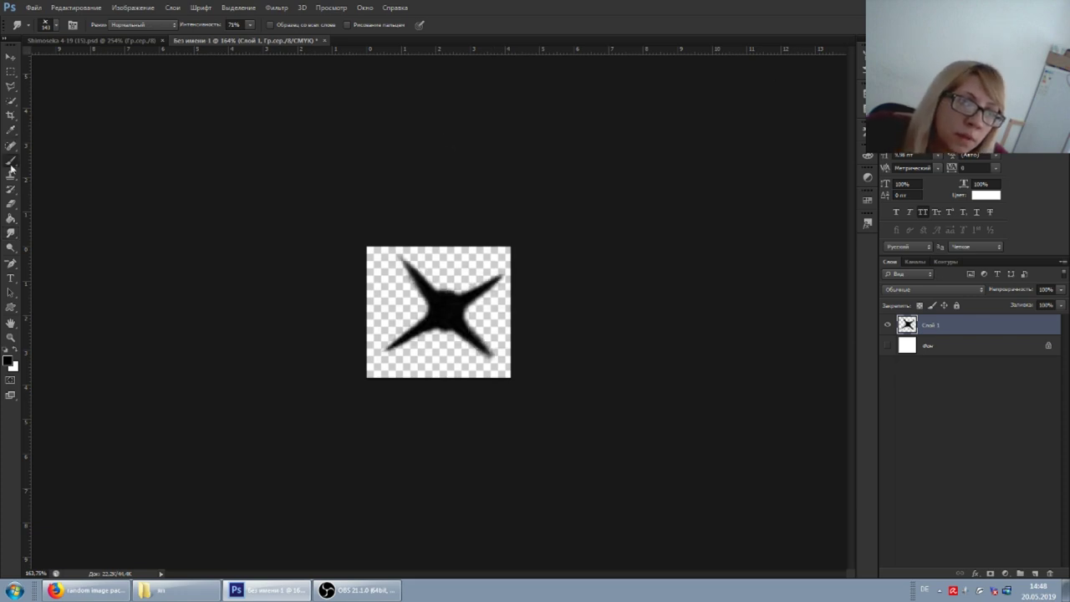
click(57, 27)
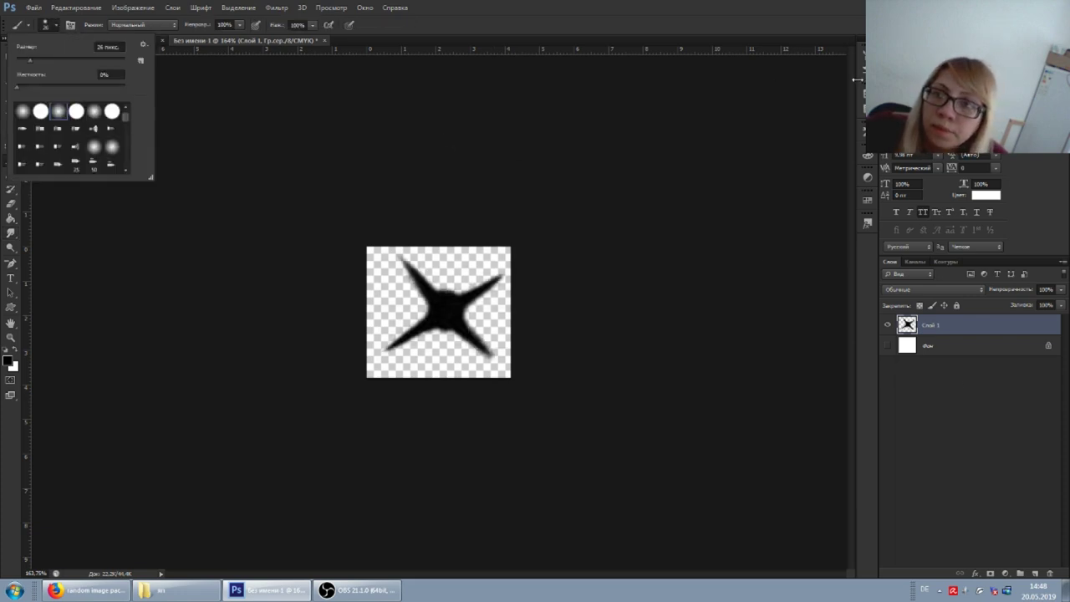
key(Escape)
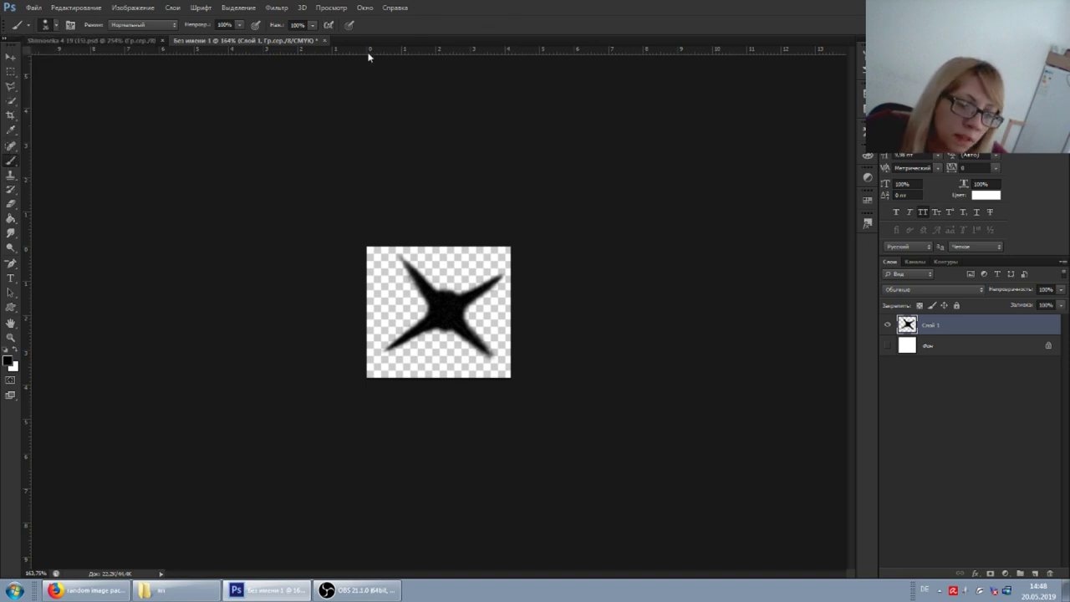
click(33, 8)
click(42, 18)
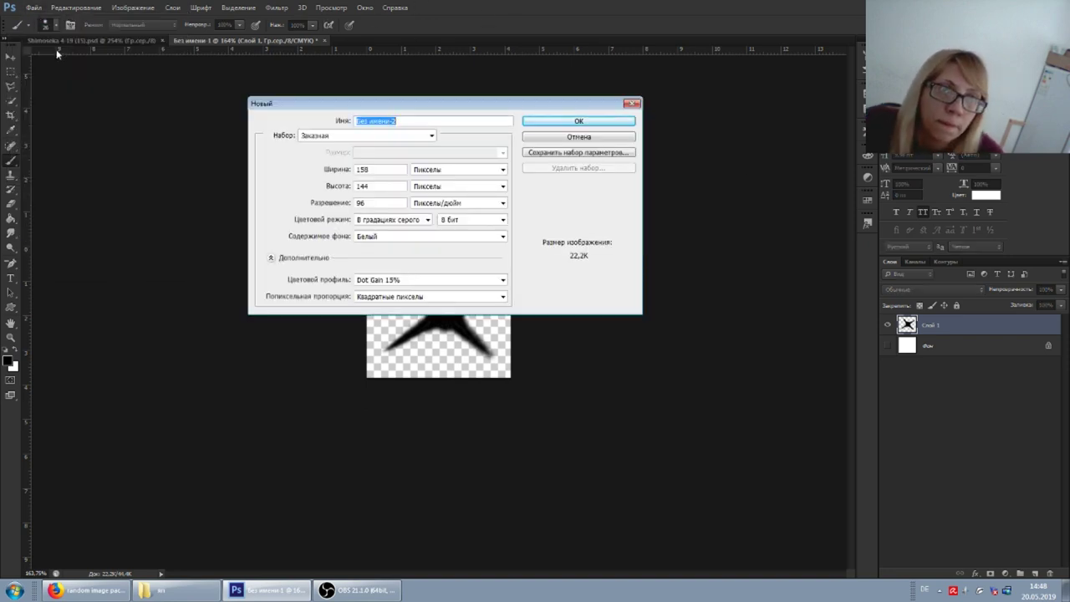
Create a new 400 × 400 px document, then switch back to the manga page
click(376, 169)
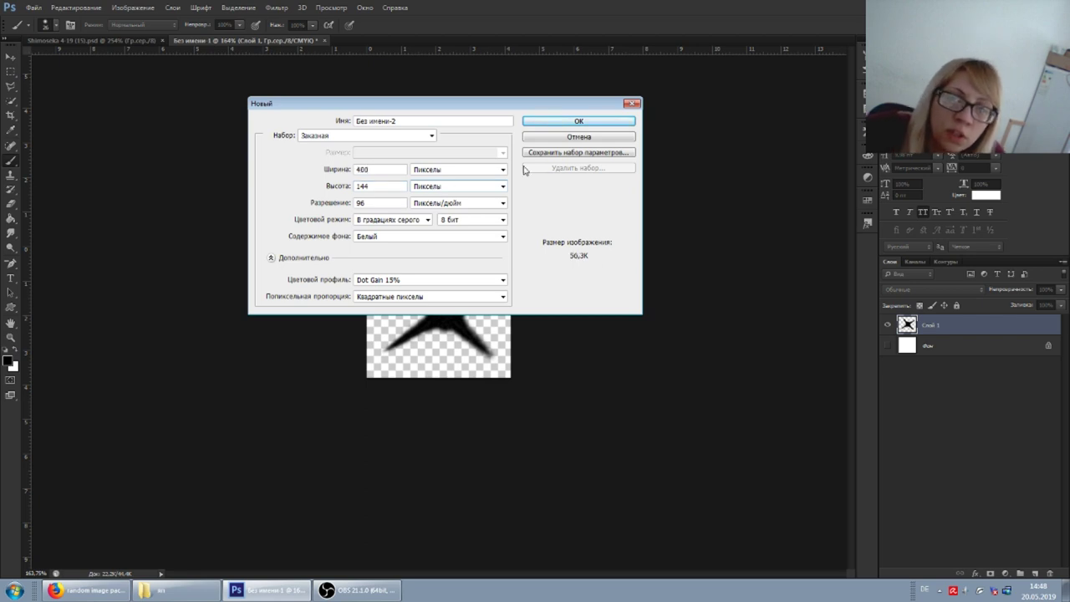
text(00)
key(Return)
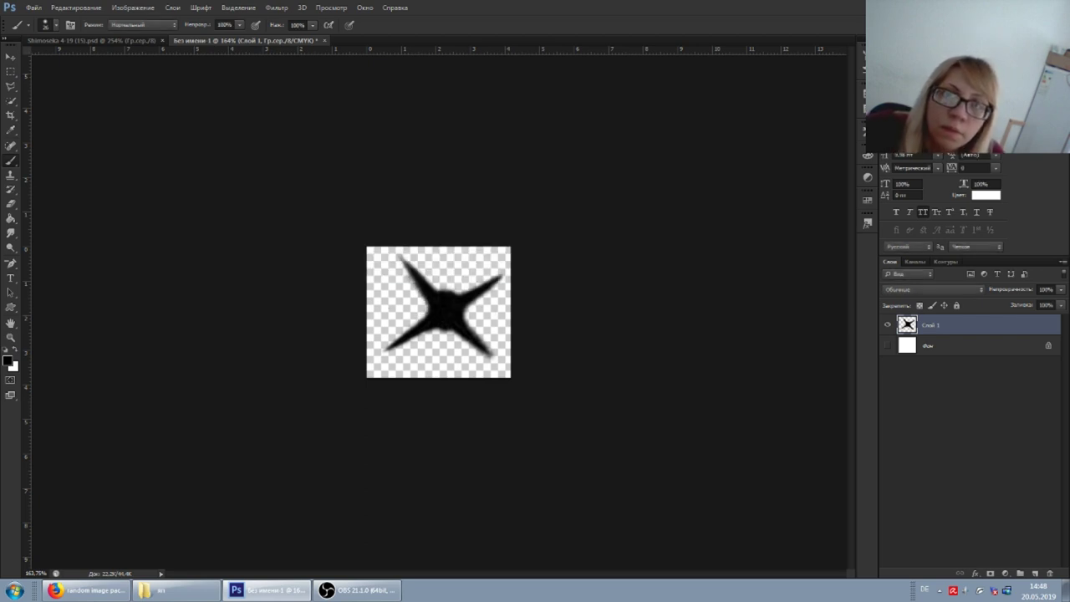
click(132, 41)
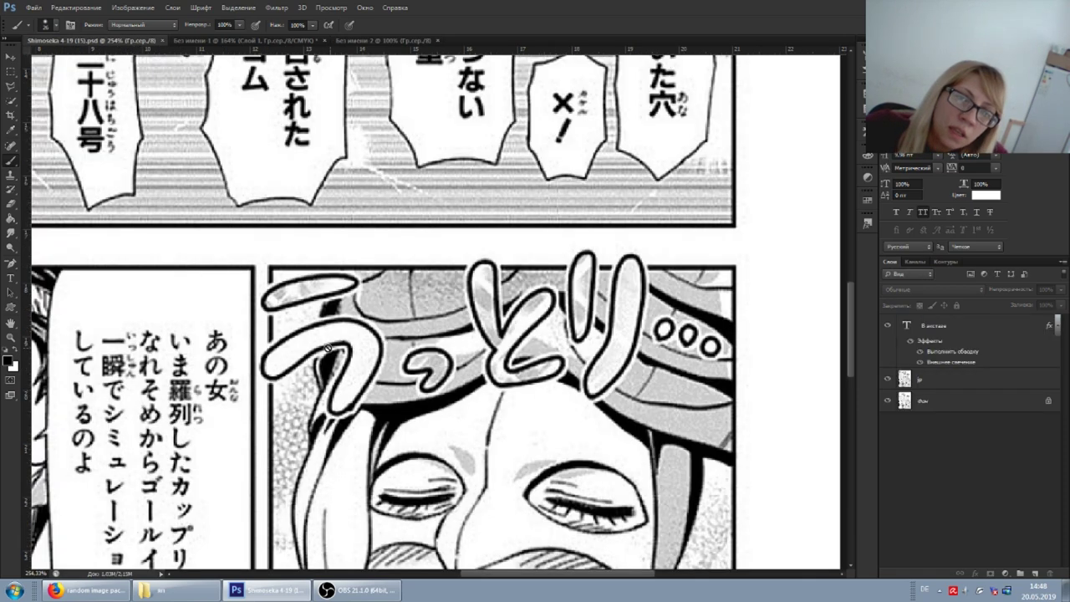
In the new document, set a light grey foreground colour and pick the Gradient tool
click(354, 41)
click(8, 360)
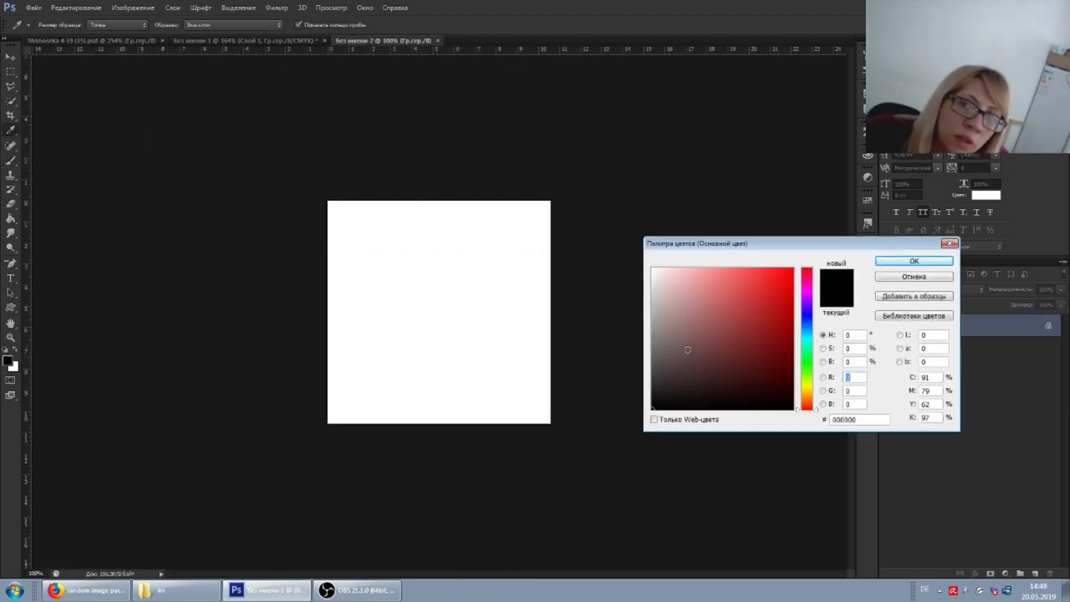
drag(666, 315, 654, 304)
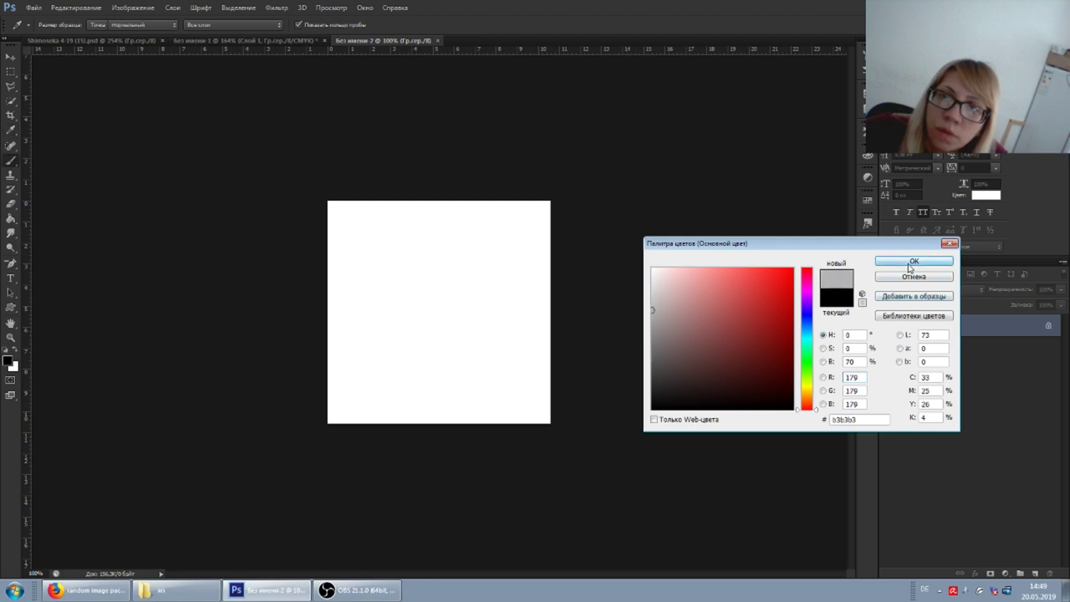
click(914, 260)
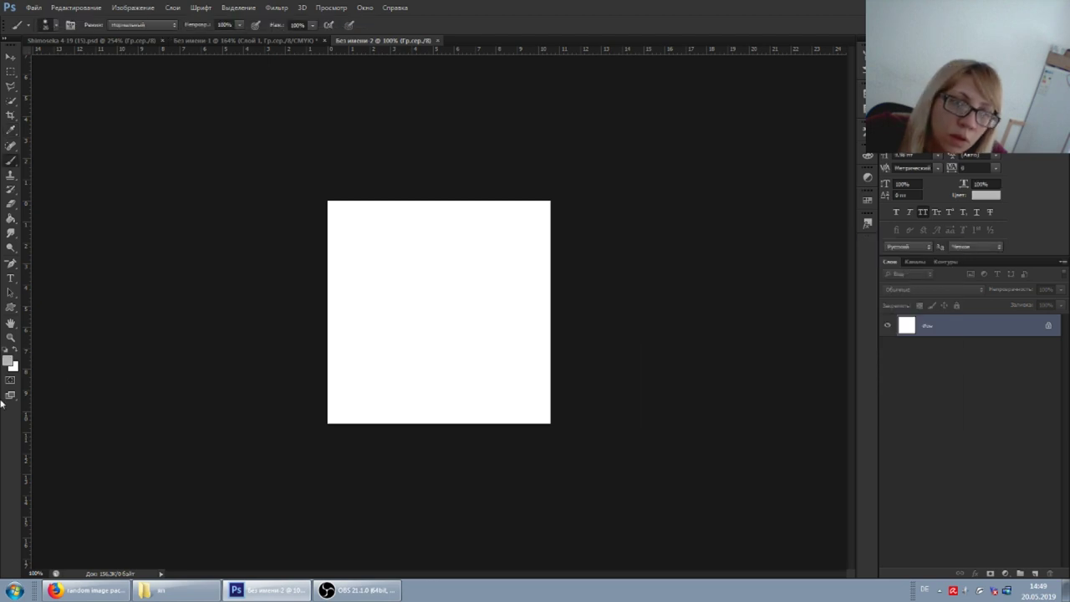
click(7, 221)
click(62, 221)
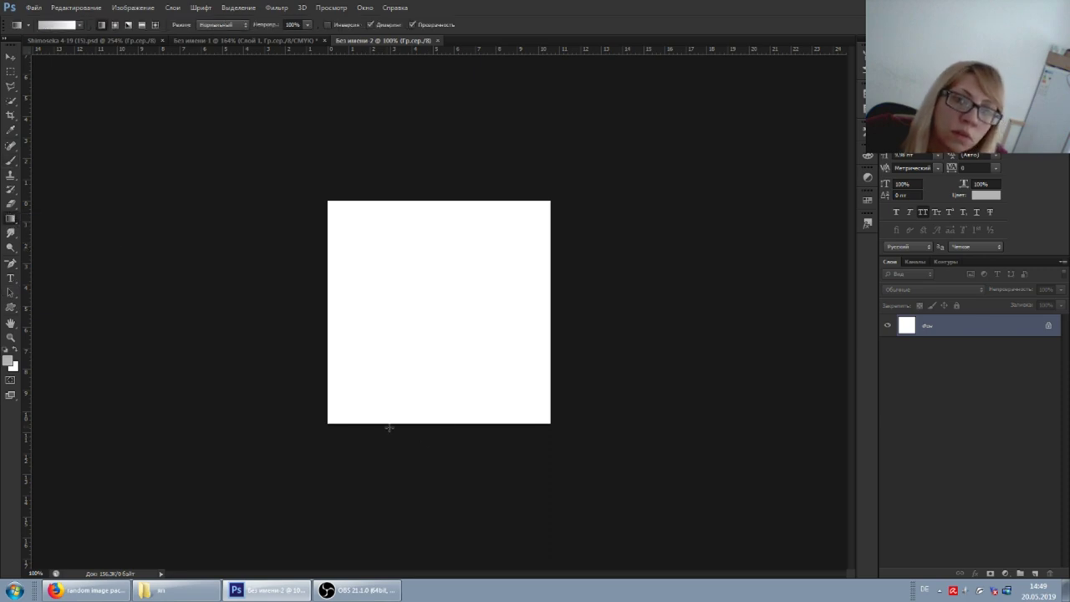
Draw a diagonal gradient, grey at top-right to white at bottom-left, redoing until satisfied
drag(388, 428, 554, 168)
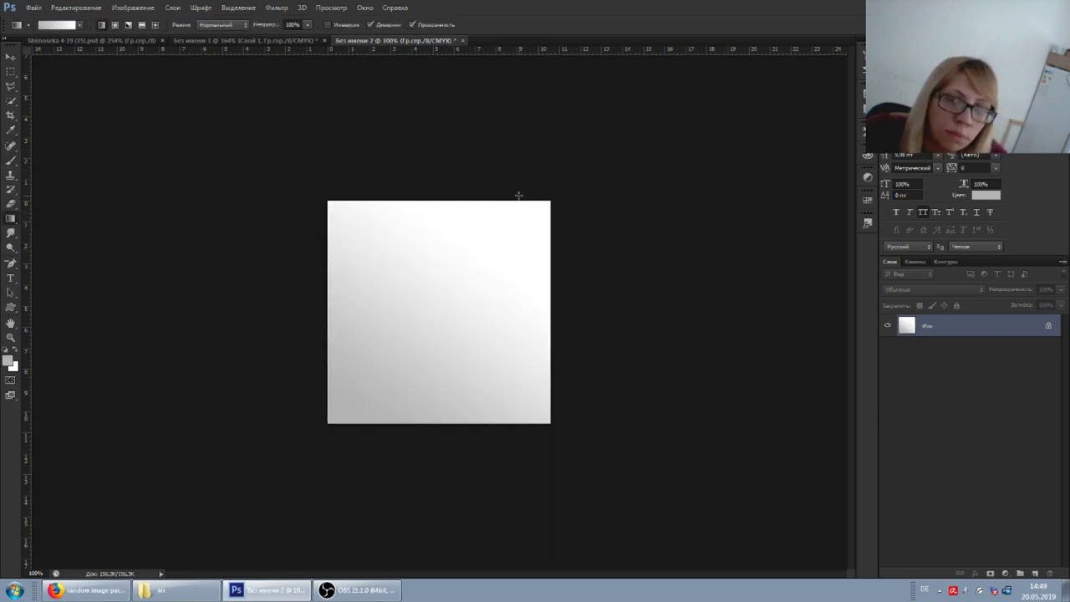
key(ctrl+y)
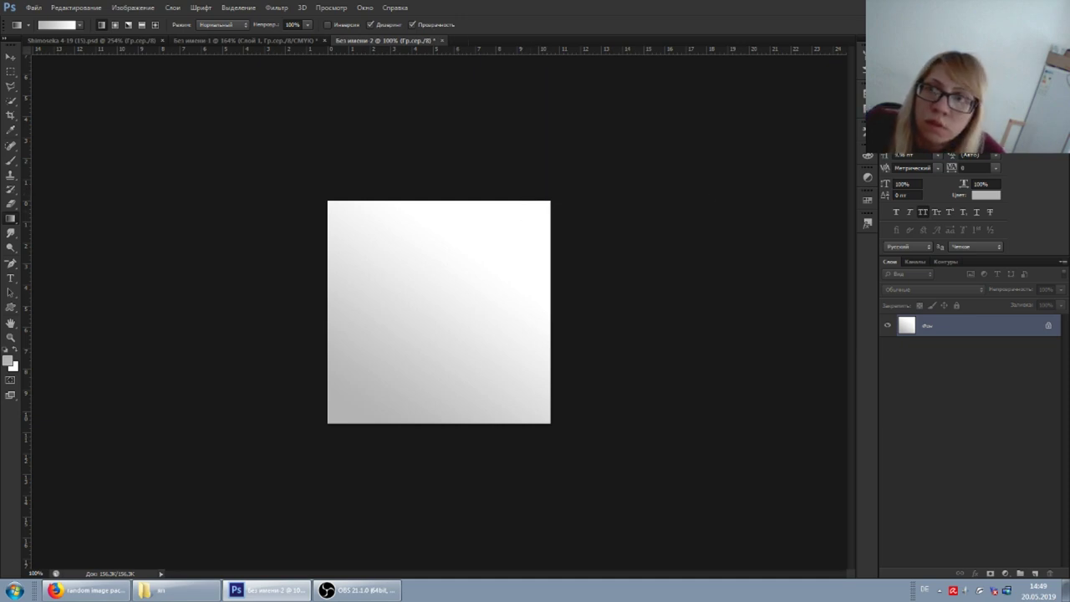
key(ctrl+z)
drag(548, 209, 351, 418)
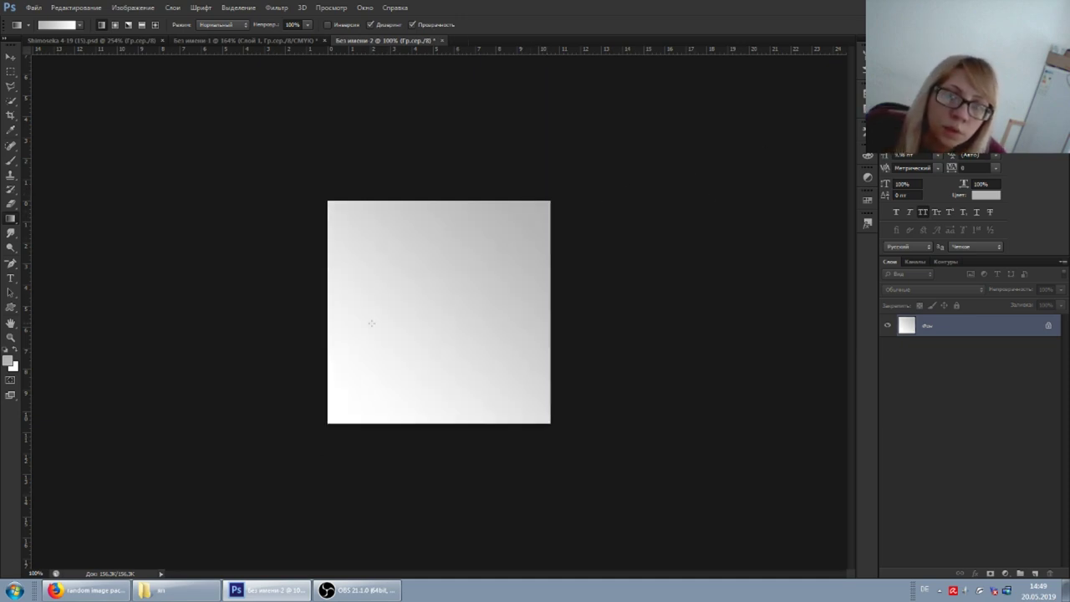
drag(518, 173, 327, 421)
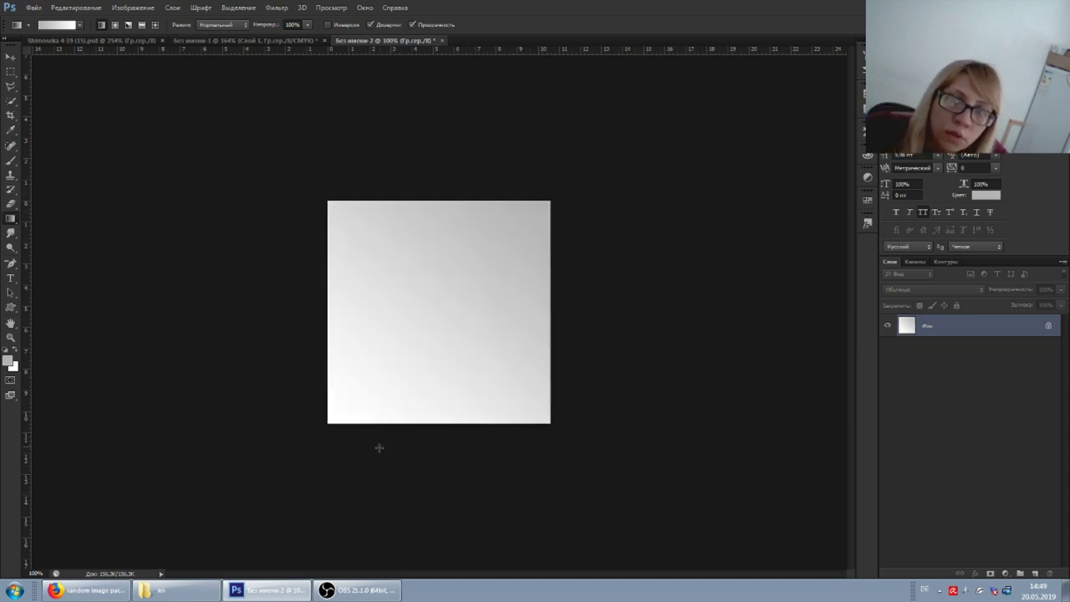
drag(390, 407, 376, 427)
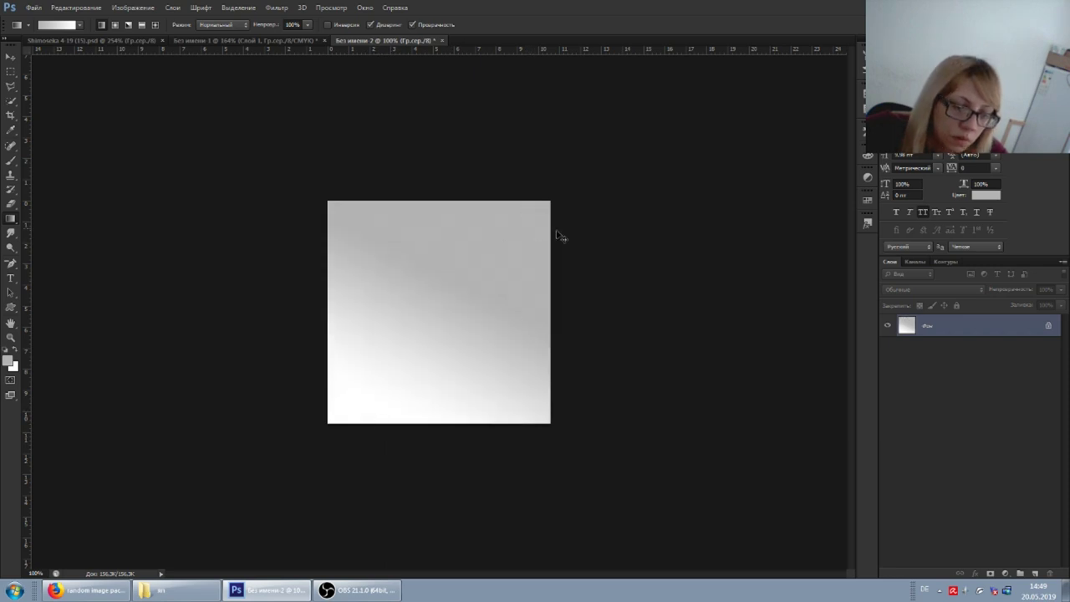
key(ctrl+z)
drag(497, 220, 349, 444)
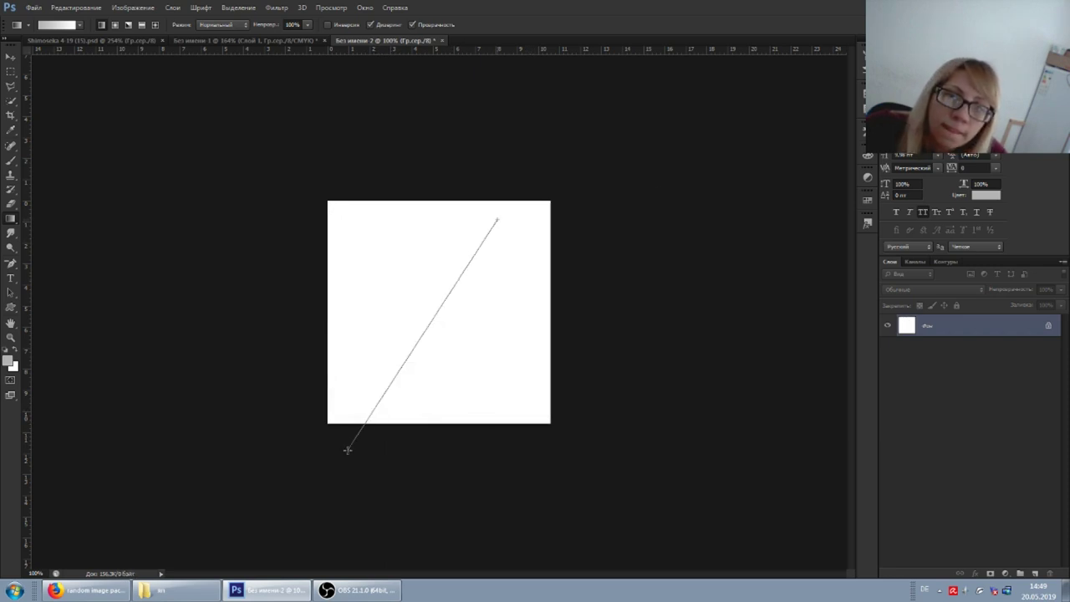
click(11, 160)
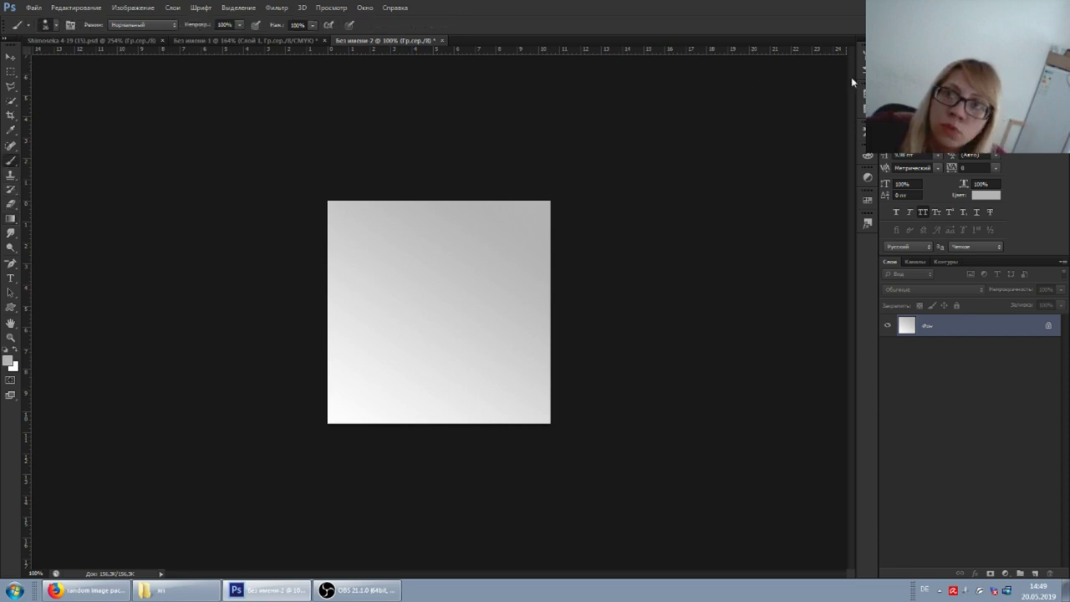
Select the 143 px sparkle brush and increase its Brush Tip Shape spacing
key(F5)
scroll(830, 226, down, 5)
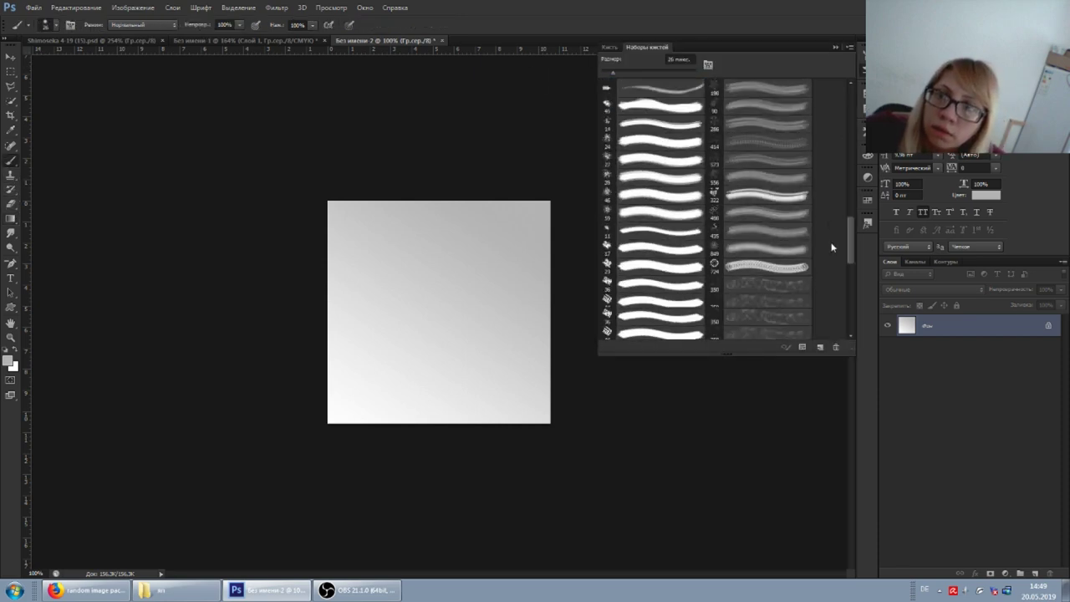
scroll(830, 227, down, 5)
click(753, 312)
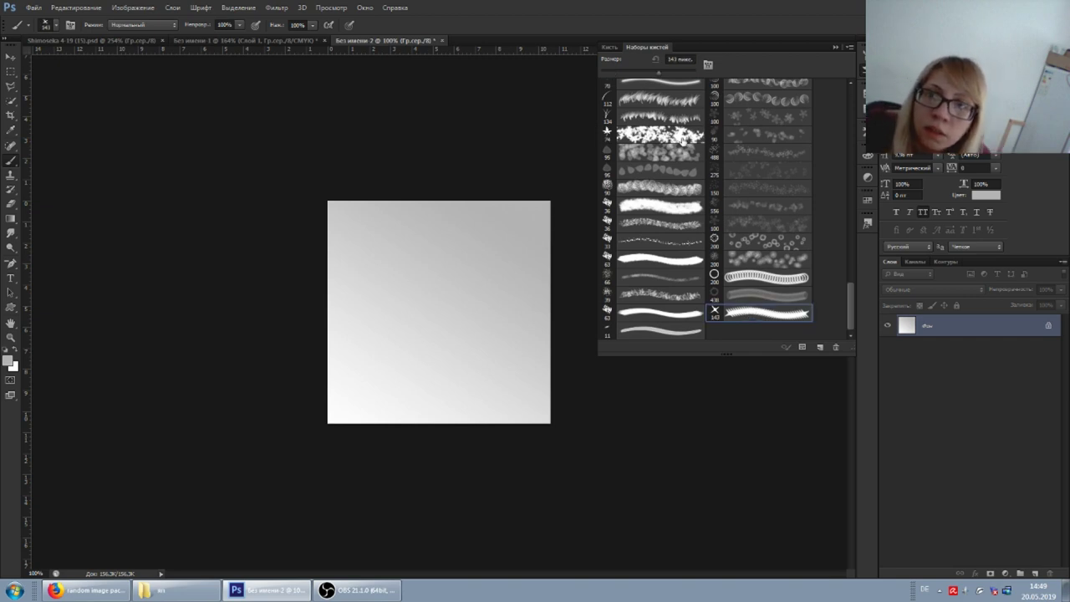
click(618, 47)
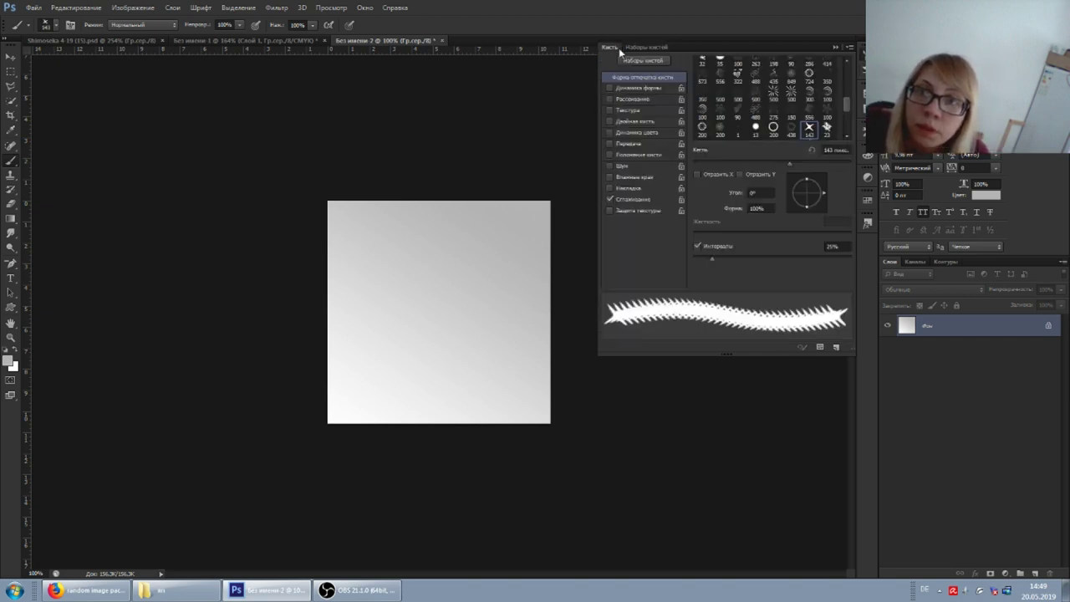
drag(712, 258, 807, 254)
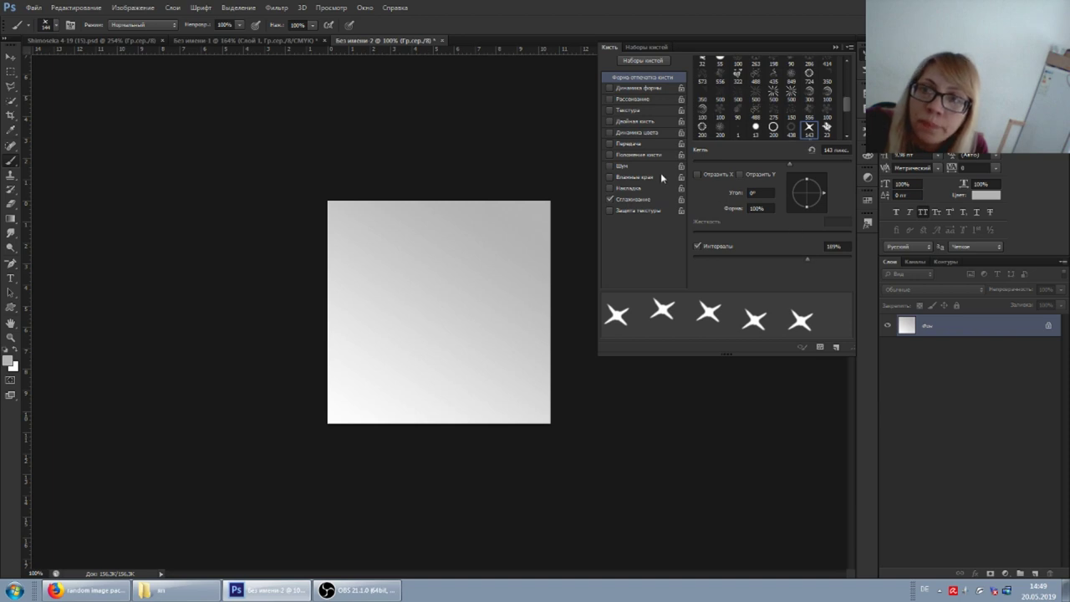
Test star stamps and strokes on the gradient, undoing each attempt
click(391, 279)
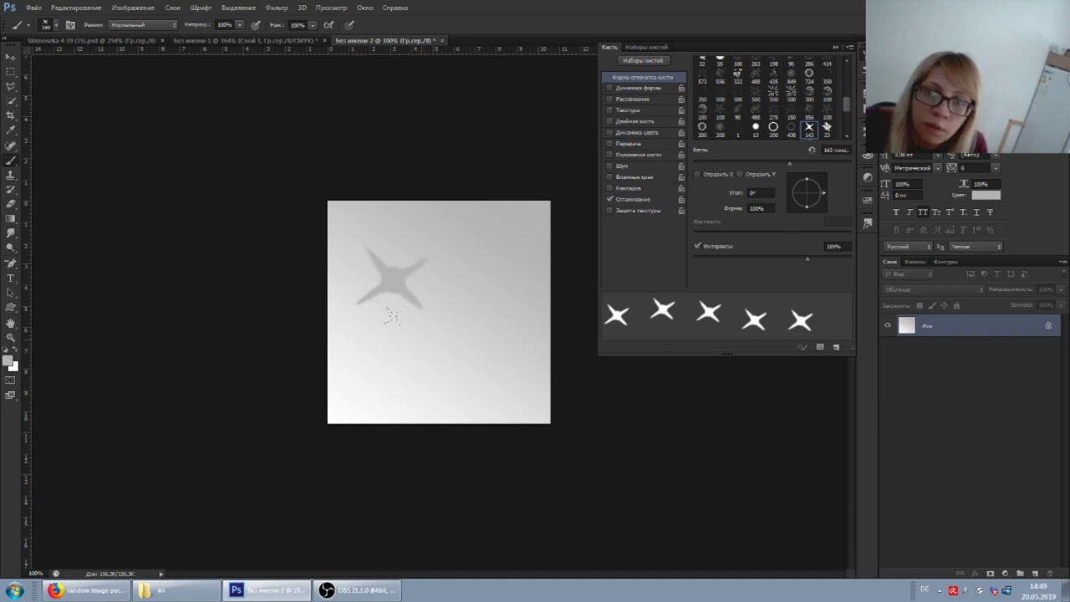
click(421, 340)
click(518, 268)
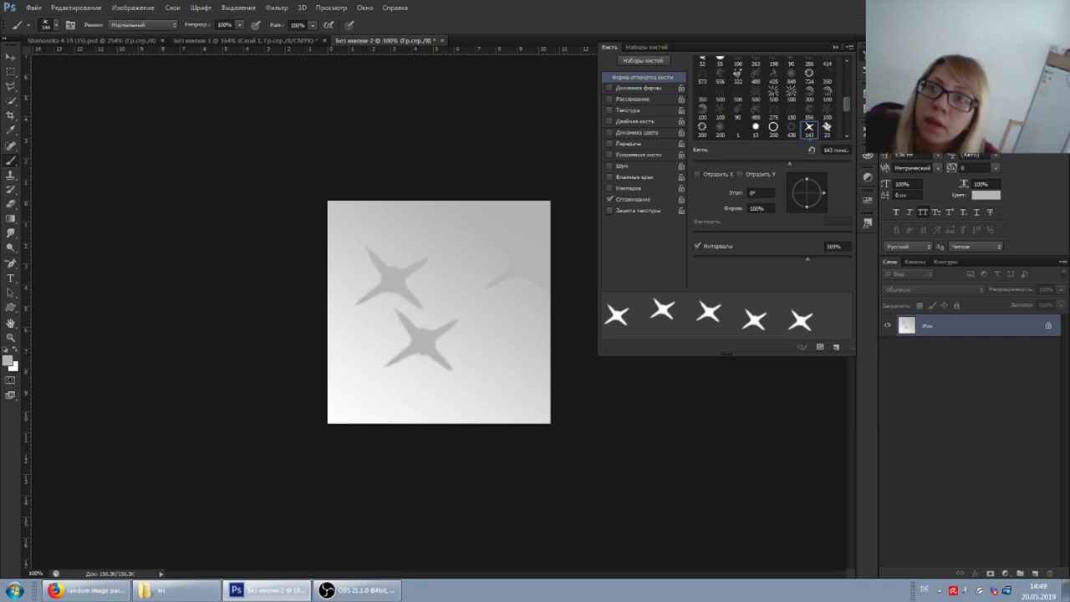
key(ctrl+z)
drag(352, 287, 497, 244)
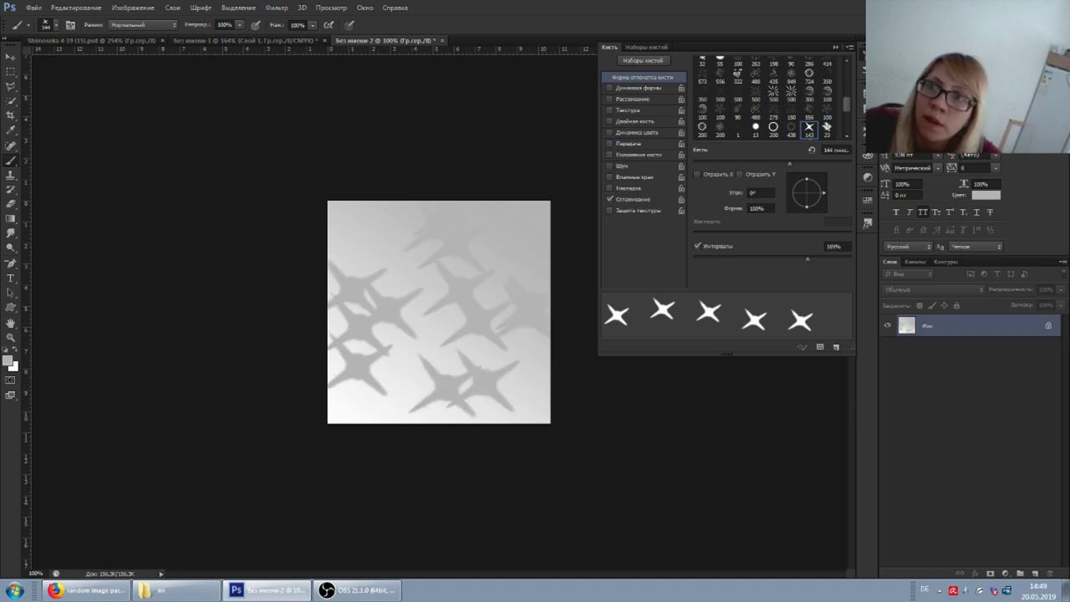
key(ctrl+z)
drag(809, 263, 704, 259)
mouse_move(351, 393)
mouse_down()
mouse_move(468, 251)
mouse_move(494, 342)
mouse_move(535, 388)
mouse_up()
key(ctrl+z)
Spread the stars farther apart, then return to the gradient document after checking other tabs
mouse_move(709, 260)
mouse_down()
mouse_move(836, 261)
mouse_move(816, 261)
mouse_up()
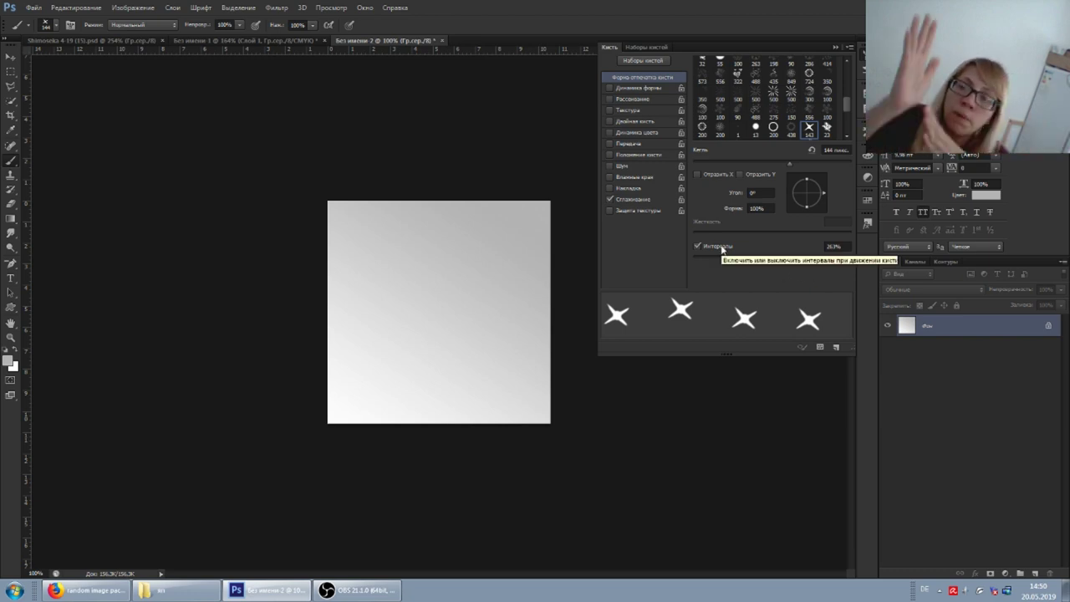
click(314, 42)
click(104, 42)
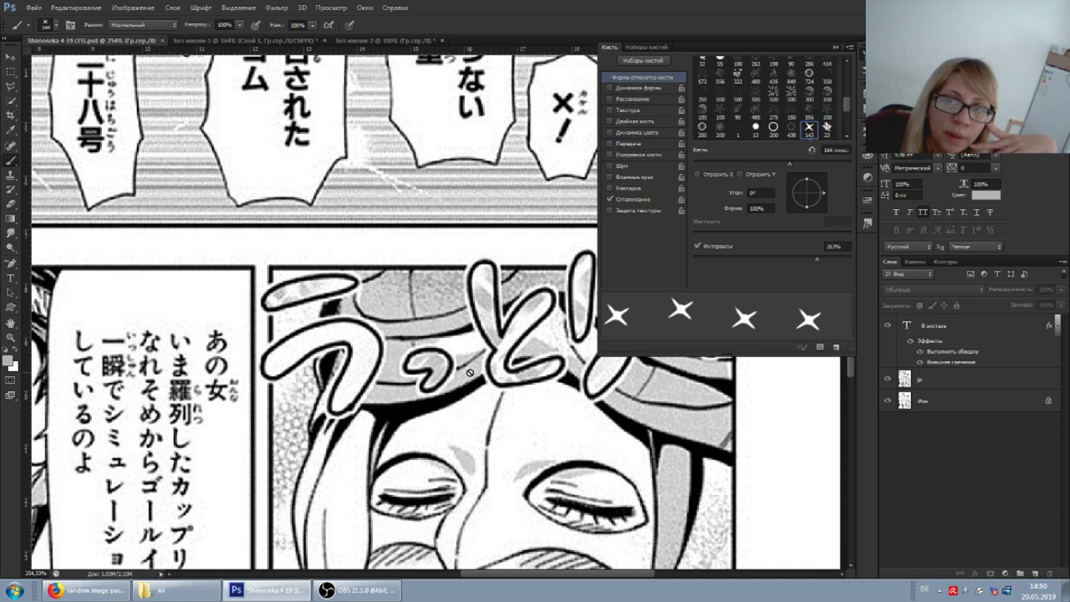
click(365, 41)
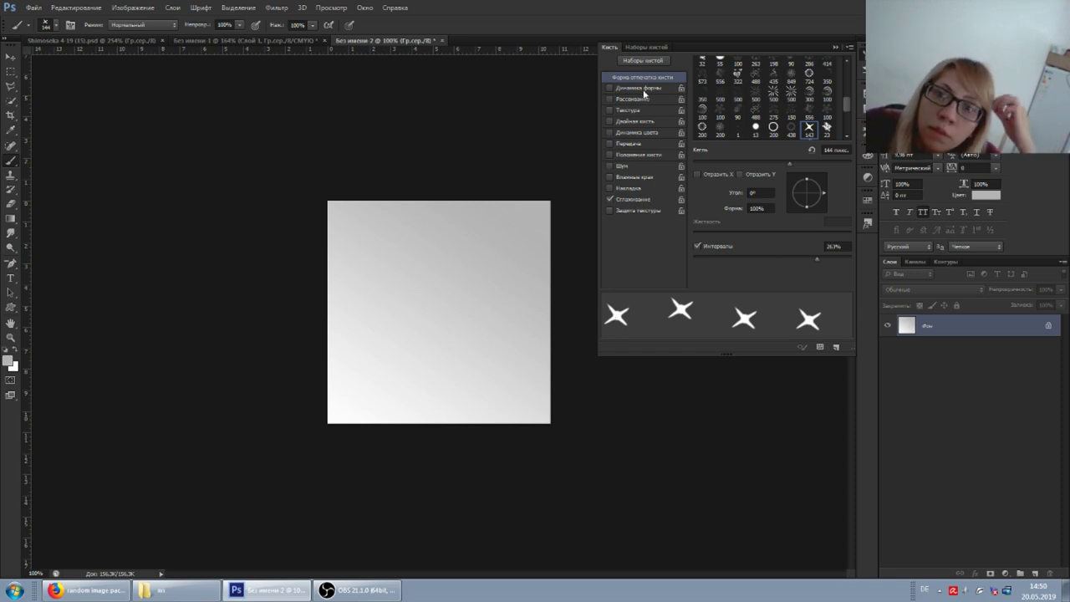
Turn on Shape Dynamics and raise Size Jitter for the sparkle brush
click(643, 90)
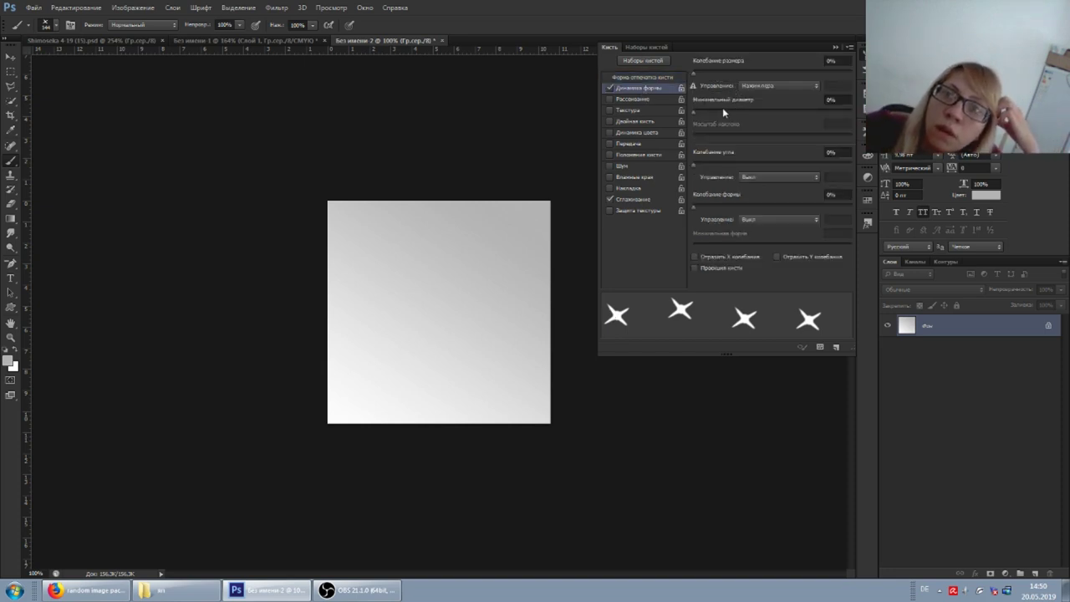
mouse_move(700, 112)
mouse_down()
mouse_move(709, 114)
mouse_move(693, 112)
mouse_up()
drag(693, 74, 781, 77)
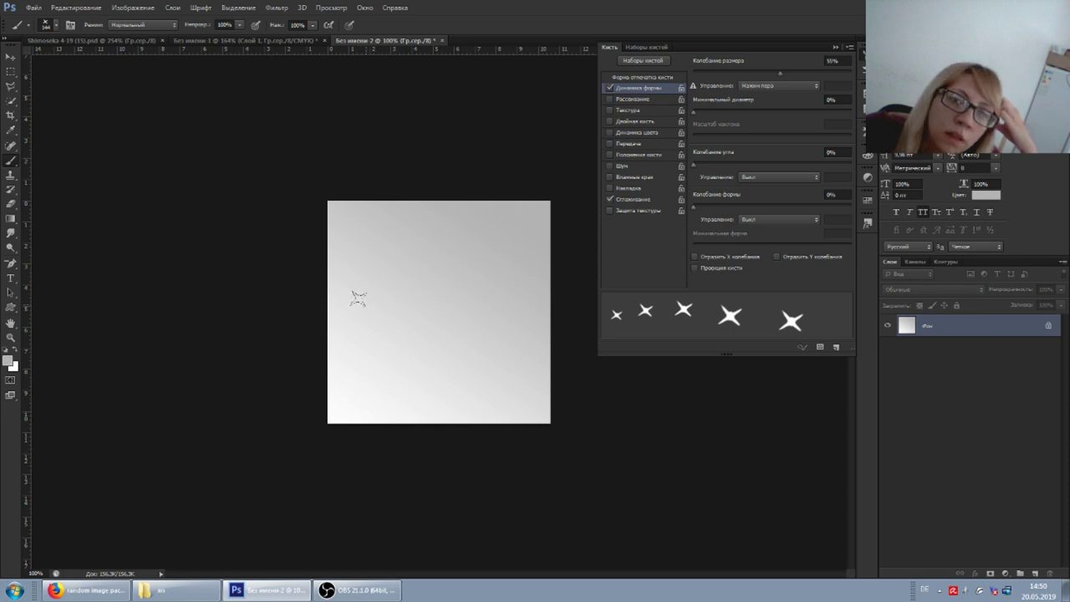
Stamp seven test stars on the gradient, then undo them
click(354, 249)
click(365, 337)
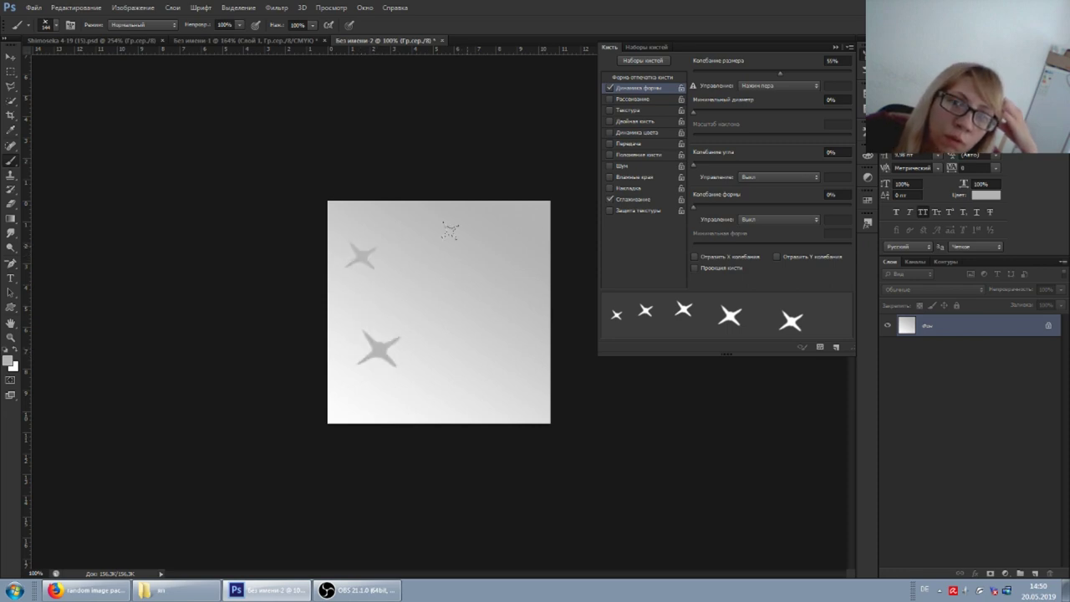
click(457, 251)
click(490, 348)
click(400, 272)
click(462, 349)
click(407, 375)
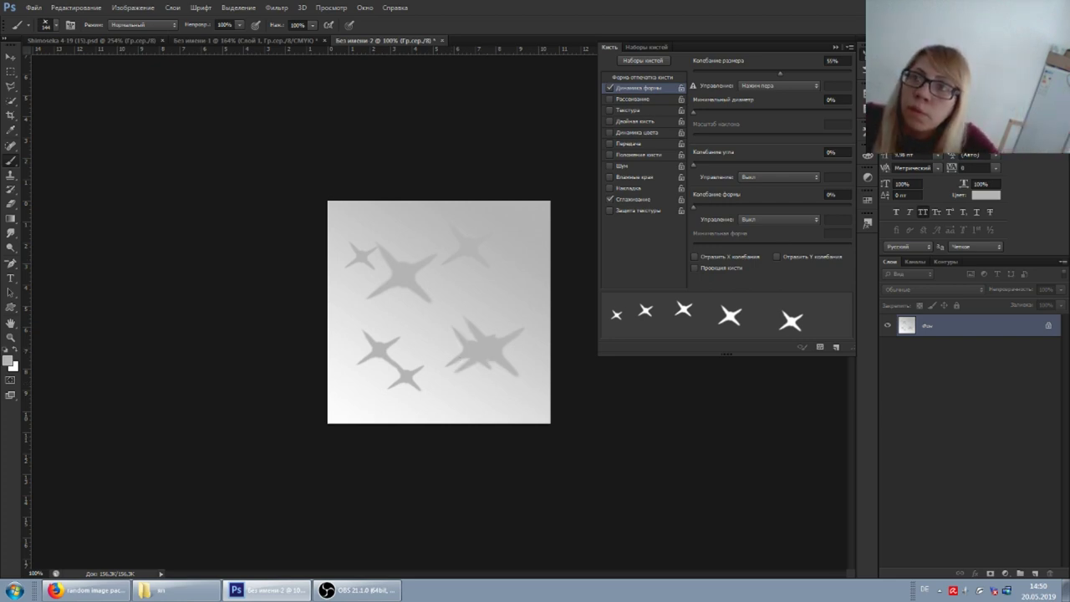
key(ctrl+alt+z)
key(ctrl+alt+z)
key(ctrl+alt+z)
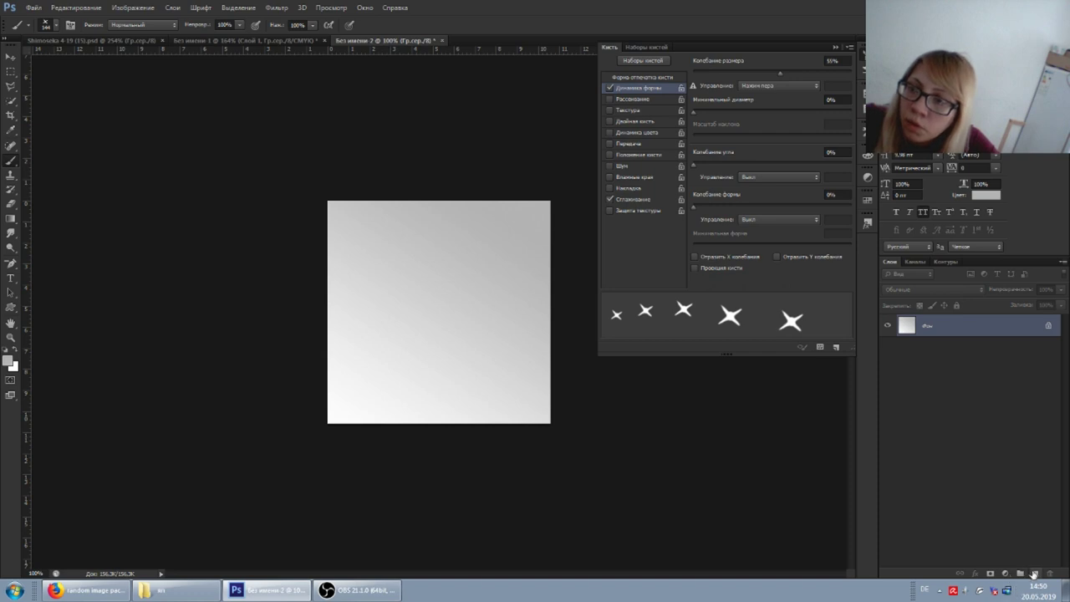
Add a new empty layer and reset the brush's minimum star size to zero
click(1020, 574)
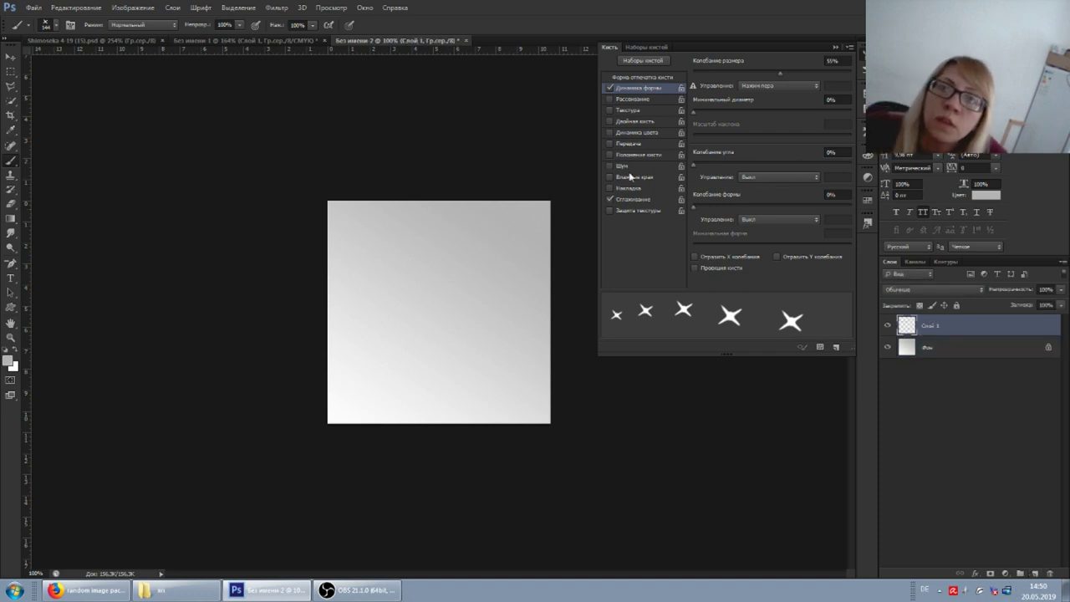
drag(694, 111, 689, 122)
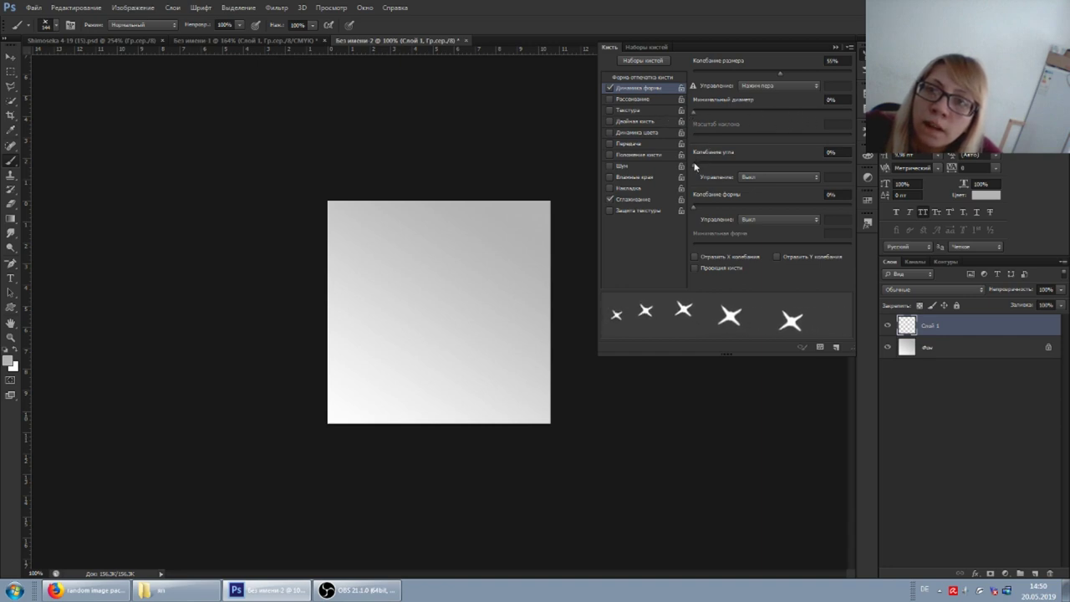
mouse_move(699, 209)
mouse_down()
mouse_move(766, 209)
mouse_move(666, 204)
mouse_up()
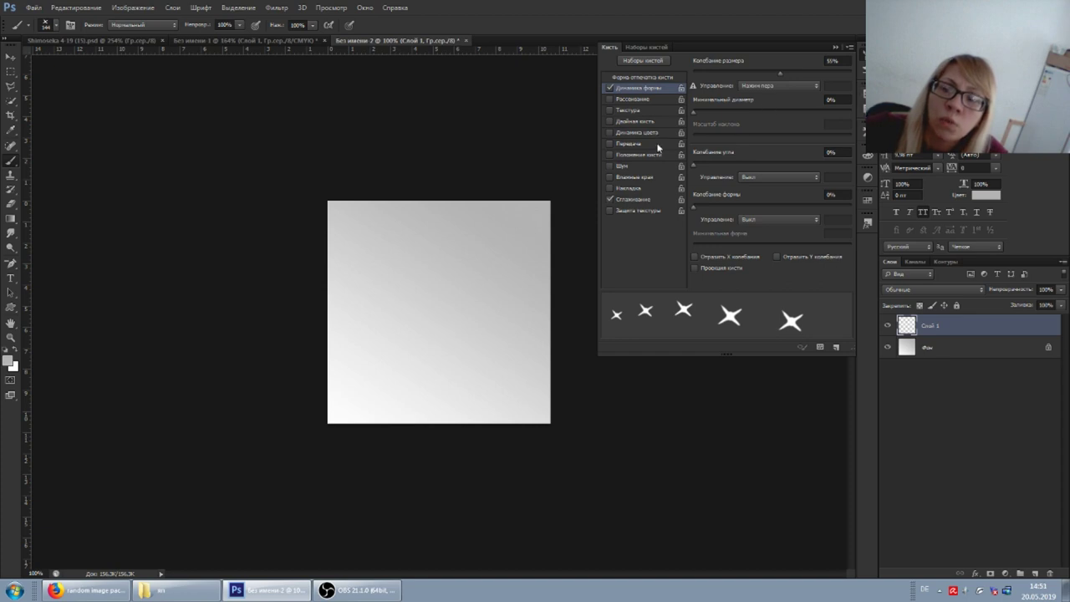
click(219, 40)
click(100, 40)
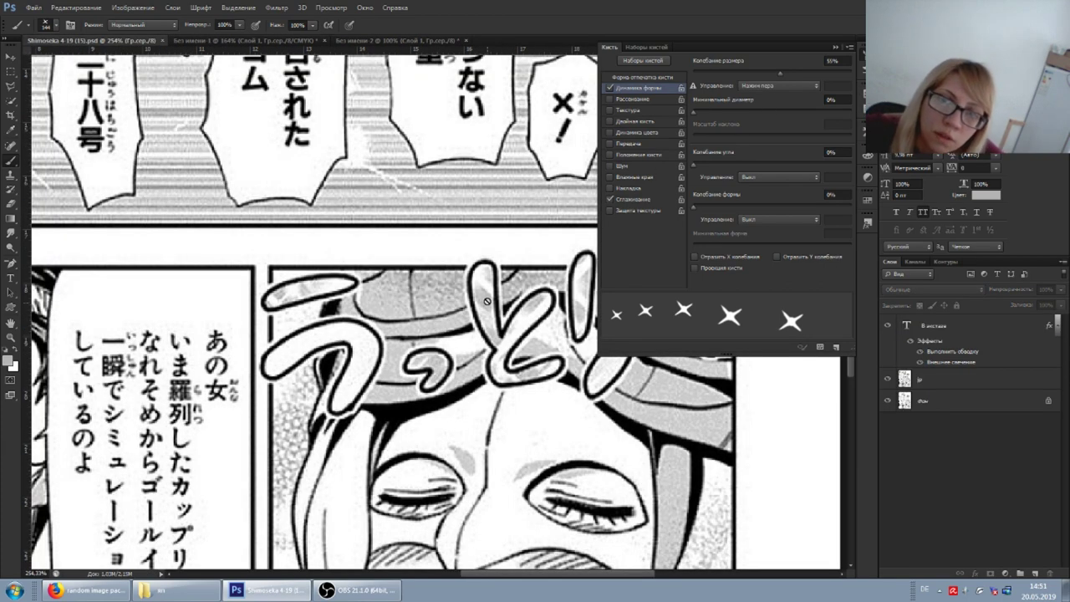
click(397, 40)
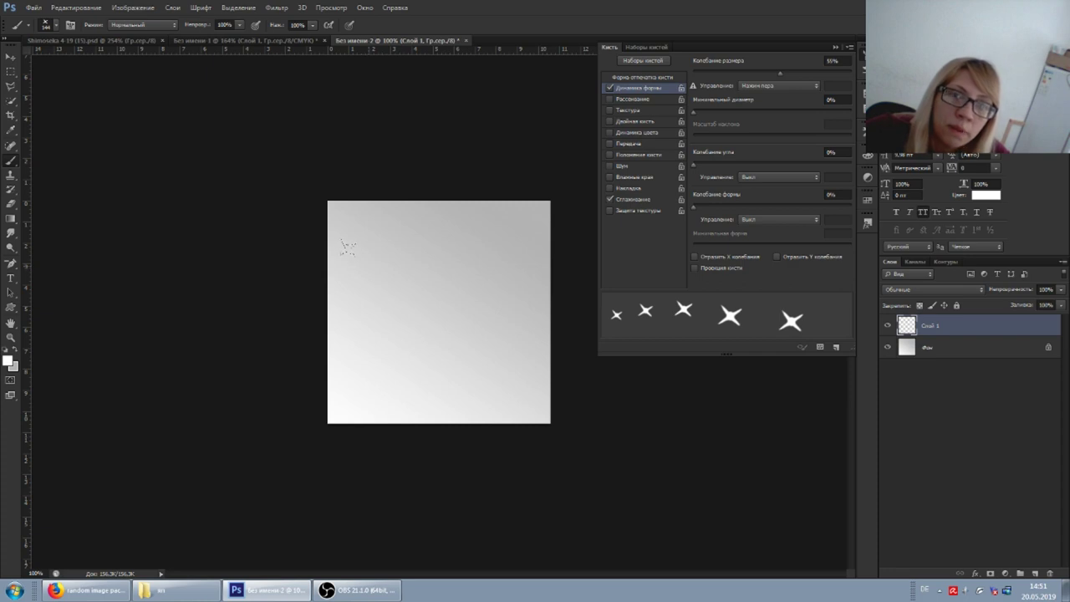
Paint trial white stars, clear them, then scatter white stars across the top half
click(375, 257)
click(477, 286)
click(355, 369)
click(437, 376)
drag(488, 219, 416, 290)
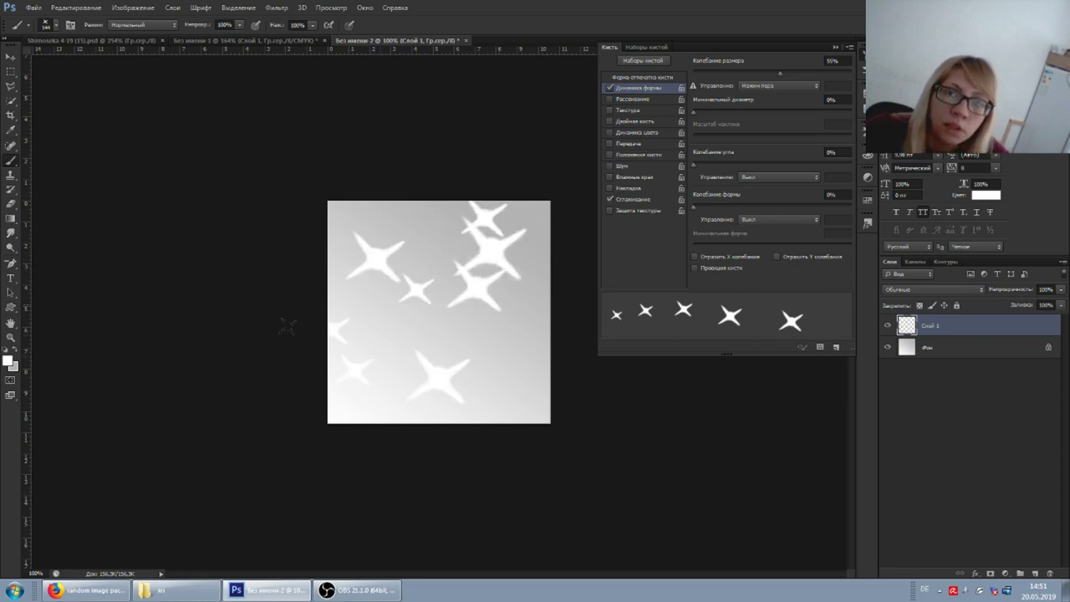
drag(497, 284, 478, 309)
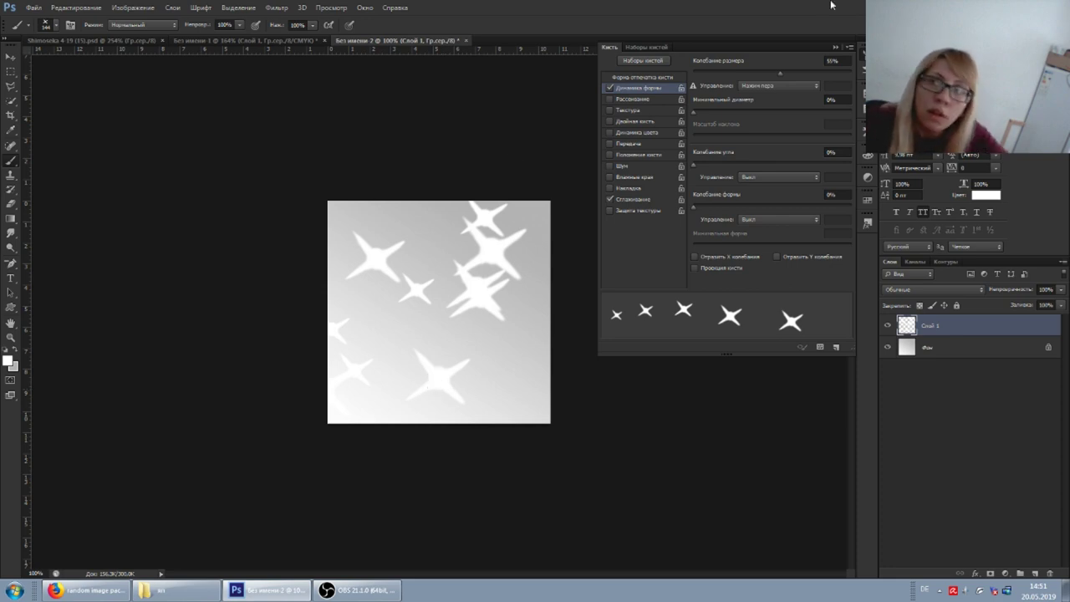
key(Delete)
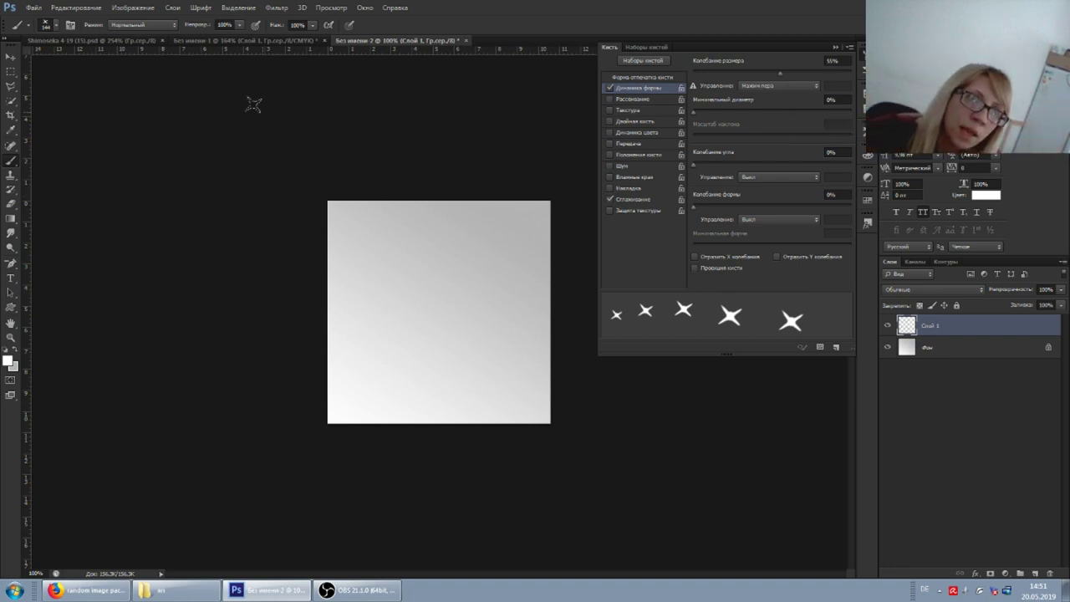
click(51, 25)
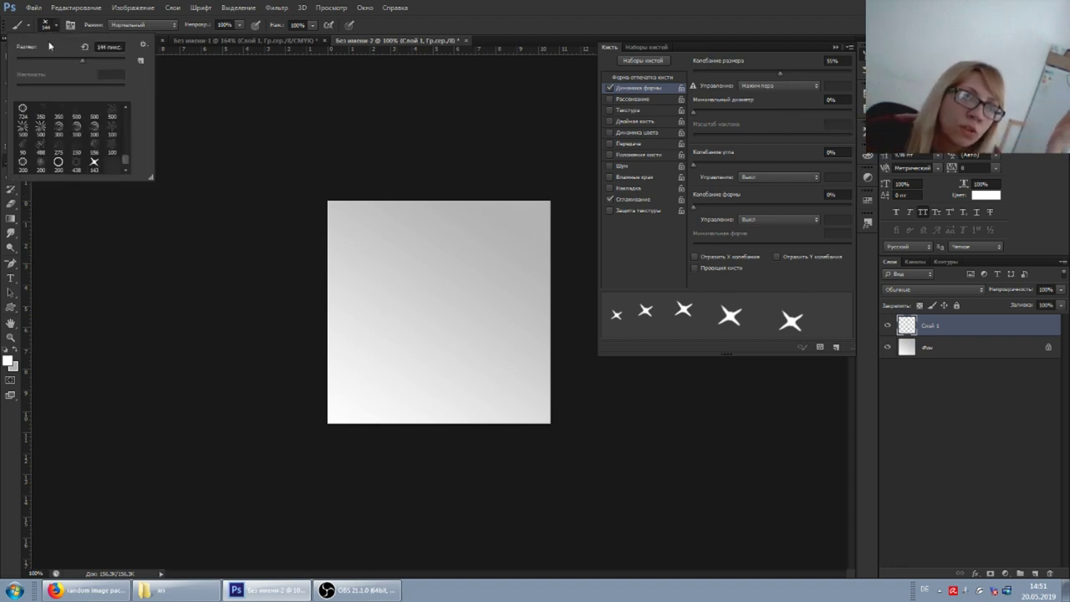
mouse_move(346, 241)
mouse_down()
mouse_move(473, 209)
mouse_move(530, 267)
mouse_move(353, 238)
mouse_move(592, 250)
mouse_up()
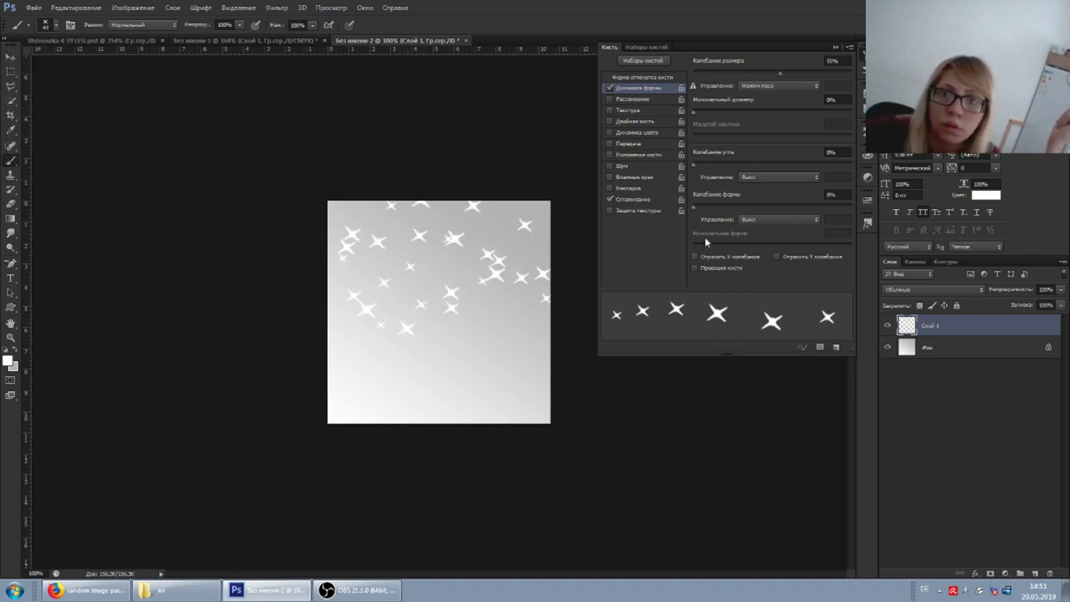
Clear the stars, shrink the brush size, and retry a star stroke before undoing it
mouse_move(530, 387)
mouse_down()
mouse_move(513, 329)
mouse_move(416, 225)
mouse_up()
key(Delete)
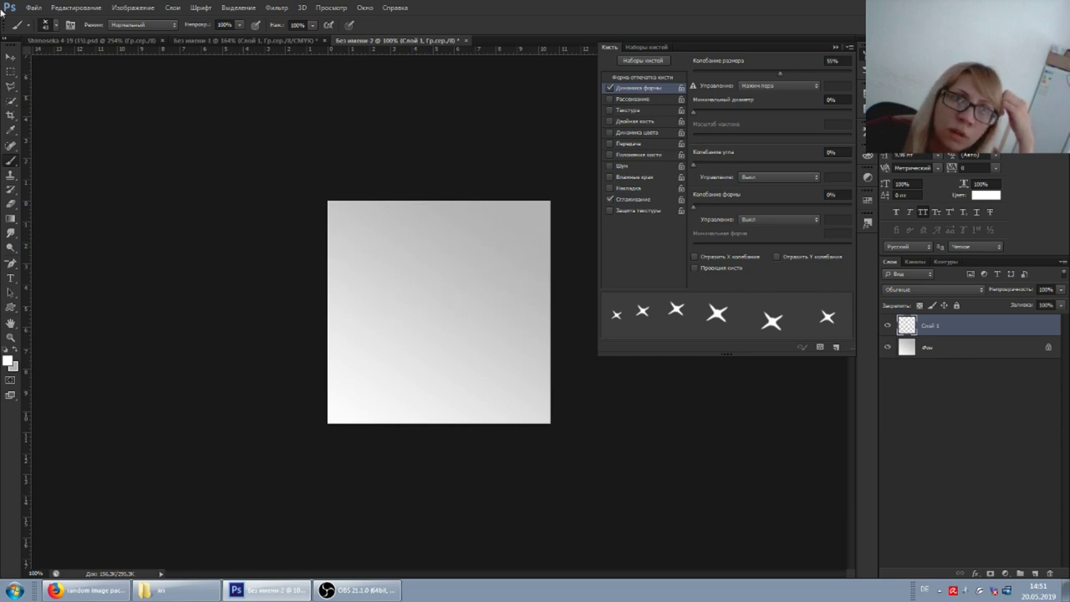
click(58, 26)
drag(52, 62, 51, 62)
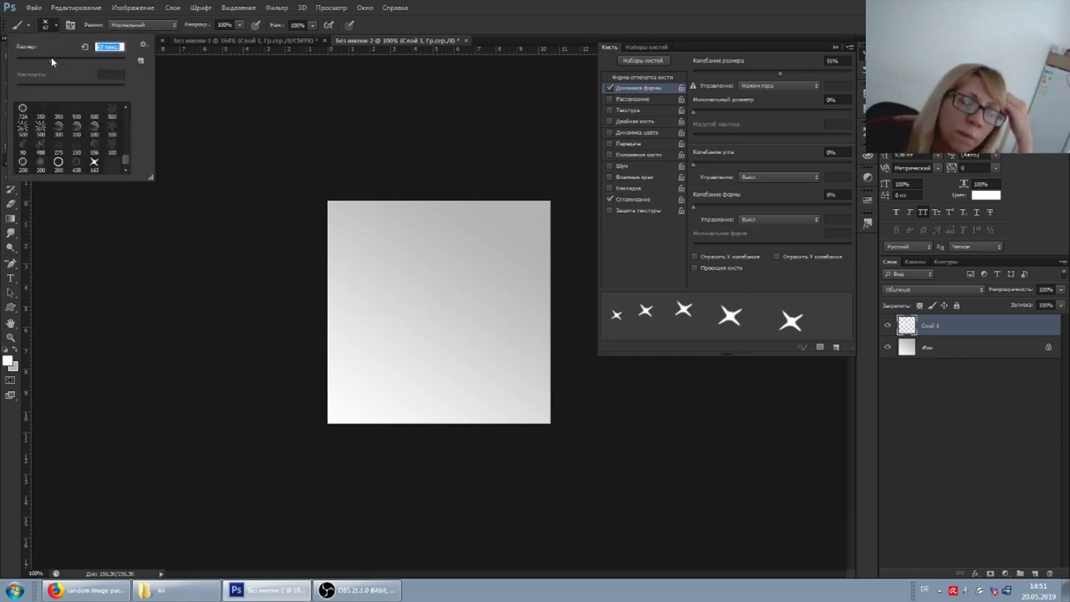
mouse_move(331, 283)
mouse_down()
mouse_move(442, 232)
mouse_move(564, 293)
mouse_move(329, 354)
mouse_move(464, 239)
mouse_up()
key(ctrl+z)
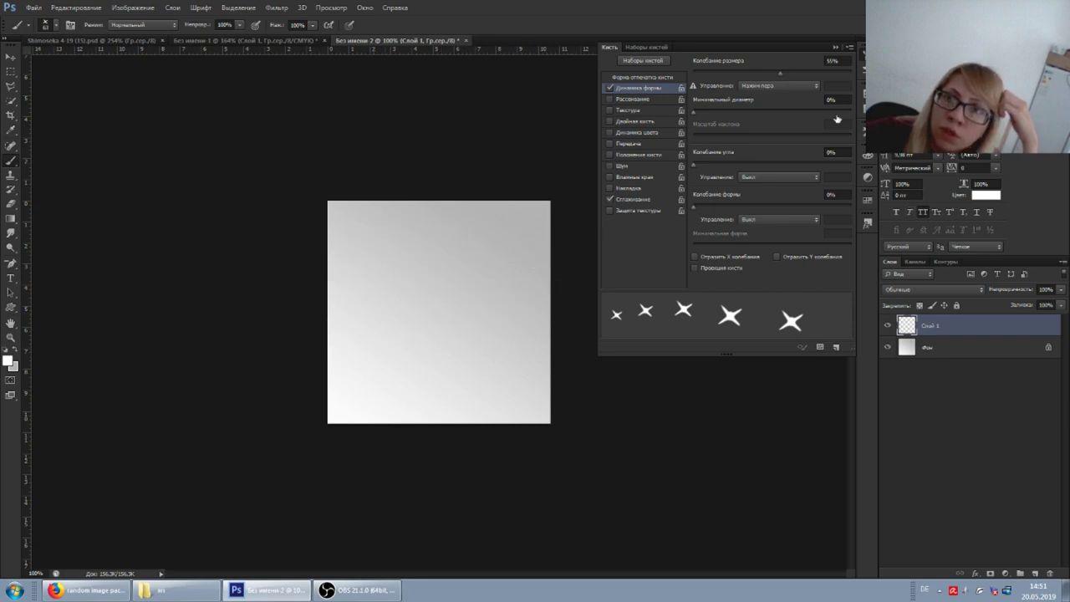
Raise Brush Tip Shape spacing and paint widely spaced white stars across the canvas
click(645, 78)
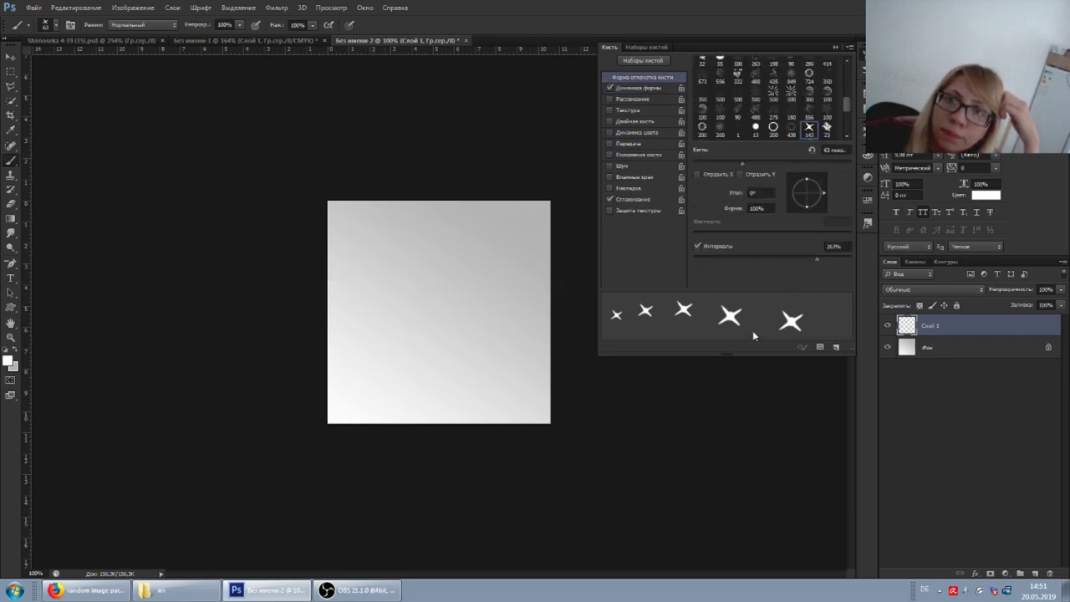
drag(818, 257, 838, 257)
mouse_move(349, 324)
mouse_down()
mouse_move(542, 288)
mouse_move(329, 291)
mouse_move(459, 334)
mouse_move(446, 278)
mouse_up()
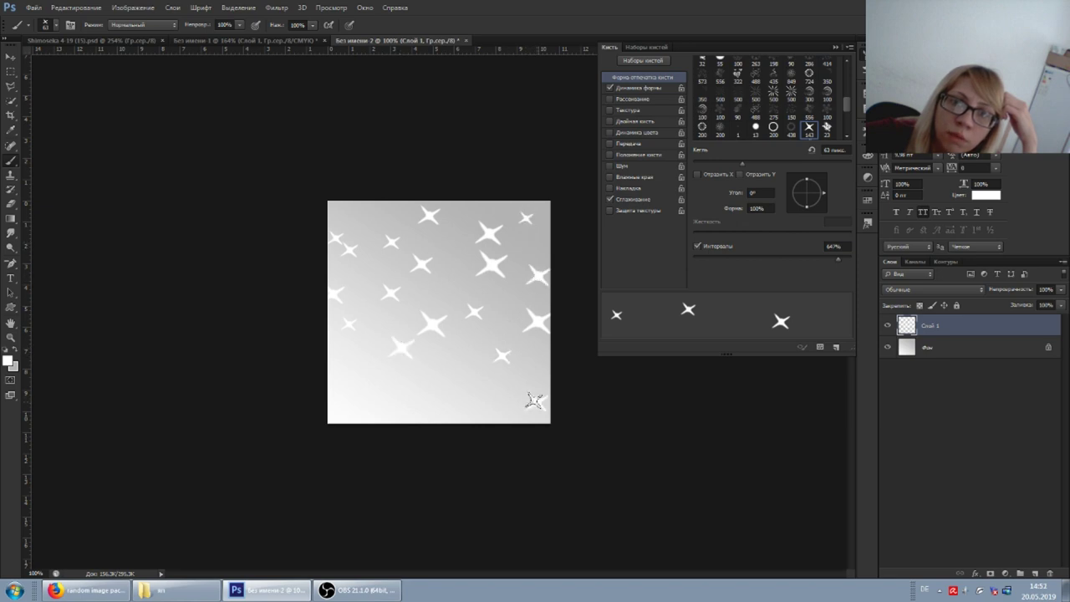
click(438, 240)
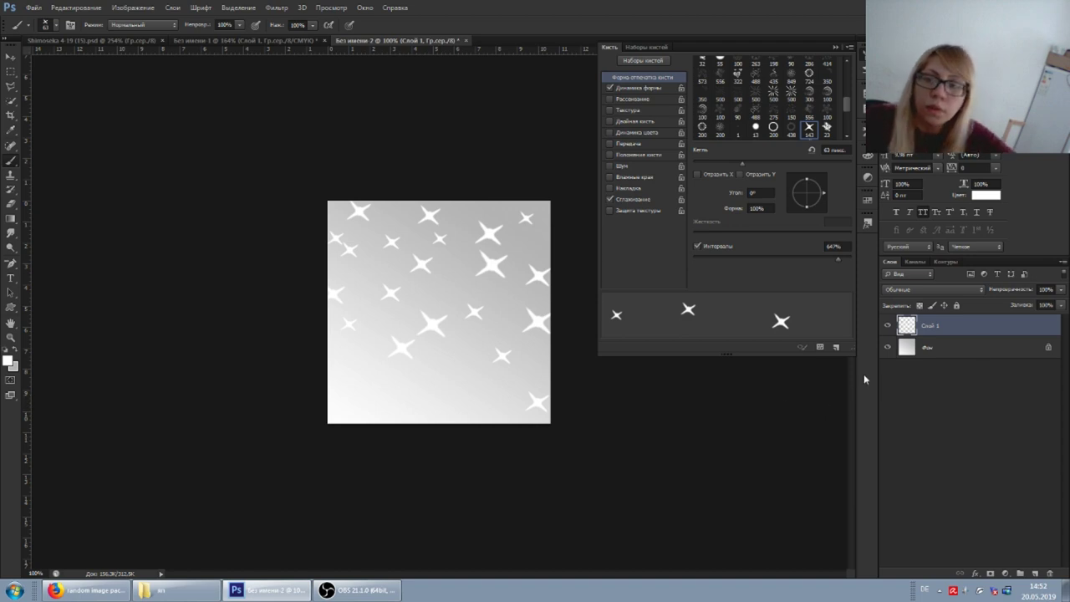
Define the sparkle canvas as a new pattern
click(76, 8)
click(101, 249)
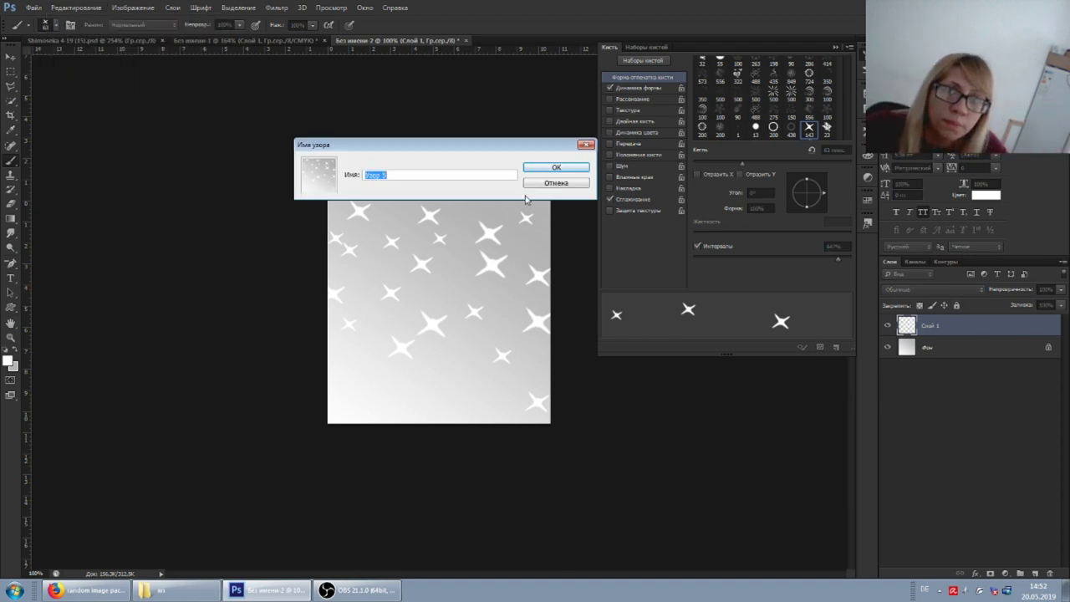
click(556, 170)
Return to the manga page and fit the whole page in view
click(209, 40)
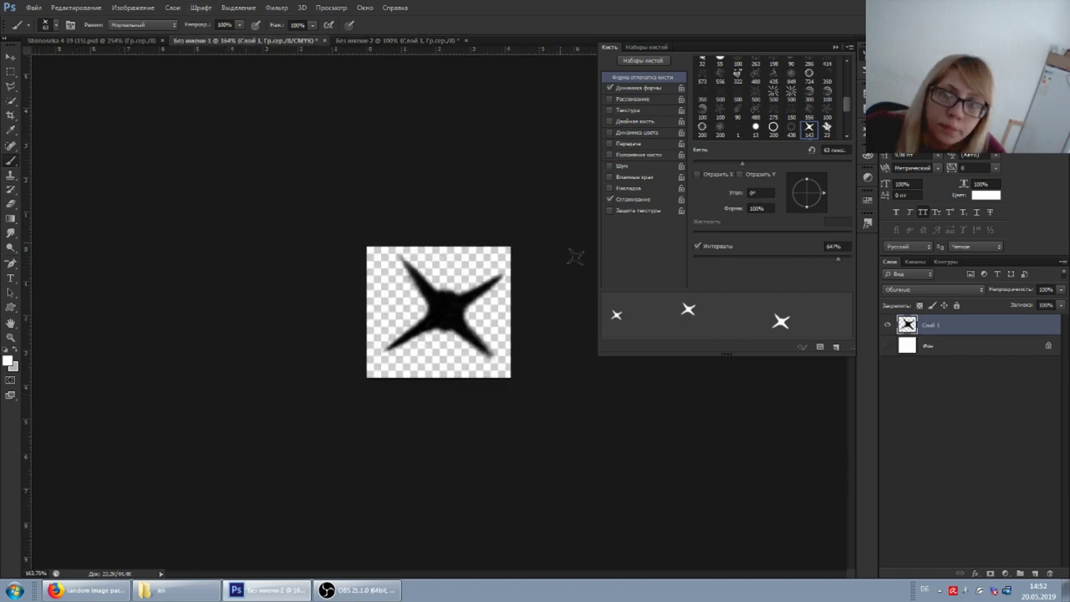
click(102, 39)
scroll(897, 415, down, 3)
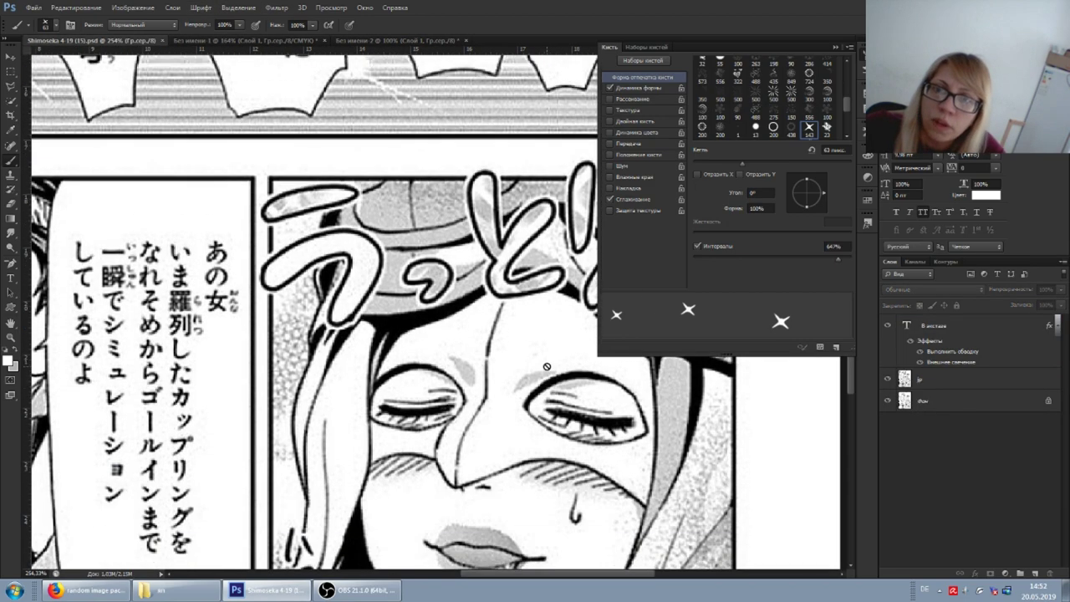
click(837, 45)
alt+scroll(673, 284, down, 5)
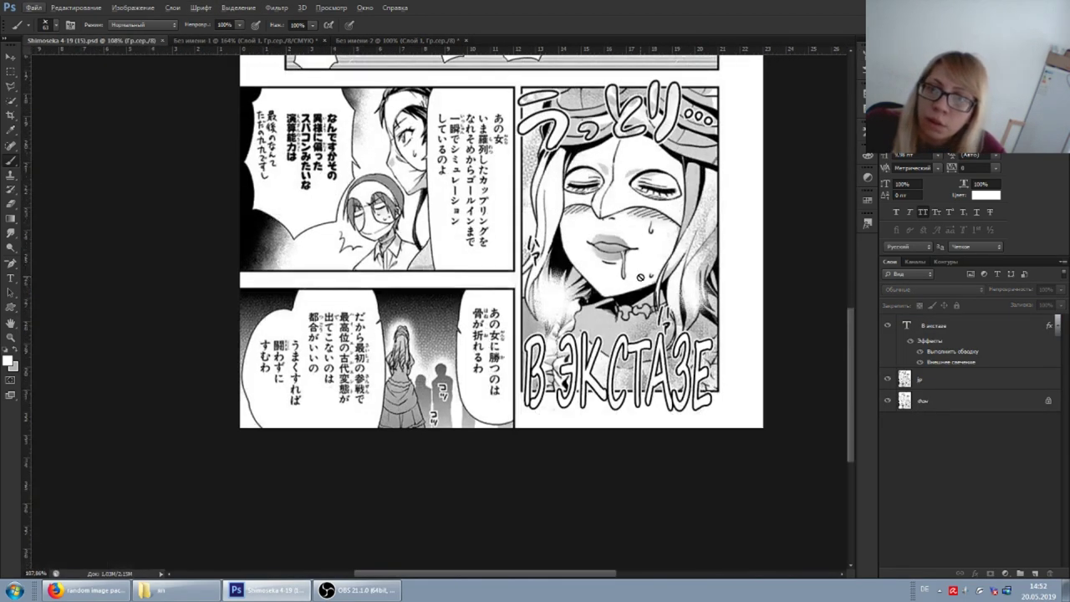
alt+scroll(673, 285, up, 3)
alt+scroll(712, 362, up, 2)
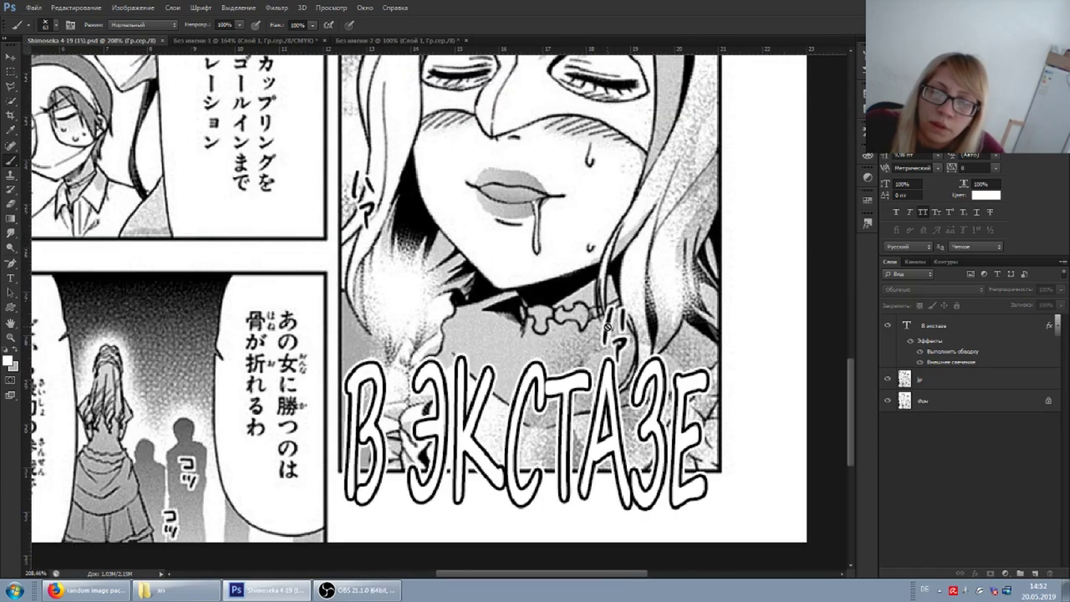
Minimize the recorder and open Layer Style for the В экстазе text layer
click(342, 593)
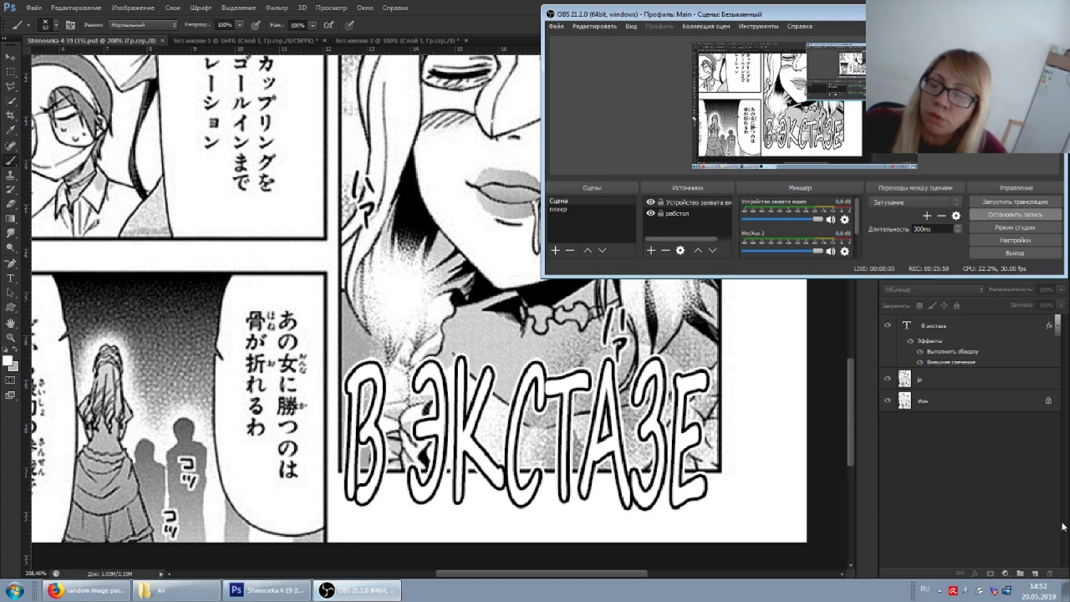
click(342, 594)
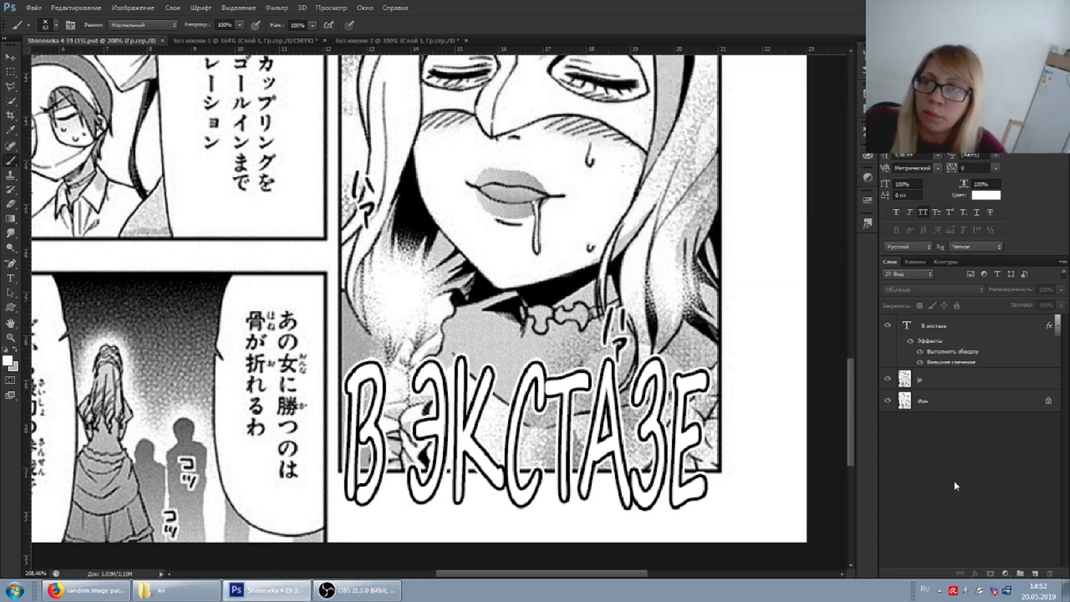
click(945, 328)
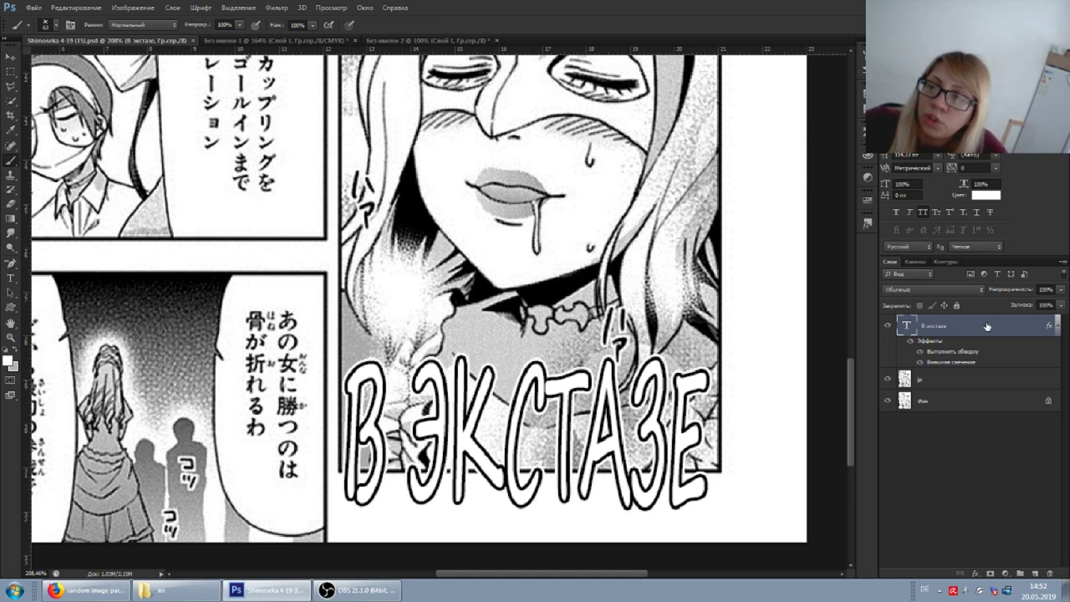
double_click(987, 326)
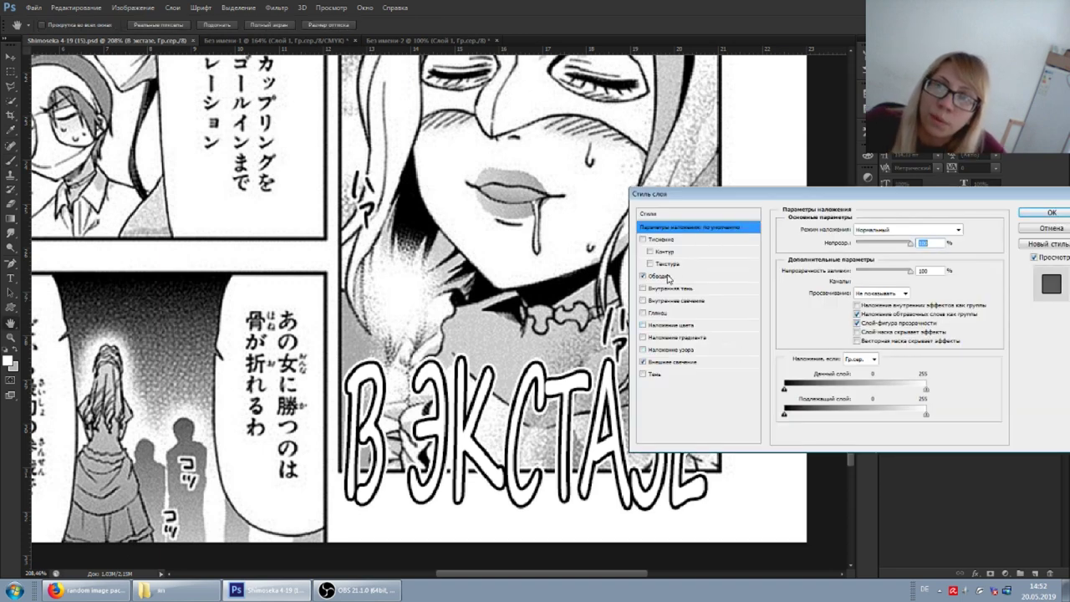
Add a Pattern Overlay using the light grey sparkle pattern to the lettering
click(660, 277)
click(668, 349)
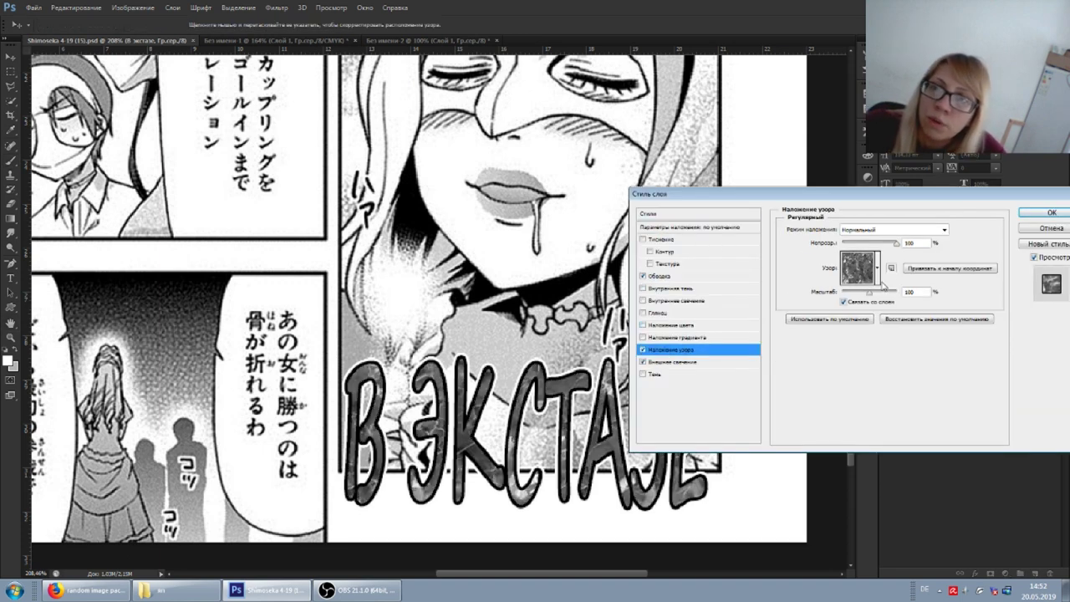
click(877, 269)
click(805, 357)
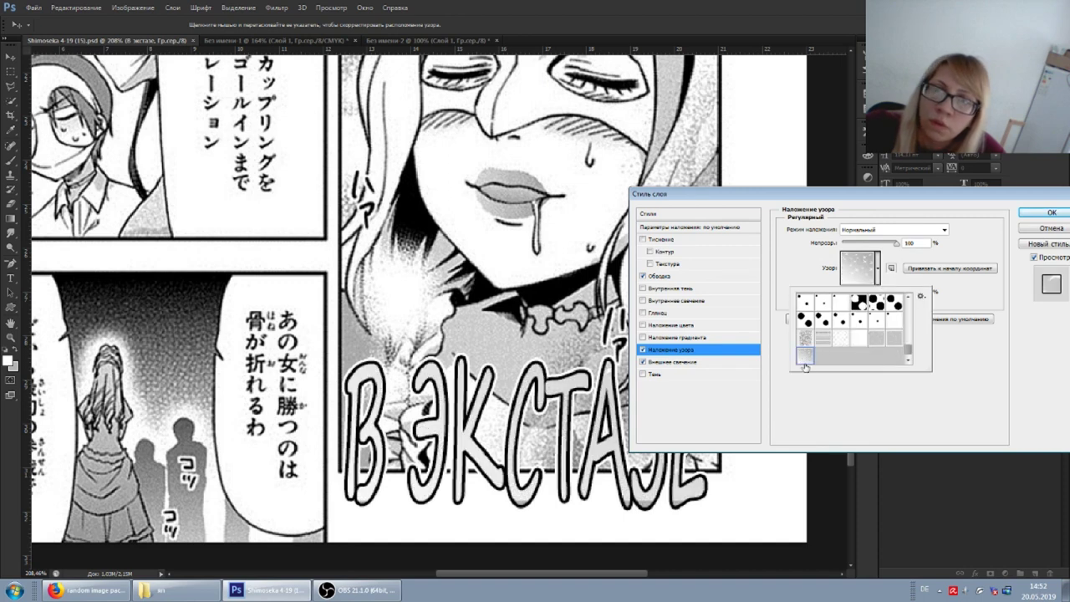
click(1051, 212)
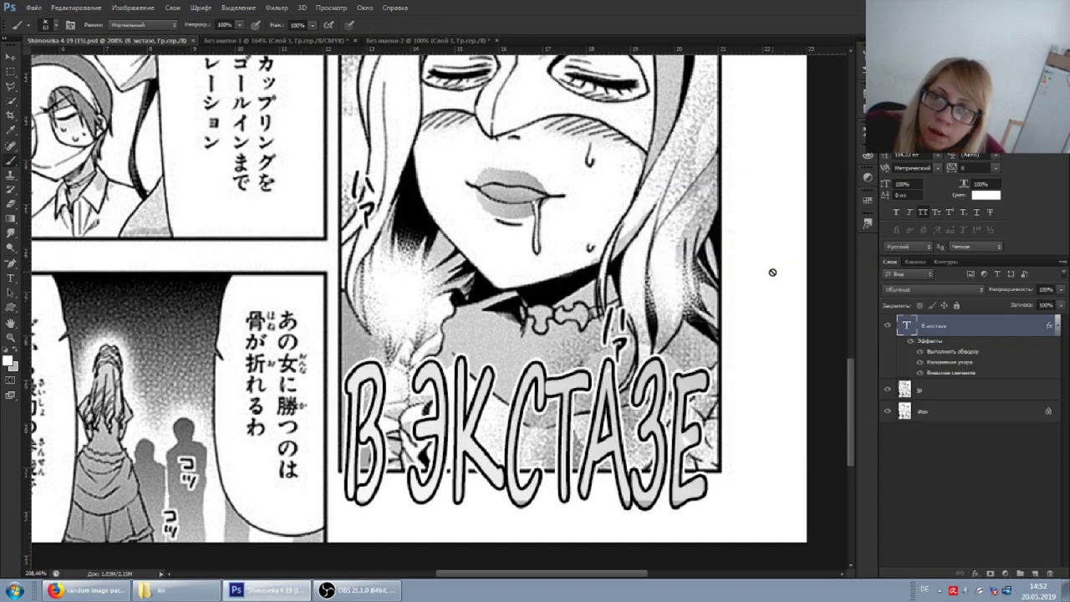
Move the В ЭКСТАЗЕ text up over the woman's face
key(v)
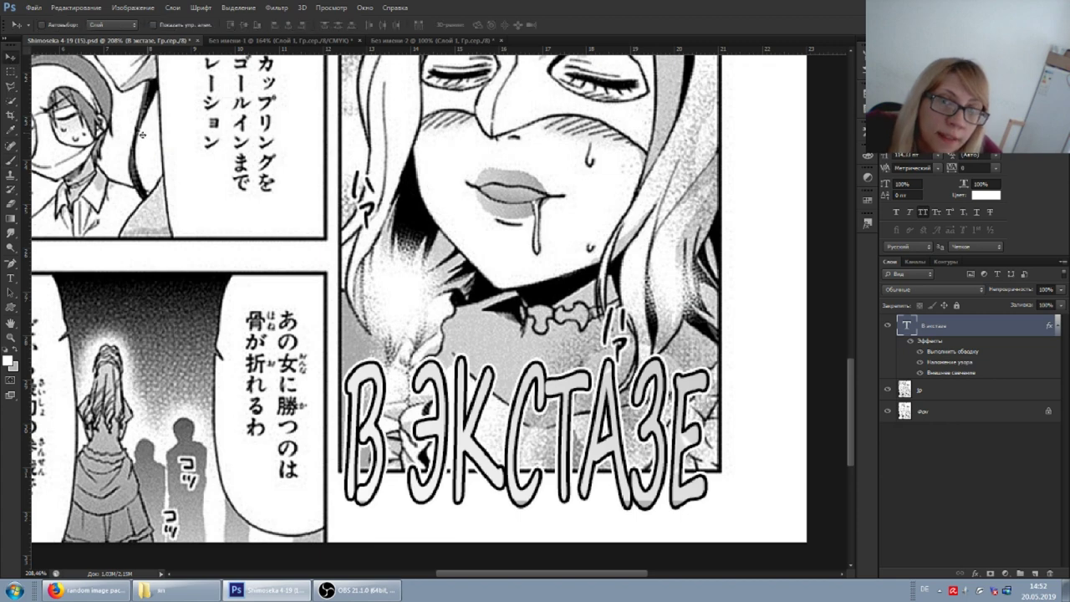
scroll(459, 452, up, 1)
mouse_move(648, 518)
mouse_down()
mouse_move(660, 199)
mouse_move(633, 294)
mouse_up()
scroll(660, 199, up, 4)
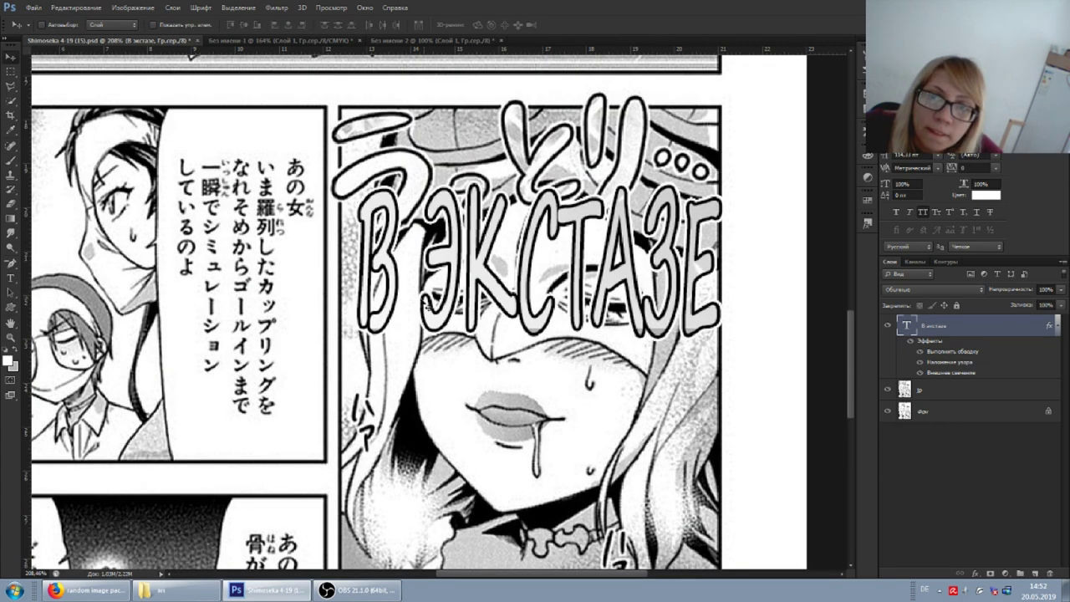
double_click(979, 341)
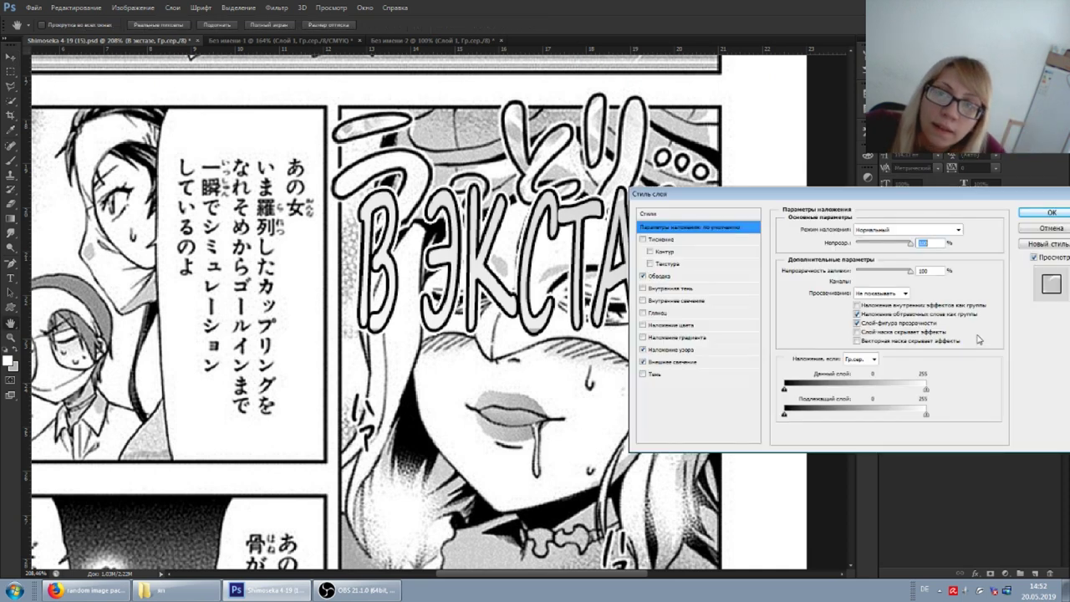
Reduce the Pattern Overlay scale on the В ЭКСТАЗЕ lettering to about 52% and apply
click(699, 350)
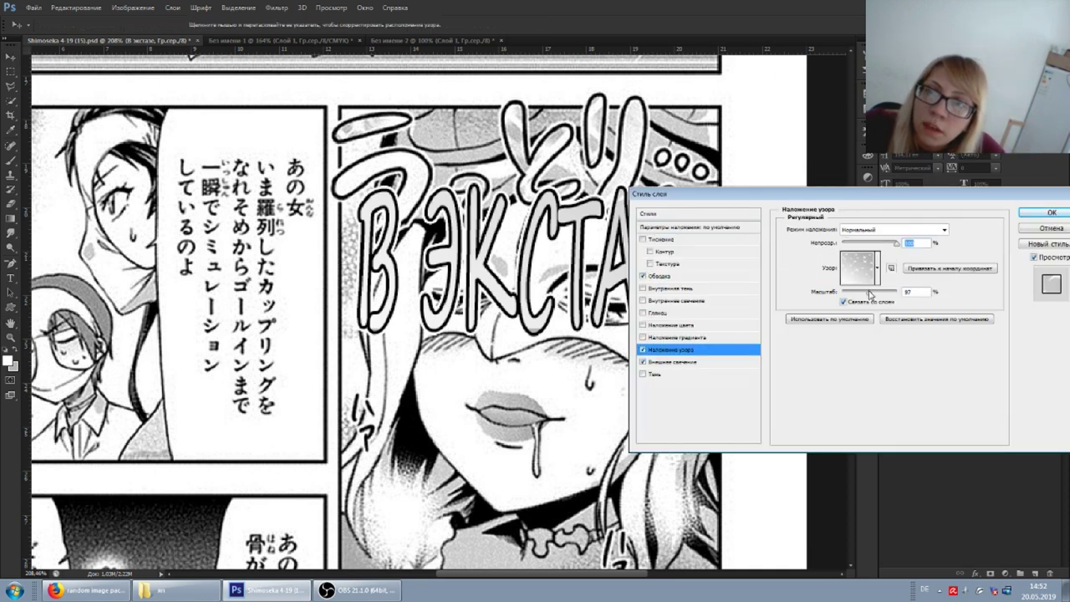
drag(869, 294, 858, 296)
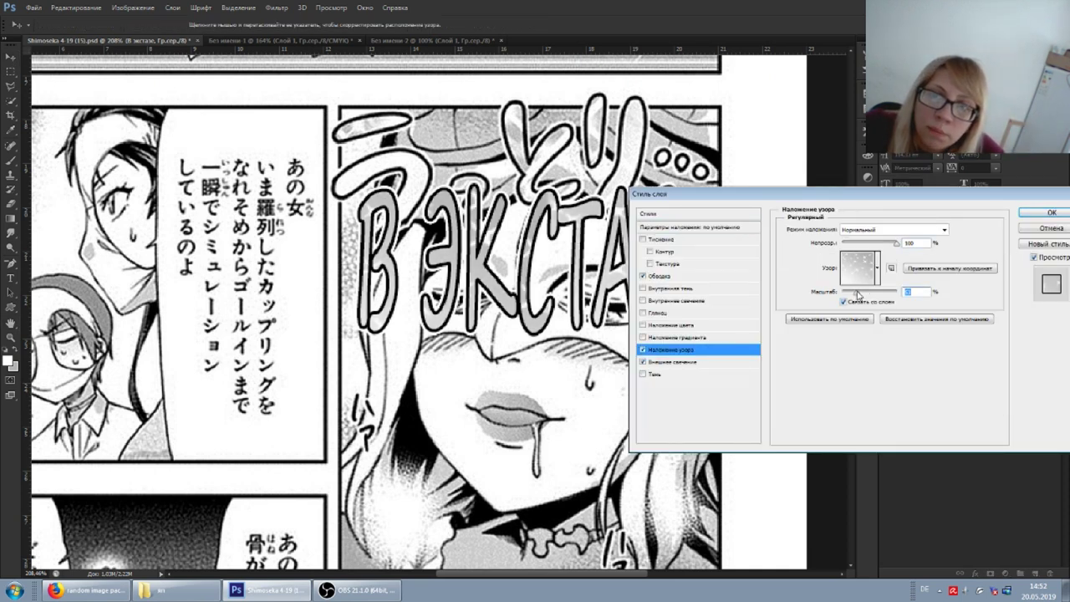
drag(841, 193, 668, 361)
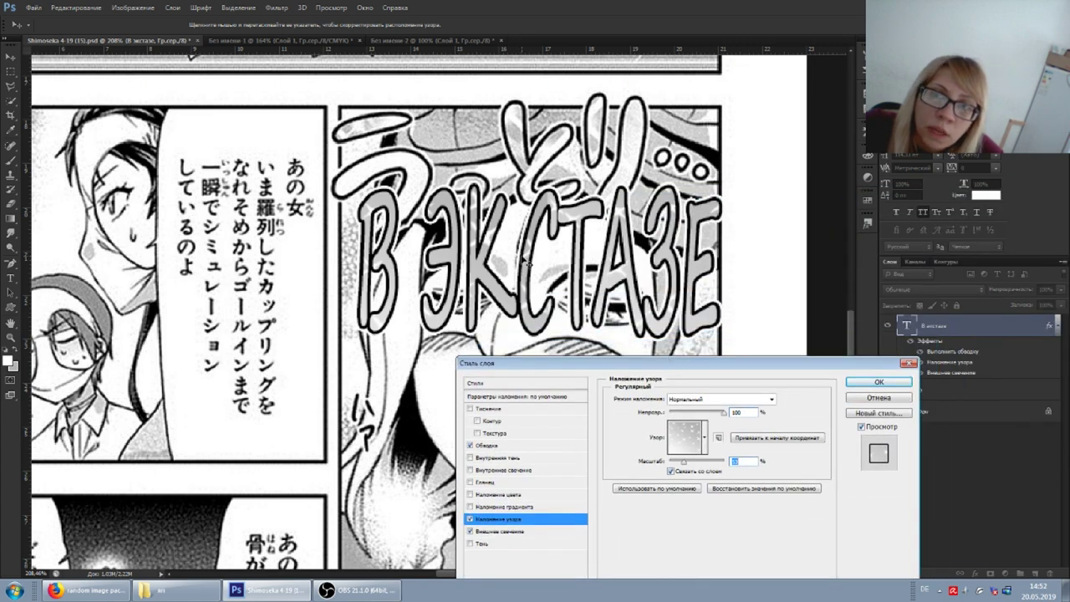
mouse_move(684, 464)
mouse_down()
mouse_move(707, 465)
mouse_move(691, 464)
mouse_up()
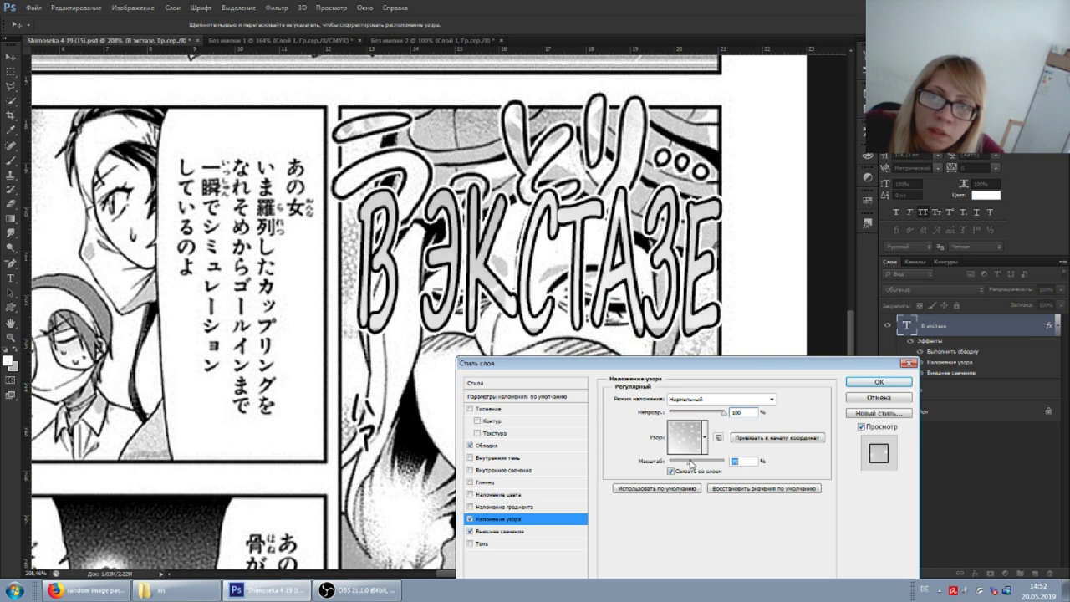
drag(691, 462, 687, 463)
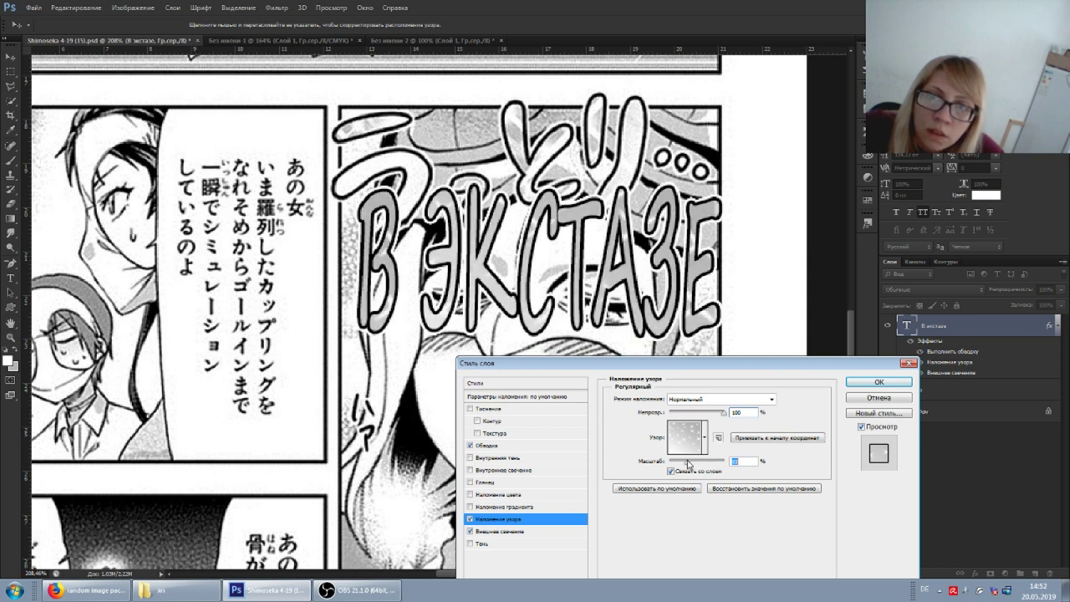
drag(687, 464, 684, 464)
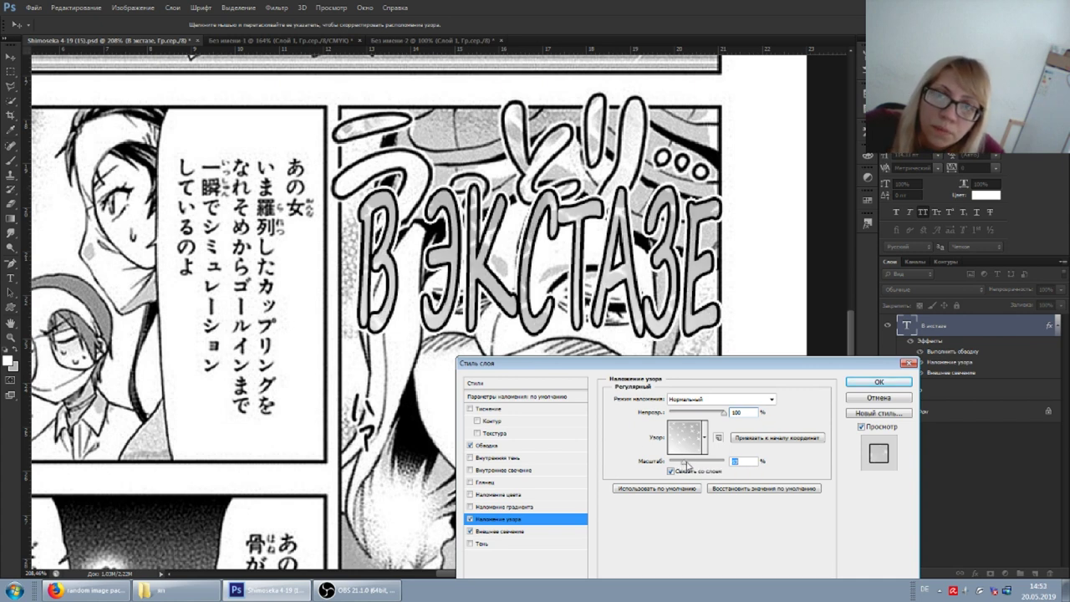
drag(687, 466, 689, 464)
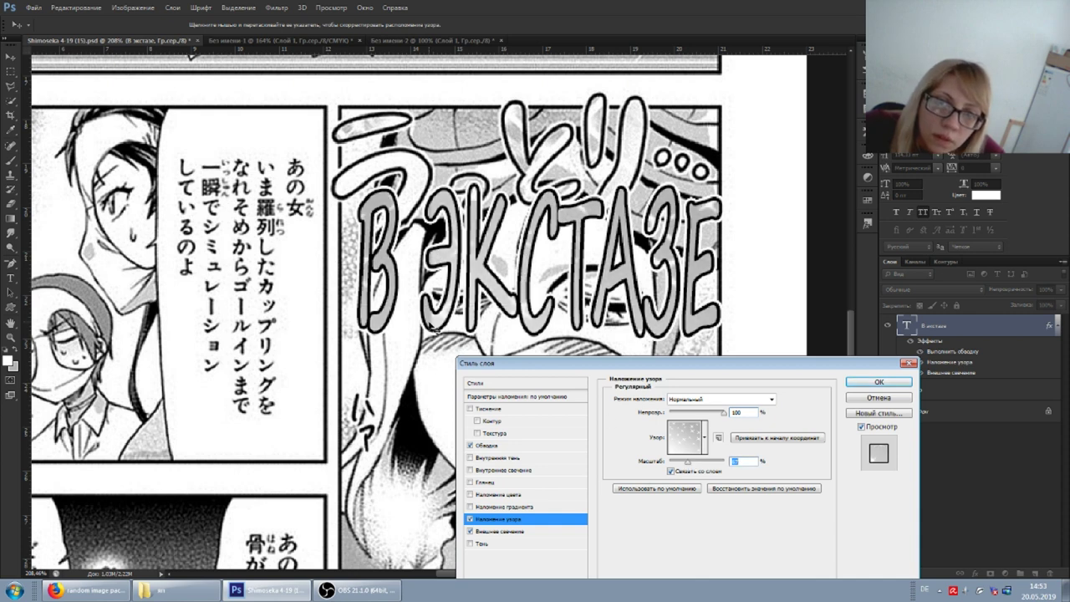
drag(690, 465, 688, 465)
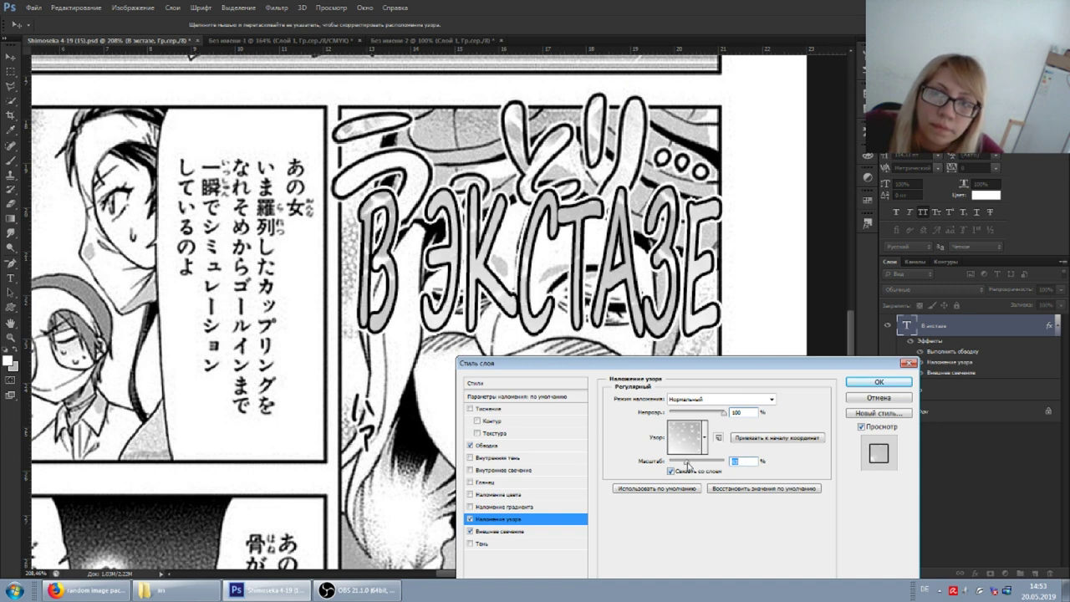
drag(688, 464, 692, 465)
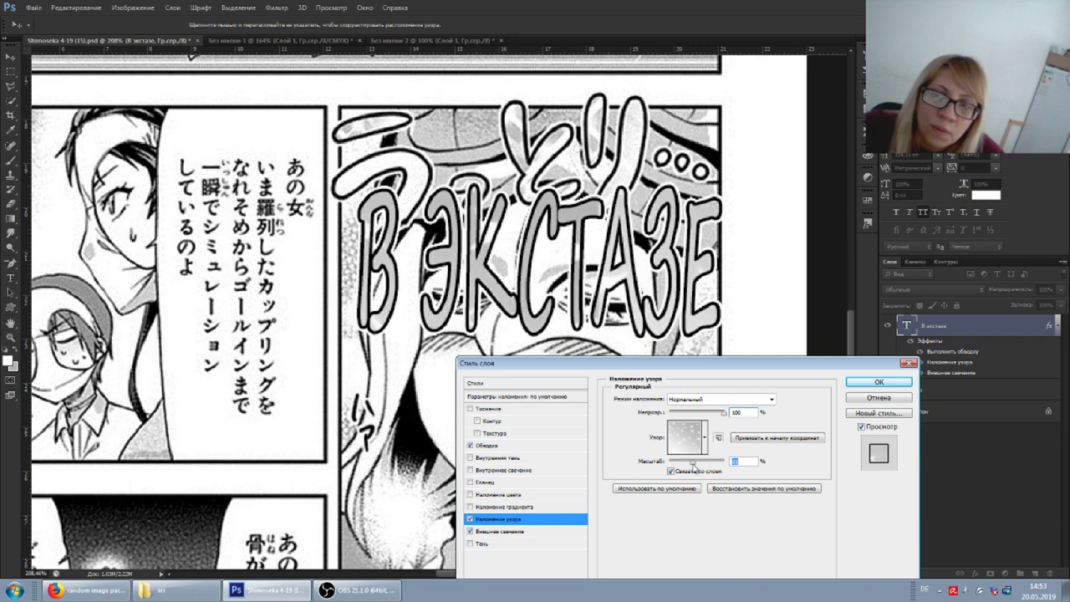
drag(692, 466, 684, 465)
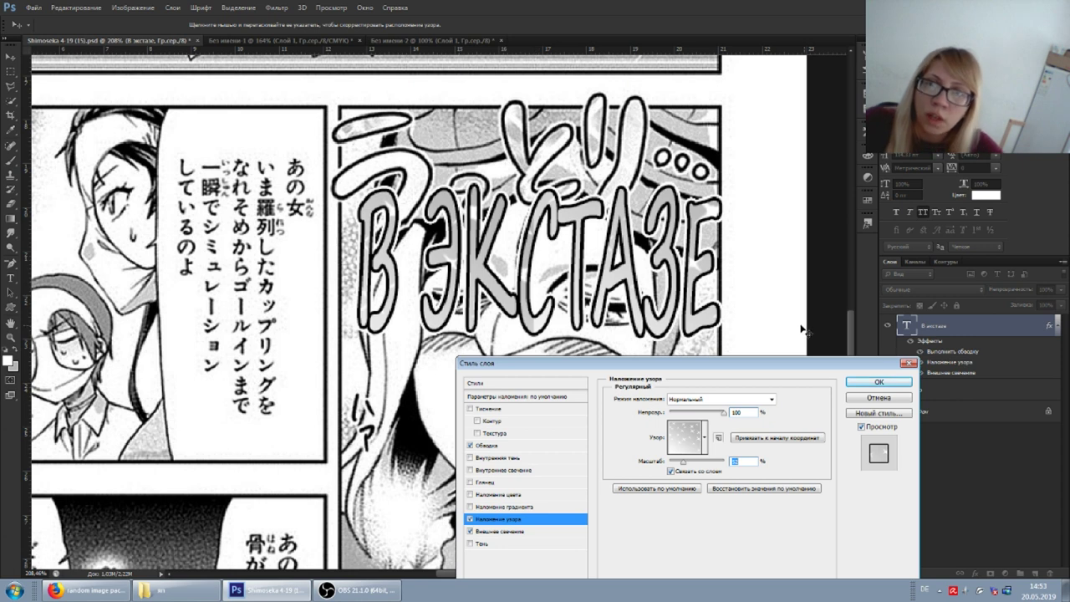
click(884, 384)
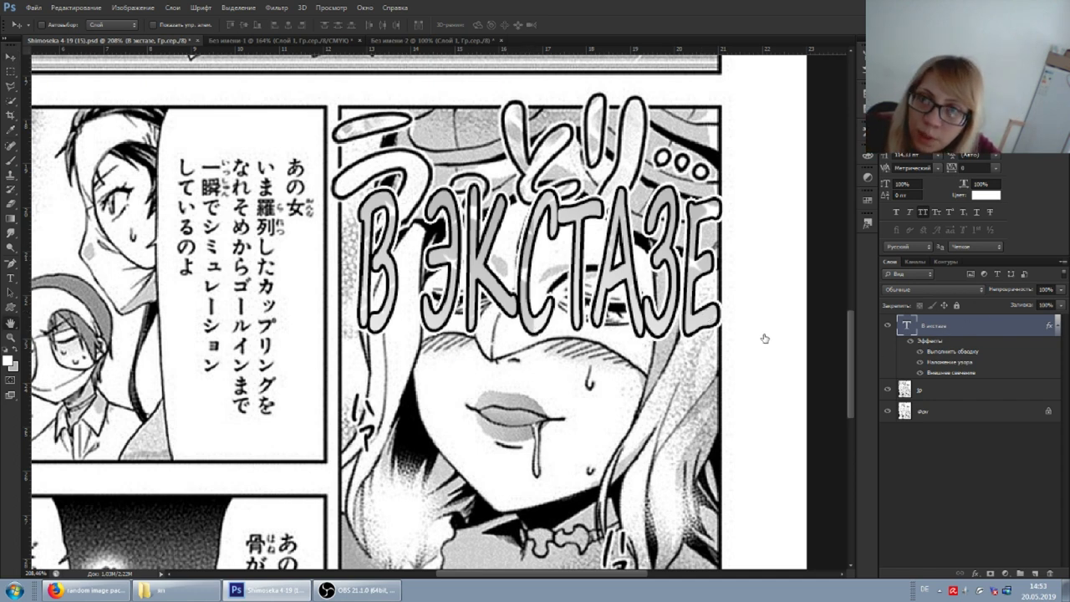
Revisit the Pattern Overlay and edit its scale value directly before confirming
click(504, 520)
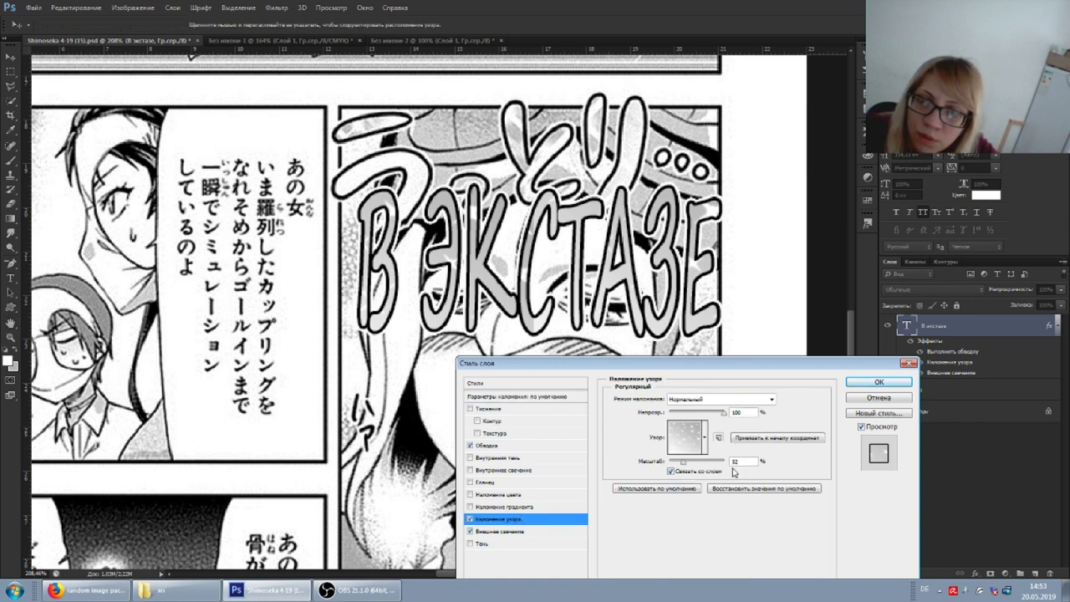
double_click(746, 463)
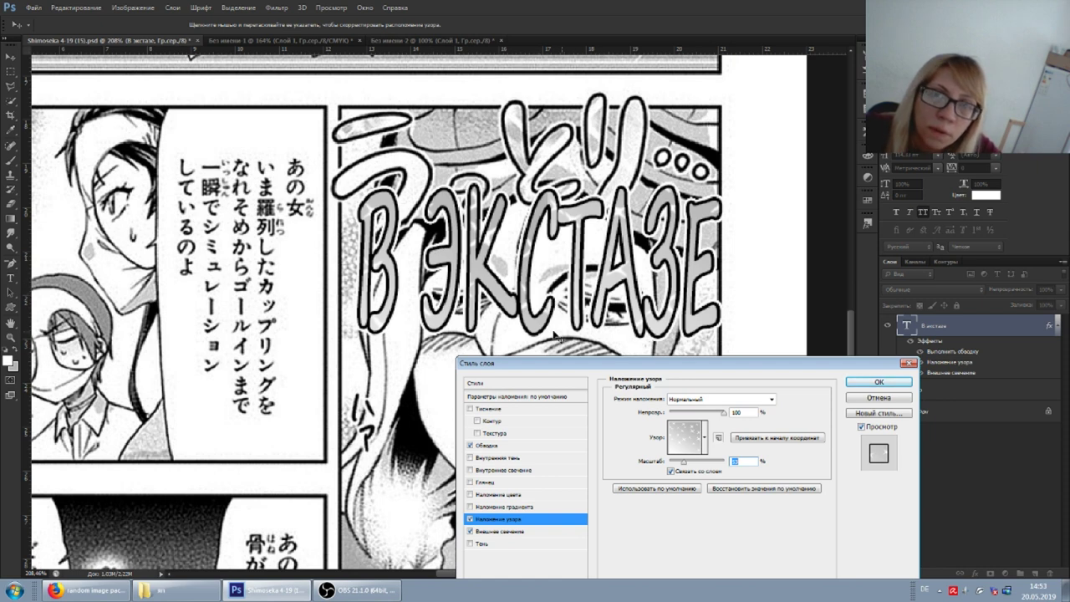
click(878, 382)
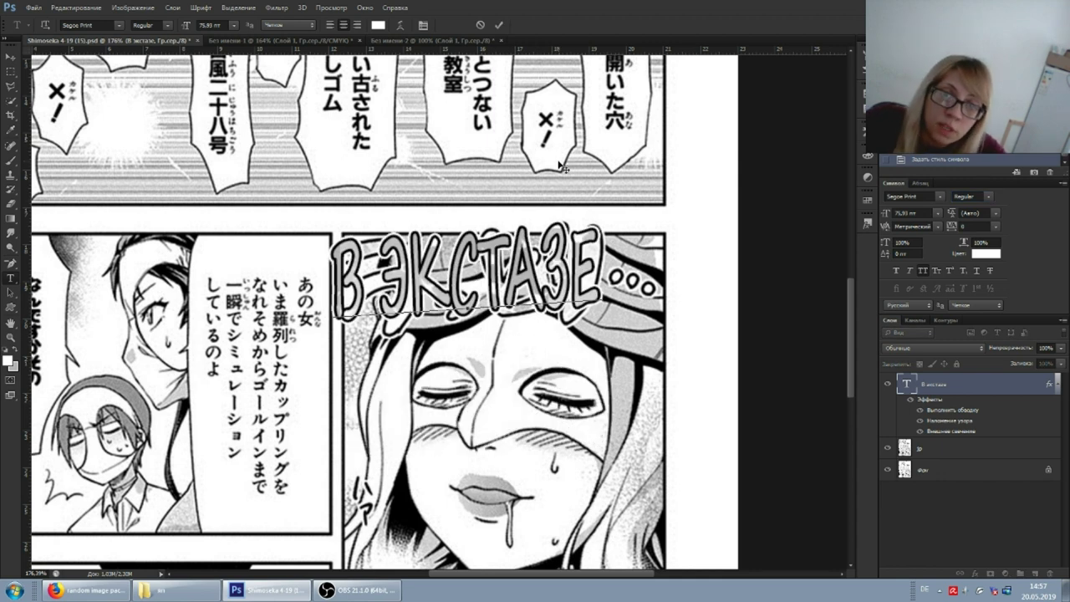
drag(563, 168, 572, 146)
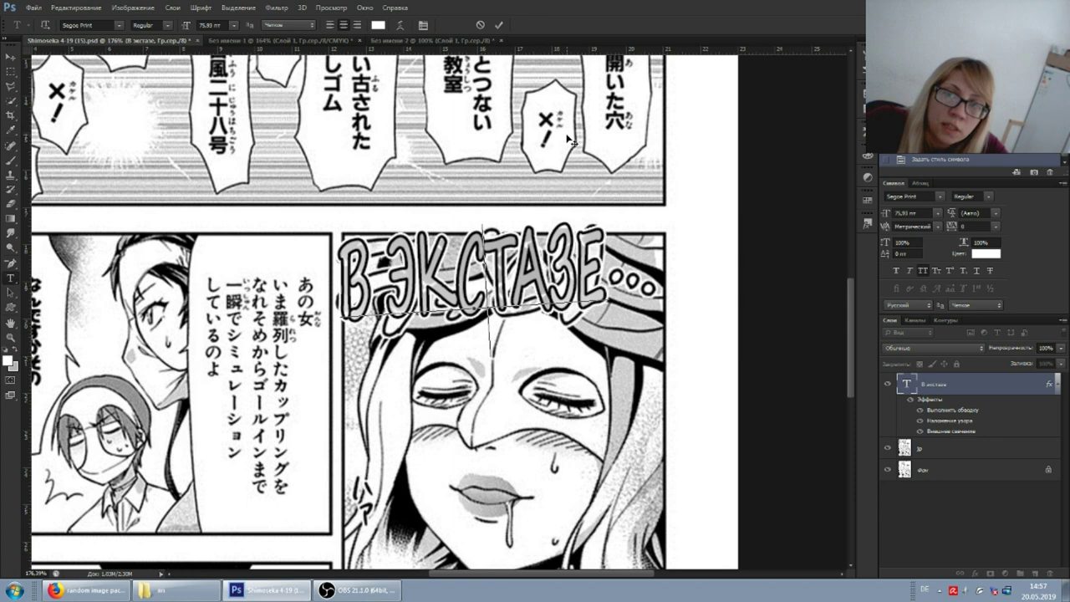
drag(412, 191, 413, 259)
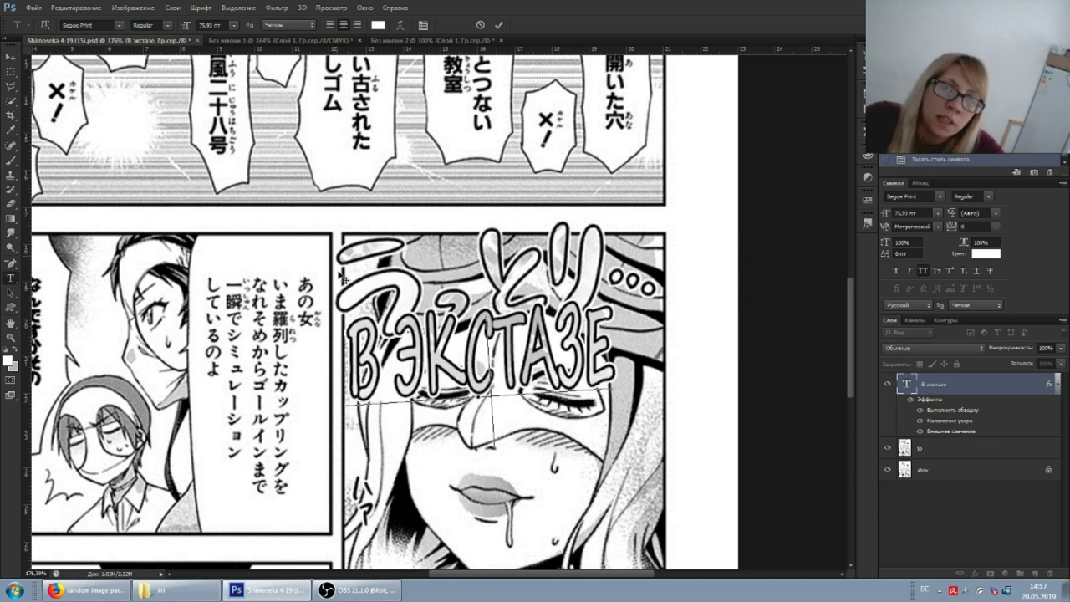
drag(347, 264, 340, 276)
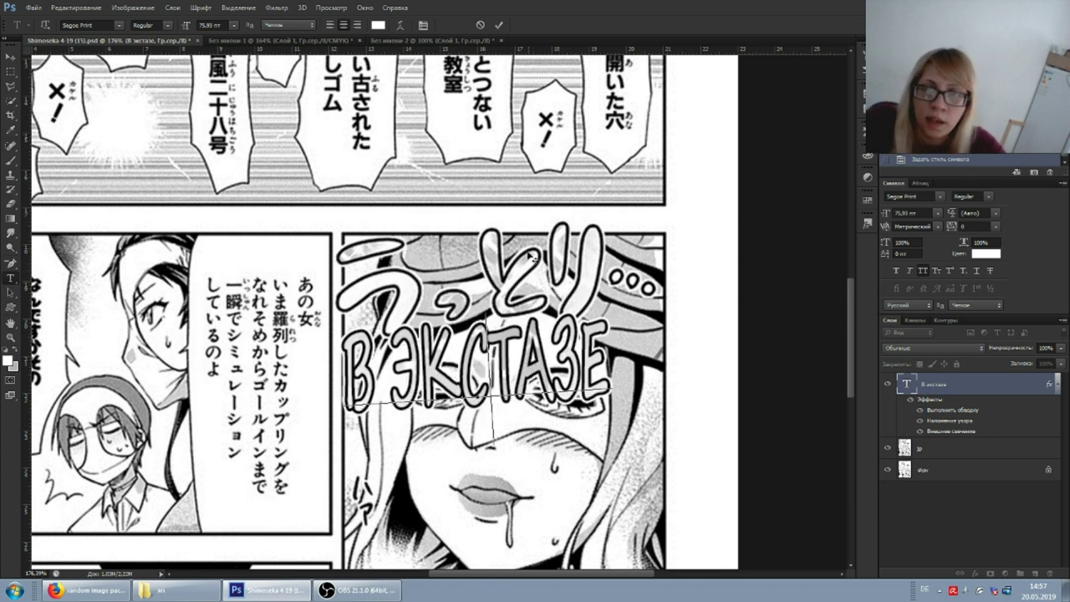
key(ctrl+alt+z)
key(ctrl+alt+z)
key(ctrl+alt+z)
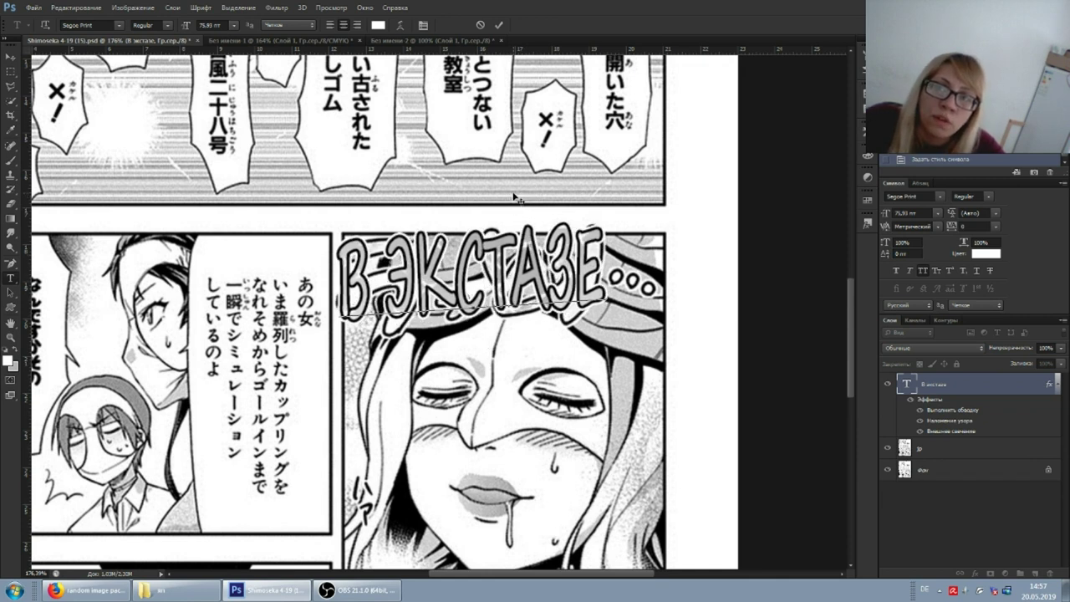
click(888, 384)
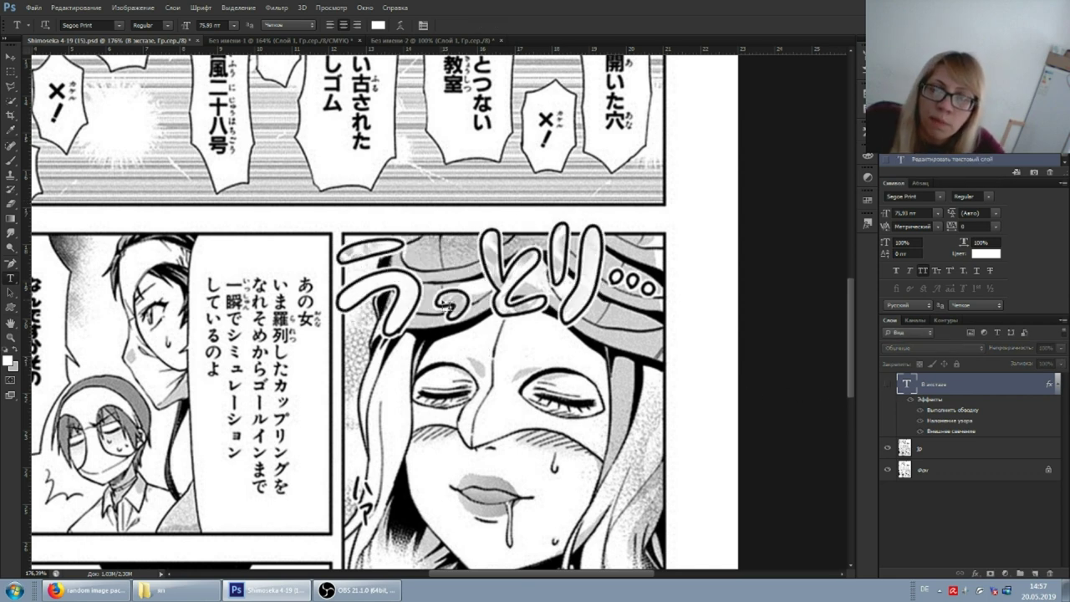
click(887, 384)
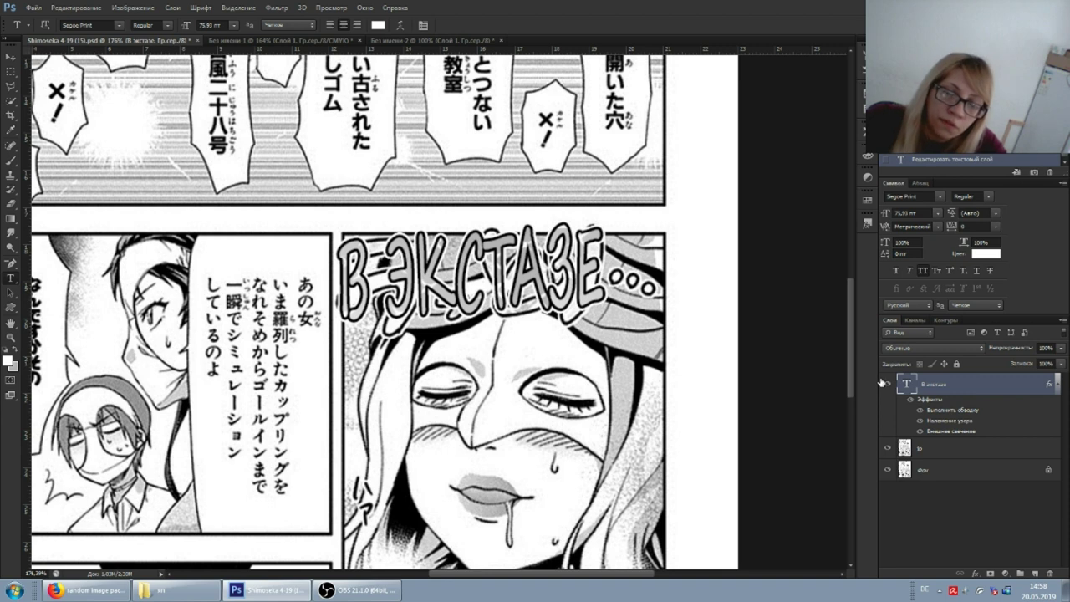
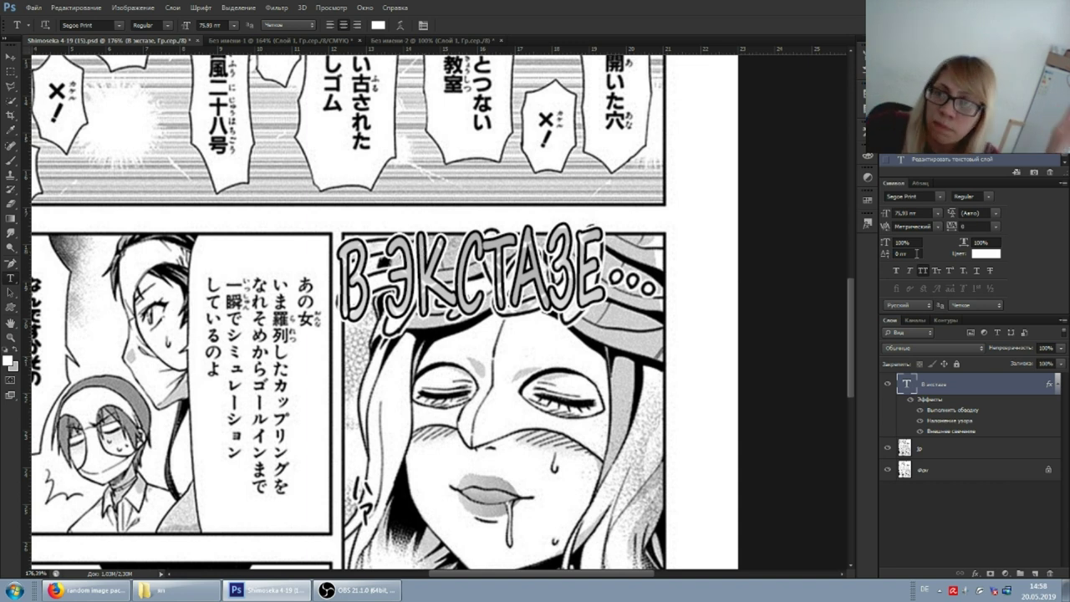
Hide and reshow the В ЭКСТАЗЕ layer, then move the text down over the girl's face
click(888, 385)
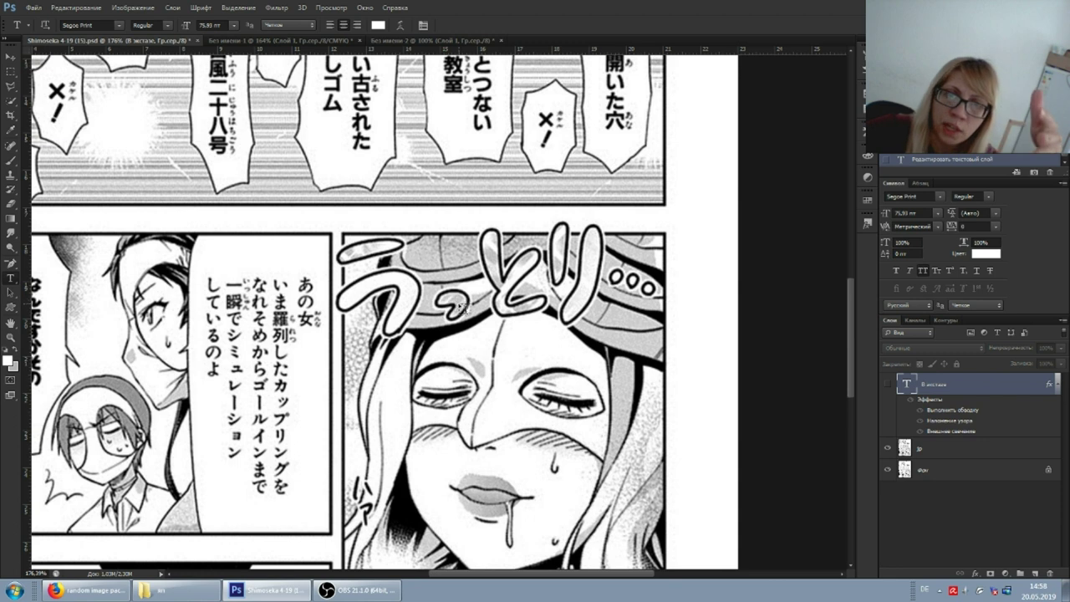
click(889, 386)
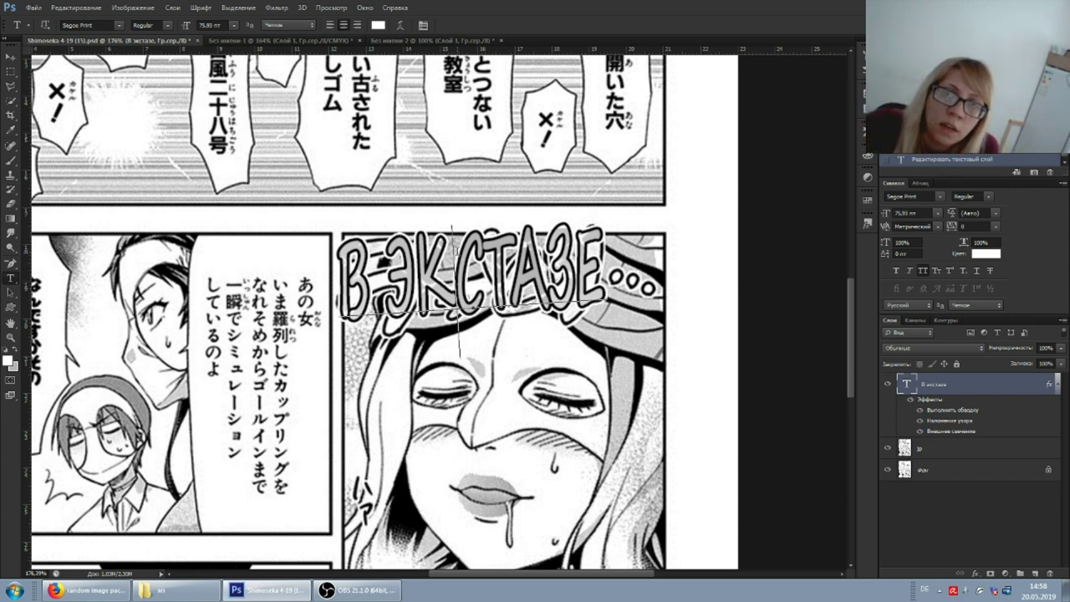
mouse_move(553, 279)
mouse_down()
mouse_move(527, 287)
mouse_move(537, 356)
mouse_move(518, 387)
mouse_up()
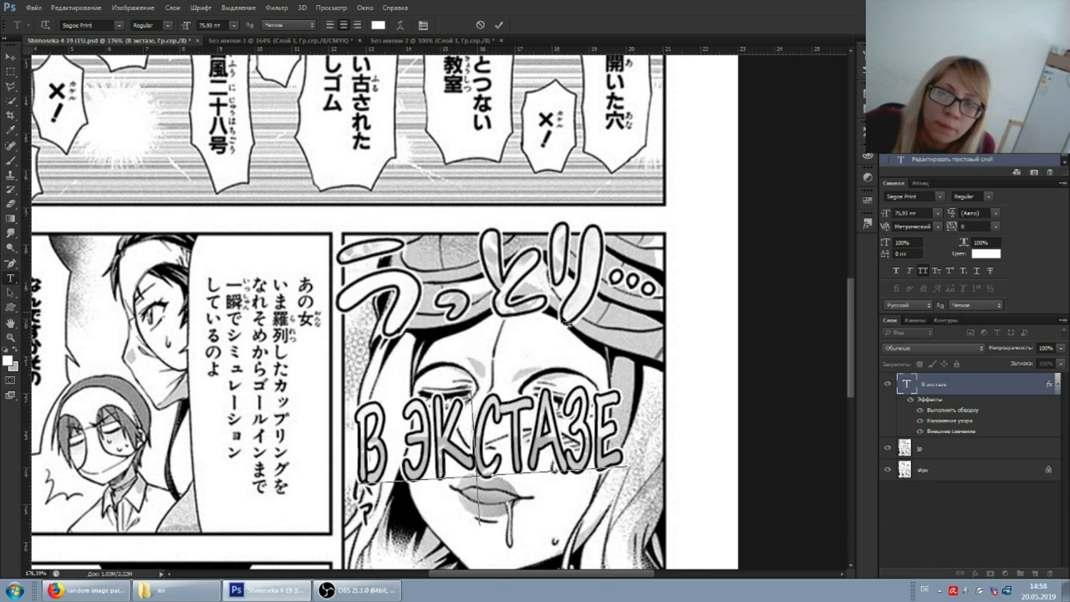
mouse_move(519, 386)
mouse_down()
mouse_move(552, 306)
mouse_move(552, 356)
mouse_up()
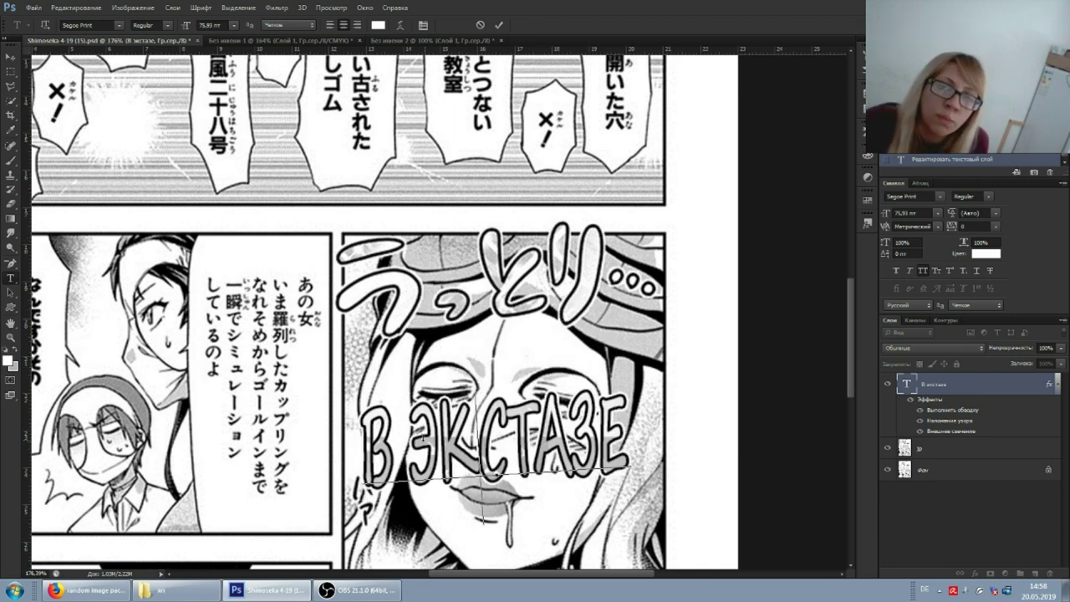
mouse_move(493, 439)
mouse_down()
mouse_move(483, 363)
mouse_move(479, 391)
mouse_up()
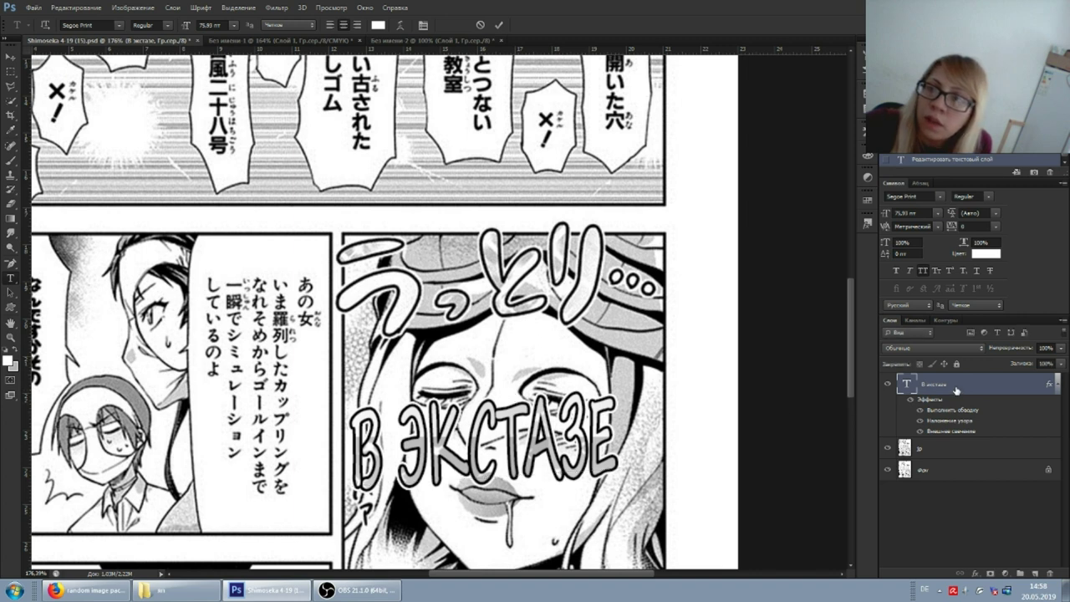
Snap the text's Pattern Overlay to origin, then return В ЭКСТАЗЕ over the Japanese sound effect
double_click(910, 399)
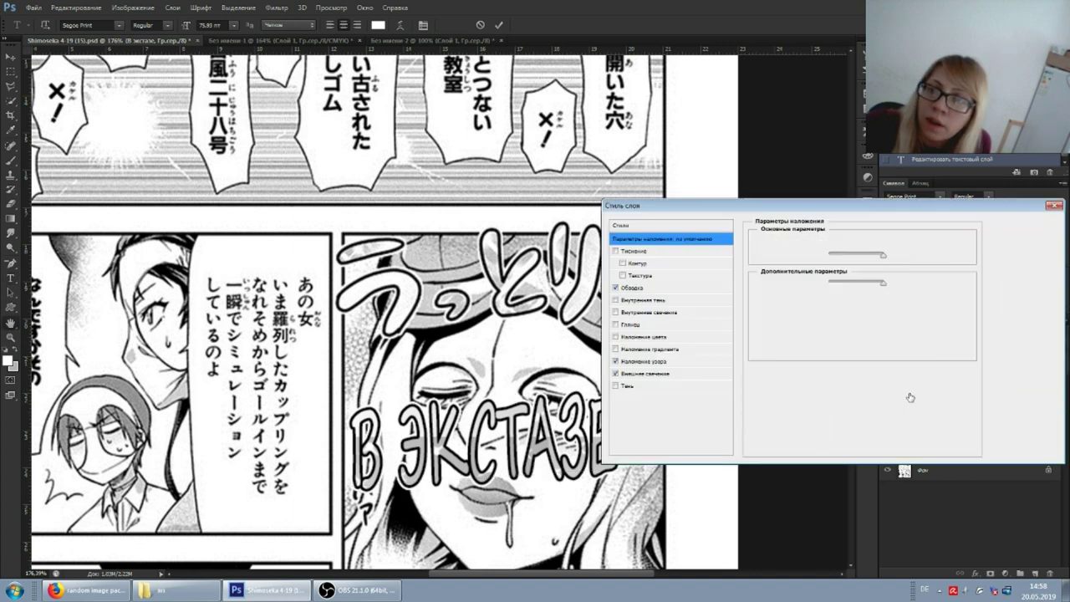
click(650, 362)
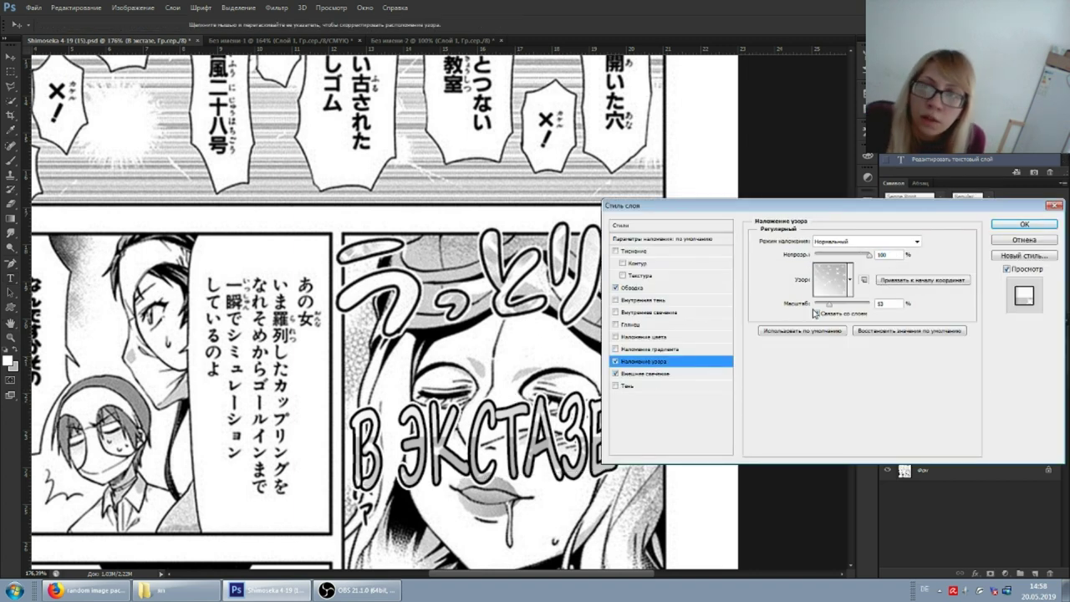
click(903, 285)
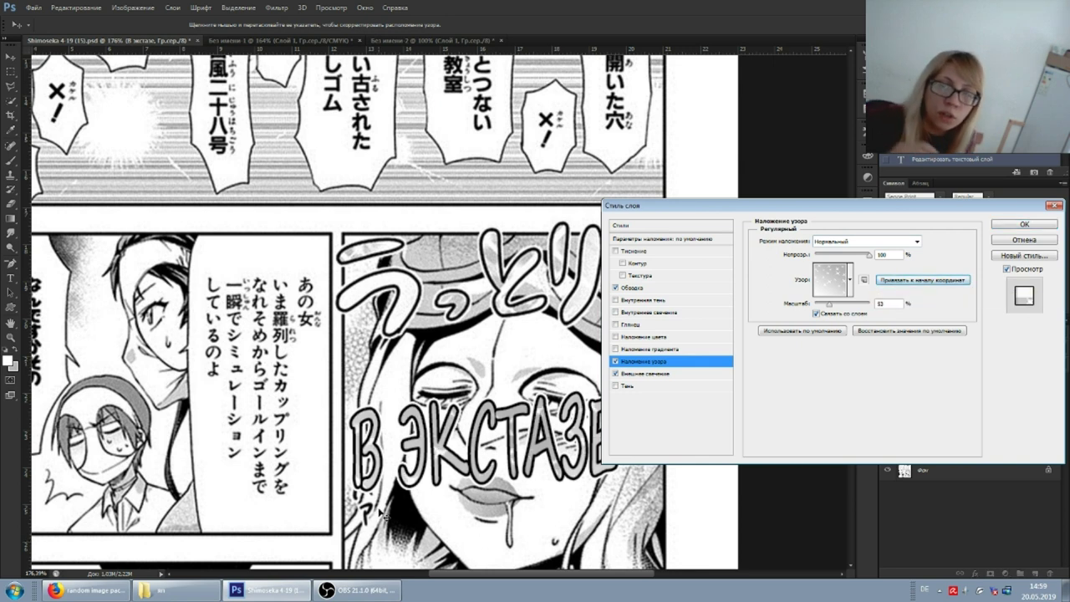
click(1024, 224)
mouse_move(540, 353)
mouse_down()
mouse_move(515, 183)
mouse_move(528, 193)
mouse_up()
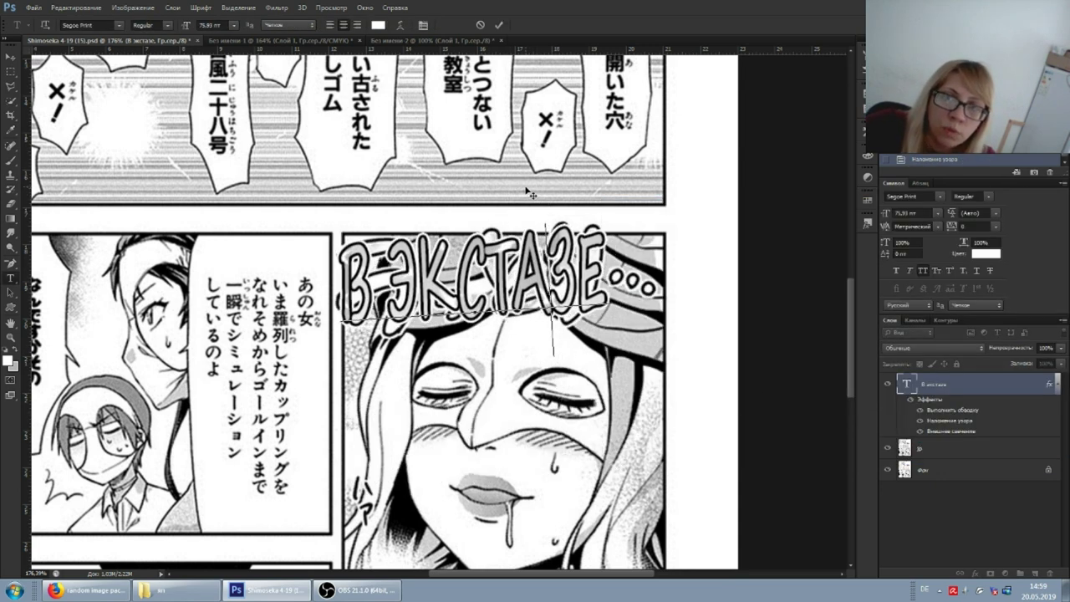
Select the Direct Selection tool, then snap the text's Pattern Overlay to origin again
click(10, 293)
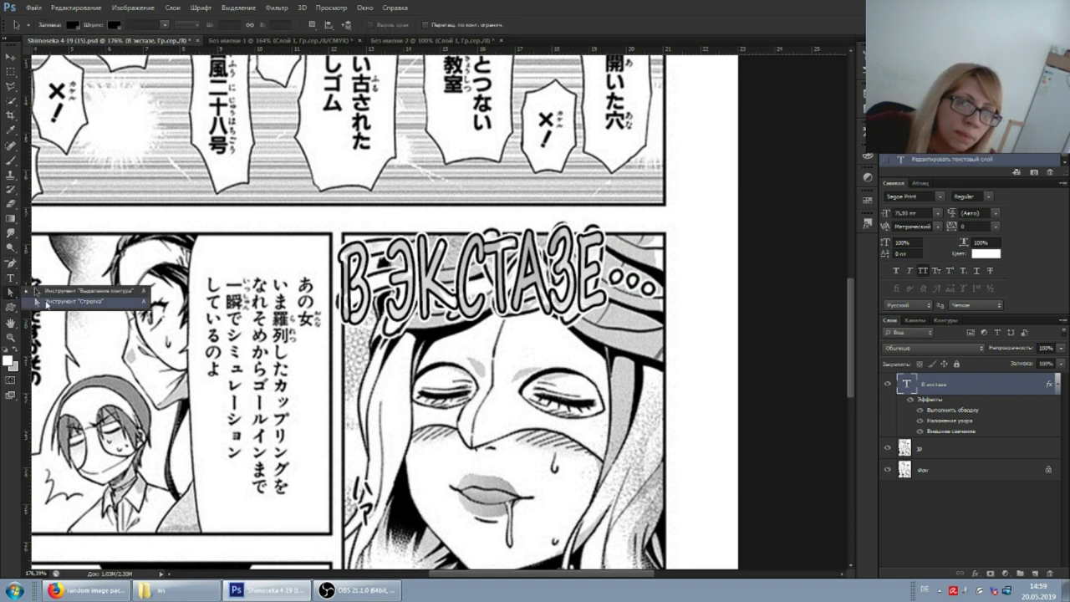
click(47, 302)
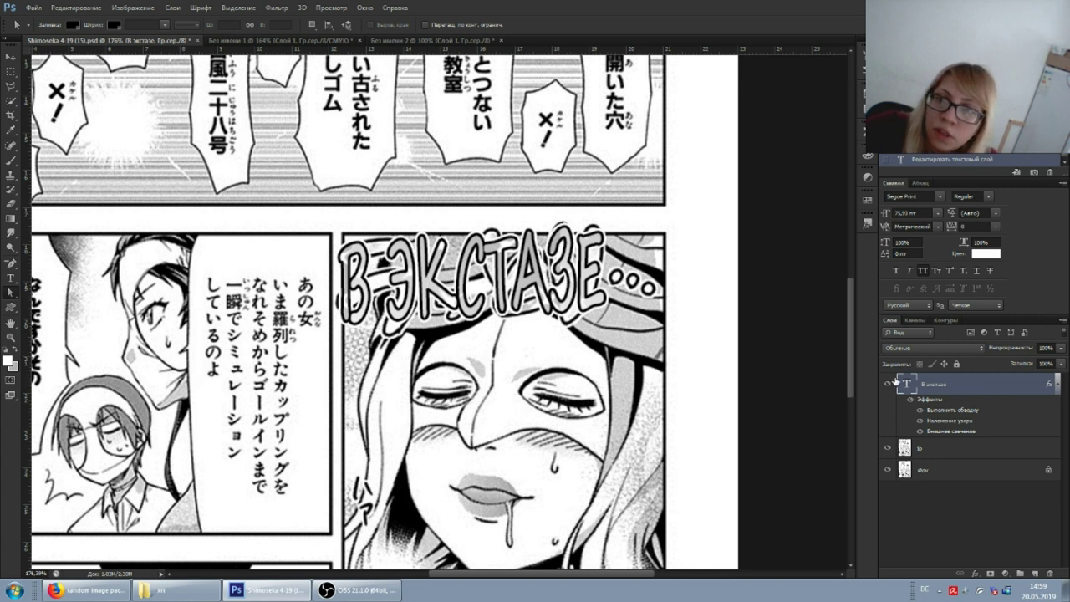
double_click(976, 385)
click(658, 360)
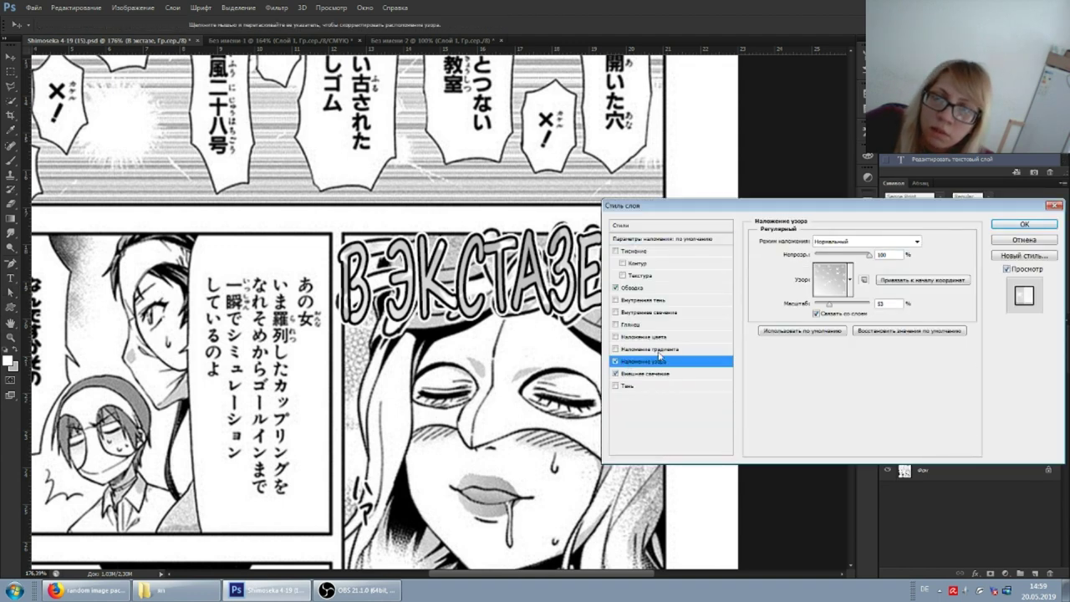
click(897, 282)
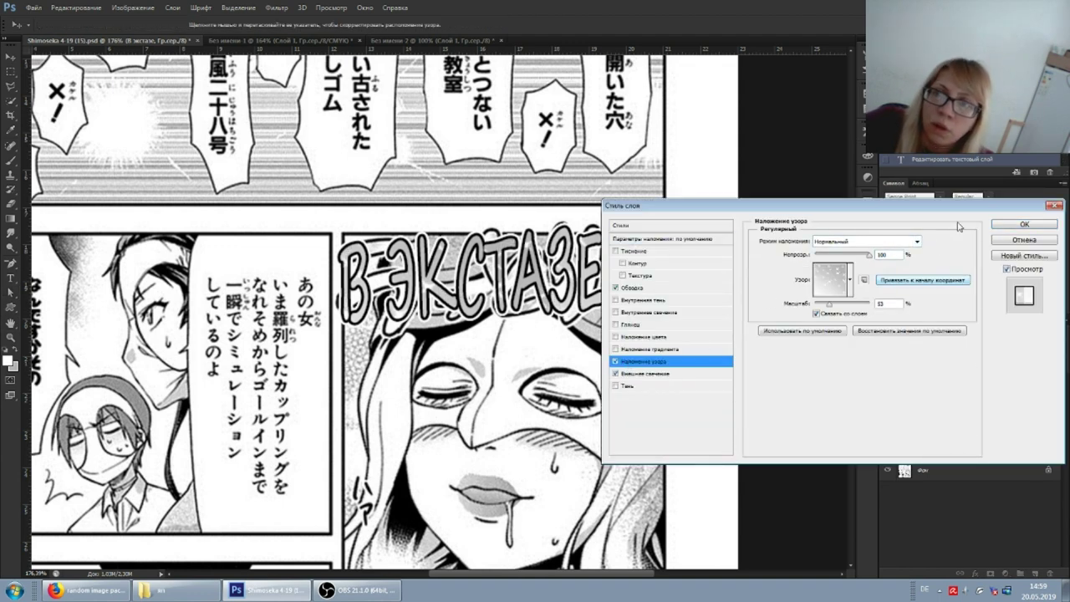
click(1052, 226)
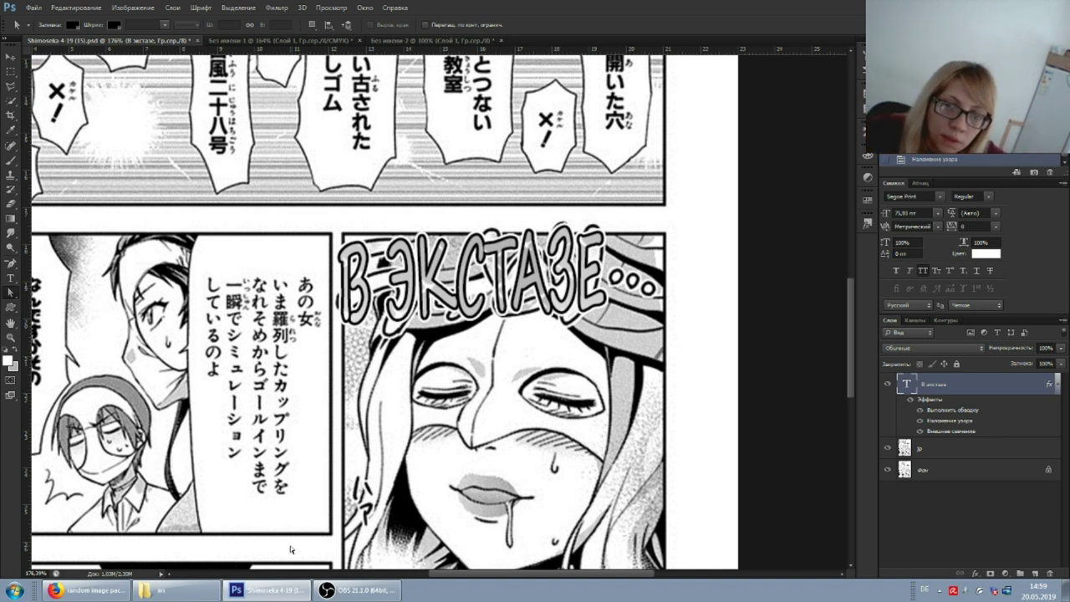
Minimise OBS Studio, then restore it on top of Photoshop from the taskbar
click(357, 590)
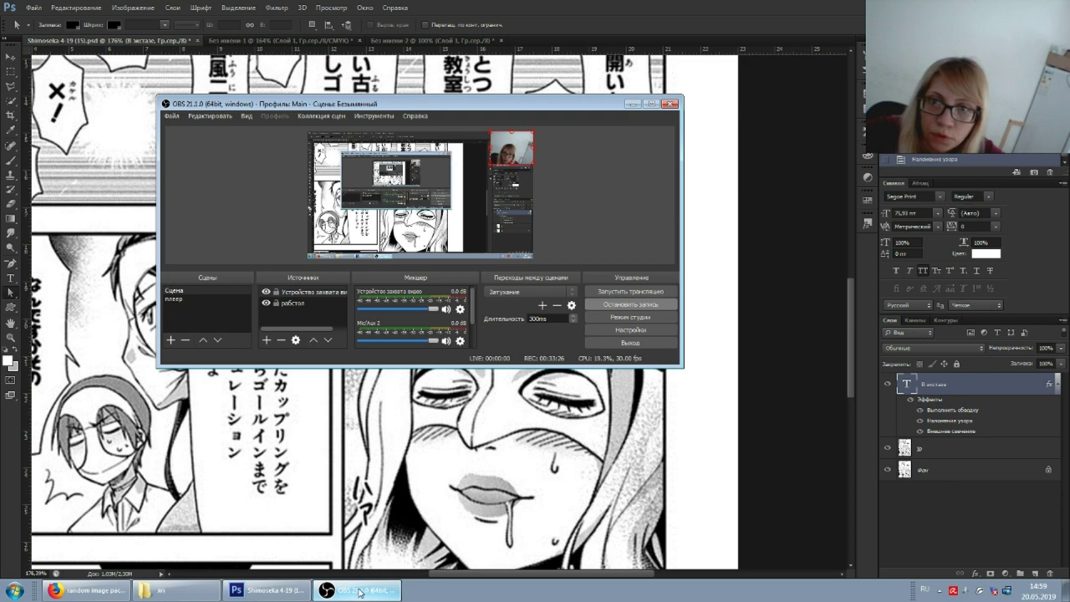
click(633, 103)
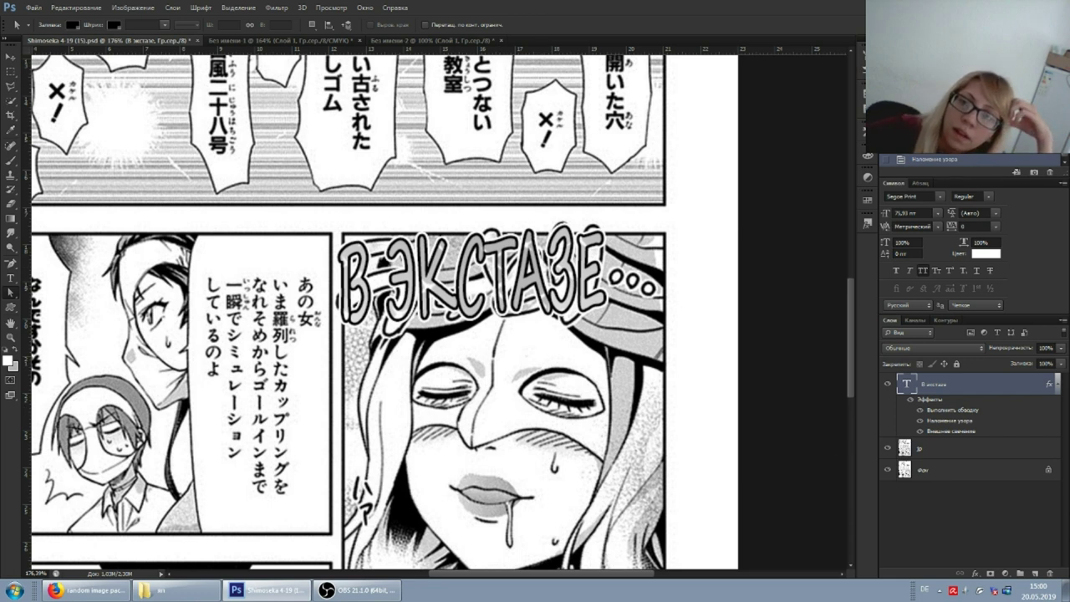
click(358, 587)
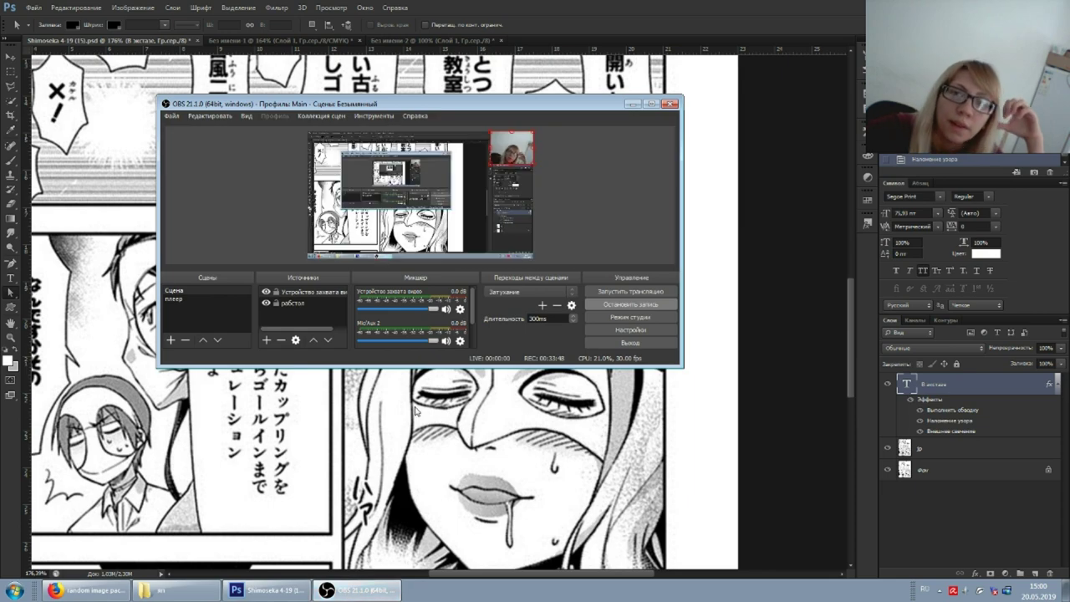